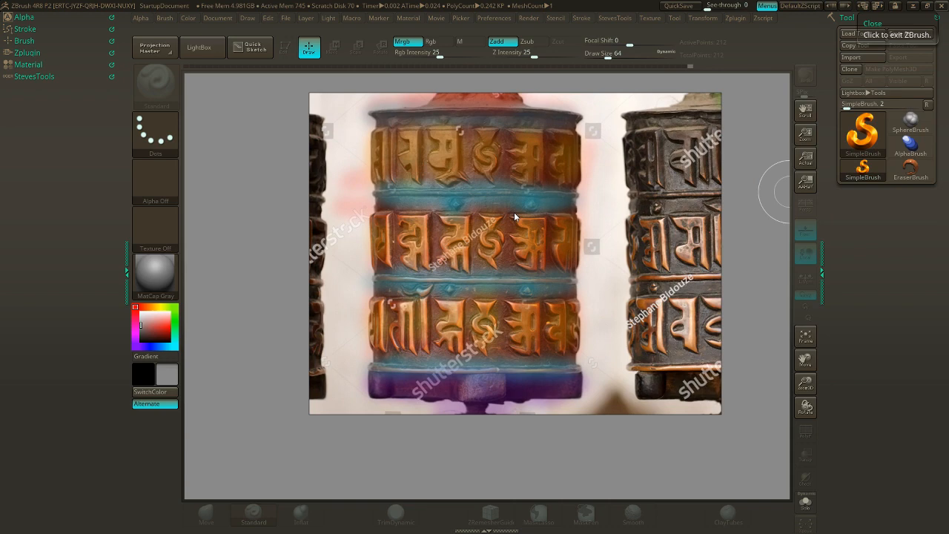
# - Reposition the prayer wheel reference image and move it off the canvas to clear the work area
pyautogui.scroll(-1, 541, 255)
pyautogui.scroll(1, 542, 255)
pyautogui.moveTo(509, 193); pyautogui.dragTo(544, 234)
pyautogui.moveTo(585, 259); pyautogui.dragTo(510, 229)
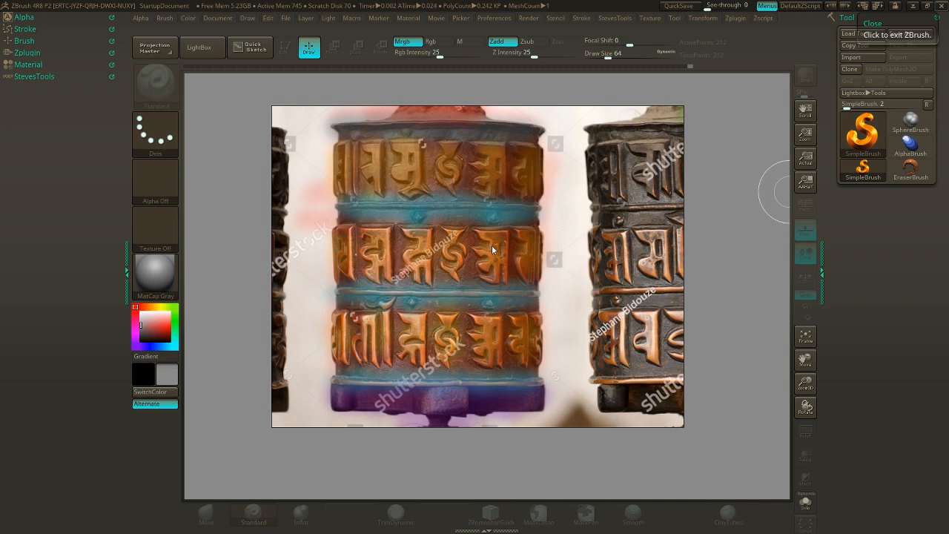
pyautogui.moveTo(490, 245); pyautogui.dragTo(948, 247)
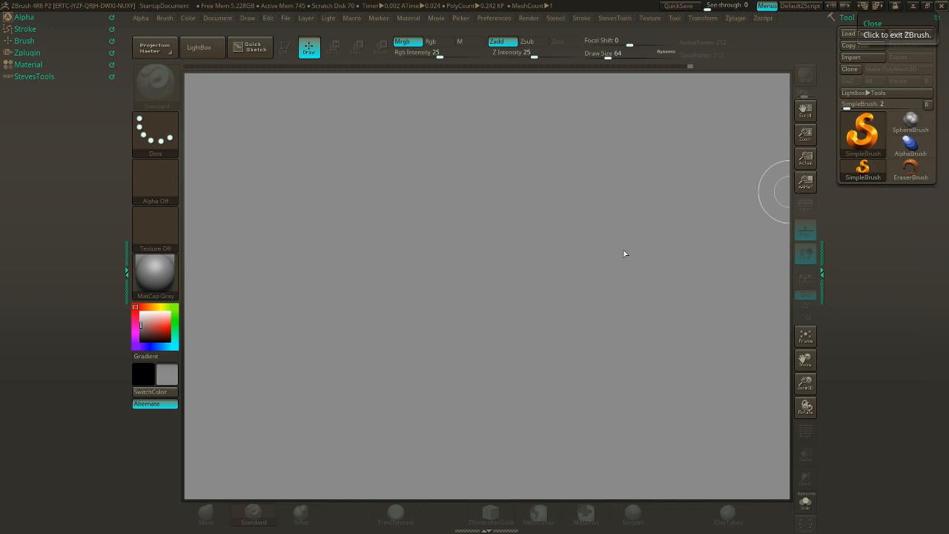
# - Place a Cube3D primitive on the canvas and switch it to edit mode
pyautogui.click(873, 130)
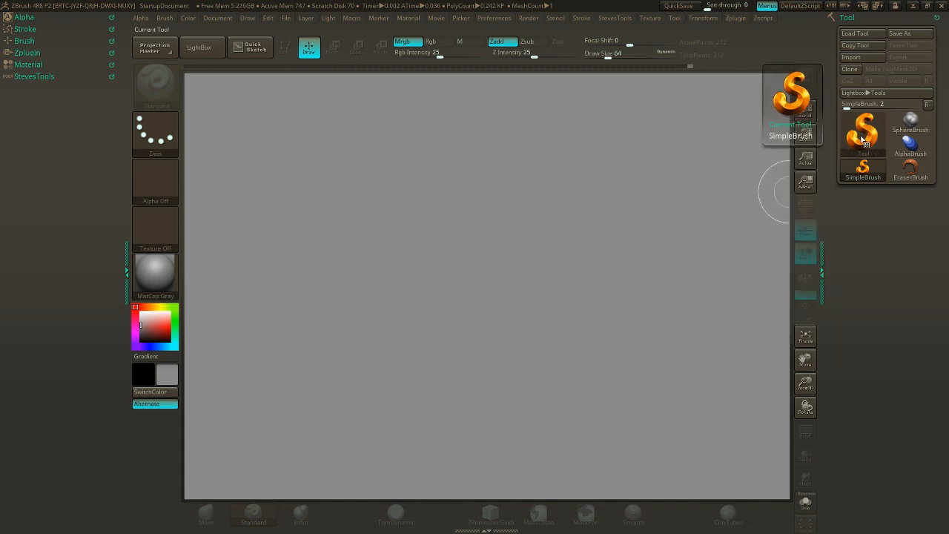
pyautogui.click(856, 145)
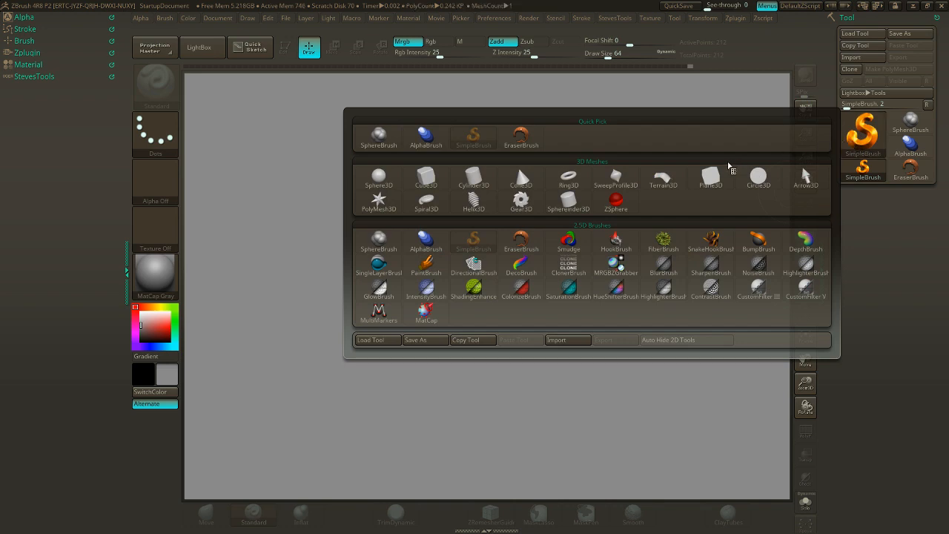
pyautogui.click(424, 178)
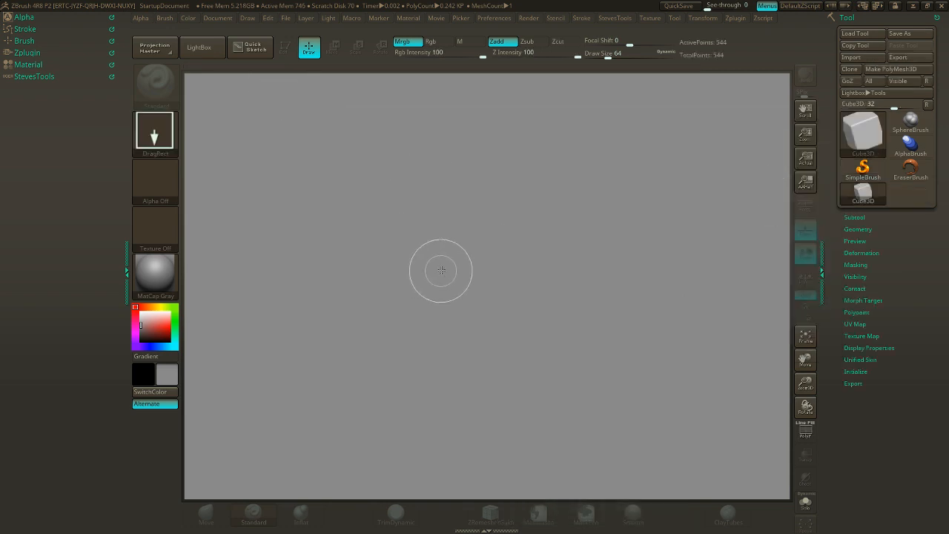
pyautogui.moveTo(440, 269)
pyautogui.mouseDown()
pyautogui.moveTo(466, 360)
pyautogui.moveTo(445, 392)
pyautogui.moveTo(453, 384)
pyautogui.mouseUp()
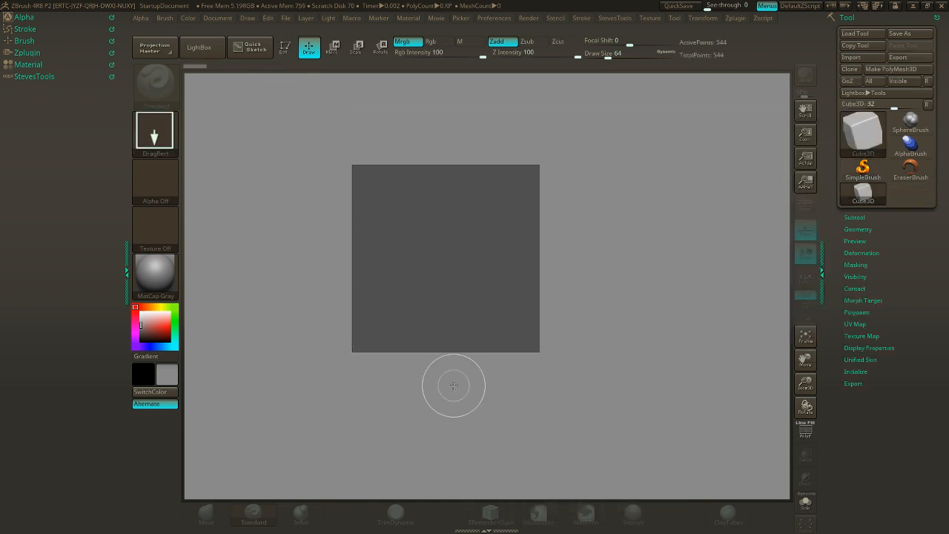
pyautogui.press('t')
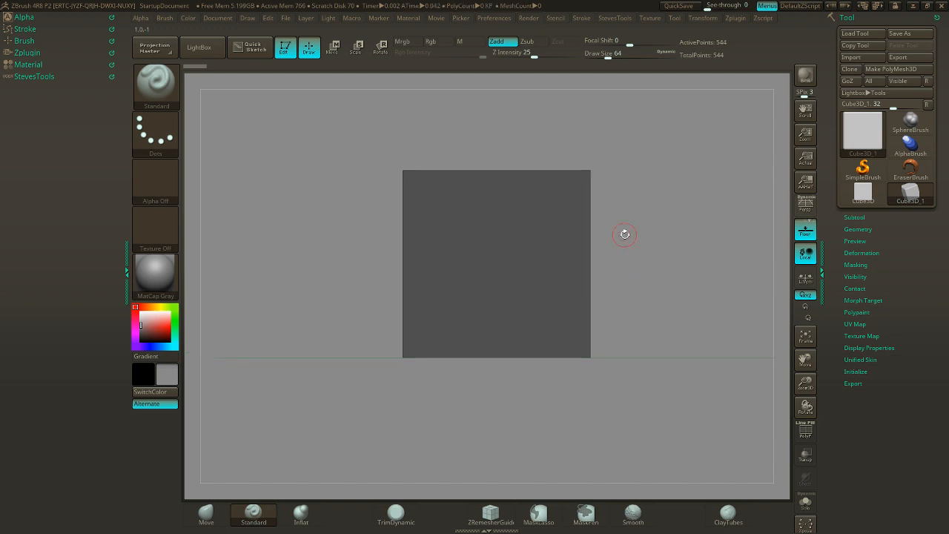
pyautogui.moveTo(625, 234); pyautogui.dragTo(662, 279)
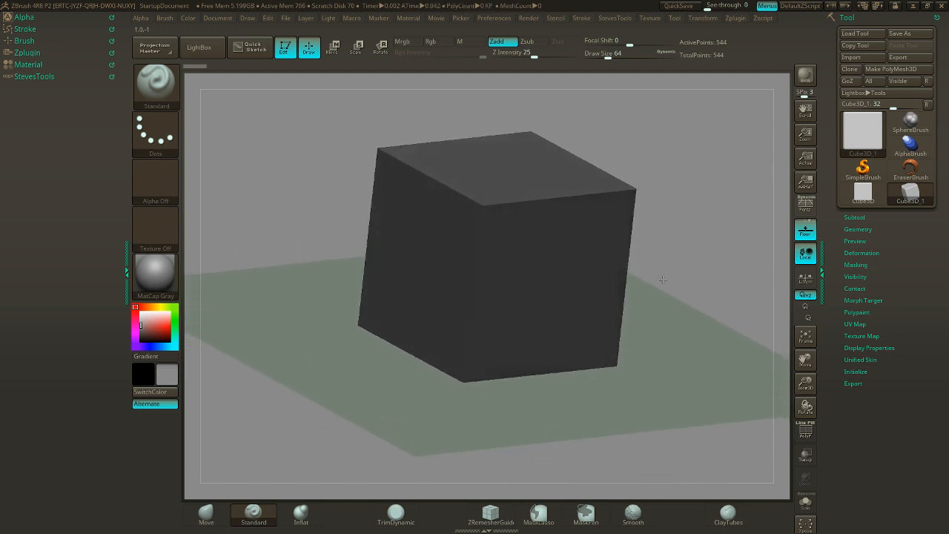
# - Display the polyframe wireframe on the cube
pyautogui.click(804, 430)
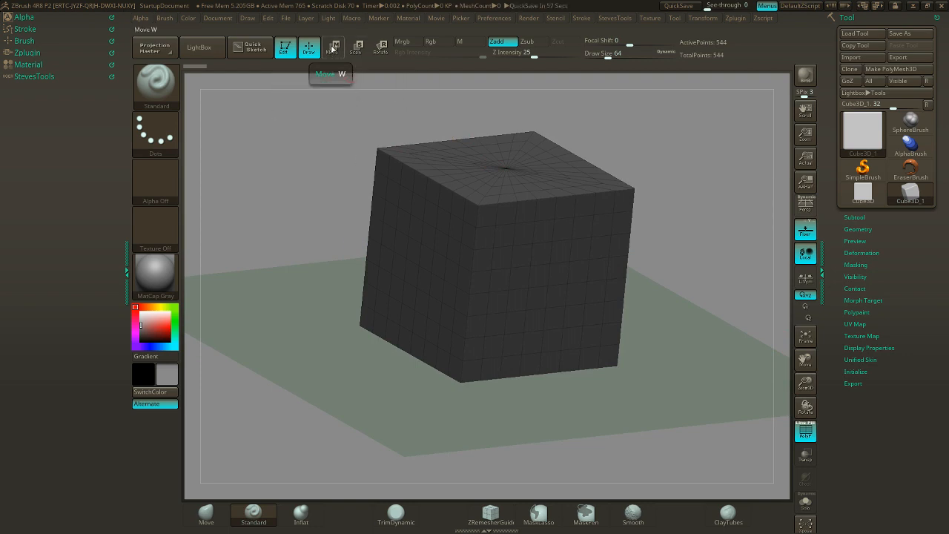
pyautogui.moveTo(652, 152); pyautogui.dragTo(677, 196)
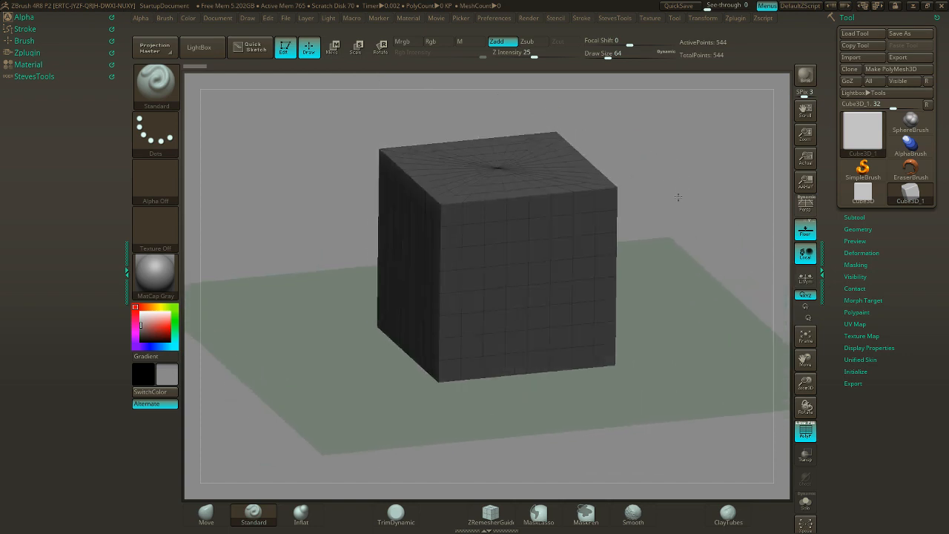
pyautogui.click(807, 210)
pyautogui.click(806, 209)
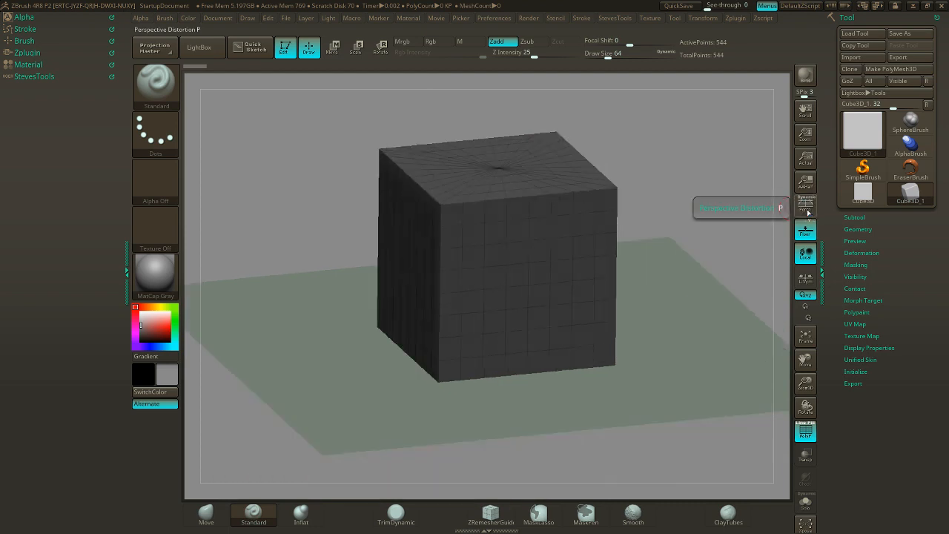
# - Try to replace the primitive cube with a PolyPlane through the gizmo's transform types
pyautogui.click(333, 52)
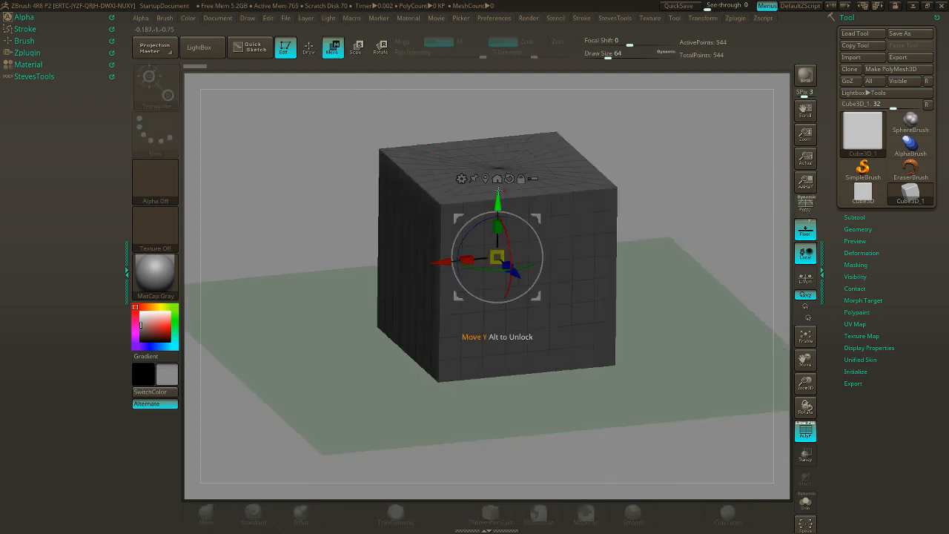
pyautogui.click(460, 179)
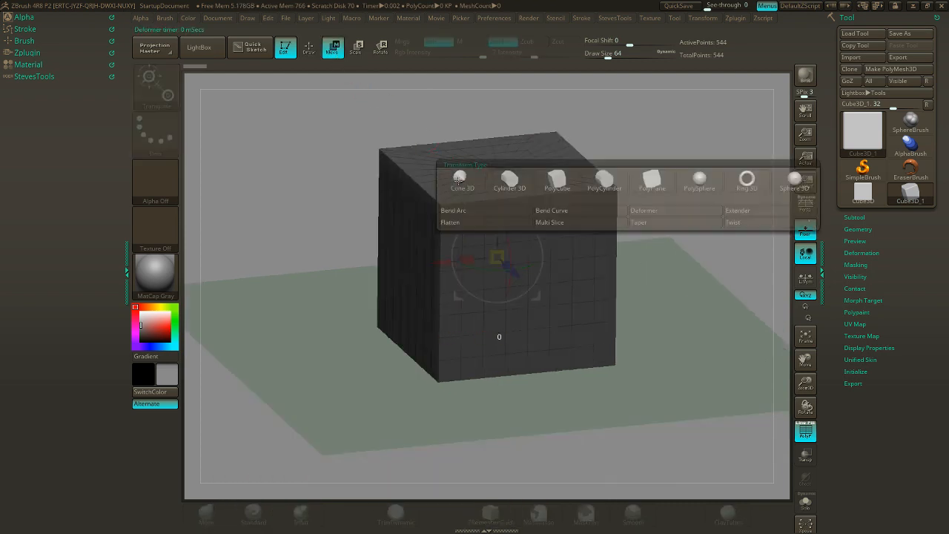
pyautogui.click(649, 184)
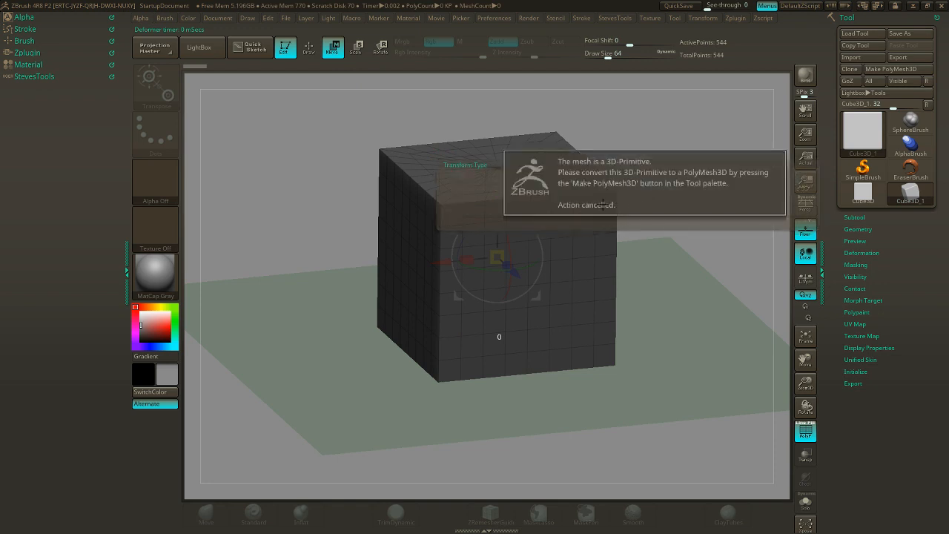
# - Convert the cube to a PolyMesh3D and replace it with a PolyPlane through the gizmo's transform types
pyautogui.click(890, 68)
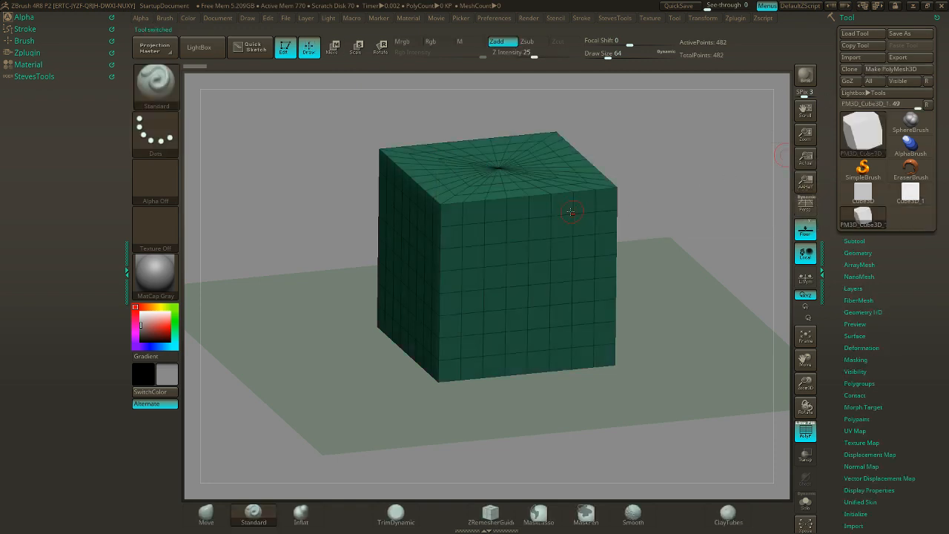
pyautogui.click(331, 46)
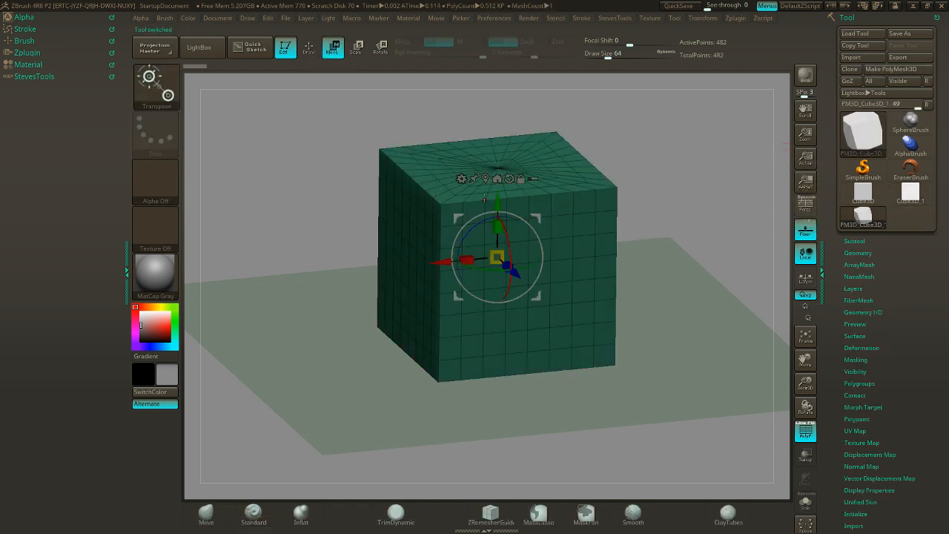
pyautogui.click(461, 178)
pyautogui.click(461, 178)
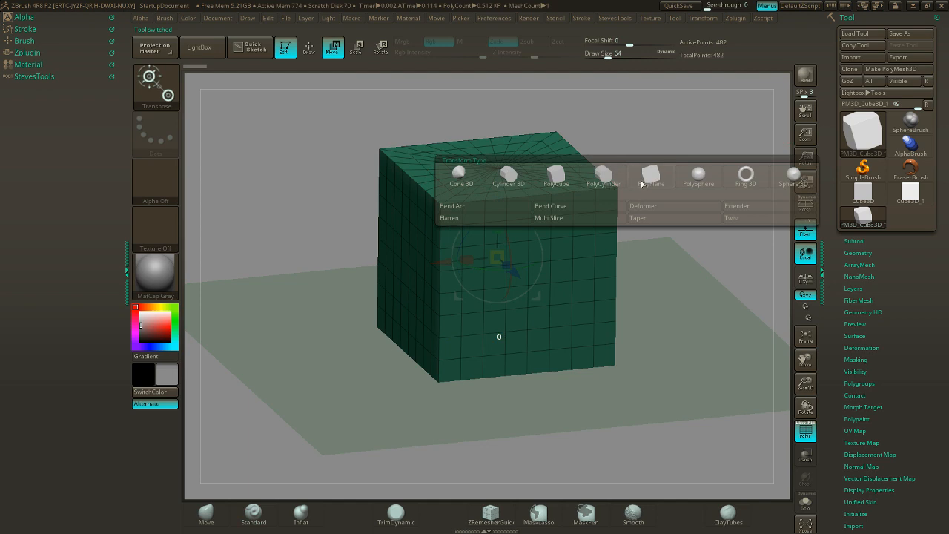
pyautogui.click(642, 183)
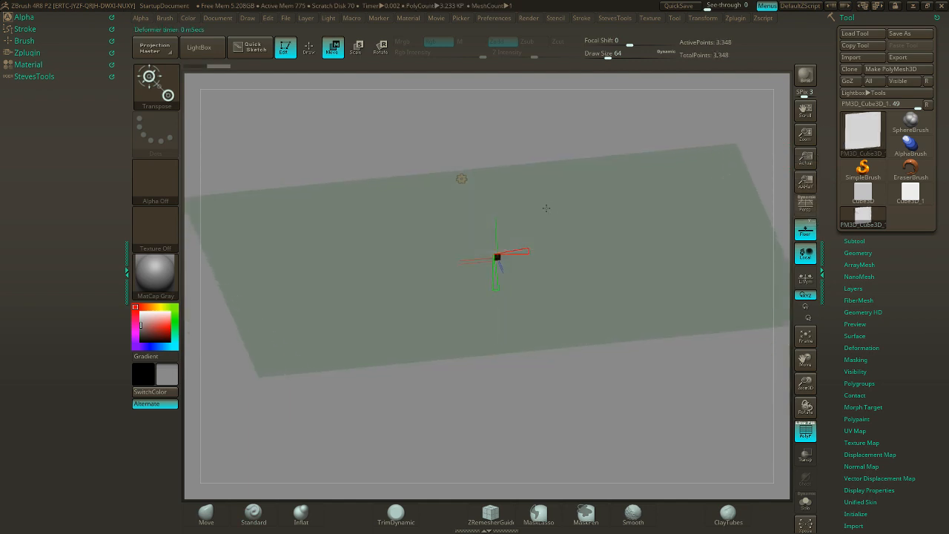
# - Lower the PolyPlane's horizontal and vertical resolution, with 48 vertical divisions, and return to draw mode
pyautogui.moveTo(553, 202); pyautogui.dragTo(524, 171)
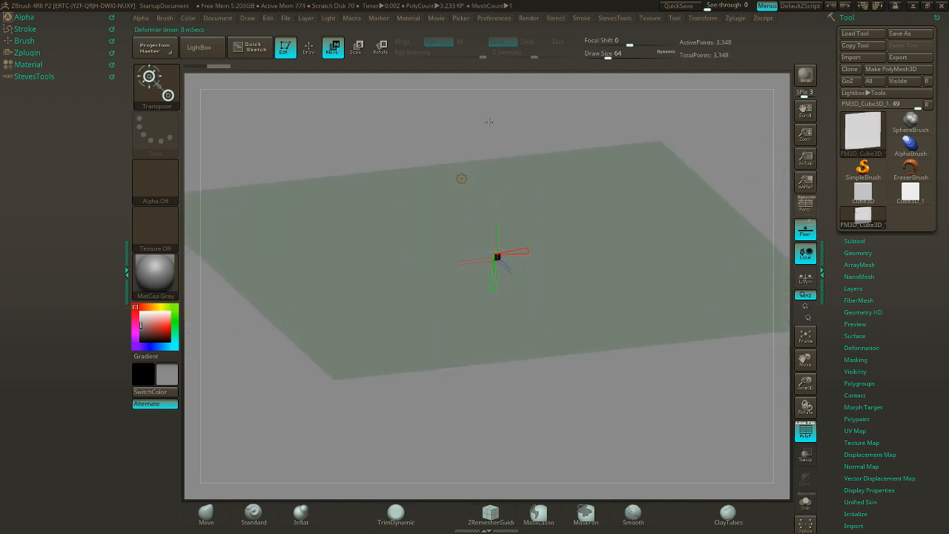
pyautogui.keyDown('alt'); pyautogui.moveTo(489, 122); pyautogui.dragTo(652, 229); pyautogui.keyUp('alt')
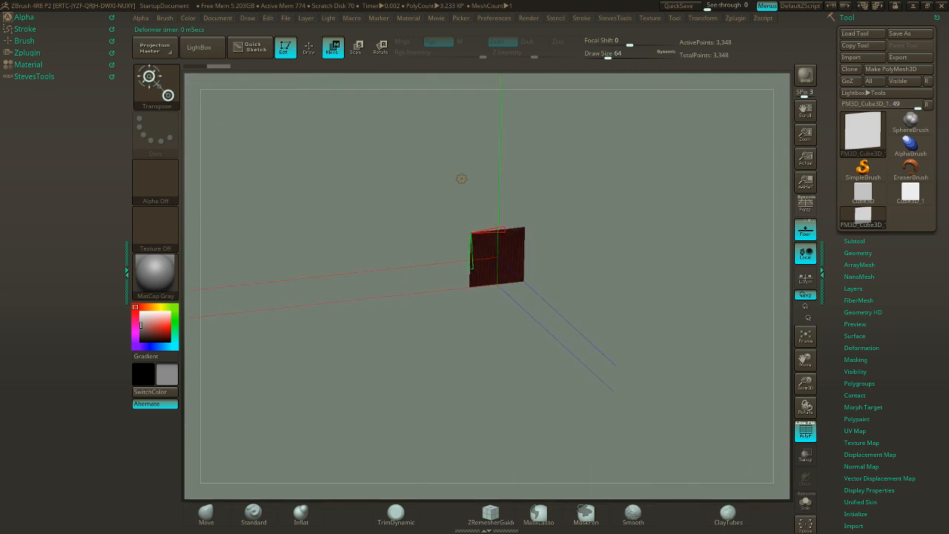
pyautogui.keyDown('alt'); pyautogui.moveTo(461, 179); pyautogui.dragTo(461, 179); pyautogui.keyUp('alt')
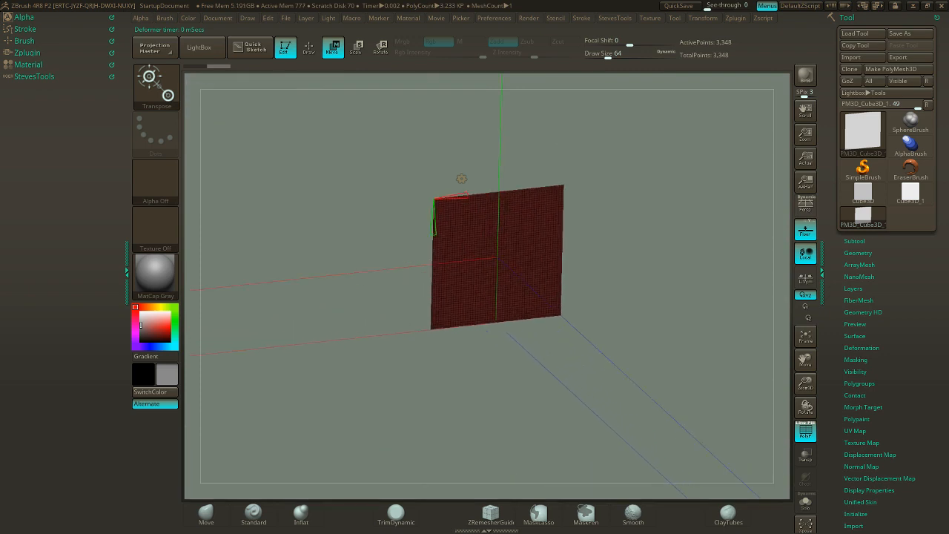
pyautogui.press('f')
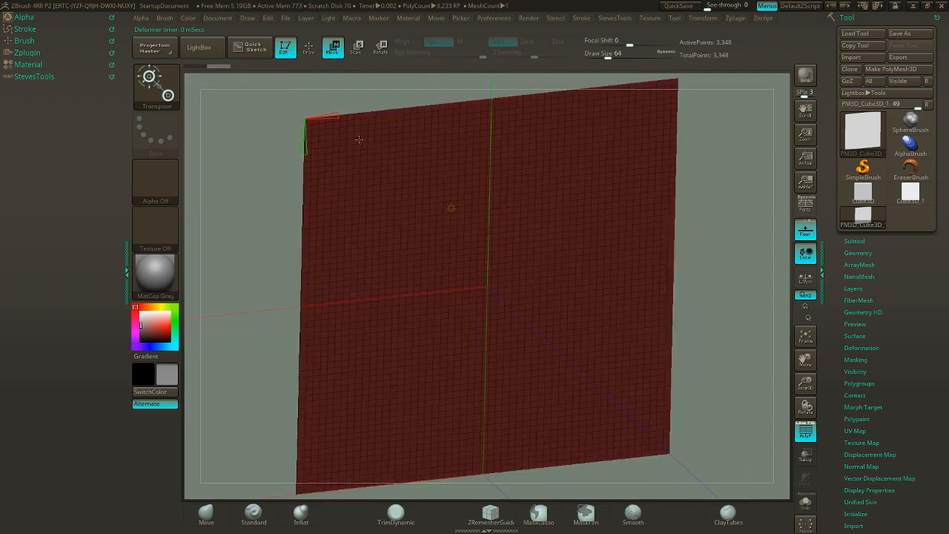
pyautogui.moveTo(338, 116)
pyautogui.mouseDown()
pyautogui.moveTo(396, 116)
pyautogui.moveTo(311, 119)
pyautogui.moveTo(320, 120)
pyautogui.mouseUp()
pyautogui.moveTo(305, 148); pyautogui.dragTo(312, 160)
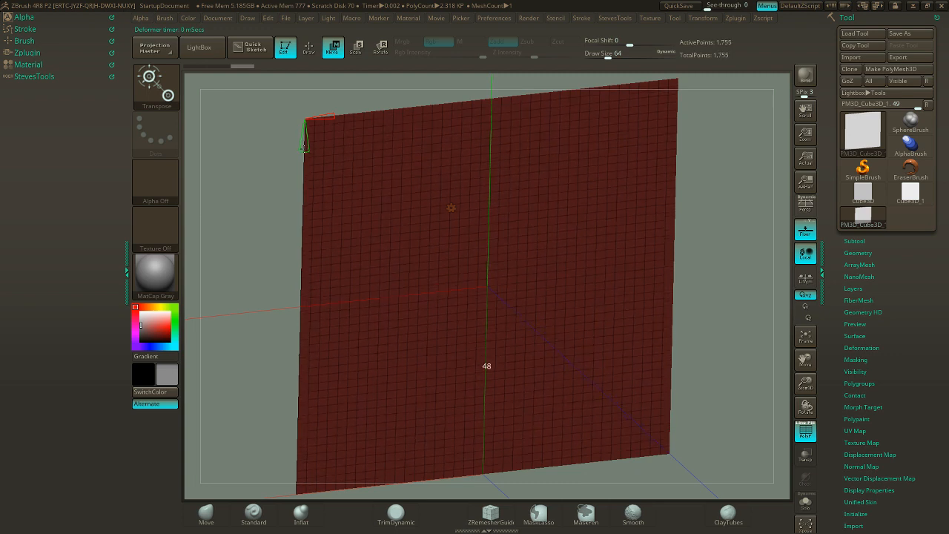
pyautogui.moveTo(304, 152); pyautogui.dragTo(304, 148)
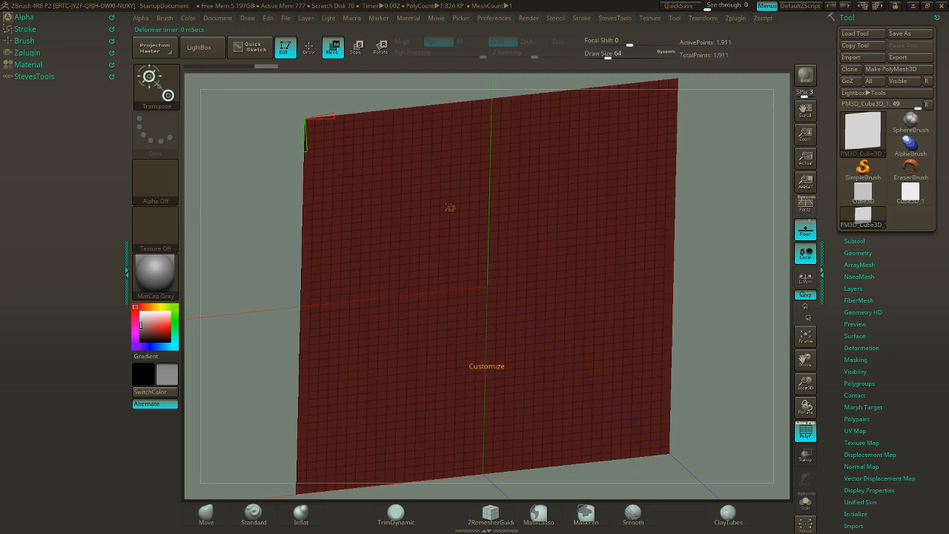
pyautogui.press('q')
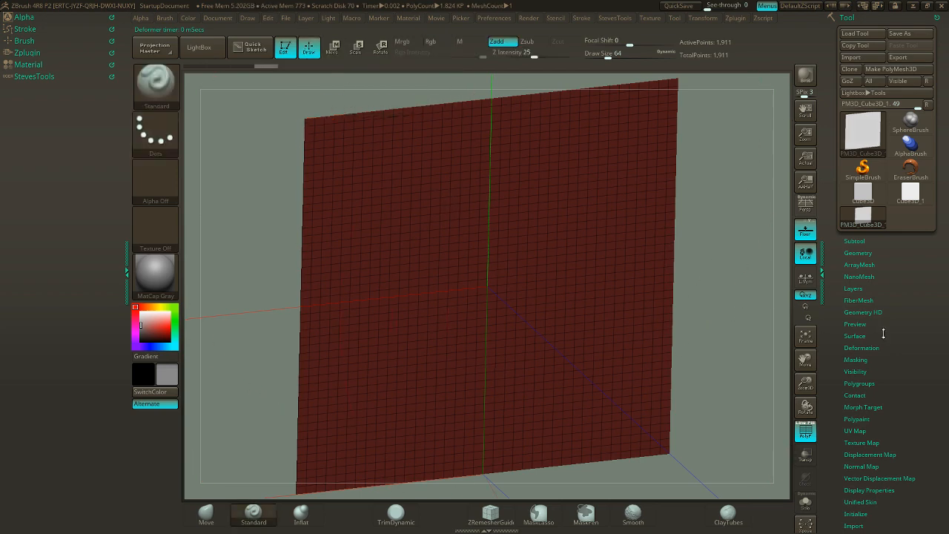
# - Unify the plane's size with the Deformation settings and frame it from the front
pyautogui.scroll(-1, 883, 335)
pyautogui.click(861, 328)
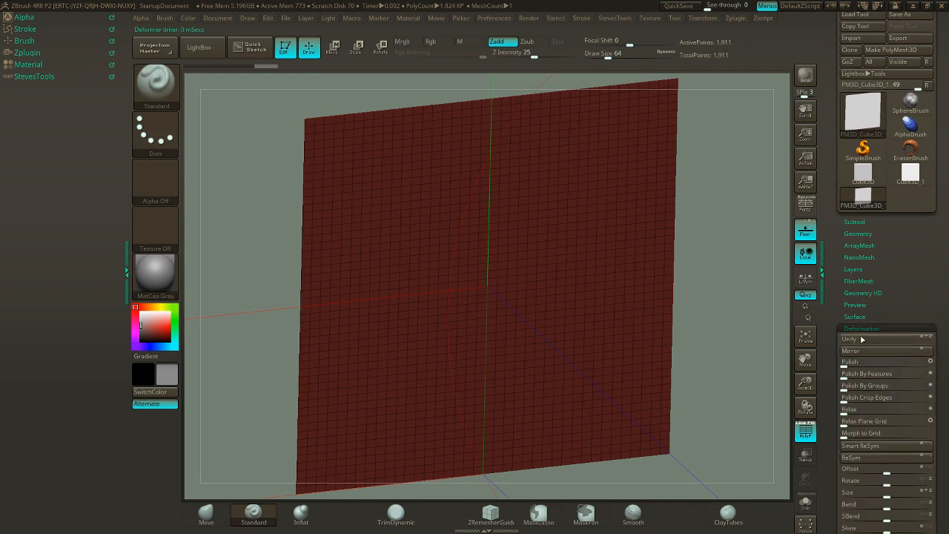
pyautogui.click(852, 339)
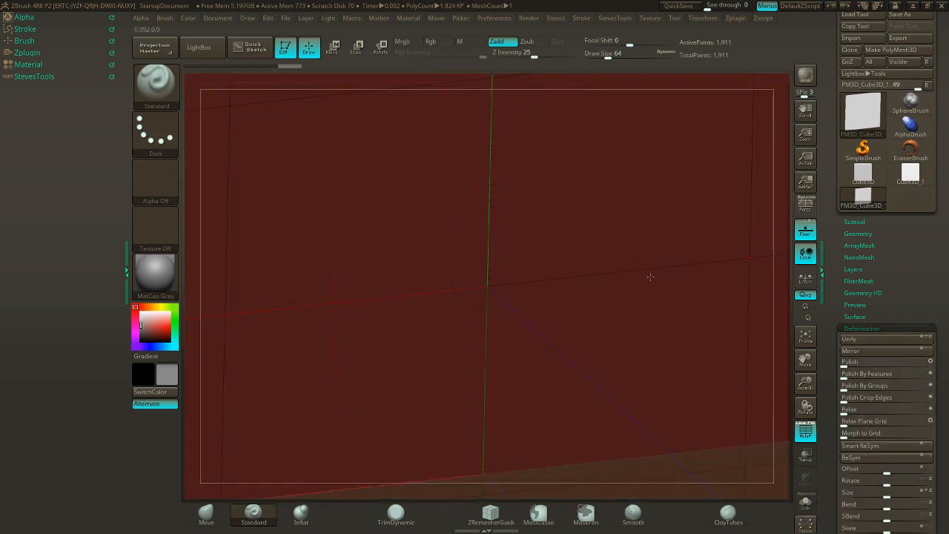
pyautogui.press('f')
pyautogui.keyDown('shift'); pyautogui.moveTo(722, 252); pyautogui.dragTo(716, 226); pyautogui.keyUp('shift')
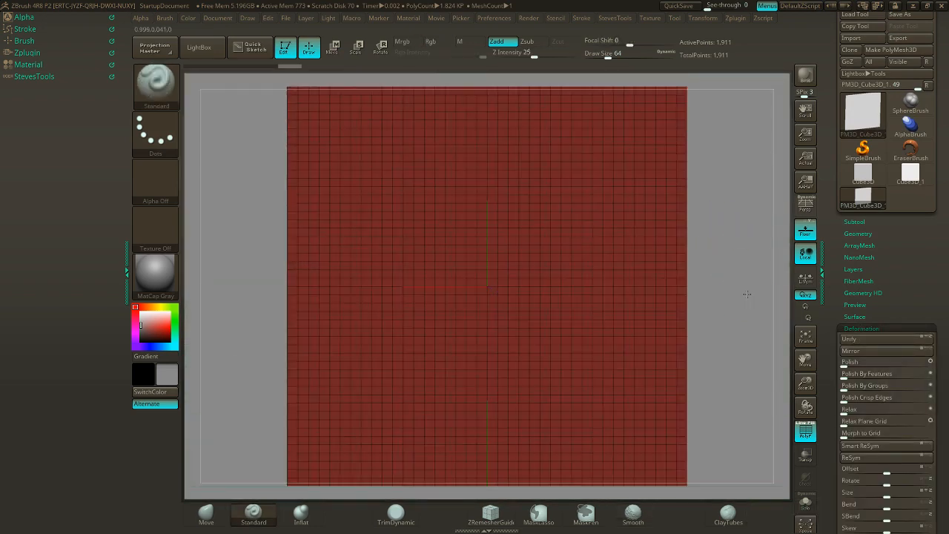
pyautogui.keyDown('alt'); pyautogui.moveTo(746, 292); pyautogui.dragTo(705, 271); pyautogui.keyUp('alt')
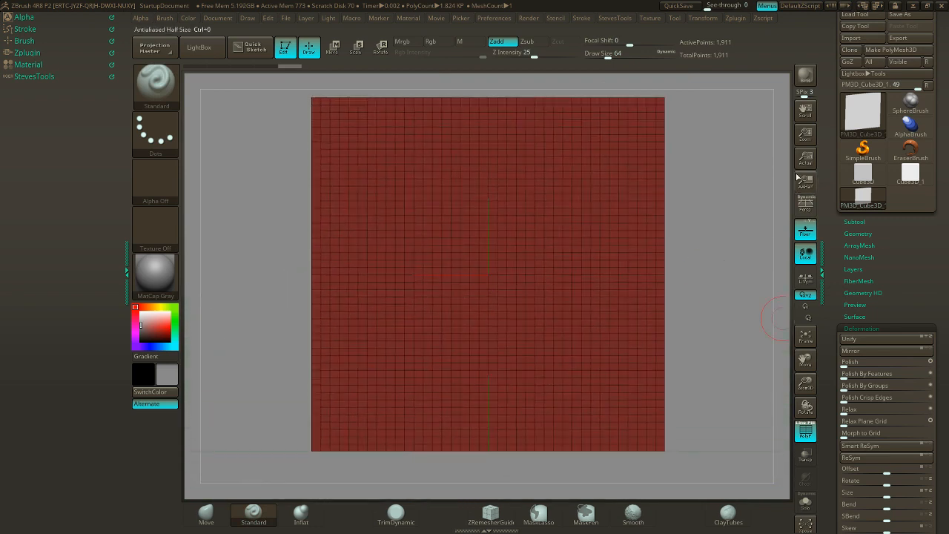
# - Hide the floor grid while keeping the plane's polyframe displayed
pyautogui.click(805, 229)
pyautogui.moveTo(716, 203)
pyautogui.mouseDown()
pyautogui.moveTo(730, 235)
pyautogui.moveTo(716, 233)
pyautogui.mouseUp()
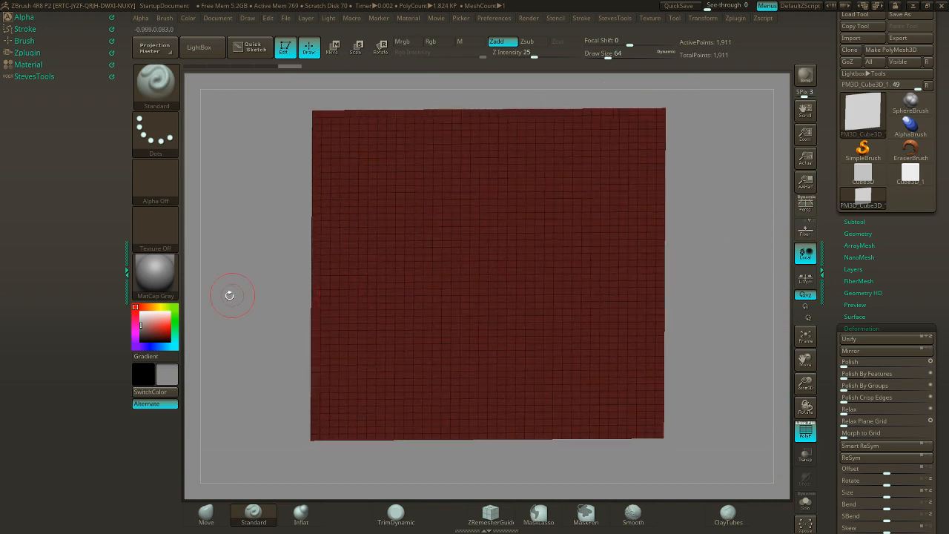
pyautogui.click(805, 432)
pyautogui.click(805, 433)
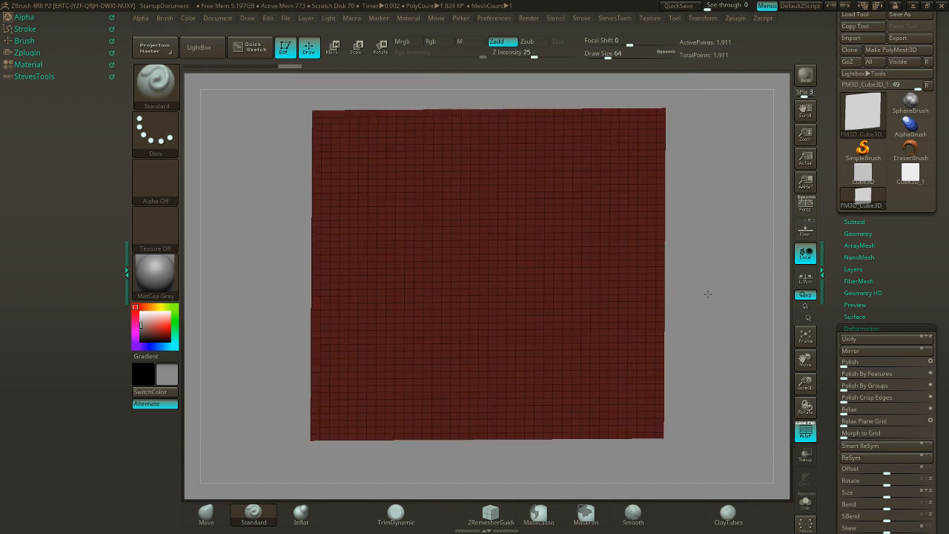
pyautogui.moveTo(705, 292); pyautogui.dragTo(709, 296)
# - Subdivide the plane to level 3 with smoothing (Smt) off, and on to level 5 with smoothing on
pyautogui.click(922, 327)
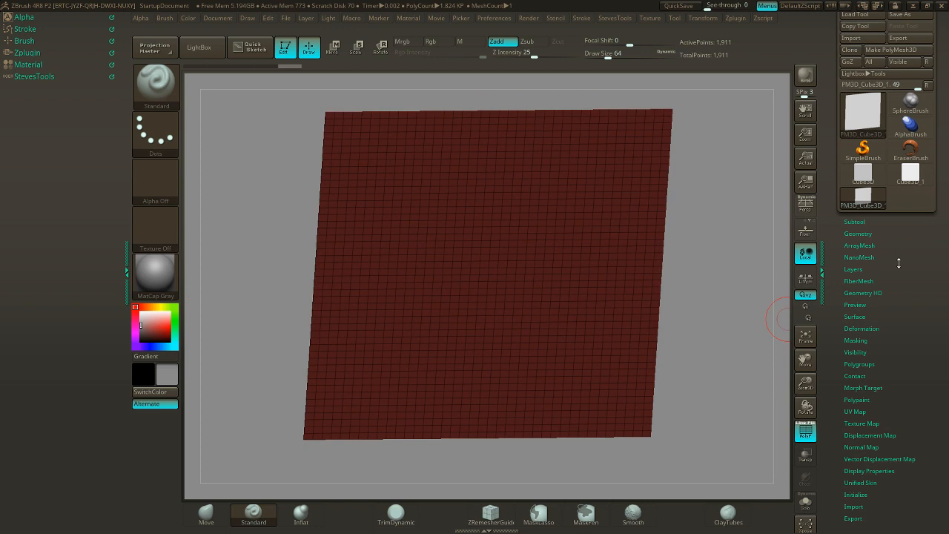
pyautogui.click(858, 233)
pyautogui.moveTo(910, 215); pyautogui.dragTo(910, 180)
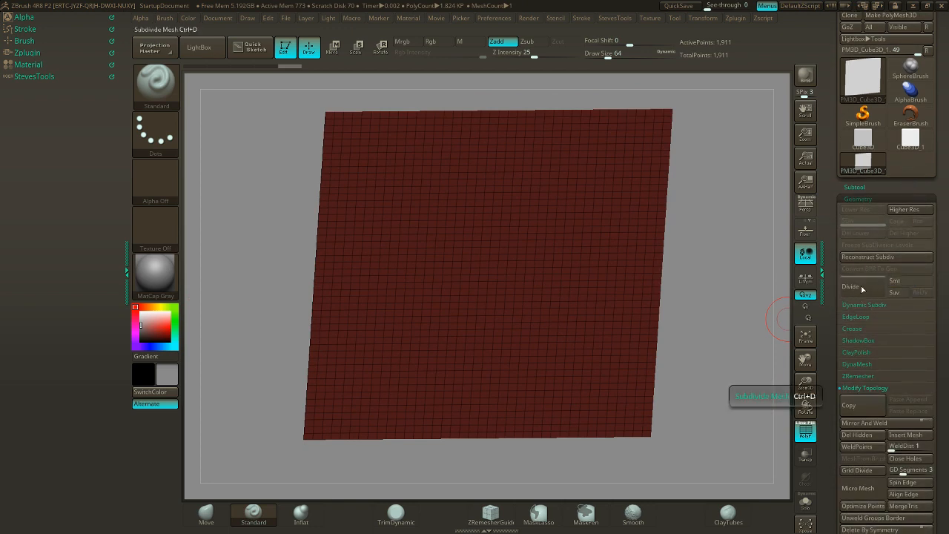
pyautogui.click(862, 289)
pyautogui.click(862, 288)
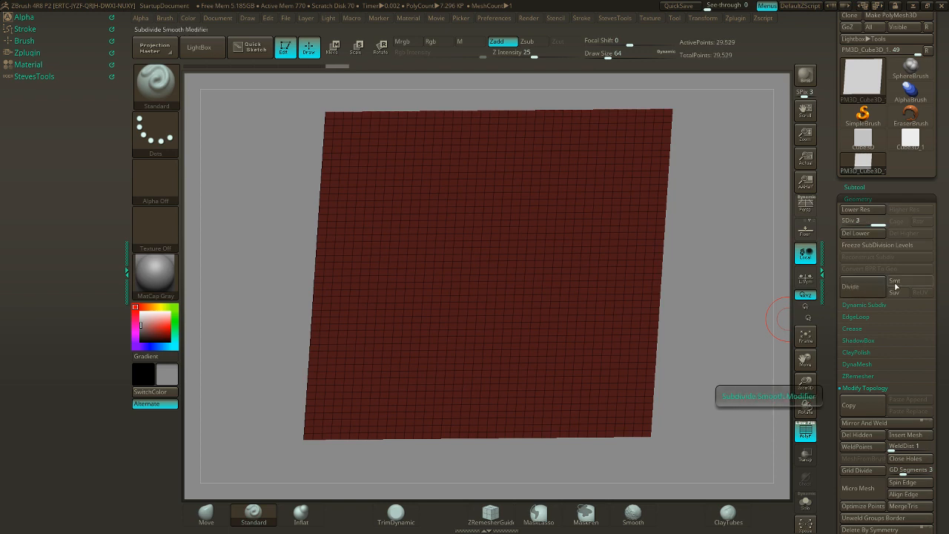
pyautogui.click(862, 289)
pyautogui.click(862, 288)
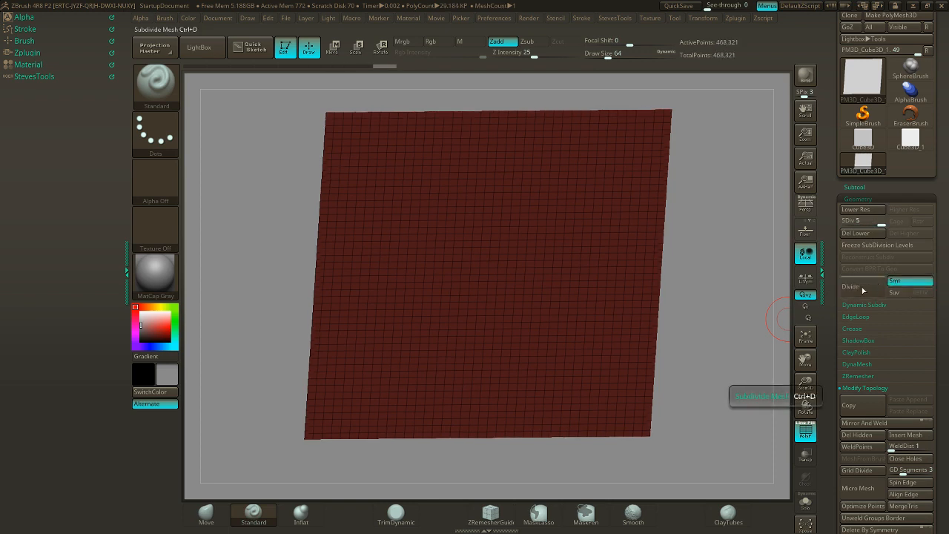
# - Subdivide the plane once more to level 6, hide its polyframe and view it straight from the front
pyautogui.click(862, 288)
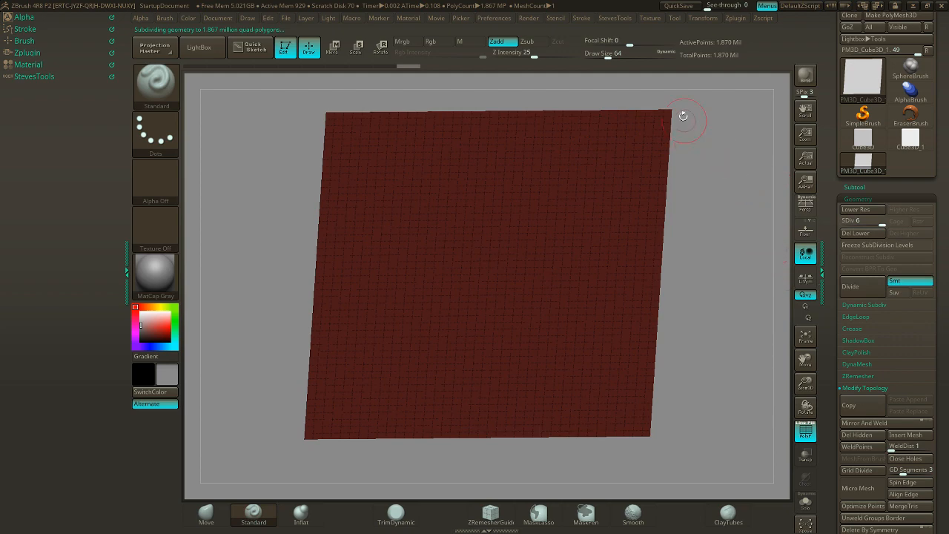
pyautogui.click(805, 435)
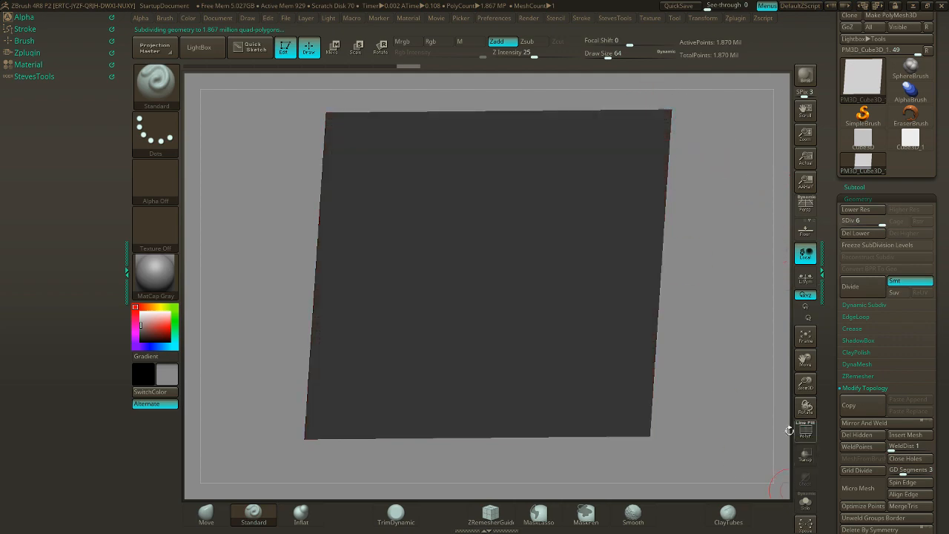
pyautogui.moveTo(745, 332); pyautogui.dragTo(719, 336)
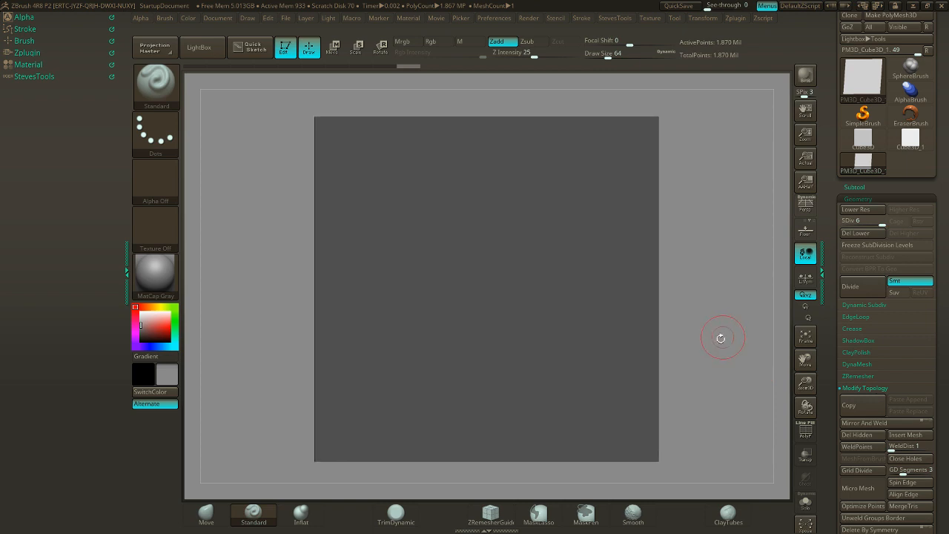
pyautogui.click(155, 183)
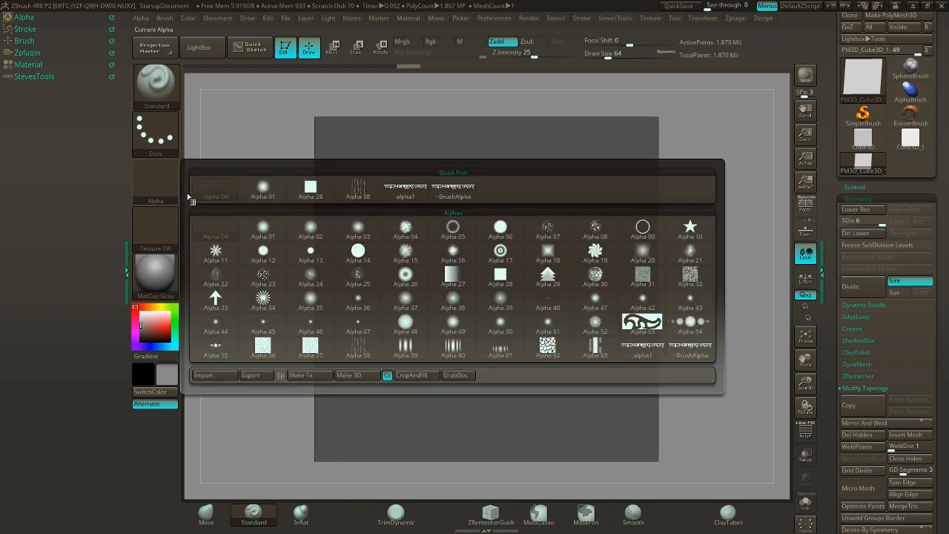
pyautogui.moveTo(653, 351)
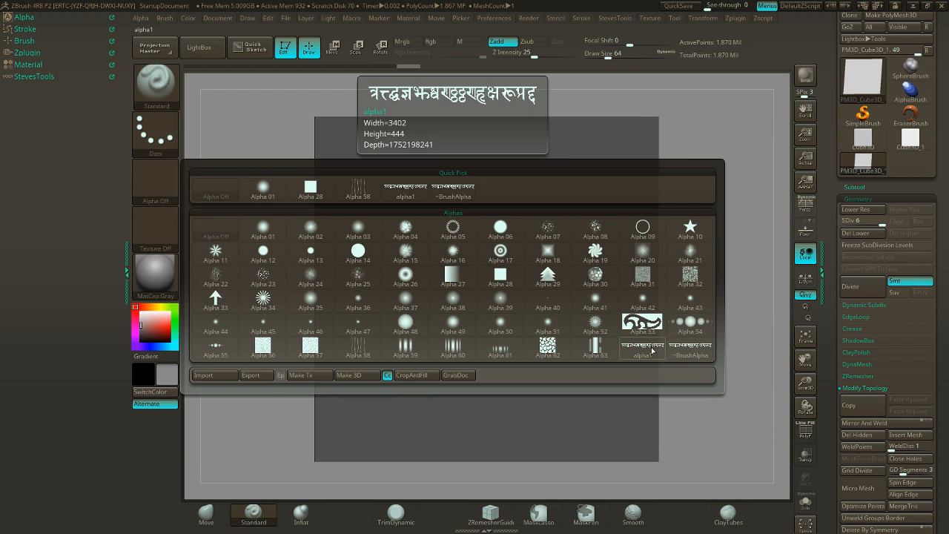
pyautogui.click(653, 350)
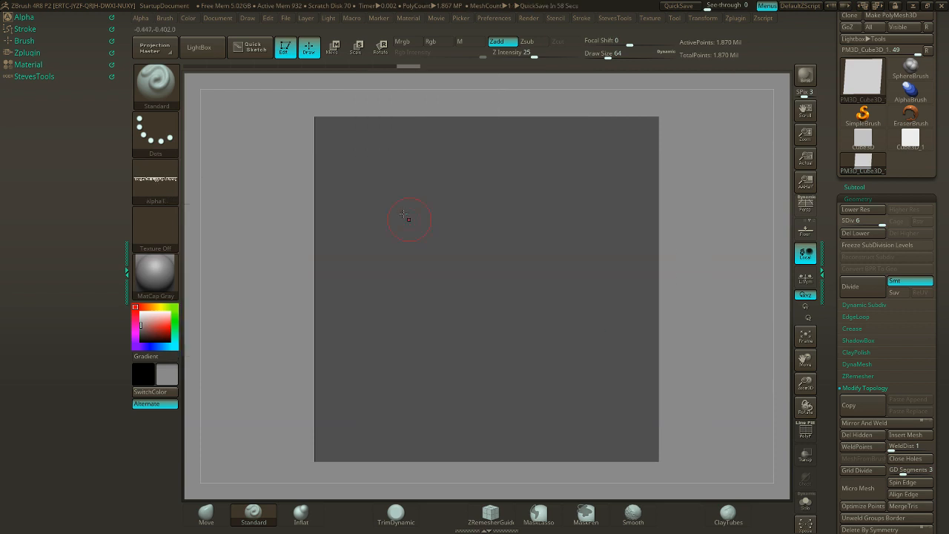
pyautogui.moveTo(412, 218)
pyautogui.keyDown('ctrl'); pyautogui.mouseDown()
pyautogui.moveTo(505, 265)
pyautogui.moveTo(510, 240)
pyautogui.mouseUp(); pyautogui.keyUp('ctrl')
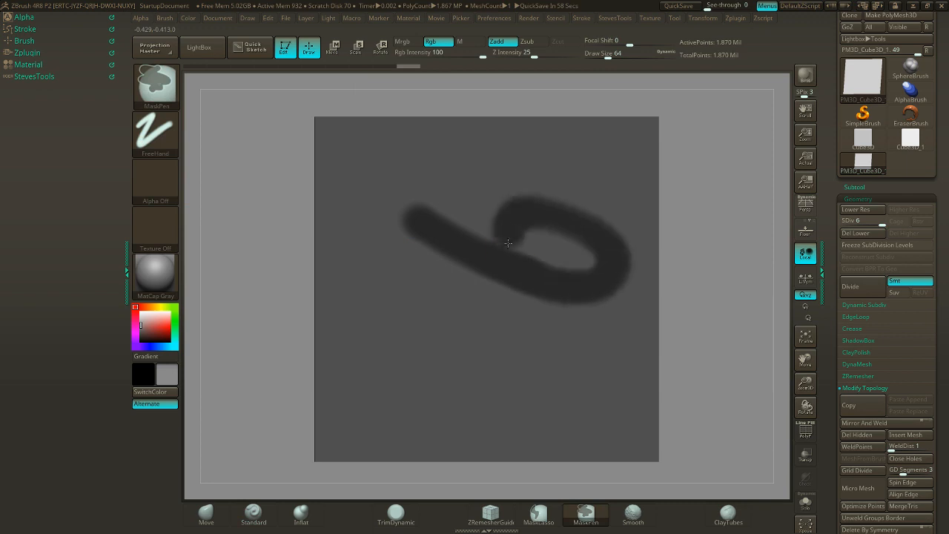
pyautogui.hotkey('ctrl', 'z')
pyautogui.click(172, 182)
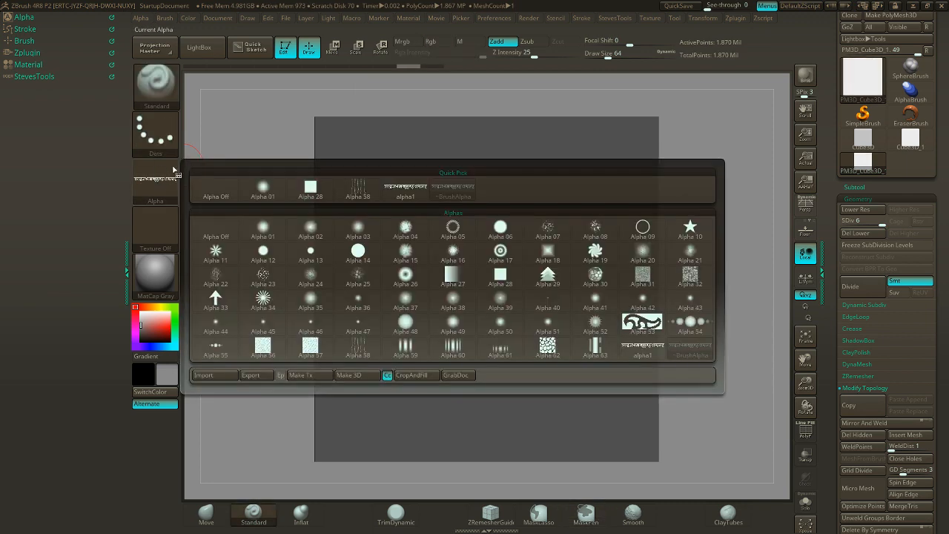
pyautogui.click(160, 183)
pyautogui.click(213, 227)
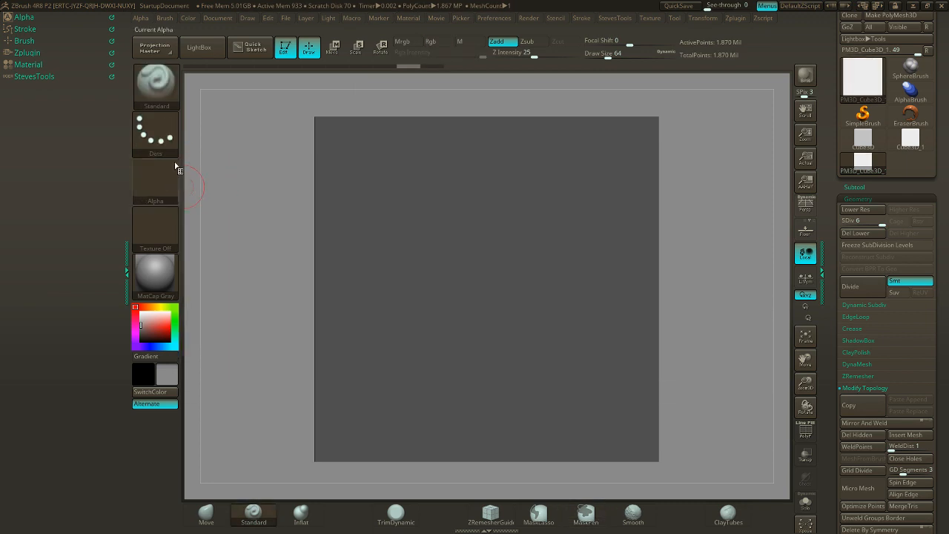
# - Assign the alpha1 lettering image as the alpha of the MaskPen masking brush
pyautogui.press('ctrl')
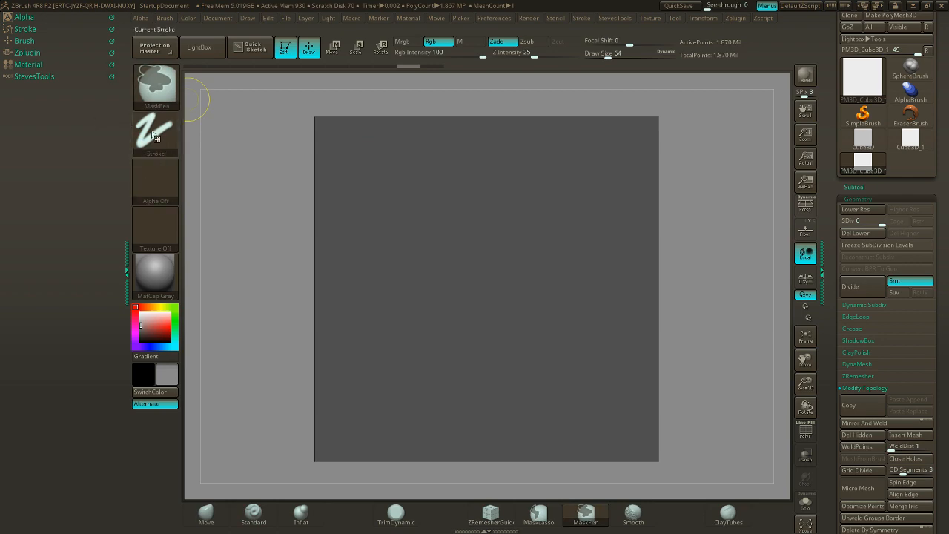
pyautogui.moveTo(154, 194)
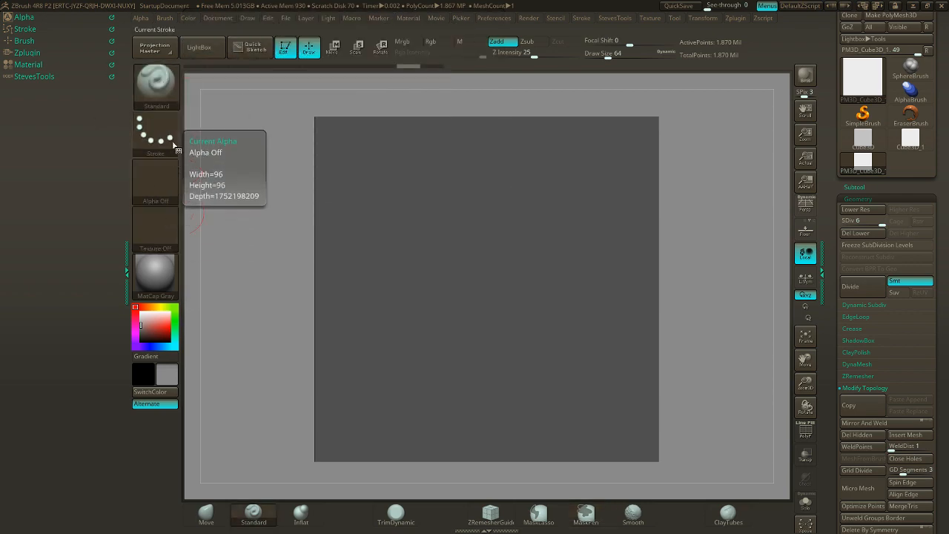
pyautogui.keyDown('ctrl'); pyautogui.click(176, 183); pyautogui.keyUp('ctrl')
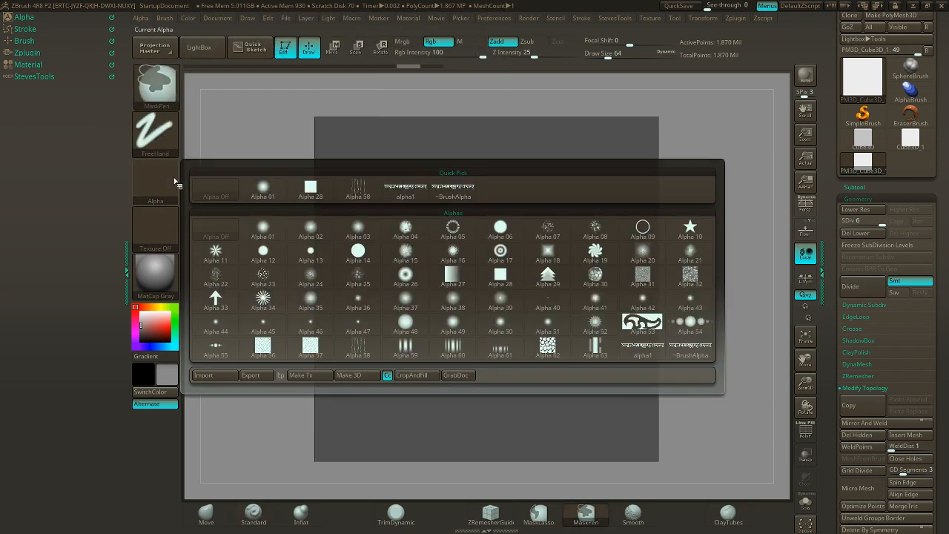
pyautogui.click(649, 347)
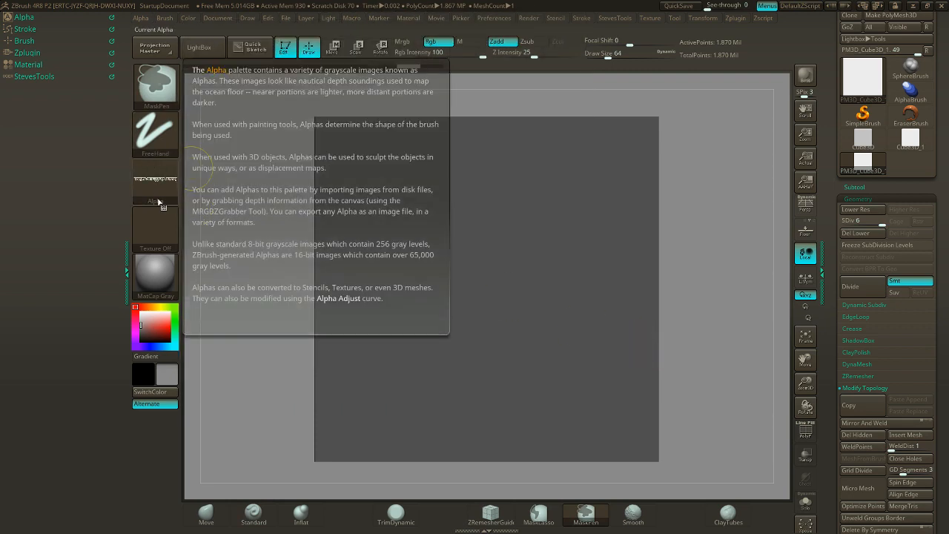
# - Set the MaskPen masking brush's stroke type to Rect
pyautogui.moveTo(197, 138)
pyautogui.click(148, 128)
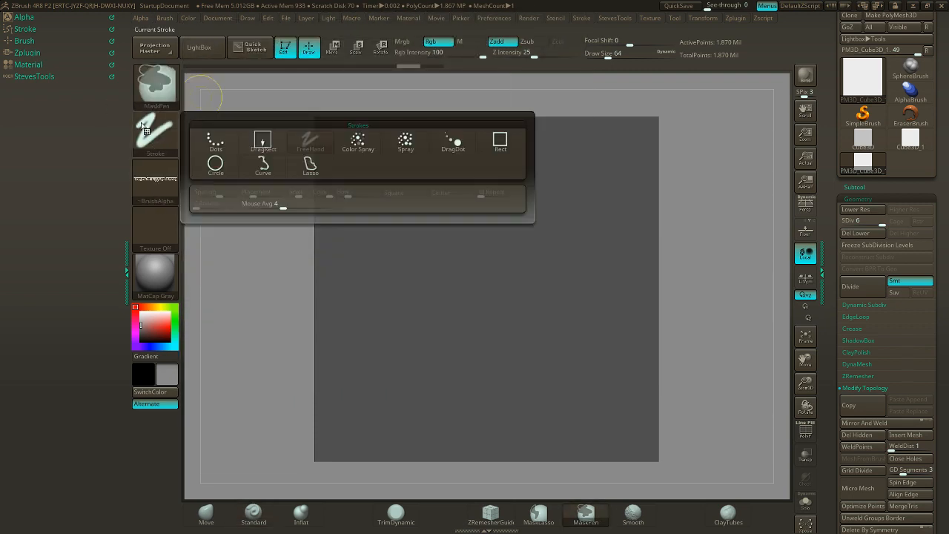
pyautogui.keyDown('ctrl'); pyautogui.click(272, 140); pyautogui.keyUp('ctrl')
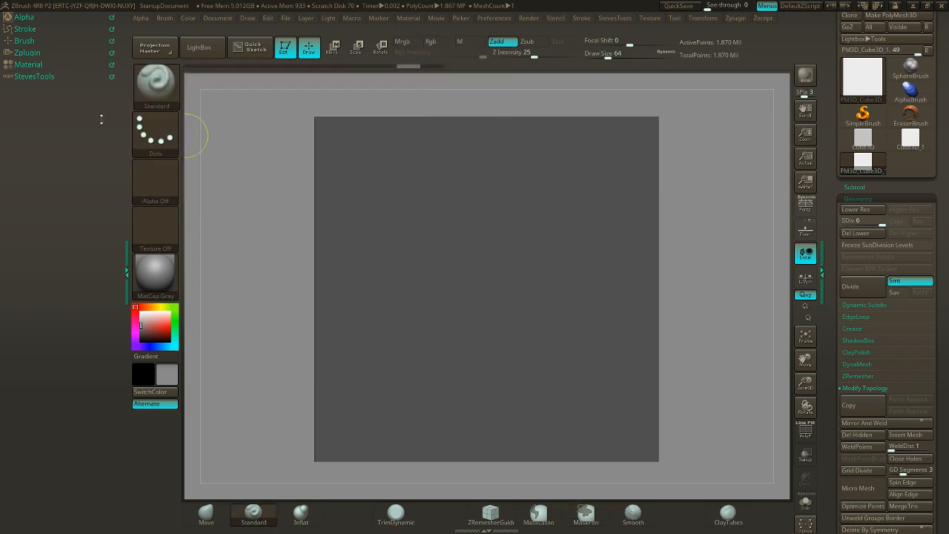
pyautogui.keyDown('ctrl'); pyautogui.click(156, 133); pyautogui.keyUp('ctrl')
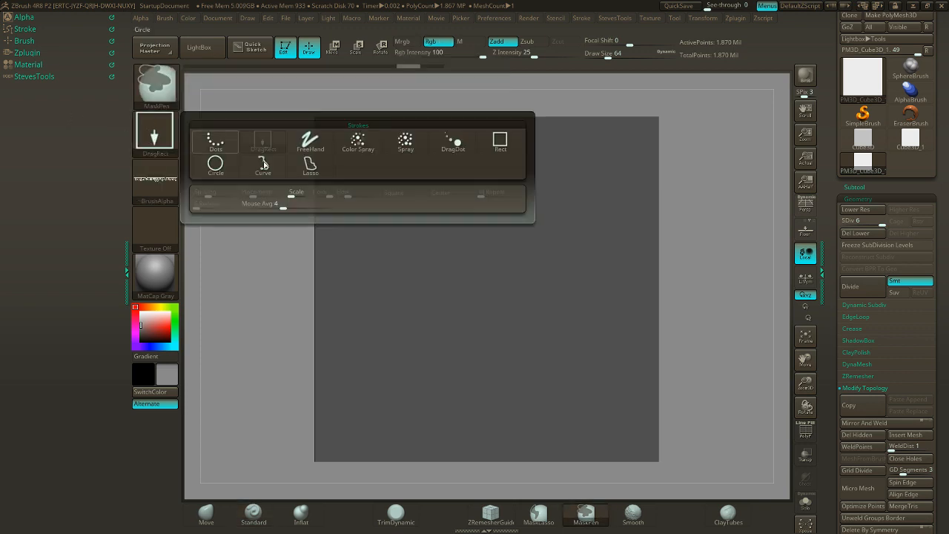
pyautogui.keyDown('ctrl'); pyautogui.click(500, 139); pyautogui.keyUp('ctrl')
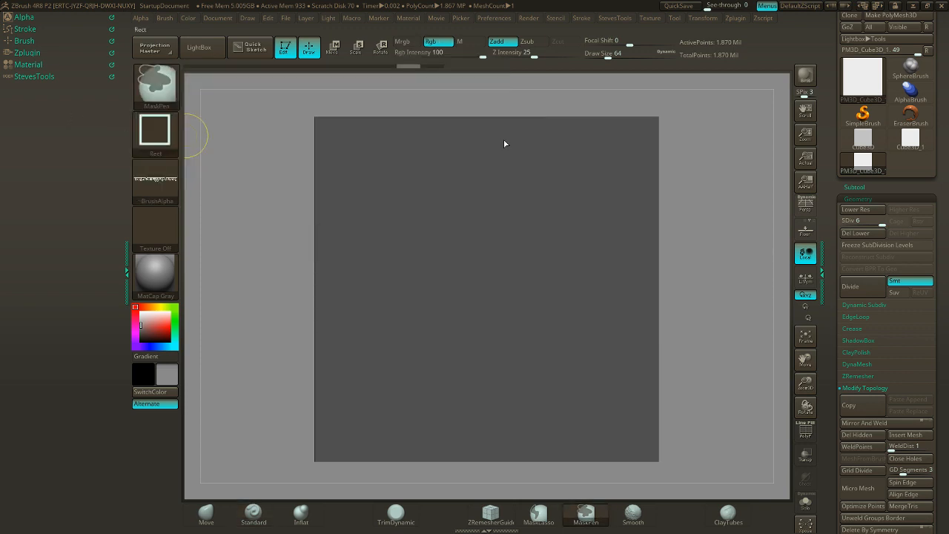
pyautogui.keyDown('ctrl'); pyautogui.click(156, 133); pyautogui.keyUp('ctrl')
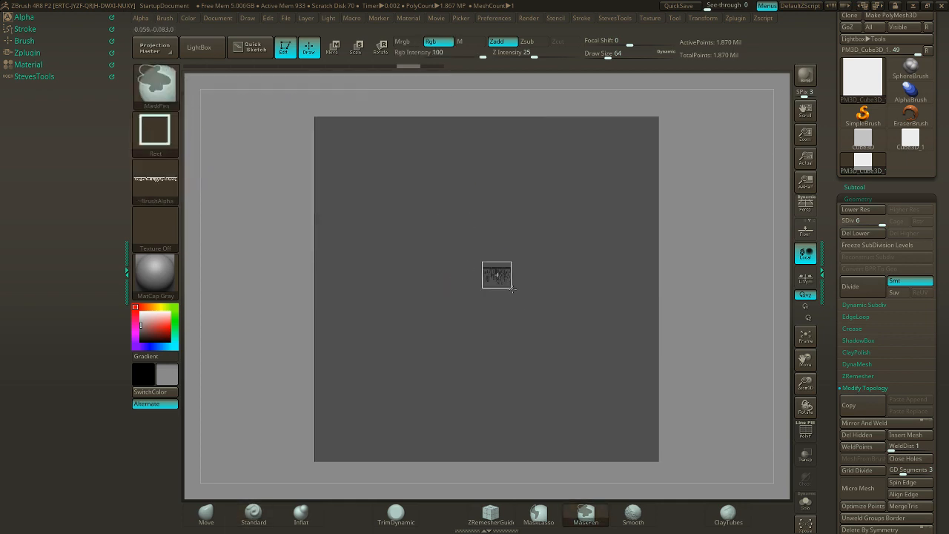
# - Mask the alpha1 lettering across nearly the full width of the plane's middle, leaving the letters unmasked and the surrounding plane masked
pyautogui.moveTo(511, 289); pyautogui.dragTo(663, 250)
pyautogui.keyDown('ctrl'); pyautogui.moveTo(652, 250); pyautogui.dragTo(650, 246); pyautogui.keyUp('ctrl')
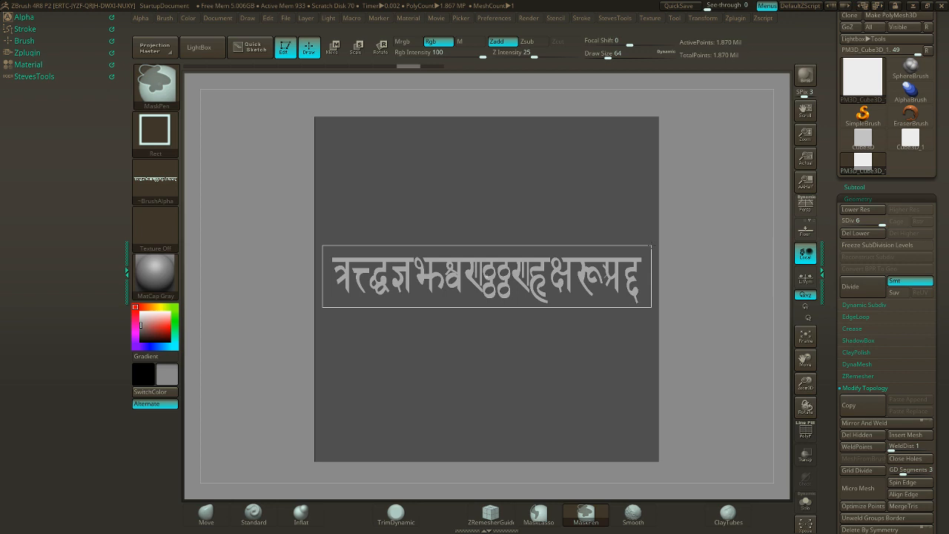
pyautogui.keyDown('ctrl'); pyautogui.moveTo(651, 246); pyautogui.dragTo(650, 244); pyautogui.keyUp('ctrl')
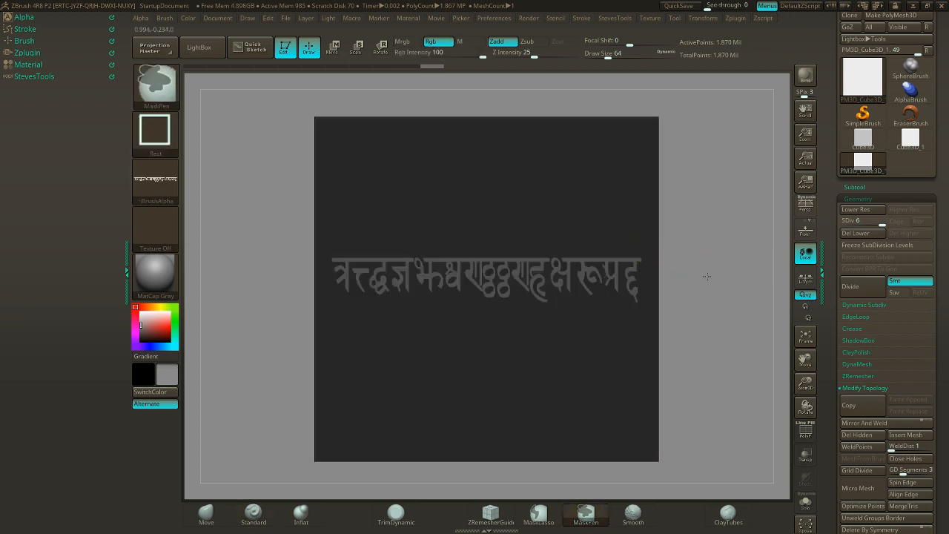
pyautogui.keyDown('ctrl'); pyautogui.click(707, 275); pyautogui.keyUp('ctrl')
pyautogui.keyDown('ctrl'); pyautogui.click(708, 273); pyautogui.keyUp('ctrl')
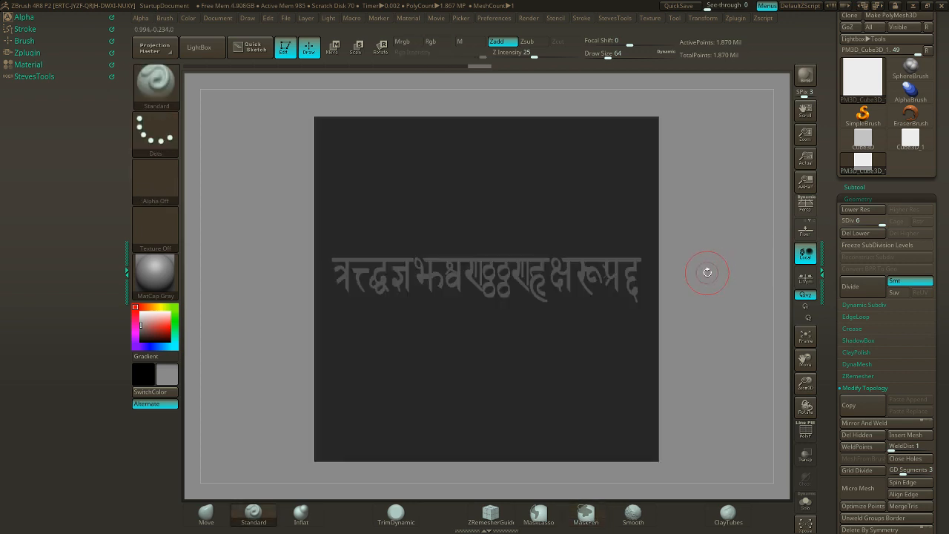
# - Open the Deformation settings and frame the lettering up close at a slight angle
pyautogui.moveTo(707, 272)
pyautogui.mouseDown()
pyautogui.moveTo(746, 272)
pyautogui.moveTo(710, 278)
pyautogui.moveTo(721, 285)
pyautogui.mouseUp()
pyautogui.moveTo(935, 391); pyautogui.dragTo(925, 288)
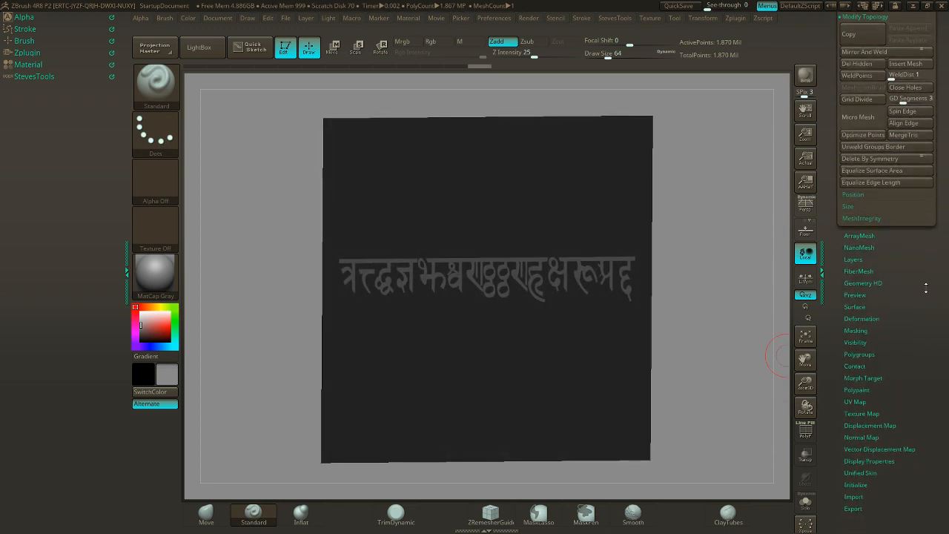
pyautogui.click(872, 319)
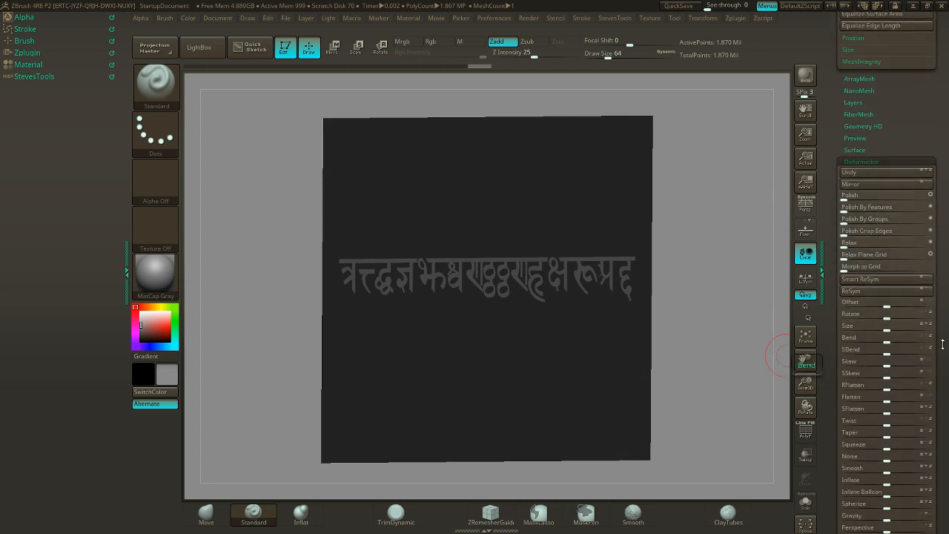
pyautogui.moveTo(942, 344); pyautogui.dragTo(939, 267)
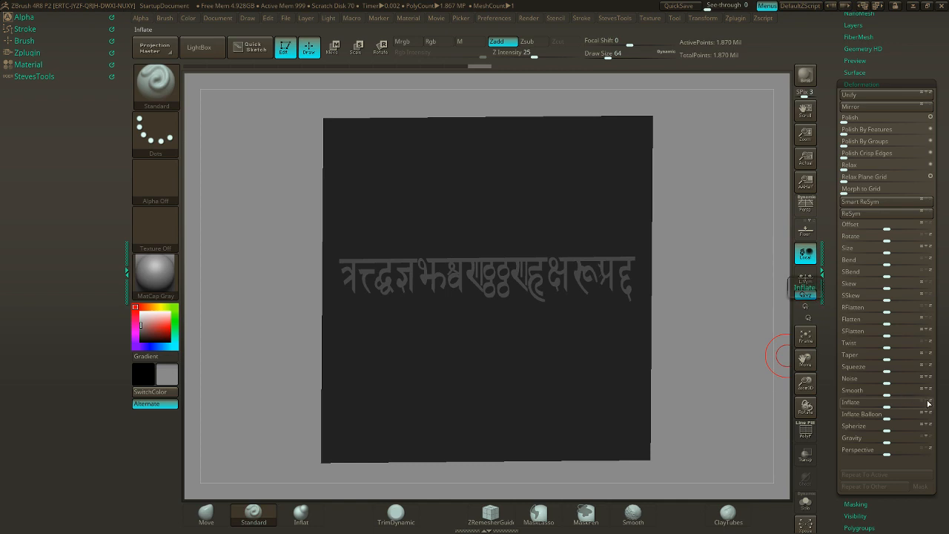
pyautogui.moveTo(710, 311); pyautogui.dragTo(750, 336)
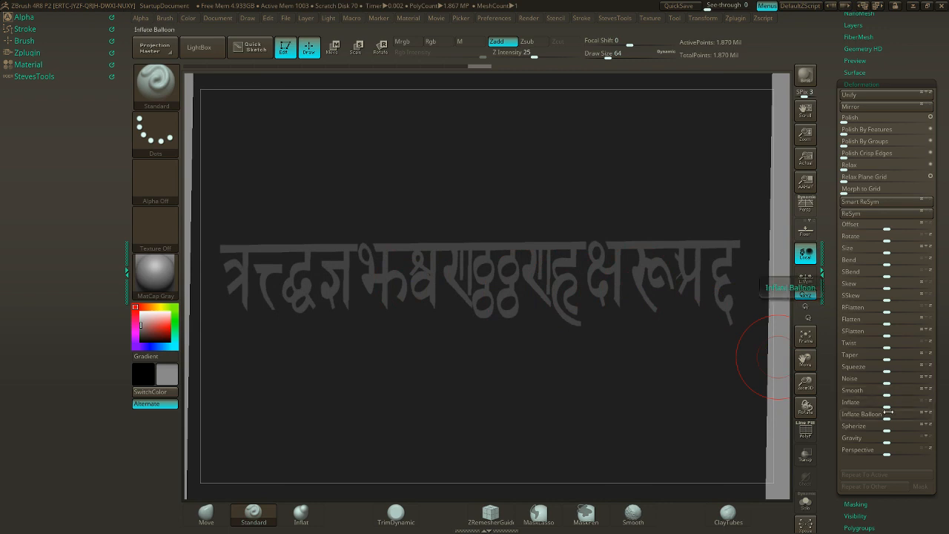
# - Try to raise the unmasked letters with Inflate, inspect their edges up close, and undo the inflation
pyautogui.moveTo(886, 407); pyautogui.dragTo(895, 408)
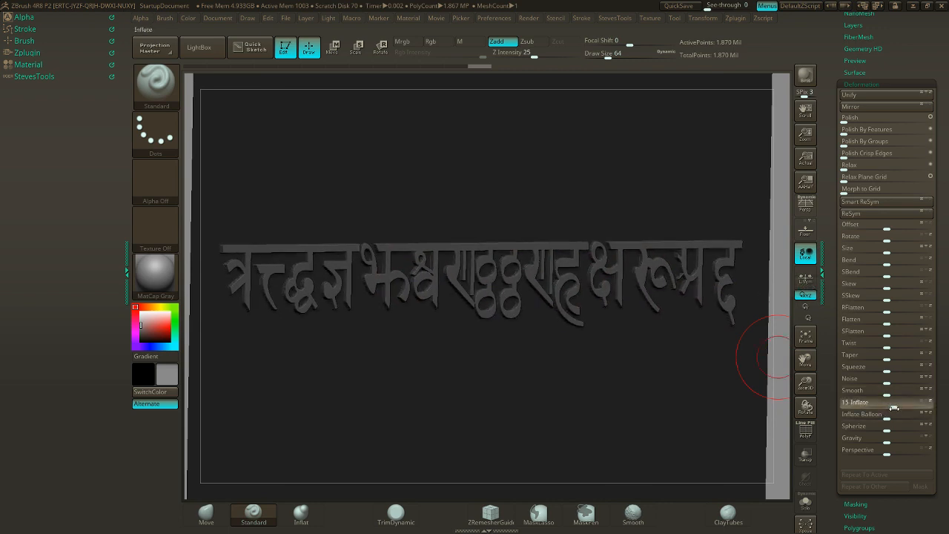
pyautogui.moveTo(893, 408); pyautogui.dragTo(895, 408)
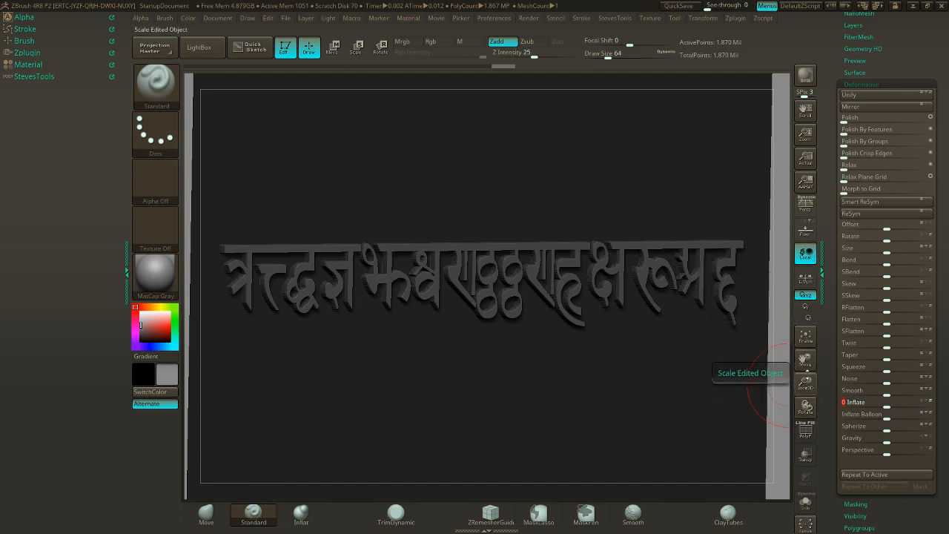
pyautogui.moveTo(814, 379); pyautogui.dragTo(909, 417)
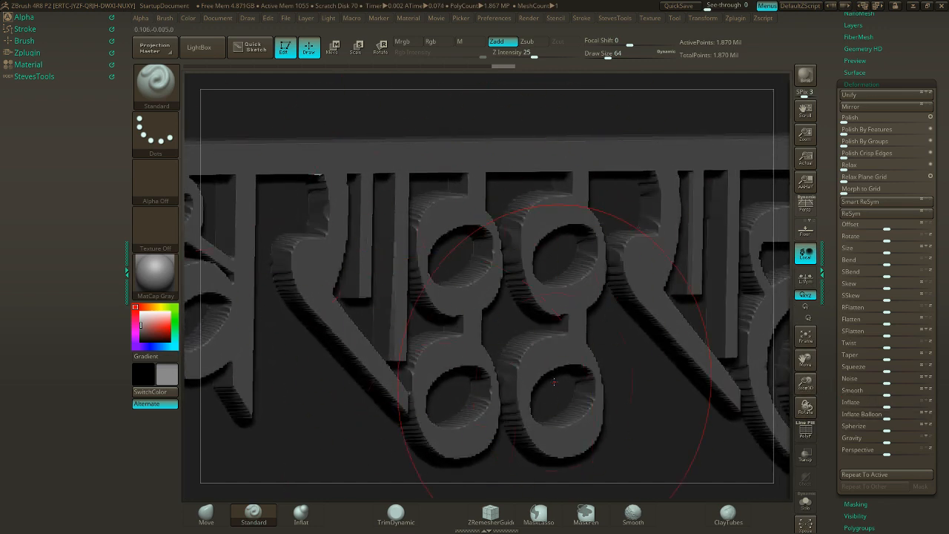
pyautogui.hotkey('ctrl', 'z')
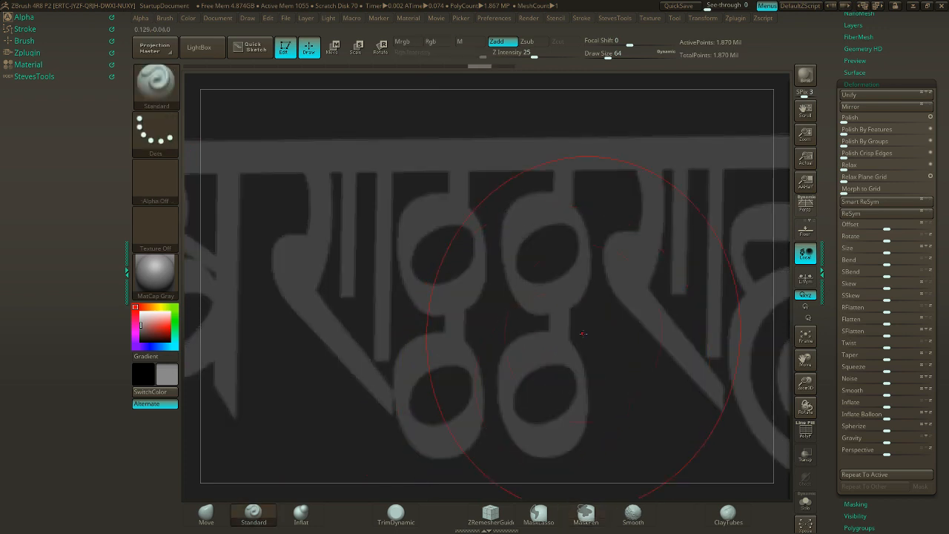
# - Blur the lettering mask and sharpen it again to smooth its jagged edges
pyautogui.press('ctrl')
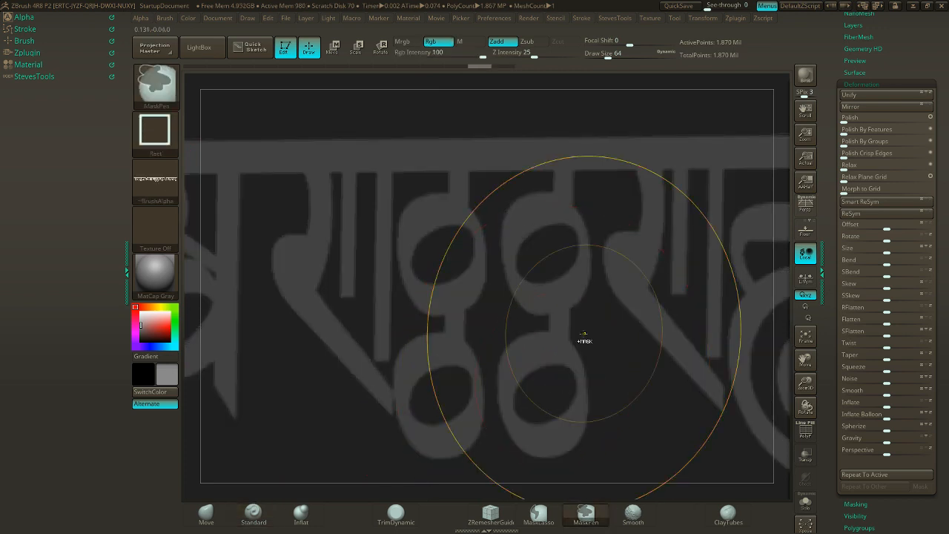
pyautogui.keyDown('ctrl'); pyautogui.click(583, 333); pyautogui.keyUp('ctrl')
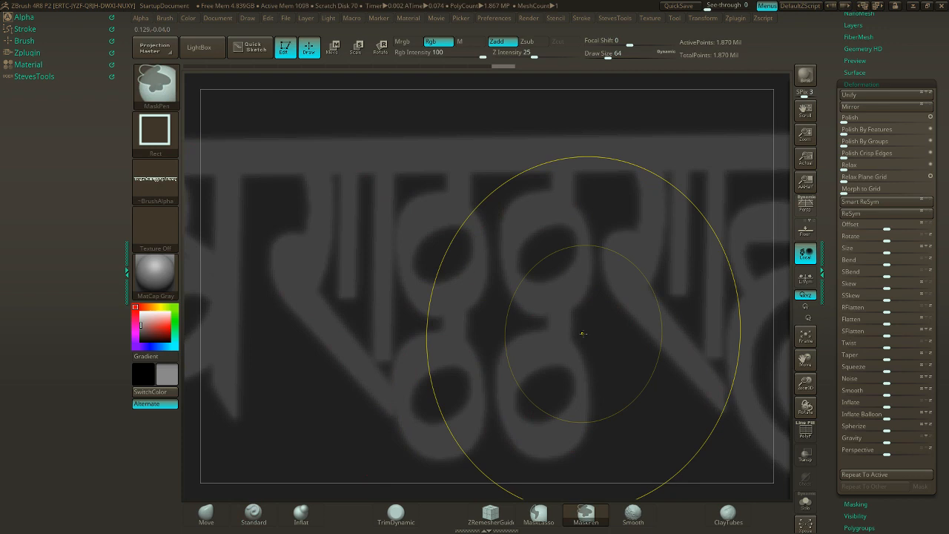
pyautogui.keyDown('ctrl'); pyautogui.click(582, 333); pyautogui.keyUp('ctrl')
pyautogui.keyDown('ctrl'); pyautogui.keyDown('alt'); pyautogui.click(583, 333); pyautogui.keyUp('alt'); pyautogui.keyUp('ctrl')
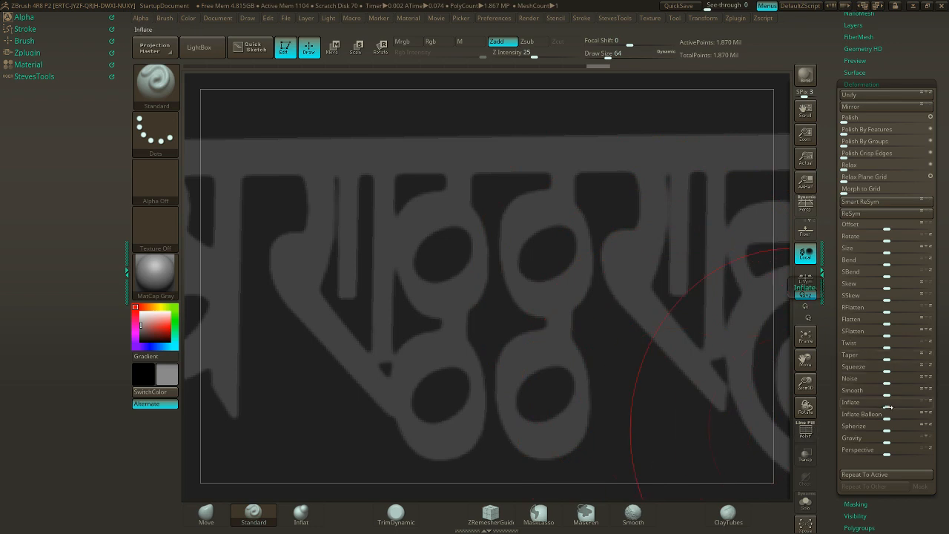
# - Raise the unmasked letters from the plane with a positive Inflate deformation, keeping the mask on the surrounding surface
pyautogui.moveTo(889, 407); pyautogui.dragTo(893, 407)
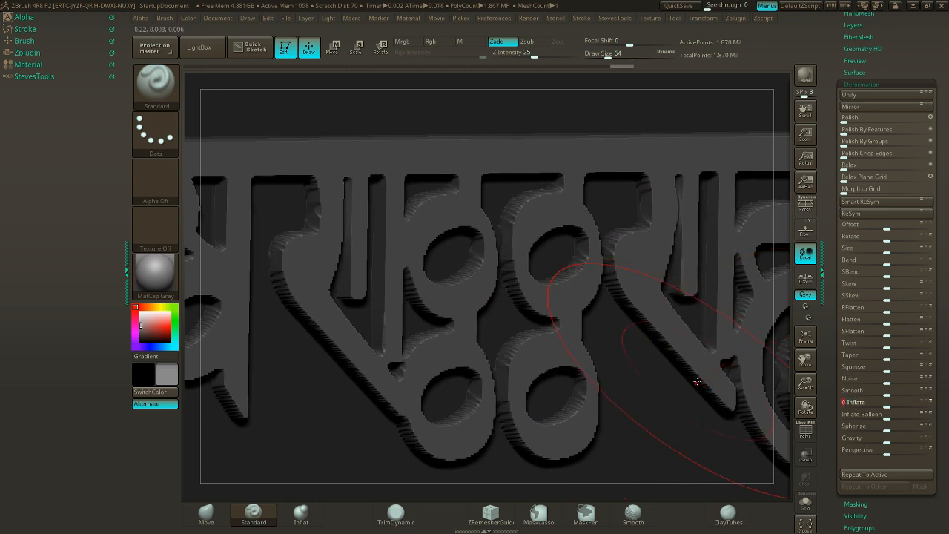
pyautogui.press('f')
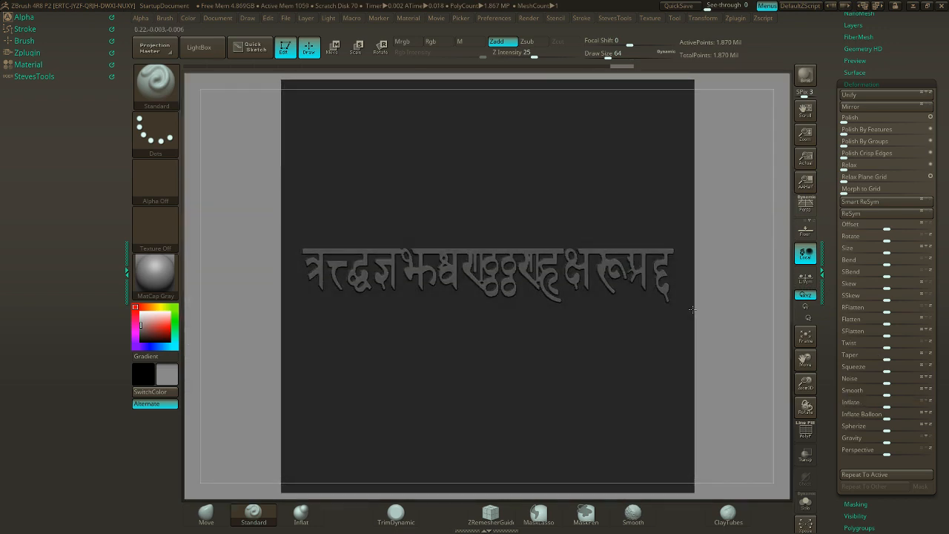
pyautogui.moveTo(715, 186)
pyautogui.keyDown('ctrl'); pyautogui.mouseDown()
pyautogui.moveTo(728, 256)
pyautogui.moveTo(853, 315)
pyautogui.mouseUp(); pyautogui.keyUp('ctrl')
pyautogui.hotkey('ctrl', 'z')
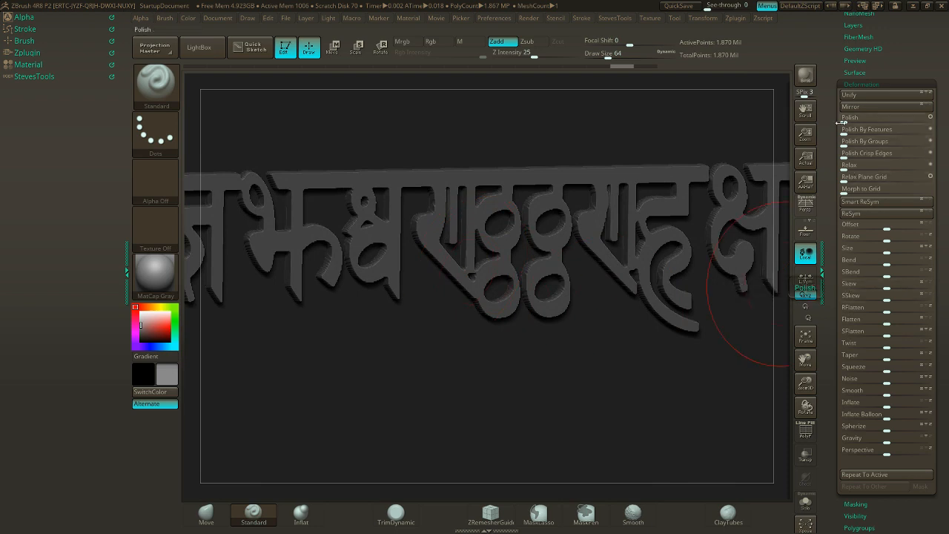
# - Try the Polish deformation and then Polish By Features on the raised letters, undoing each one
pyautogui.moveTo(843, 118); pyautogui.dragTo(892, 129)
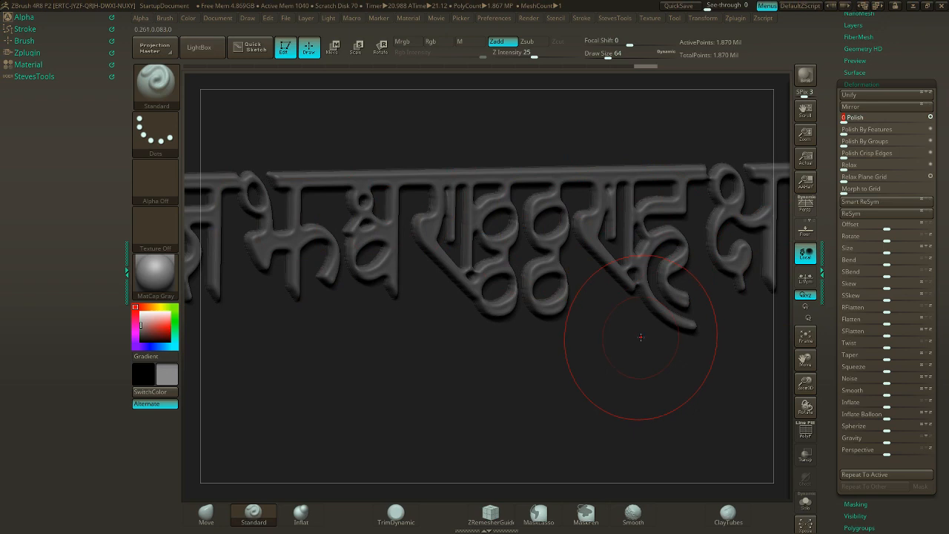
pyautogui.hotkey('ctrl', 'z')
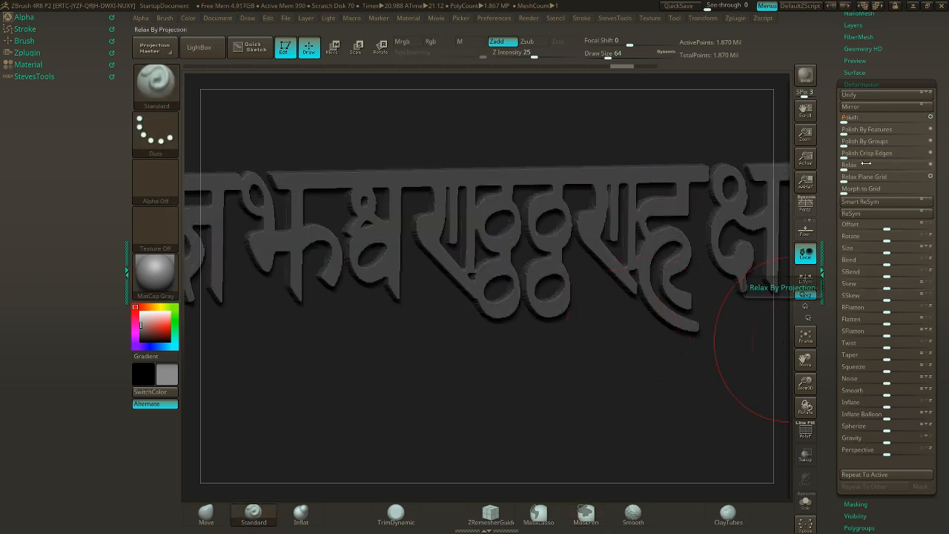
pyautogui.moveTo(843, 134); pyautogui.dragTo(875, 137)
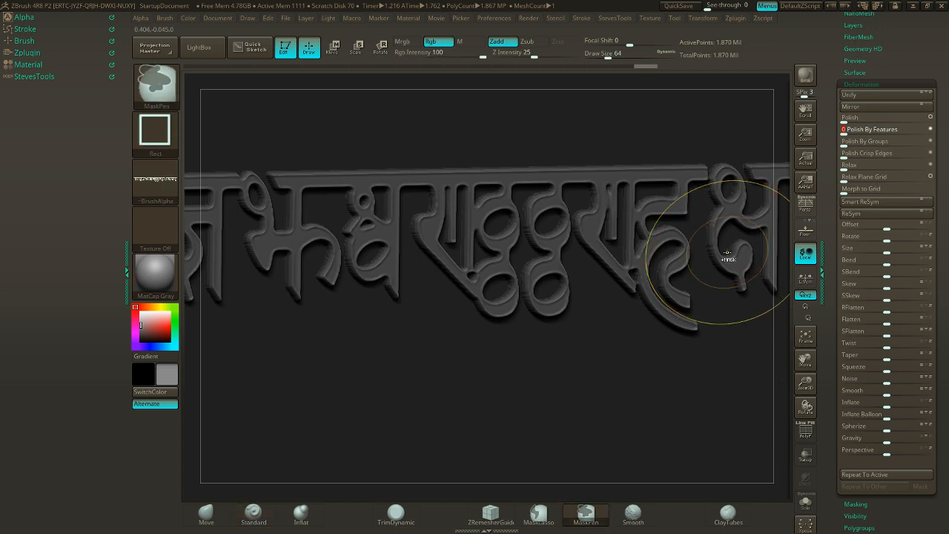
pyautogui.hotkey('ctrl', 'z')
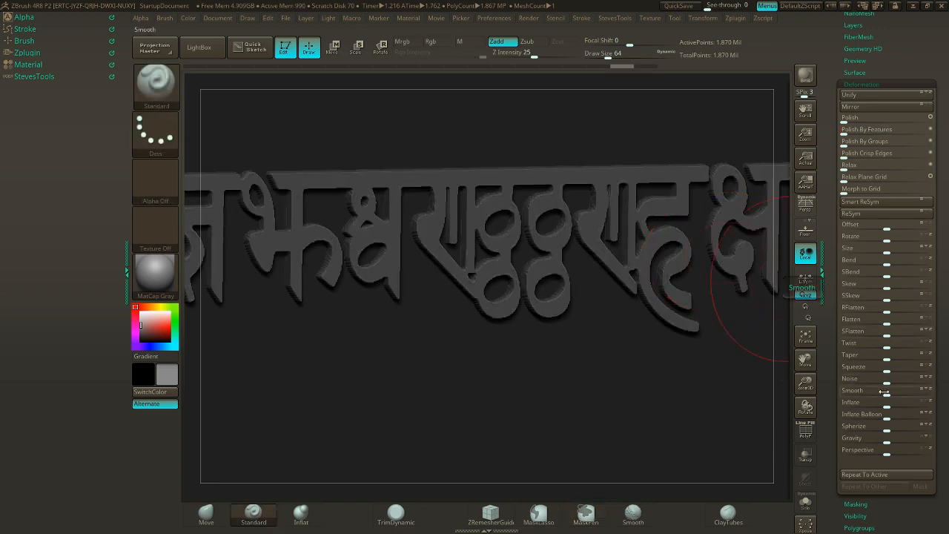
# - Soften the raised letters with the Smooth deformation, then apply Polish By Features at 21 to the plane
pyautogui.moveTo(886, 391); pyautogui.dragTo(914, 393)
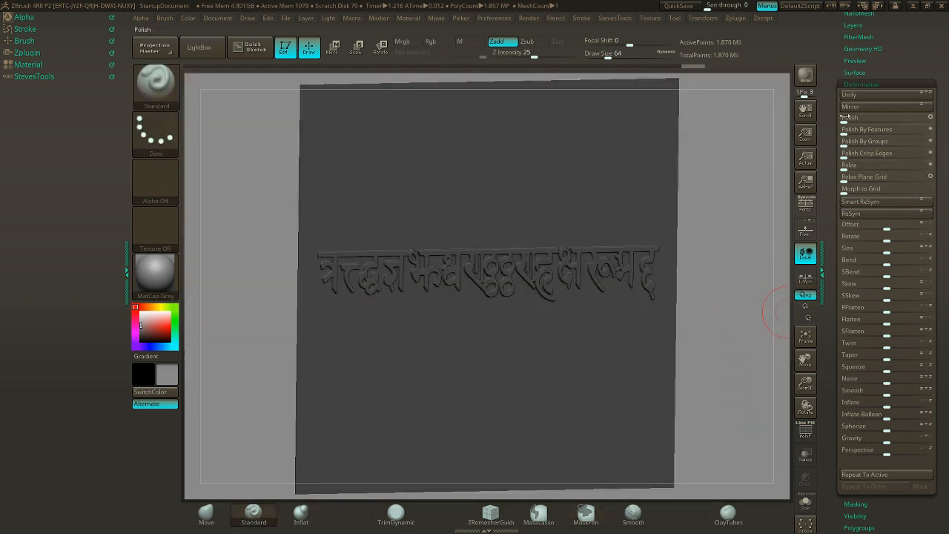
pyautogui.moveTo(845, 135); pyautogui.dragTo(860, 134)
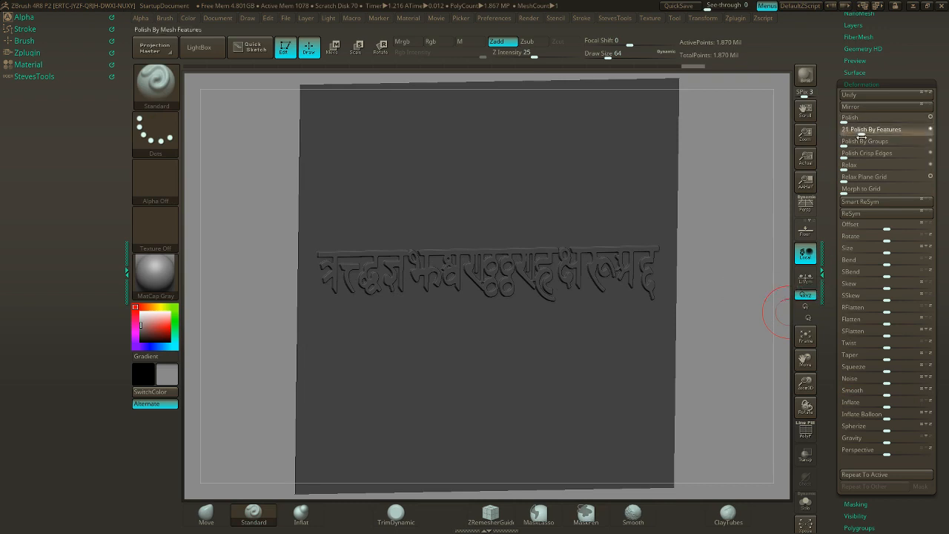
pyautogui.moveTo(708, 290); pyautogui.dragTo(705, 286)
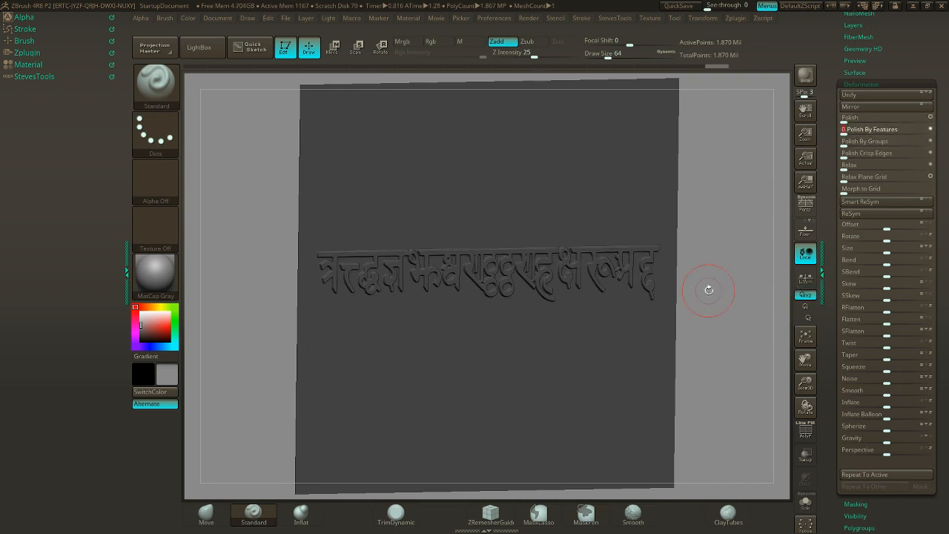
pyautogui.moveTo(703, 349); pyautogui.dragTo(830, 416)
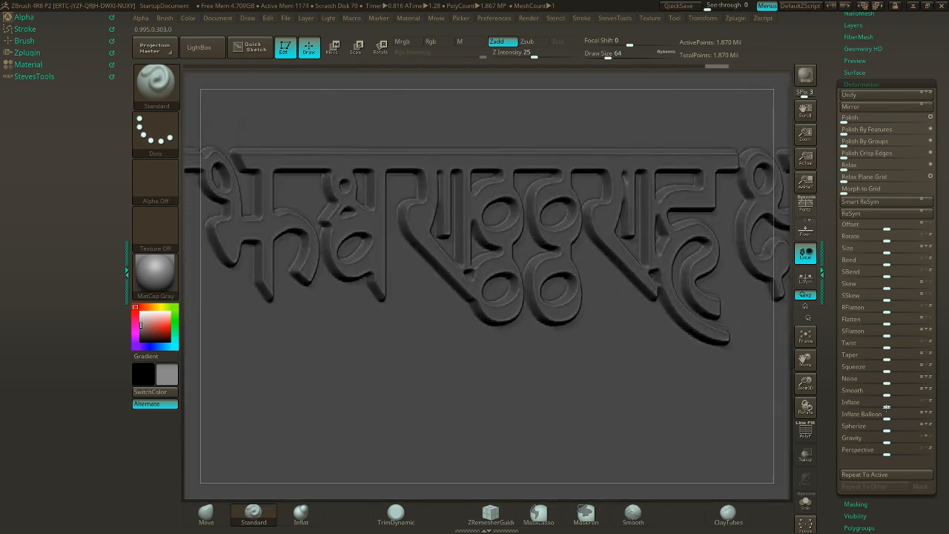
# - Hide the empty plane areas around the lettering so only a narrow rectangular strip with the letters remains visible
pyautogui.press('f')
pyautogui.moveTo(763, 292)
pyautogui.mouseDown()
pyautogui.moveTo(727, 284)
pyautogui.moveTo(729, 309)
pyautogui.mouseUp()
pyautogui.keyDown('ctrl'); pyautogui.keyDown('shift'); pyautogui.moveTo(718, 218); pyautogui.dragTo(254, 74); pyautogui.keyUp('shift'); pyautogui.keyUp('ctrl')
pyautogui.keyDown('ctrl'); pyautogui.keyDown('alt'); pyautogui.keyDown('shift'); pyautogui.moveTo(238, 314); pyautogui.dragTo(711, 497); pyautogui.keyUp('shift'); pyautogui.keyUp('alt'); pyautogui.keyUp('ctrl')
pyautogui.keyDown('ctrl'); pyautogui.keyDown('alt'); pyautogui.keyDown('shift'); pyautogui.moveTo(755, 388); pyautogui.dragTo(243, 306); pyautogui.keyUp('shift'); pyautogui.keyUp('alt'); pyautogui.keyUp('ctrl')
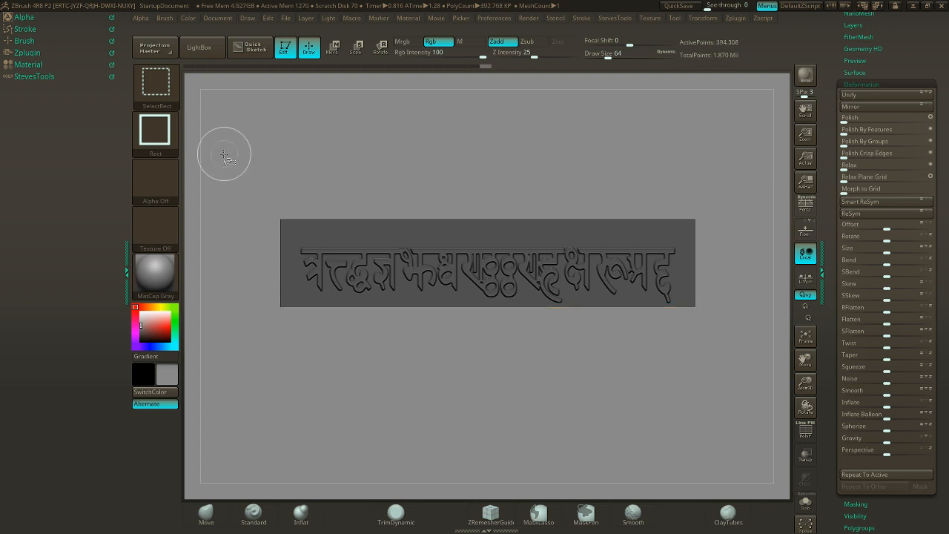
pyautogui.keyDown('ctrl'); pyautogui.keyDown('alt'); pyautogui.keyDown('shift'); pyautogui.moveTo(224, 154); pyautogui.dragTo(715, 241); pyautogui.keyUp('shift'); pyautogui.keyUp('alt'); pyautogui.keyUp('ctrl')
pyautogui.keyDown('ctrl'); pyautogui.keyDown('alt'); pyautogui.keyDown('shift'); pyautogui.moveTo(743, 358); pyautogui.dragTo(680, 223); pyautogui.keyUp('shift'); pyautogui.keyUp('alt'); pyautogui.keyUp('ctrl')
pyautogui.keyDown('ctrl'); pyautogui.keyDown('alt'); pyautogui.keyDown('shift'); pyautogui.moveTo(259, 227); pyautogui.dragTo(289, 323); pyautogui.keyUp('shift'); pyautogui.keyUp('alt'); pyautogui.keyUp('ctrl')
# - Delete the hidden parts of the plane with Del Hidden, keeping only the lettering strip
pyautogui.moveTo(491, 356)
pyautogui.mouseDown()
pyautogui.moveTo(508, 356)
pyautogui.moveTo(491, 378)
pyautogui.mouseUp()
pyautogui.press('space')
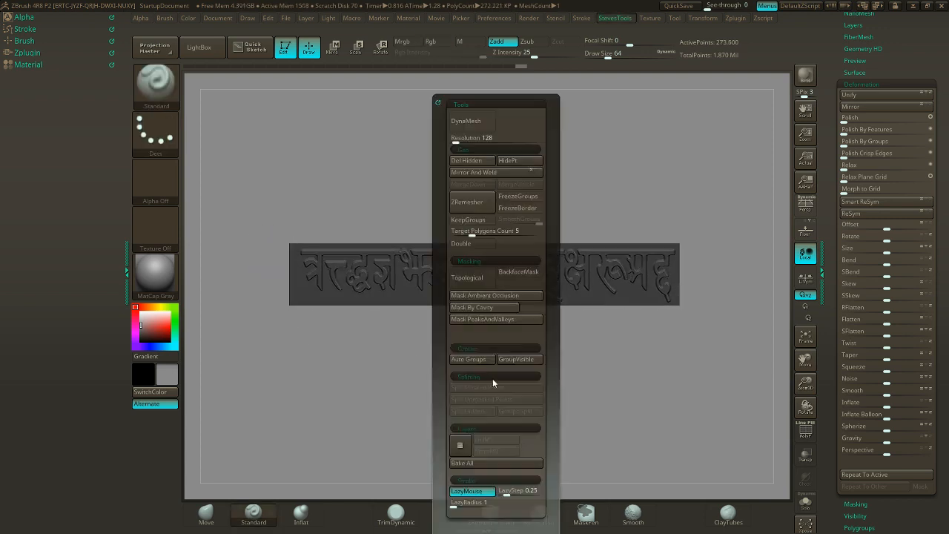
pyautogui.click(472, 163)
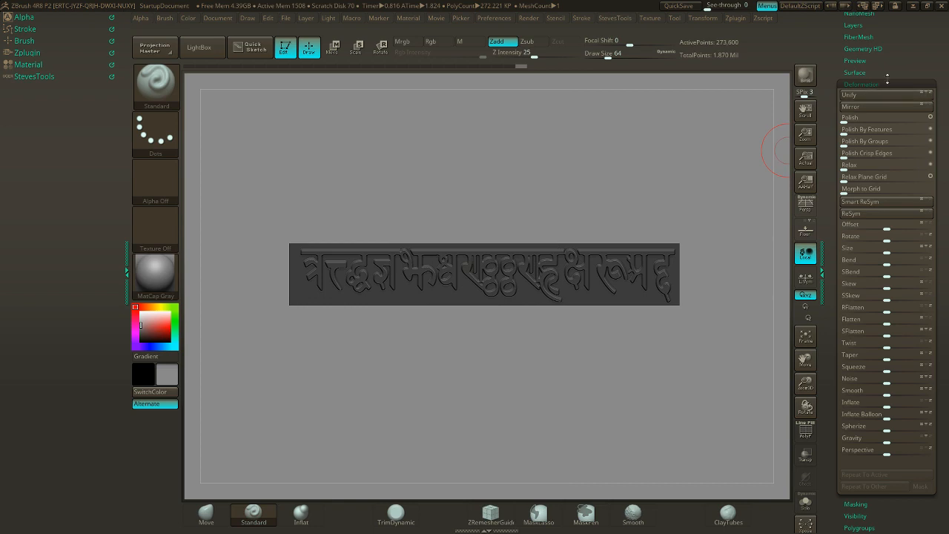
pyautogui.scroll(5, 890, 185)
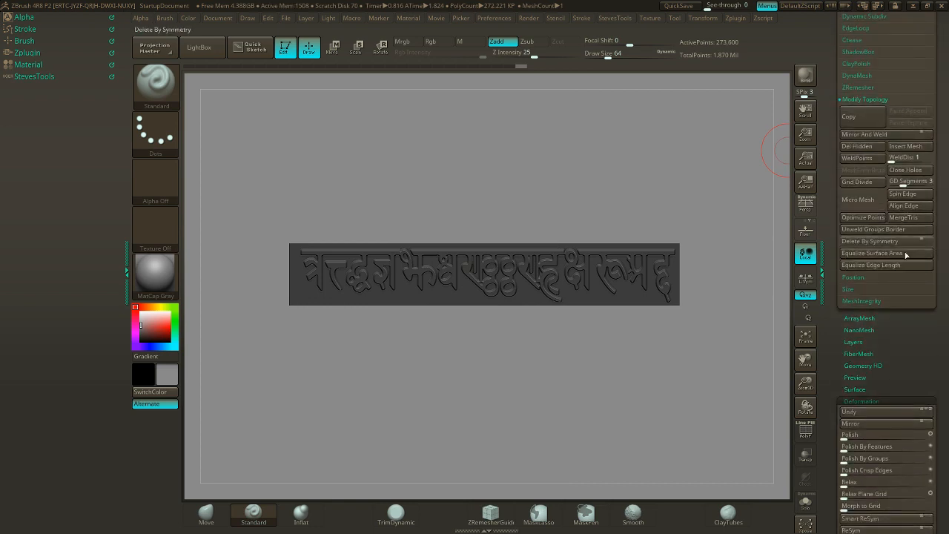
pyautogui.moveTo(940, 194); pyautogui.dragTo(940, 378)
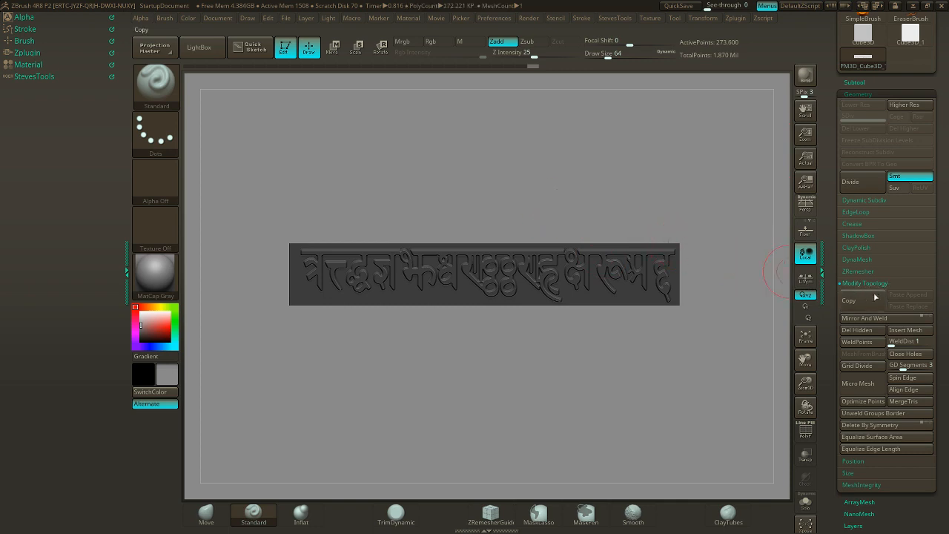
pyautogui.click(858, 330)
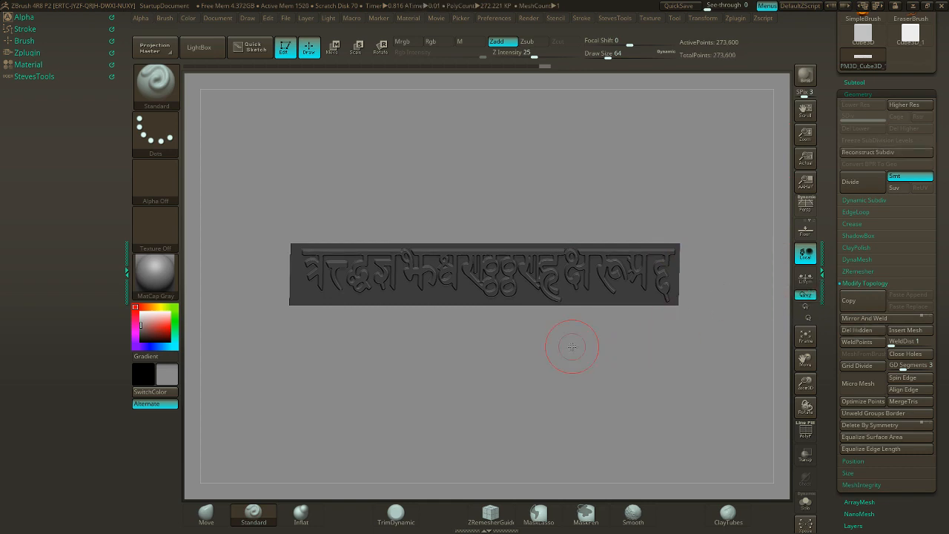
pyautogui.press('1')
pyautogui.press('1')
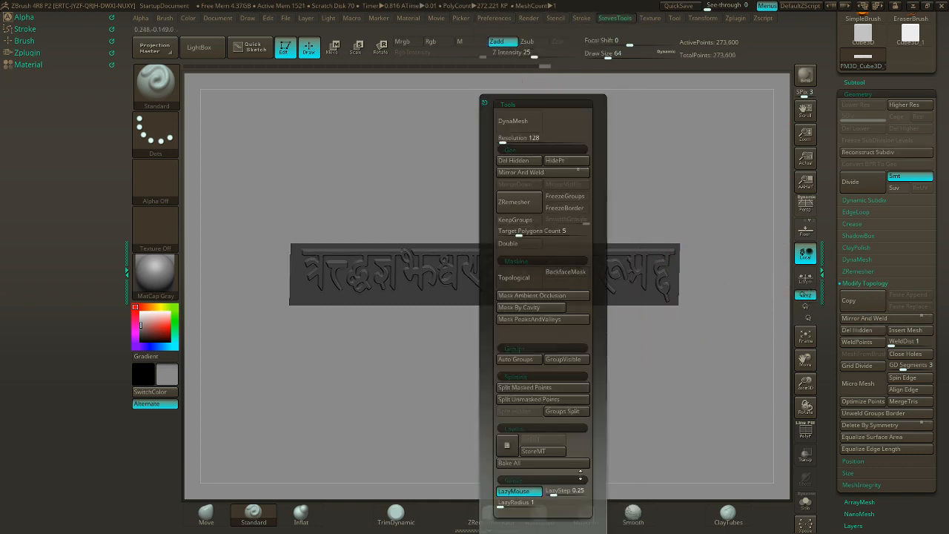
pyautogui.press('1')
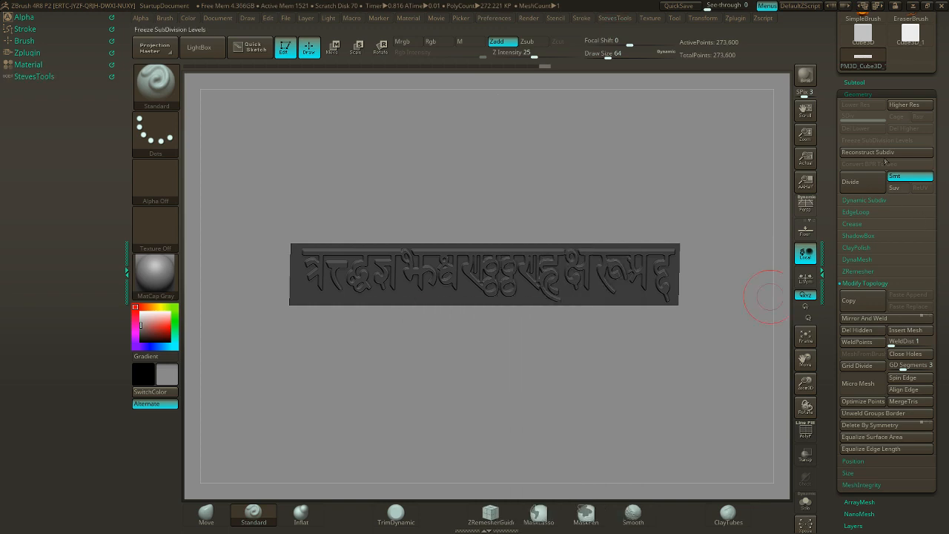
pyautogui.moveTo(561, 373)
pyautogui.mouseDown()
pyautogui.moveTo(548, 371)
pyautogui.moveTo(544, 343)
pyautogui.moveTo(529, 348)
pyautogui.moveTo(575, 366)
pyautogui.mouseUp()
pyautogui.moveTo(524, 381); pyautogui.dragTo(544, 381)
pyautogui.keyDown('alt'); pyautogui.moveTo(632, 400); pyautogui.dragTo(528, 371); pyautogui.keyUp('alt')
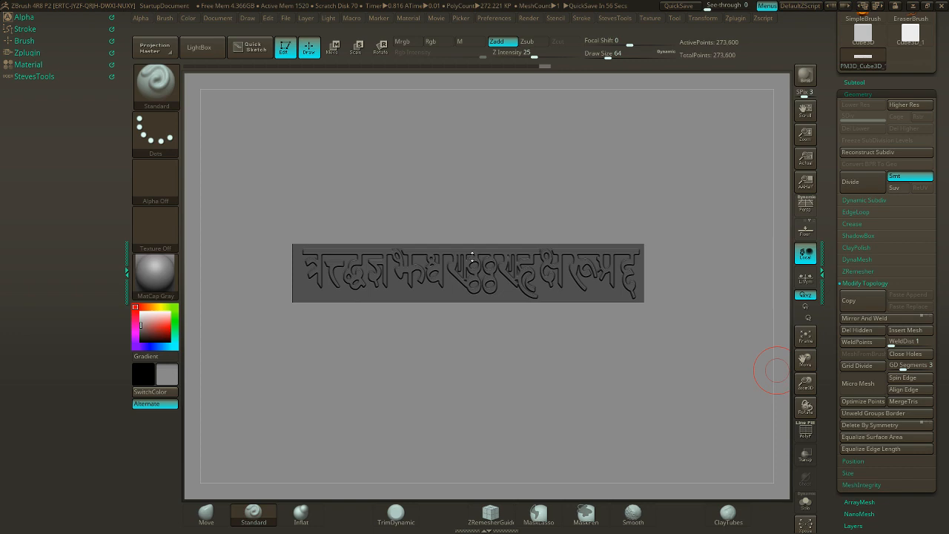
pyautogui.moveTo(472, 336); pyautogui.dragTo(496, 343)
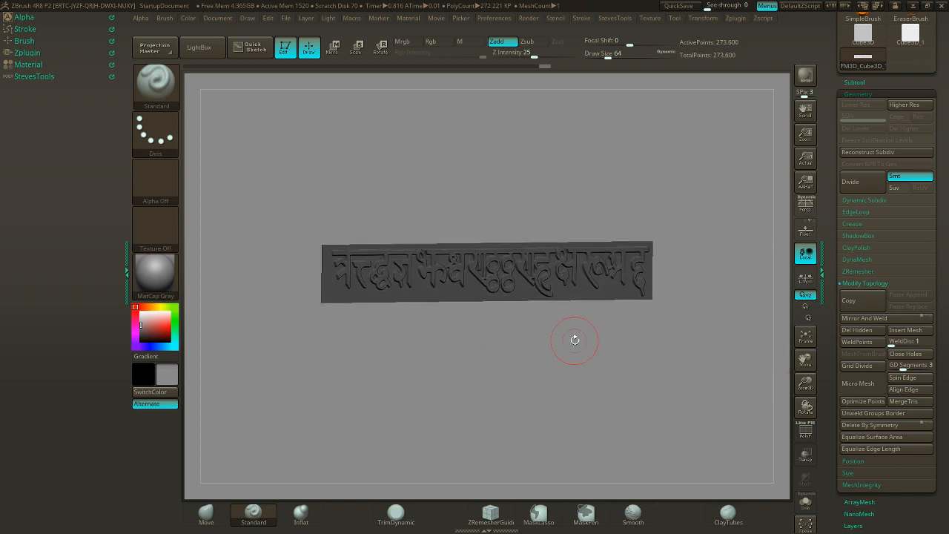
# - Switch to the Move gizmo and add the Bend Arc deformer to the lettering strip
pyautogui.keyDown('shift'); pyautogui.moveTo(574, 339); pyautogui.dragTo(556, 335); pyautogui.keyUp('shift')
pyautogui.moveTo(475, 378); pyautogui.dragTo(541, 367)
pyautogui.click(335, 45)
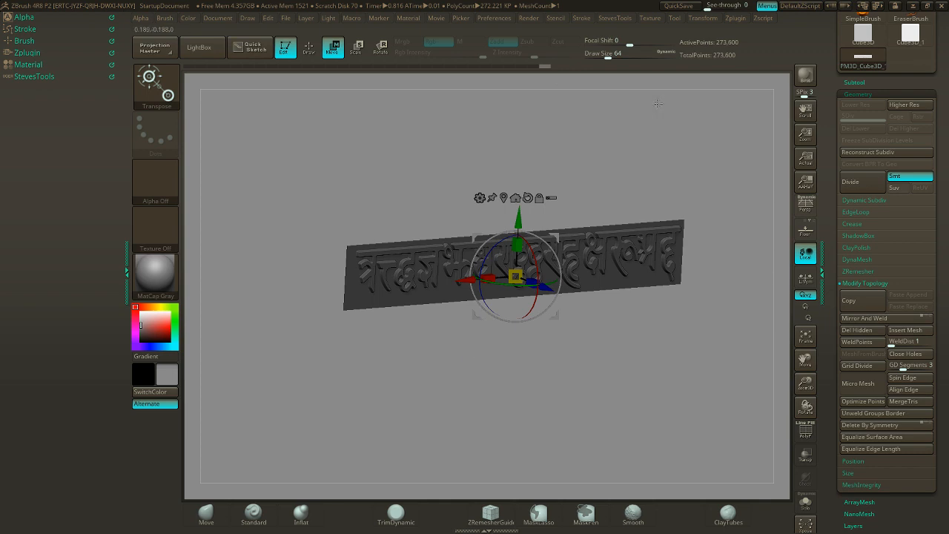
pyautogui.click(695, 20)
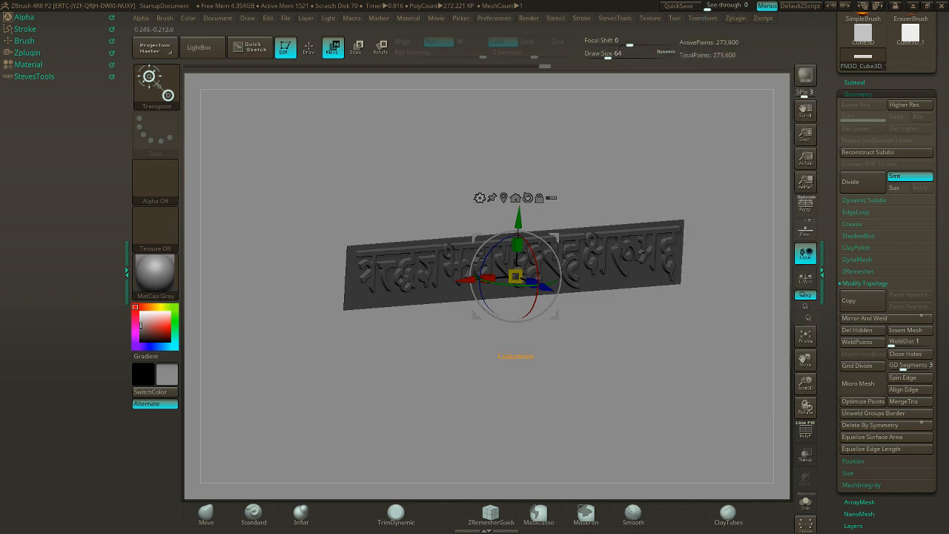
pyautogui.click(479, 197)
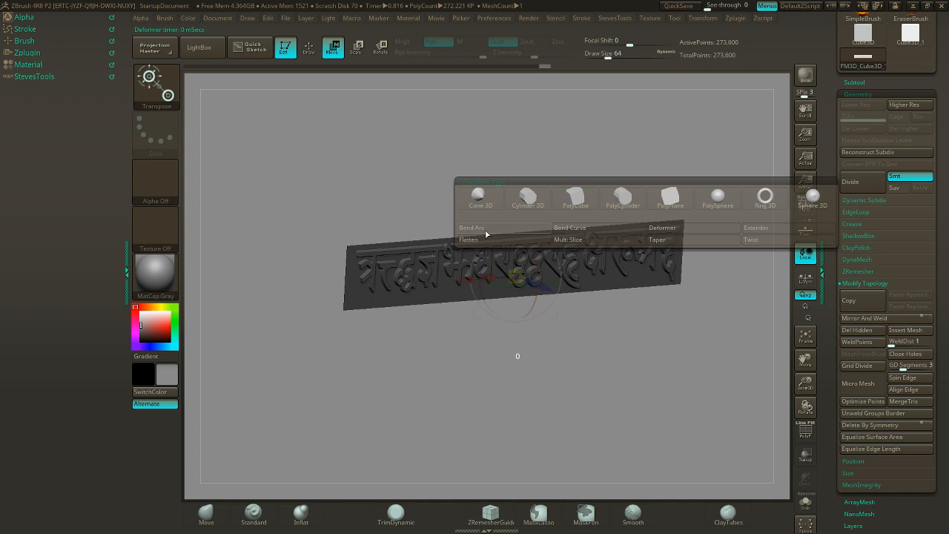
pyautogui.click(485, 234)
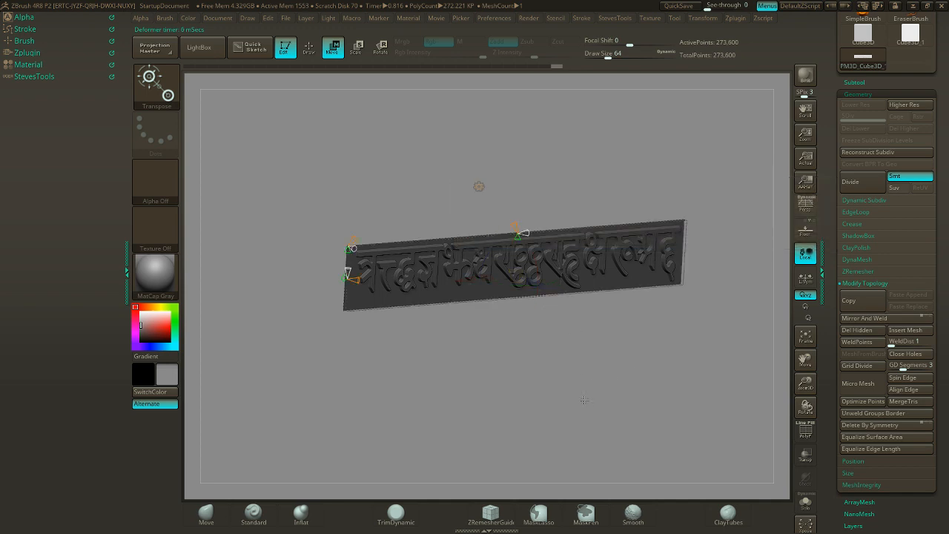
# - Curve the lettering strip backward into a partial arc with the Bend Arc handle at the middle of its upper edge
pyautogui.keyDown('shift'); pyautogui.moveTo(594, 411); pyautogui.dragTo(578, 391); pyautogui.keyUp('shift')
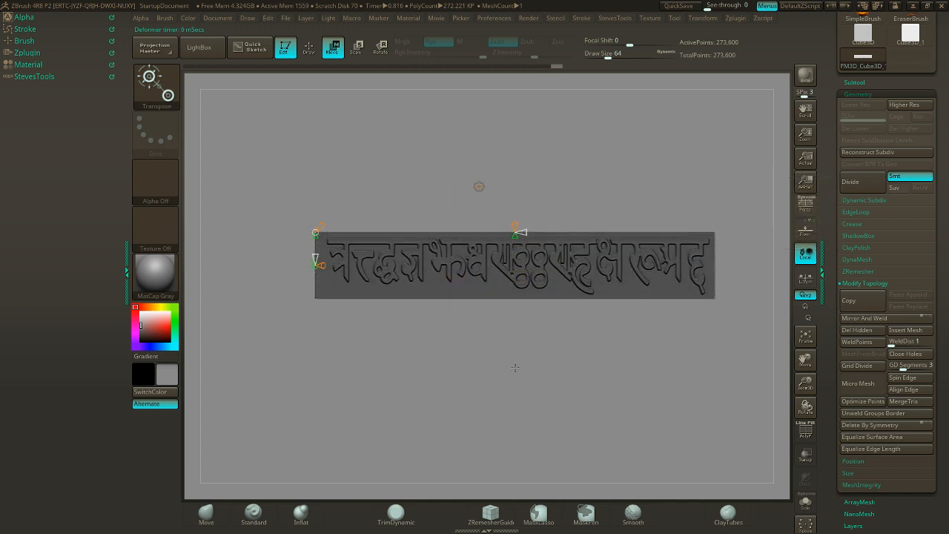
pyautogui.moveTo(504, 362); pyautogui.dragTo(568, 411)
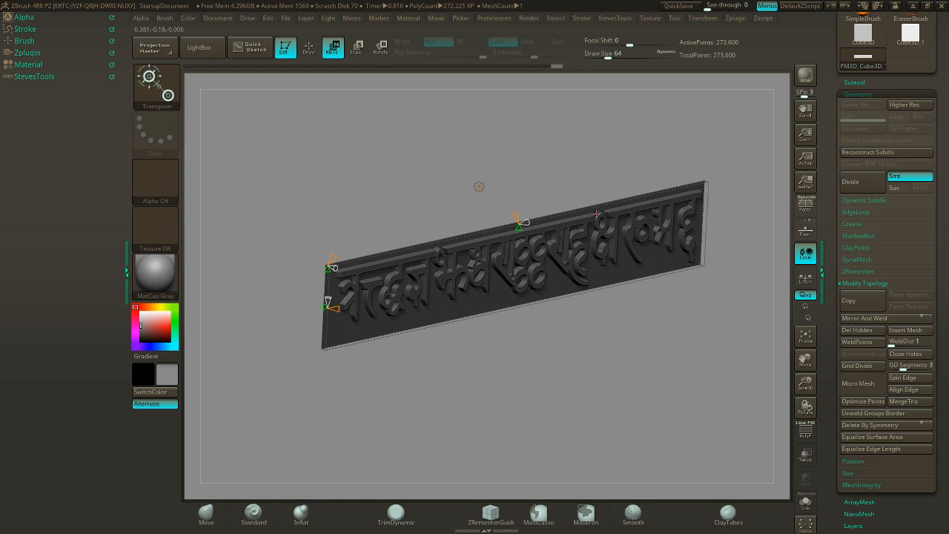
pyautogui.moveTo(523, 222); pyautogui.dragTo(486, 200)
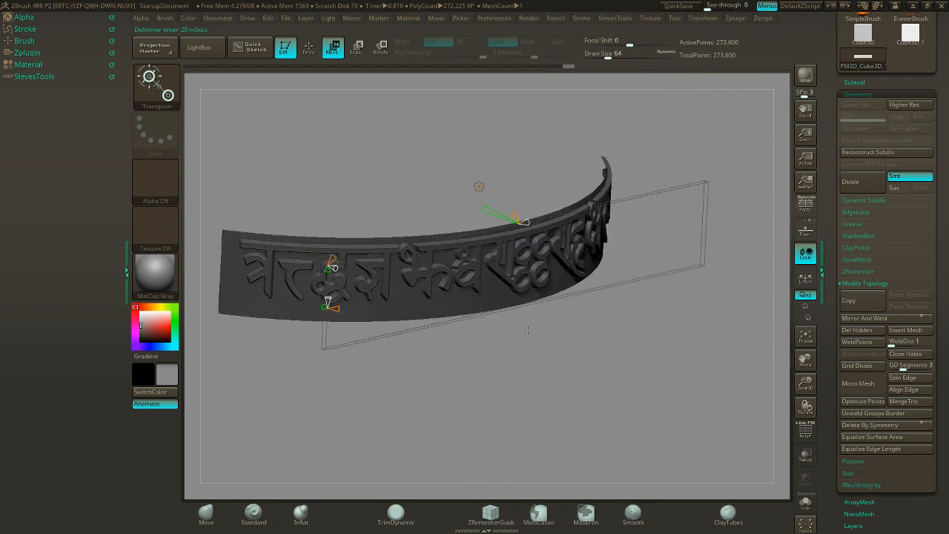
pyautogui.moveTo(527, 330); pyautogui.dragTo(618, 351)
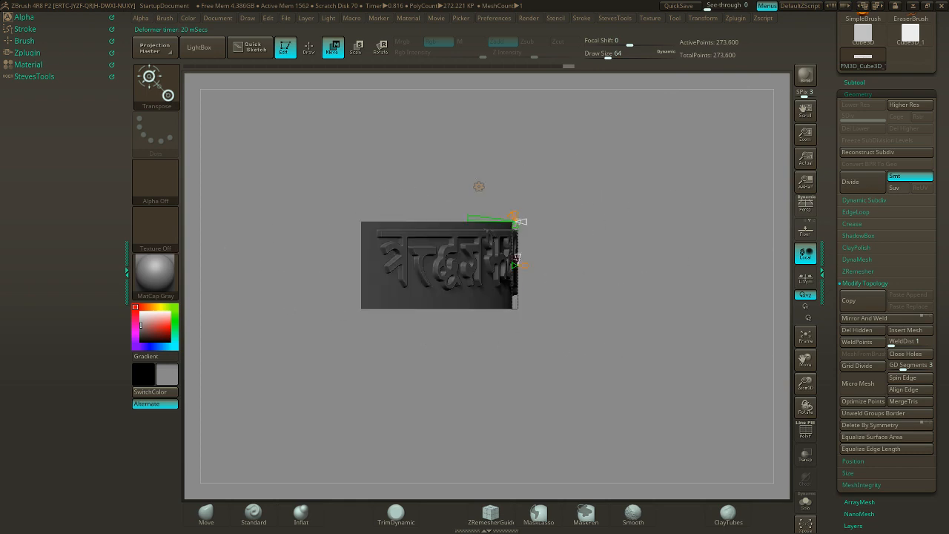
pyautogui.moveTo(474, 218)
pyautogui.mouseDown()
pyautogui.moveTo(406, 224)
pyautogui.moveTo(460, 222)
pyautogui.mouseUp()
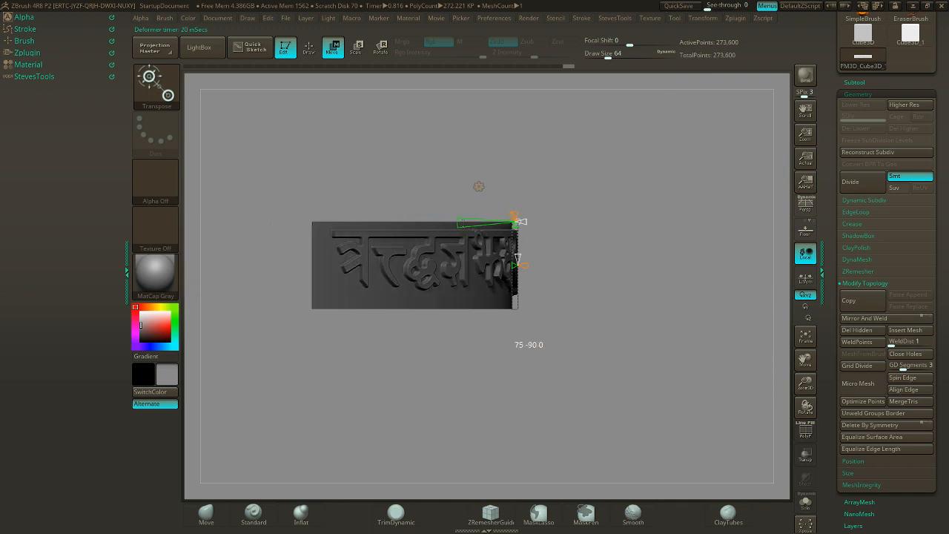
# - Increase the arc bend until the strip's two ends meet and form a full ring with the letters facing outward
pyautogui.moveTo(522, 243); pyautogui.dragTo(566, 264)
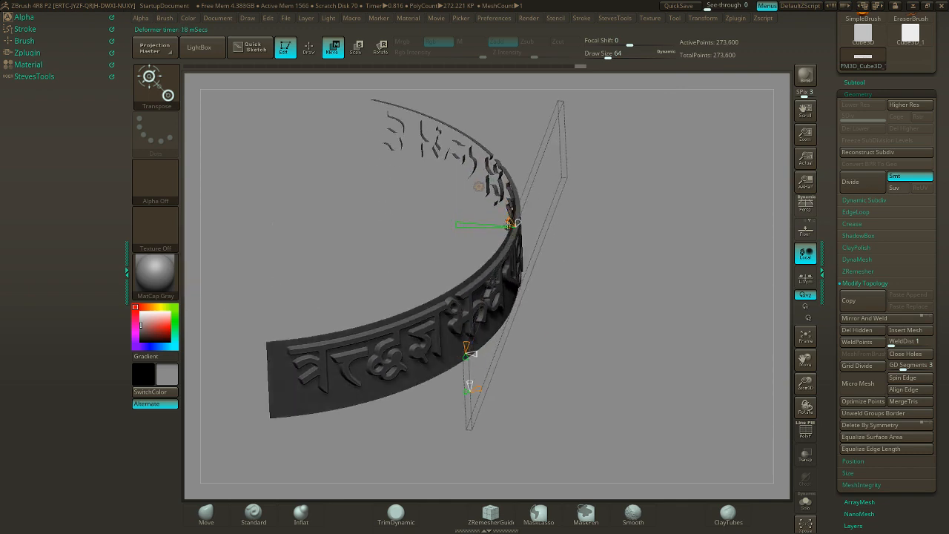
pyautogui.moveTo(515, 221)
pyautogui.mouseDown()
pyautogui.moveTo(529, 224)
pyautogui.moveTo(517, 222)
pyautogui.mouseUp()
pyautogui.moveTo(456, 223); pyautogui.dragTo(500, 266)
pyautogui.moveTo(478, 229); pyautogui.dragTo(384, 226)
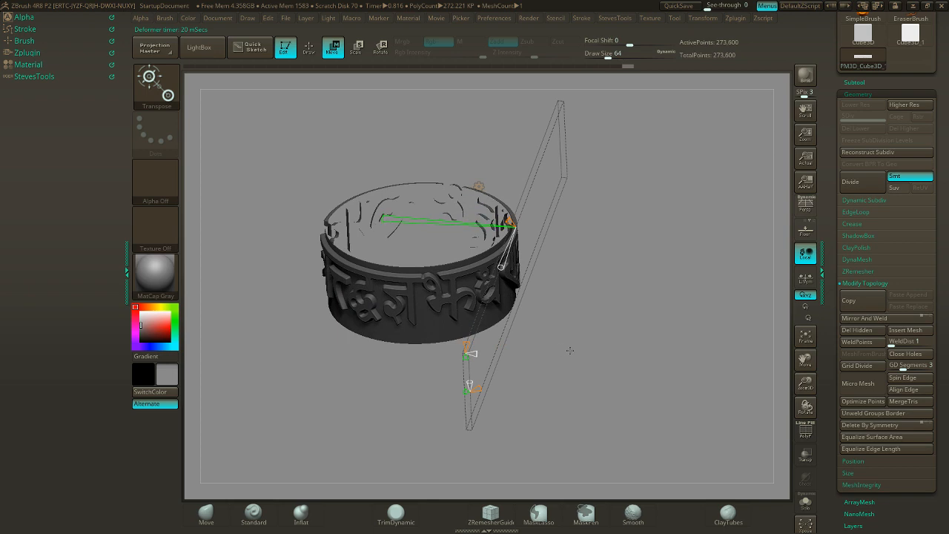
pyautogui.moveTo(569, 350); pyautogui.dragTo(512, 370)
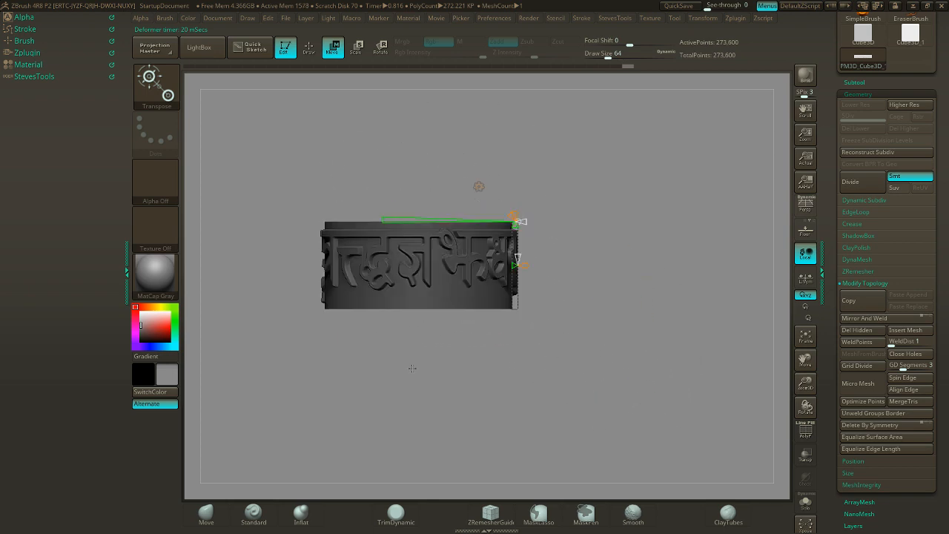
pyautogui.moveTo(412, 368); pyautogui.dragTo(441, 367)
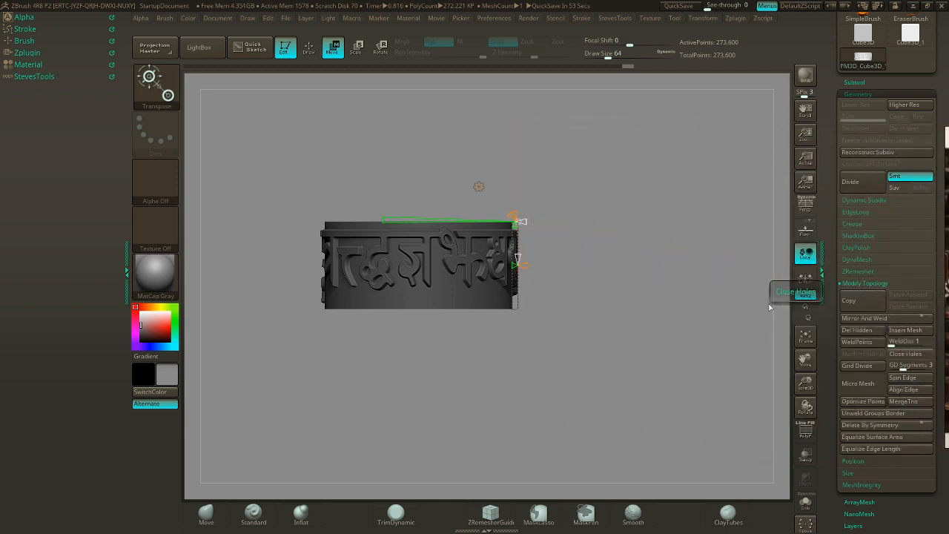
pyautogui.moveTo(595, 289); pyautogui.dragTo(535, 291)
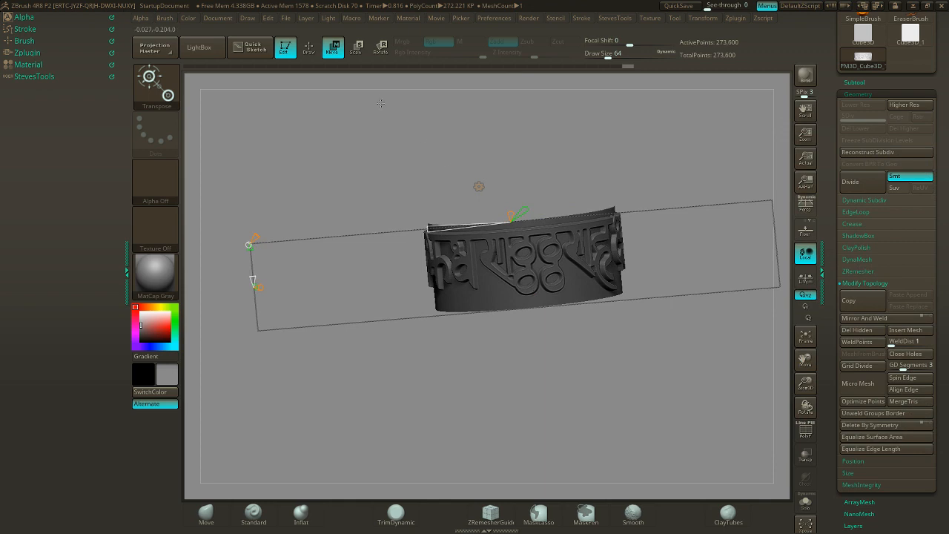
# - Accept the bend by returning to Draw mode, and weld the points at the ring's seam with WeldPoints
pyautogui.click(312, 53)
pyautogui.keyDown('shift'); pyautogui.moveTo(554, 199); pyautogui.dragTo(563, 198); pyautogui.keyUp('shift')
pyautogui.keyDown('alt'); pyautogui.moveTo(747, 351); pyautogui.dragTo(687, 348); pyautogui.keyUp('alt')
pyautogui.moveTo(634, 373)
pyautogui.mouseDown()
pyautogui.moveTo(527, 373)
pyautogui.moveTo(572, 355)
pyautogui.moveTo(544, 372)
pyautogui.moveTo(552, 412)
pyautogui.mouseUp()
pyautogui.moveTo(627, 401); pyautogui.dragTo(590, 417)
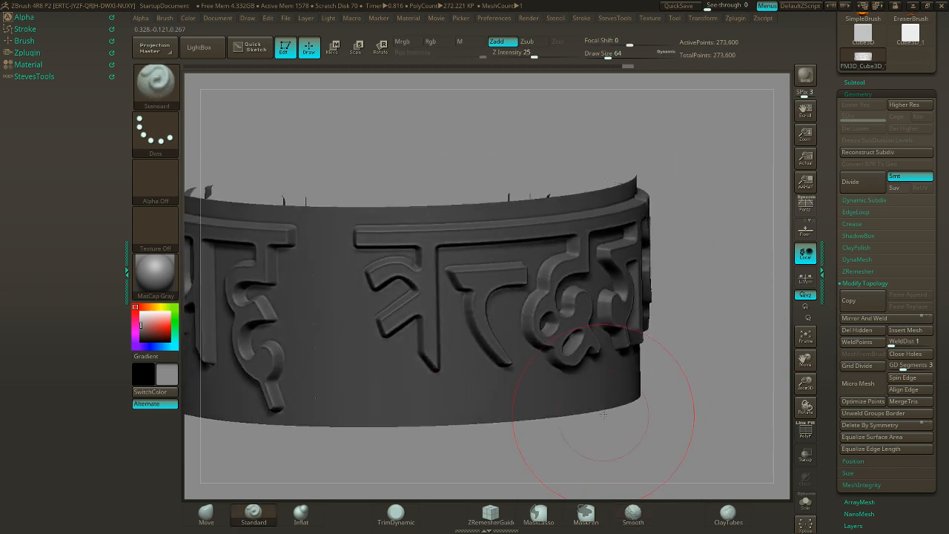
pyautogui.press('f')
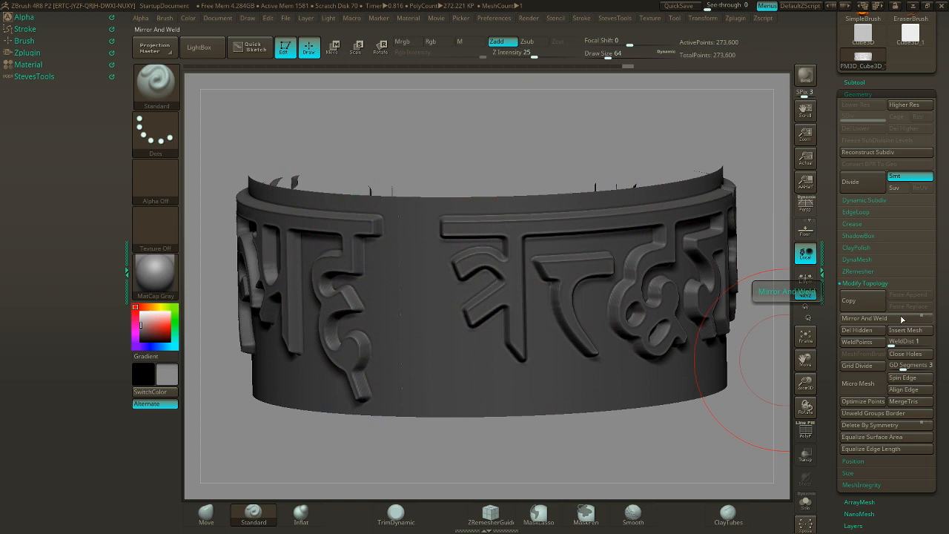
pyautogui.click(866, 342)
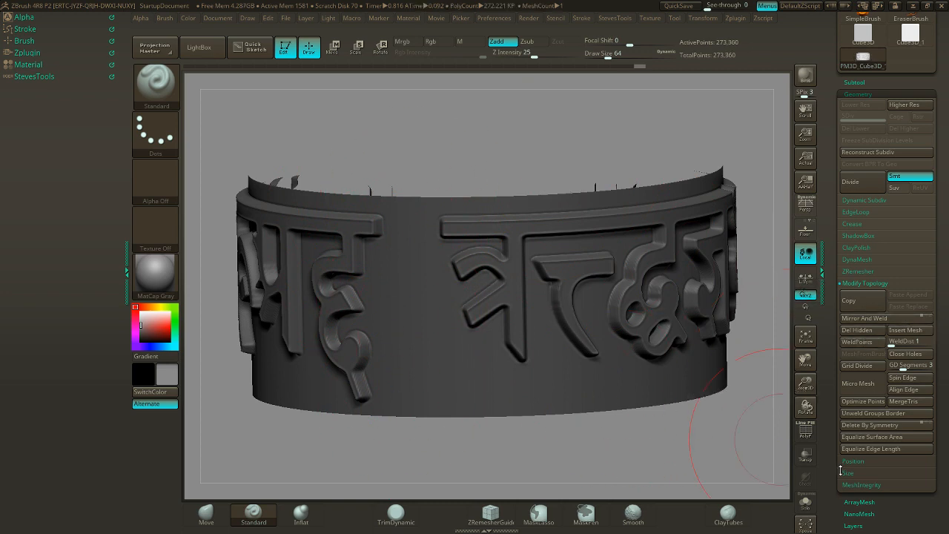
# - Inspect the welded ring's wireframe and compare the ring with the prayer wheel reference photo
pyautogui.click(805, 436)
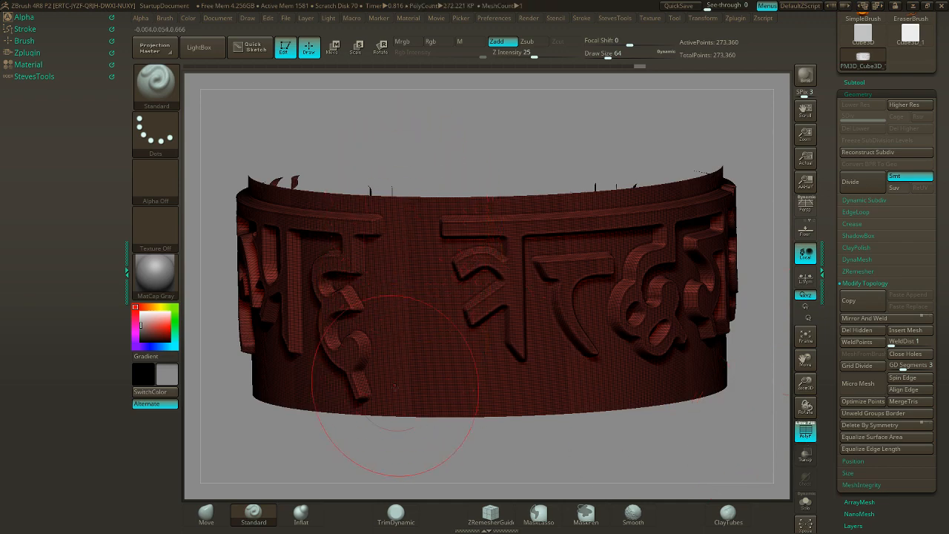
pyautogui.click(867, 283)
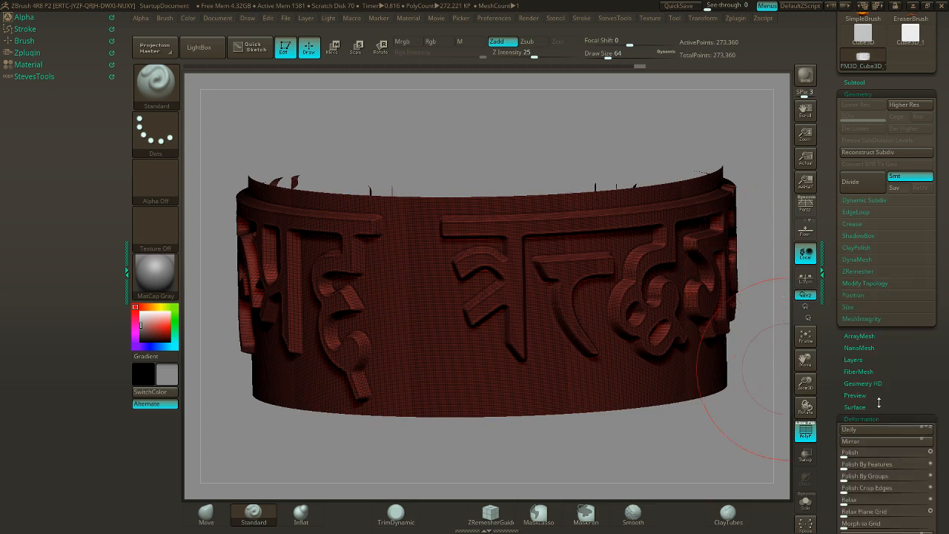
pyautogui.click(895, 417)
pyautogui.hotkey('shift', 'f')
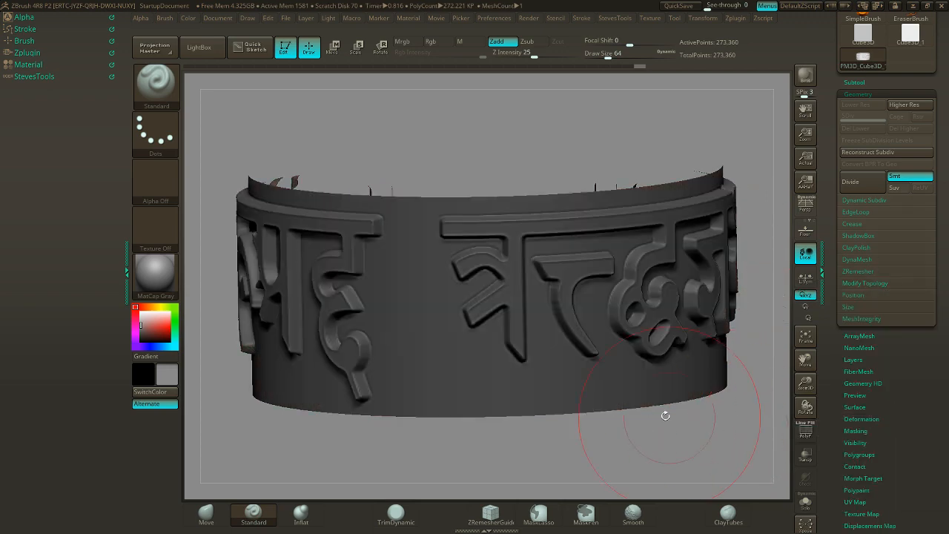
pyautogui.keyDown('alt'); pyautogui.moveTo(710, 438); pyautogui.dragTo(581, 387); pyautogui.keyUp('alt')
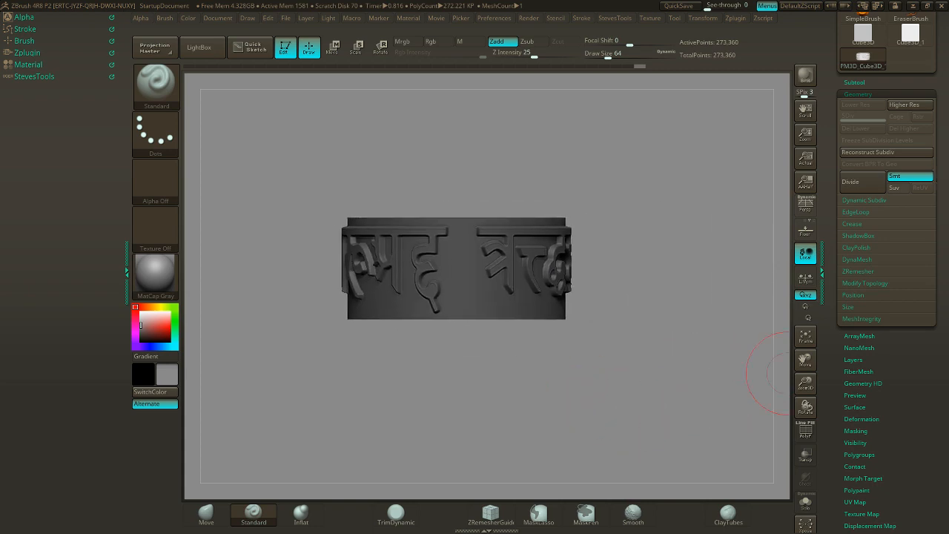
pyautogui.moveTo(948, 261); pyautogui.dragTo(773, 265, button='right')
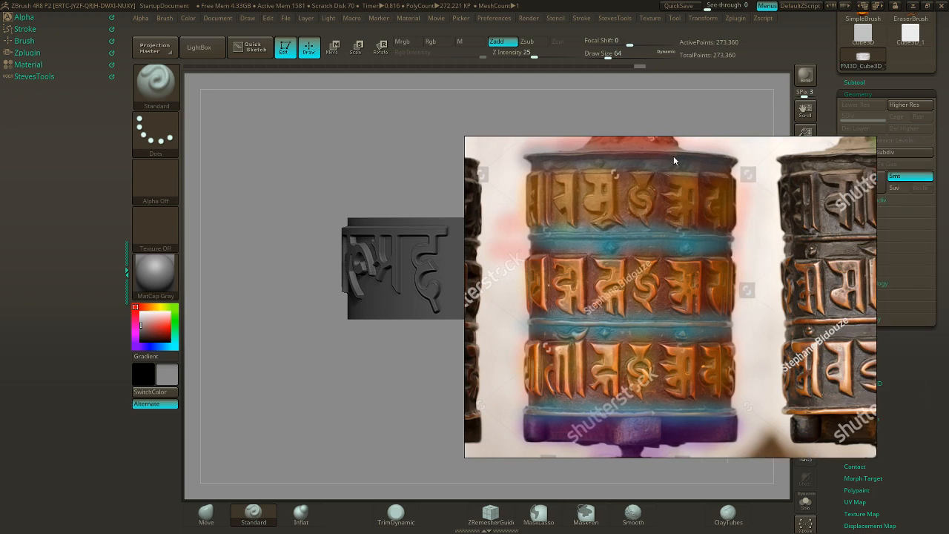
pyautogui.moveTo(689, 308); pyautogui.dragTo(948, 311, button='right')
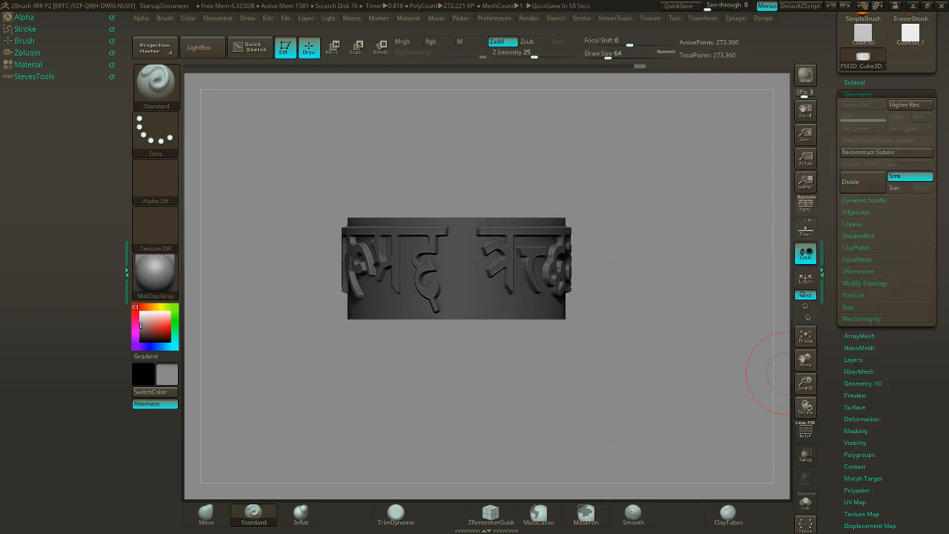
# - Duplicate the lettering ring subtool and move the copy straight down until it sits directly beneath the original ring
pyautogui.moveTo(940, 199)
pyautogui.mouseDown()
pyautogui.moveTo(943, 307)
pyautogui.moveTo(935, 212)
pyautogui.mouseUp()
pyautogui.click(859, 251)
pyautogui.click(860, 242)
pyautogui.click(854, 335)
pyautogui.click(337, 49)
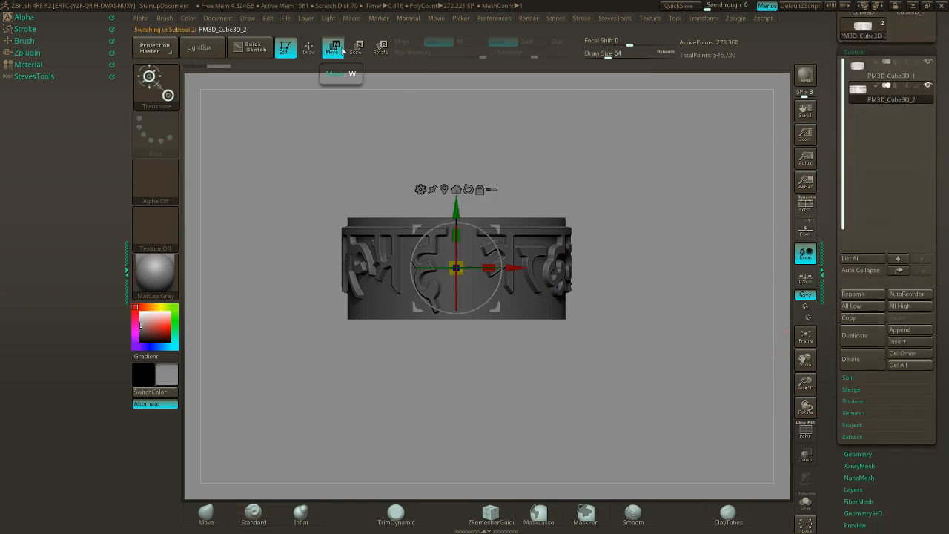
pyautogui.moveTo(456, 212); pyautogui.dragTo(467, 311)
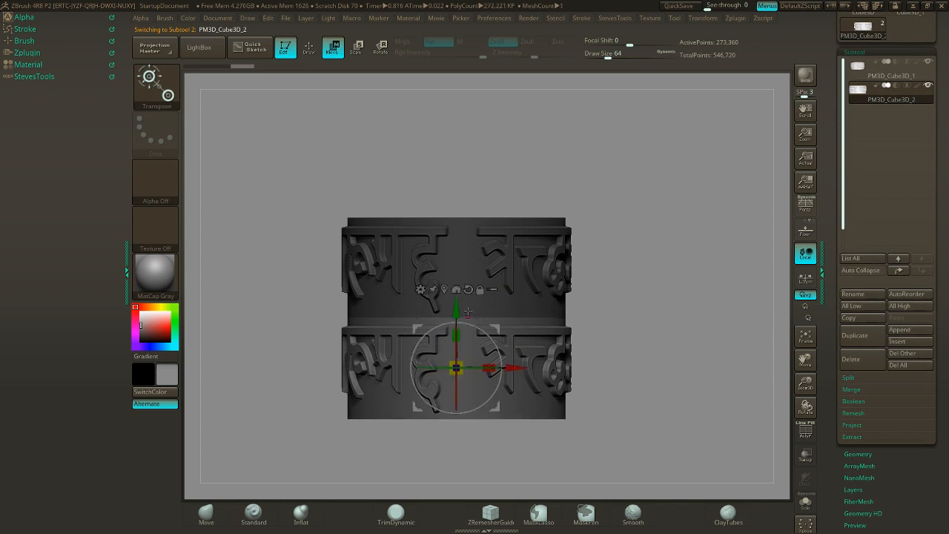
# - Rotate the second ring about its vertical axis so different letters face the front than on the ring above
pyautogui.moveTo(456, 367); pyautogui.dragTo(467, 370)
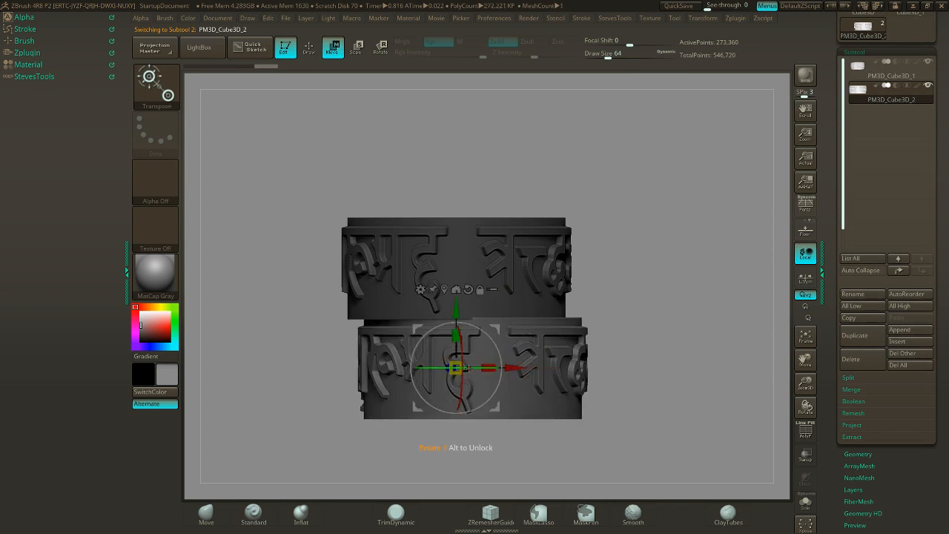
pyautogui.hotkey('ctrl', 'z')
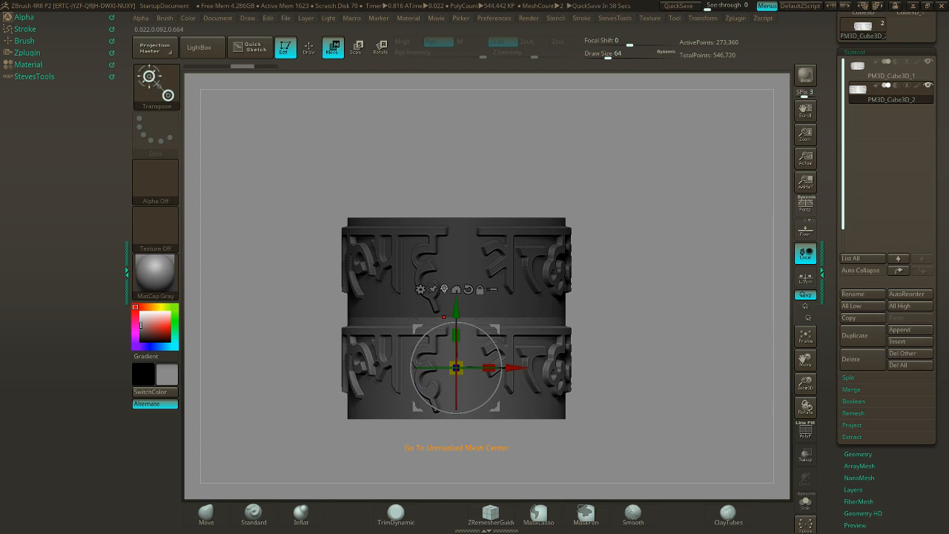
pyautogui.moveTo(473, 353); pyautogui.dragTo(474, 365)
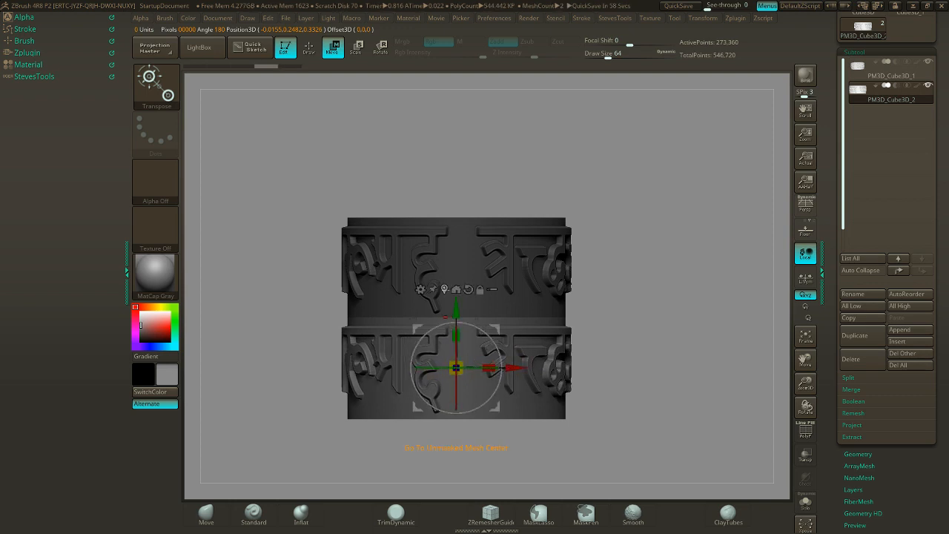
pyautogui.moveTo(692, 392); pyautogui.dragTo(638, 387)
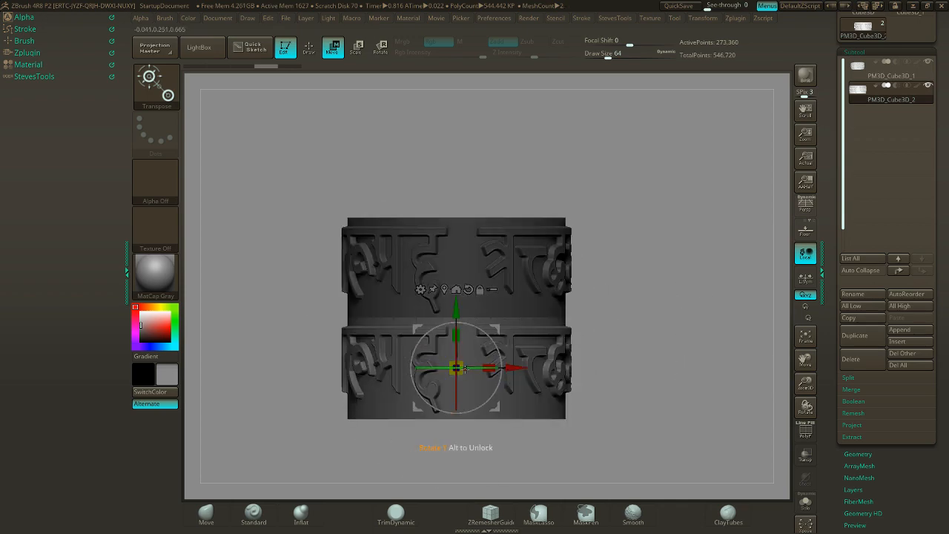
pyautogui.moveTo(464, 367); pyautogui.dragTo(555, 371)
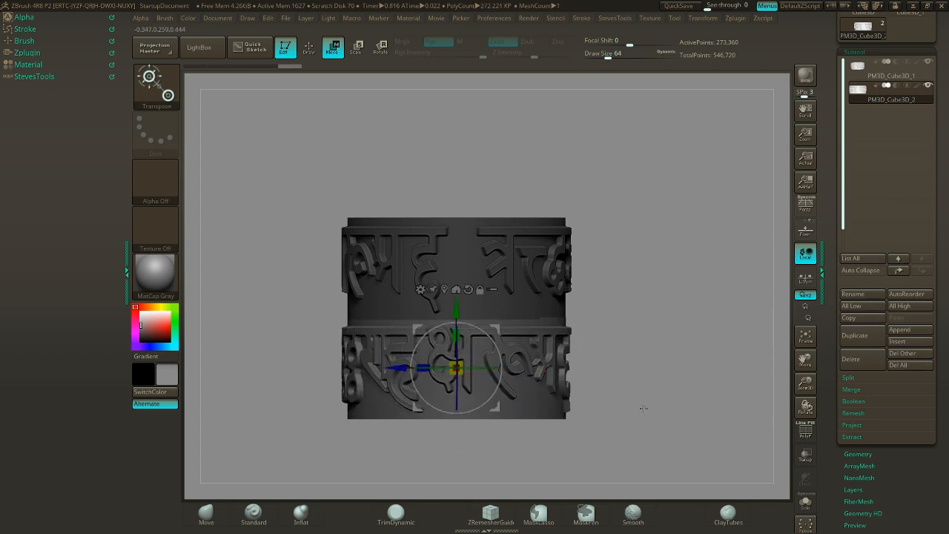
# - Add a third ring by duplicating the second, placed directly beneath it and rotated about its vertical axis to vary the letters
pyautogui.keyDown('alt'); pyautogui.moveTo(643, 407); pyautogui.dragTo(646, 313); pyautogui.keyUp('alt')
pyautogui.click(853, 335)
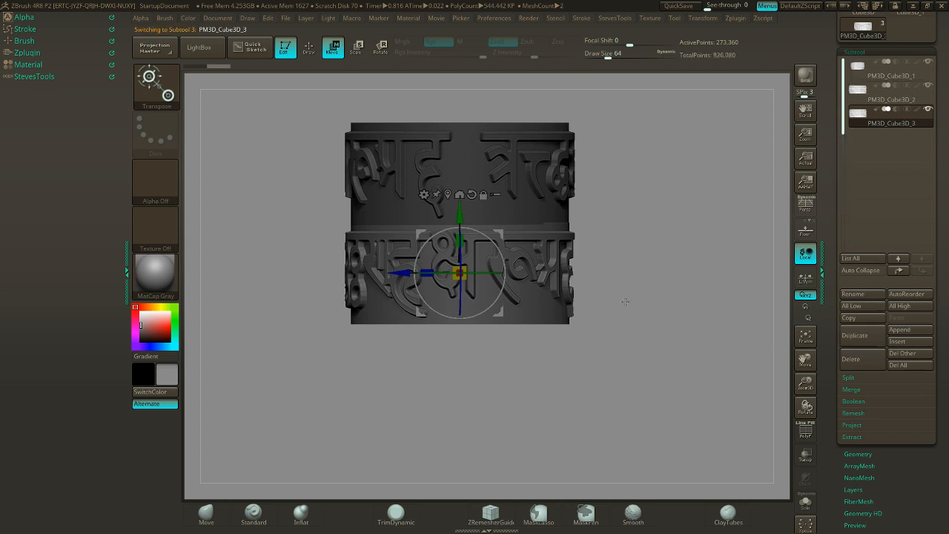
pyautogui.moveTo(469, 216); pyautogui.dragTo(483, 320)
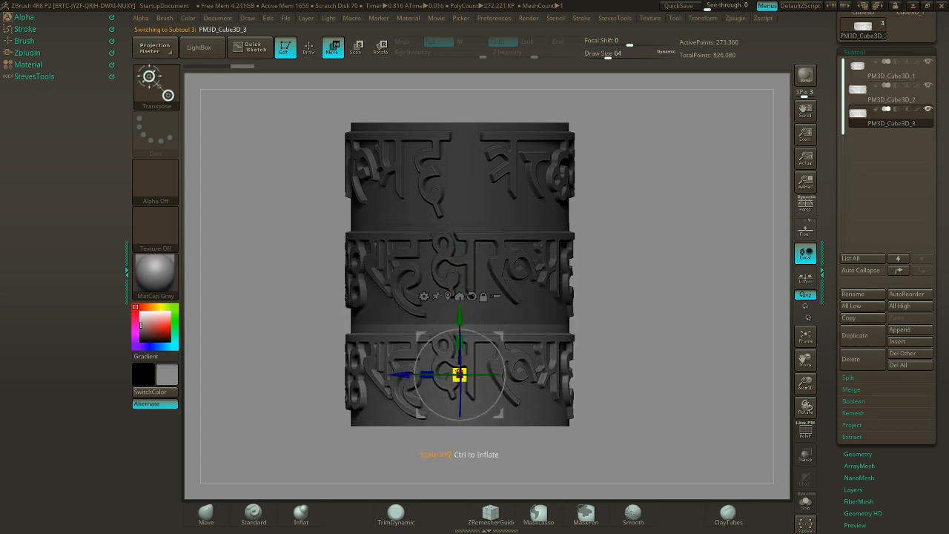
pyautogui.moveTo(477, 375); pyautogui.dragTo(575, 375)
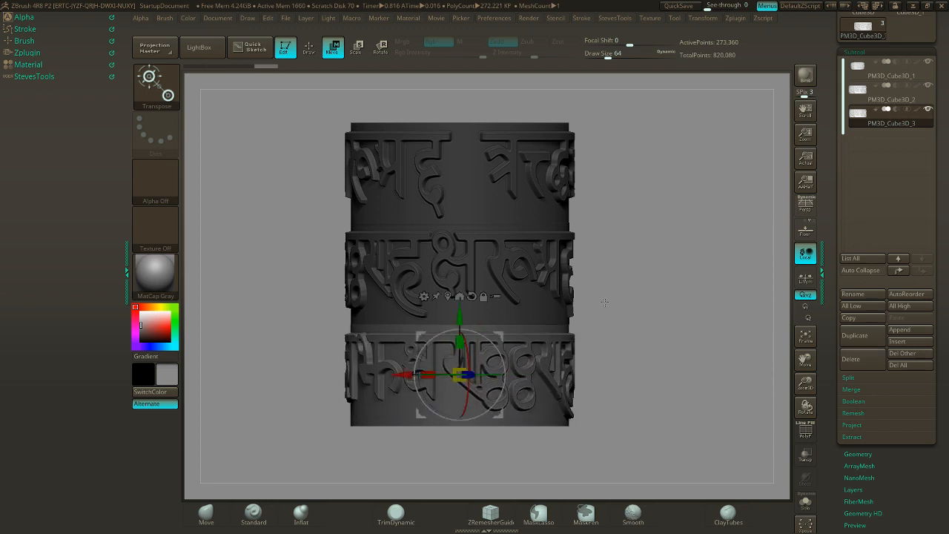
pyautogui.moveTo(605, 302); pyautogui.dragTo(506, 323)
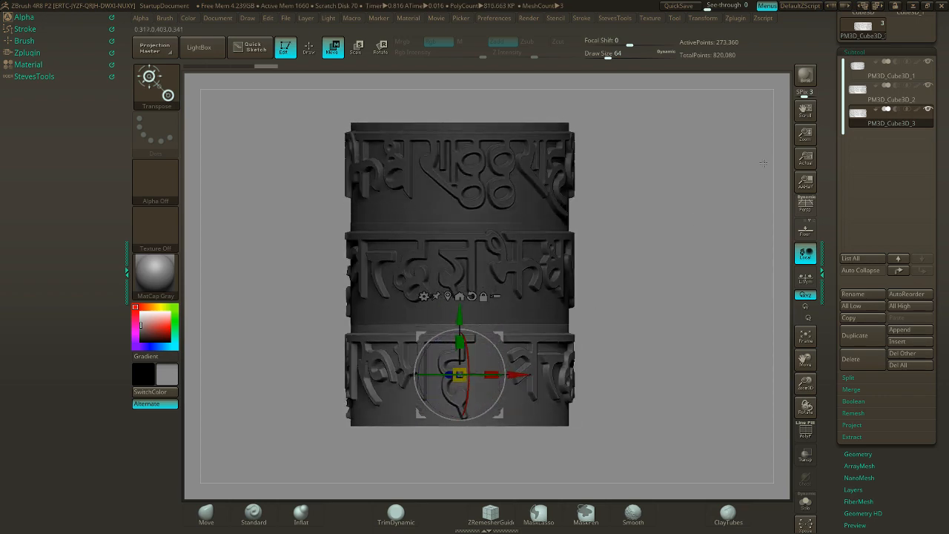
# - Merge the three lettering rings into a single subtool with MergeDown, starting from the uppermost ring
pyautogui.click(890, 71)
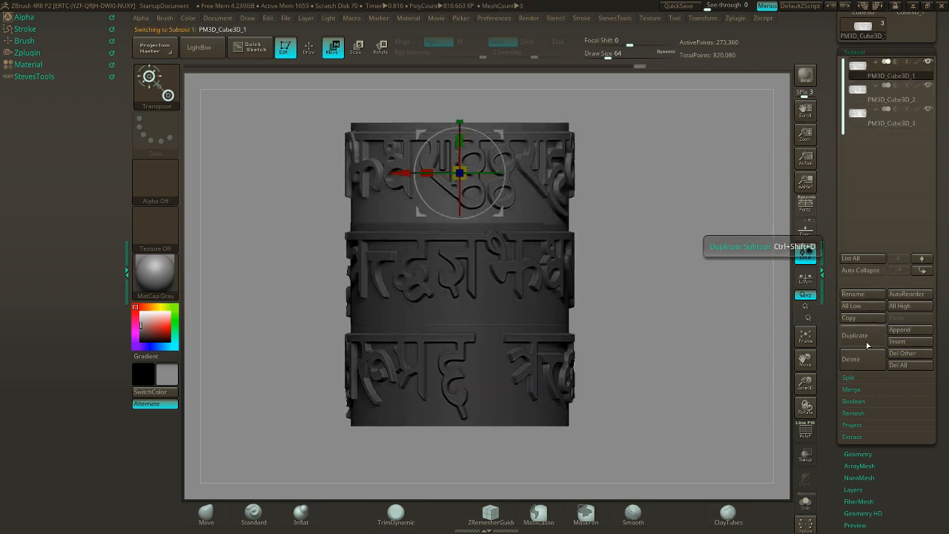
pyautogui.click(851, 389)
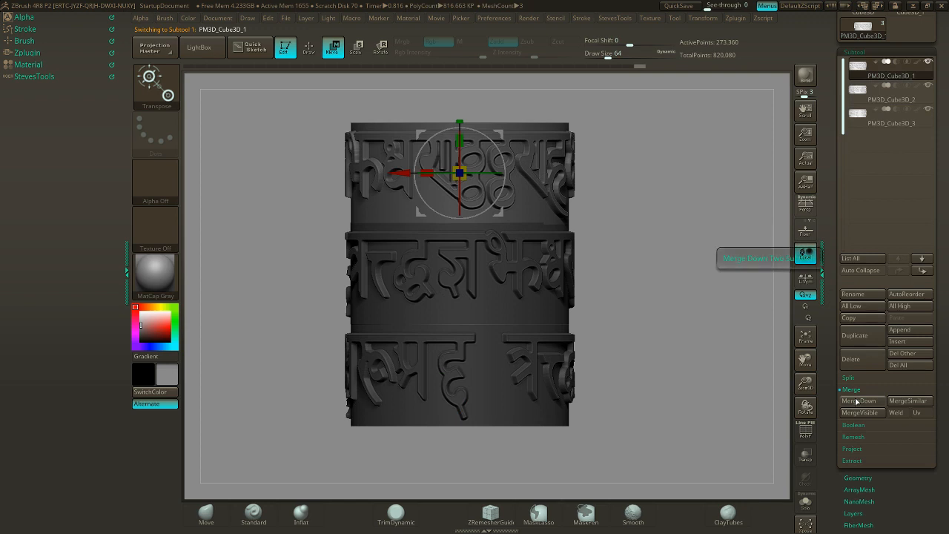
pyautogui.click(856, 400)
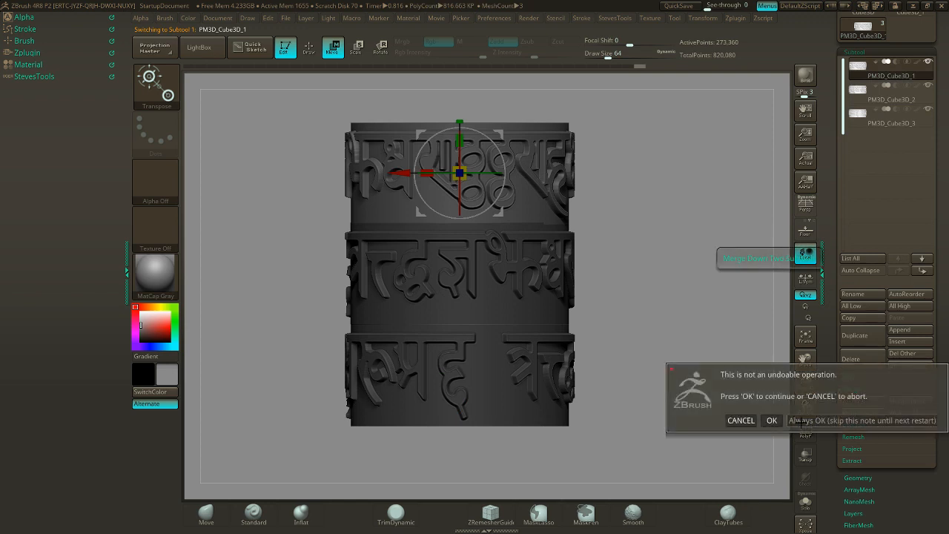
pyautogui.press('Return')
pyautogui.click(858, 402)
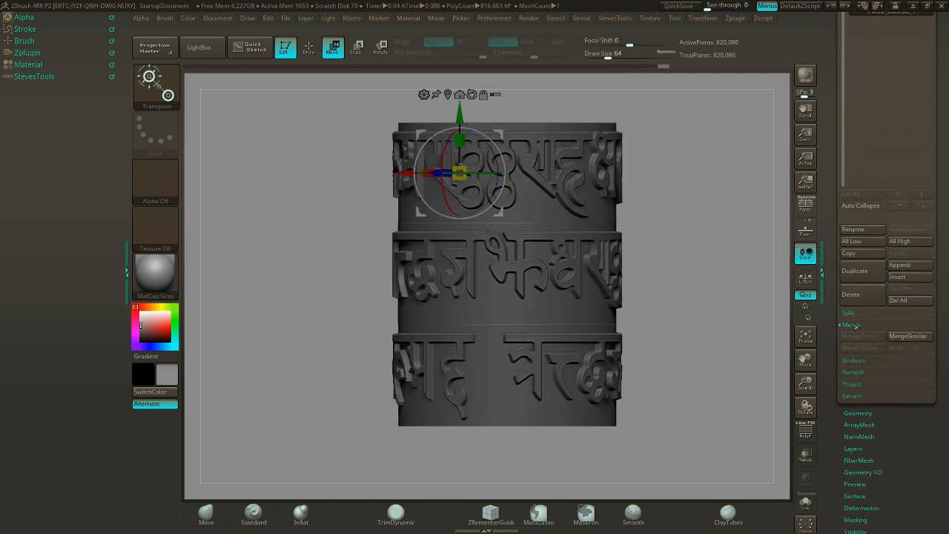
# - Apply WeldPoints from the geometry's Modify Topology options to the merged rings
pyautogui.click(855, 325)
pyautogui.moveTo(912, 407); pyautogui.dragTo(910, 368)
pyautogui.click(863, 354)
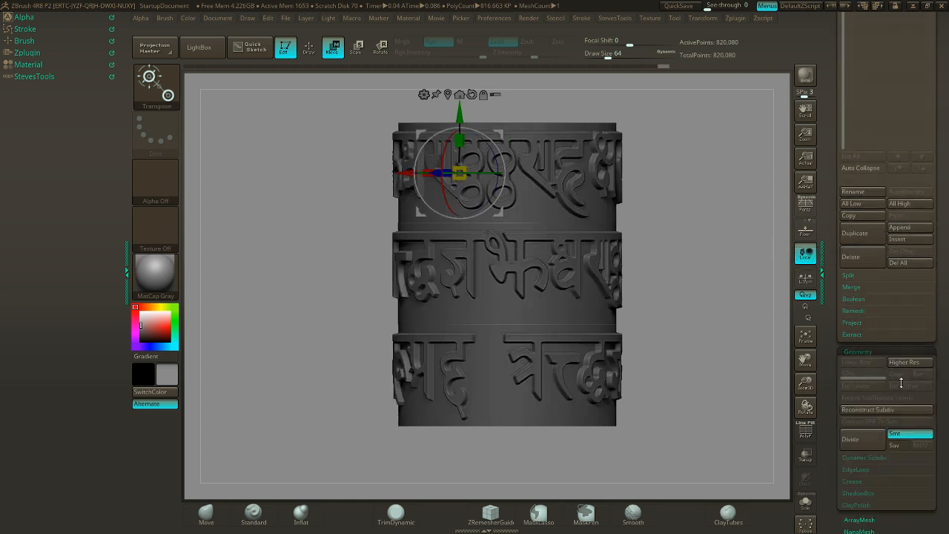
pyautogui.moveTo(877, 504); pyautogui.dragTo(877, 323)
pyautogui.click(865, 359)
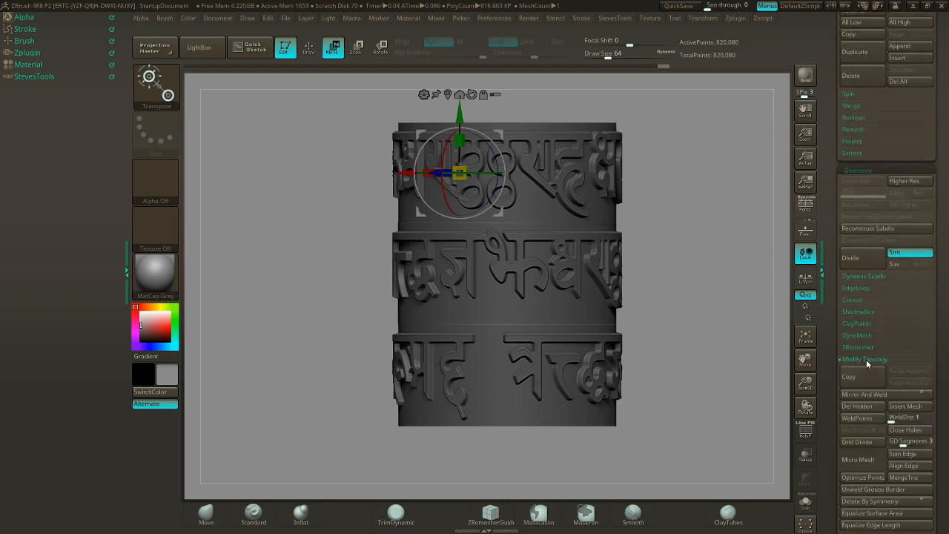
pyautogui.moveTo(938, 374); pyautogui.dragTo(937, 306)
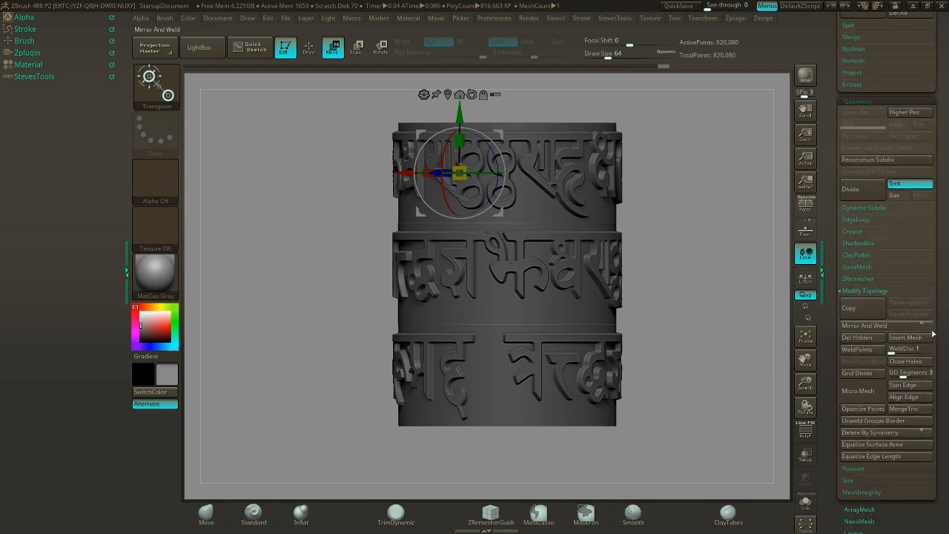
pyautogui.click(878, 350)
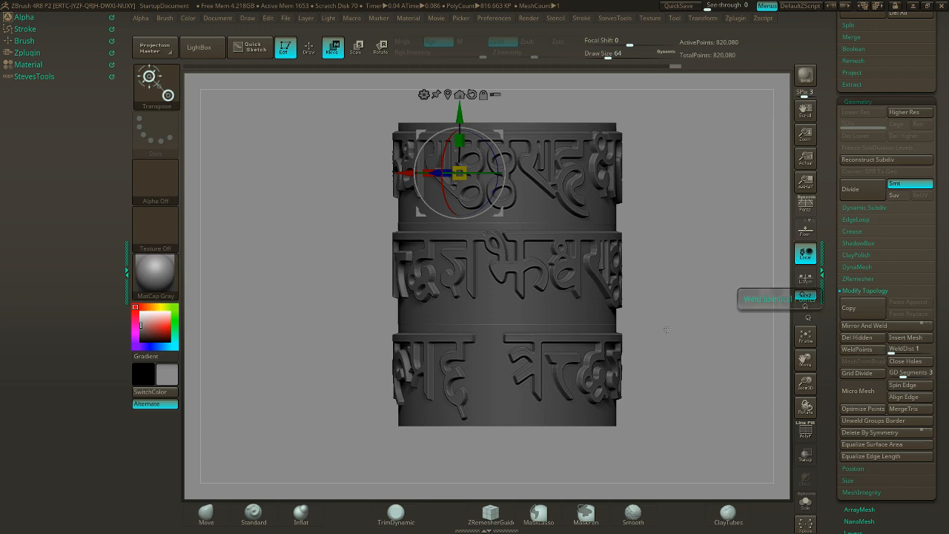
# - Set the weld distance to 14 and weld the points again to close the joints between the stacked rings
pyautogui.keyDown('ctrl'); pyautogui.moveTo(632, 298); pyautogui.dragTo(744, 326, button='right'); pyautogui.keyUp('ctrl')
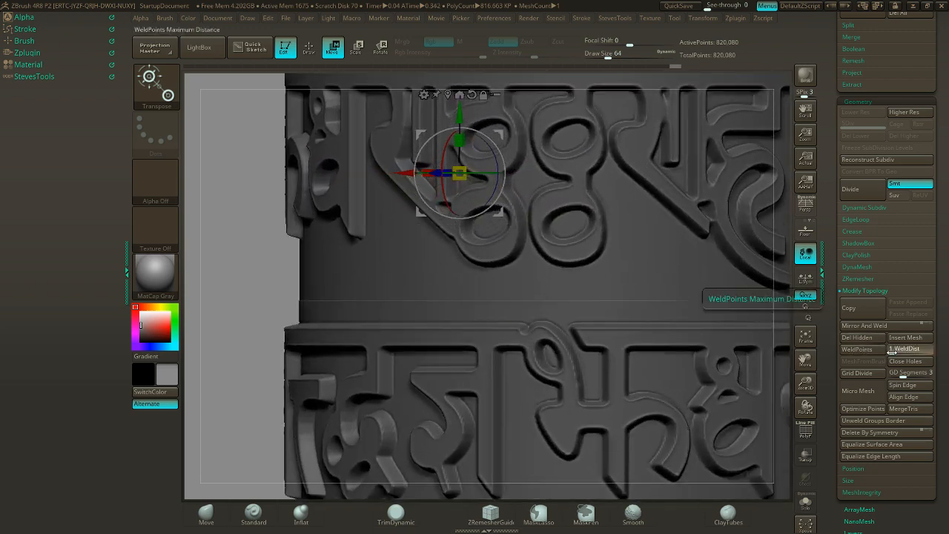
pyautogui.moveTo(891, 352); pyautogui.dragTo(896, 353)
pyautogui.click(849, 350)
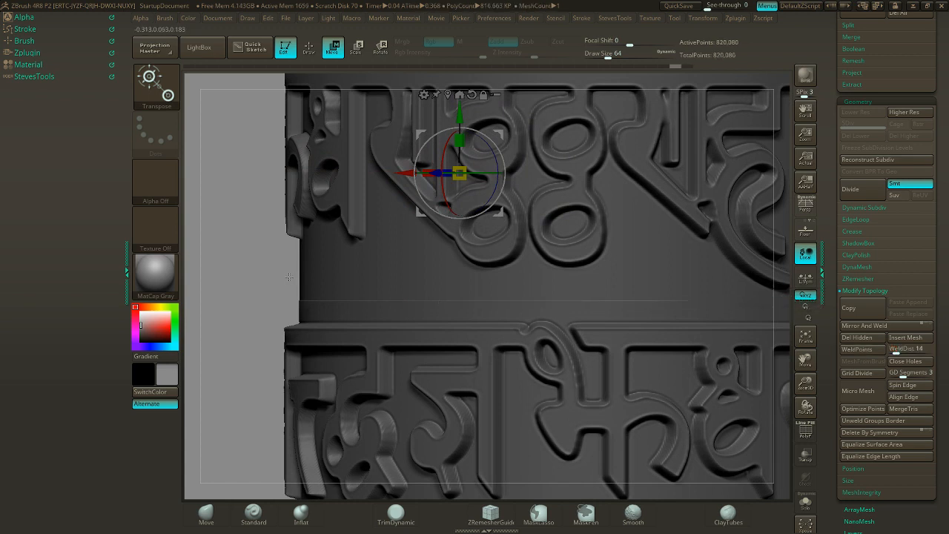
pyautogui.keyDown('alt'); pyautogui.moveTo(289, 277); pyautogui.dragTo(169, 248); pyautogui.keyUp('alt')
pyautogui.moveTo(675, 298); pyautogui.dragTo(606, 264)
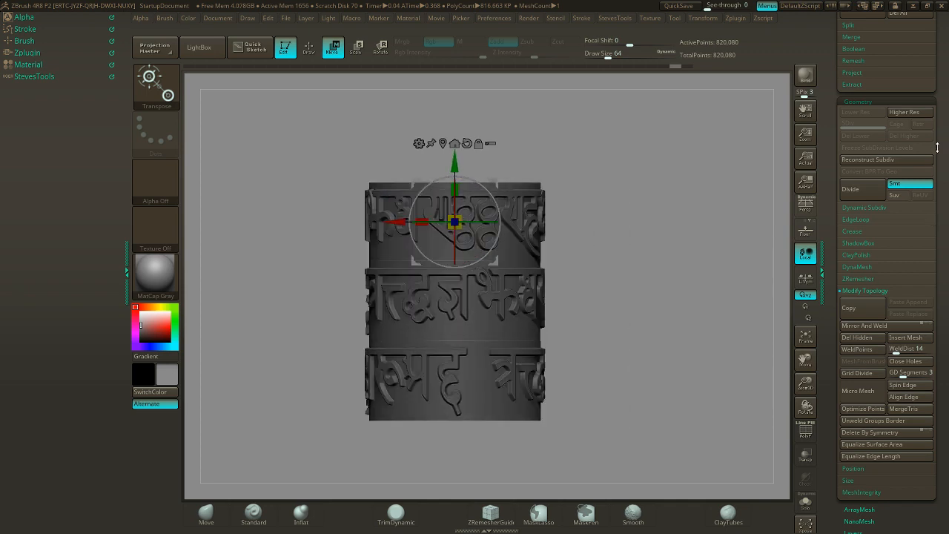
# - Append a Cylinder3D primitive as a new subtool to the merged lettering rings
pyautogui.scroll(10, 936, 147)
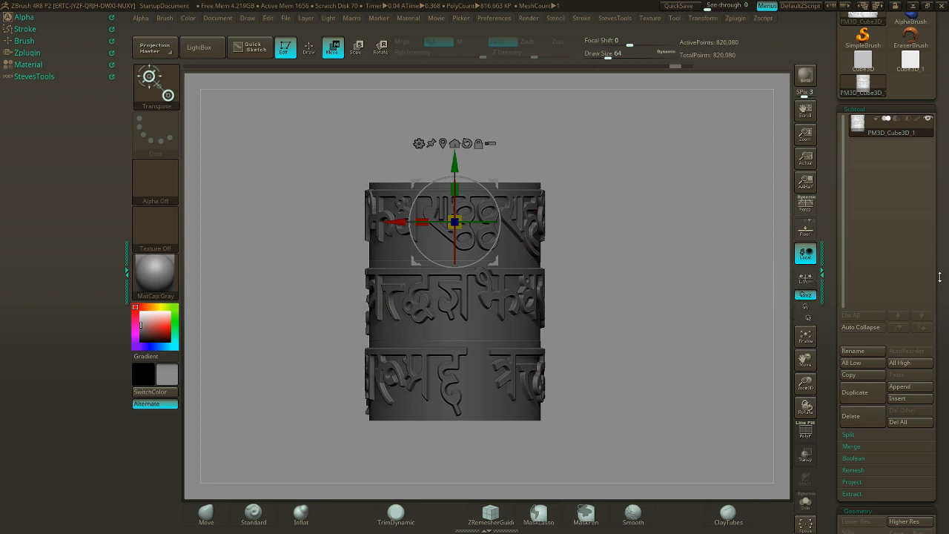
pyautogui.moveTo(939, 276)
pyautogui.mouseDown()
pyautogui.moveTo(939, 247)
pyautogui.moveTo(937, 282)
pyautogui.mouseUp()
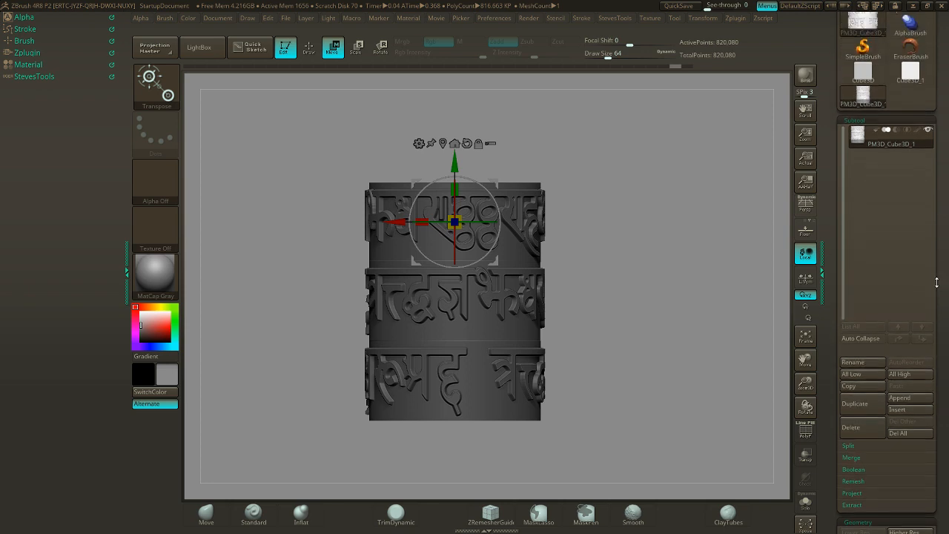
pyautogui.click(910, 397)
pyautogui.click(928, 394)
pyautogui.click(907, 398)
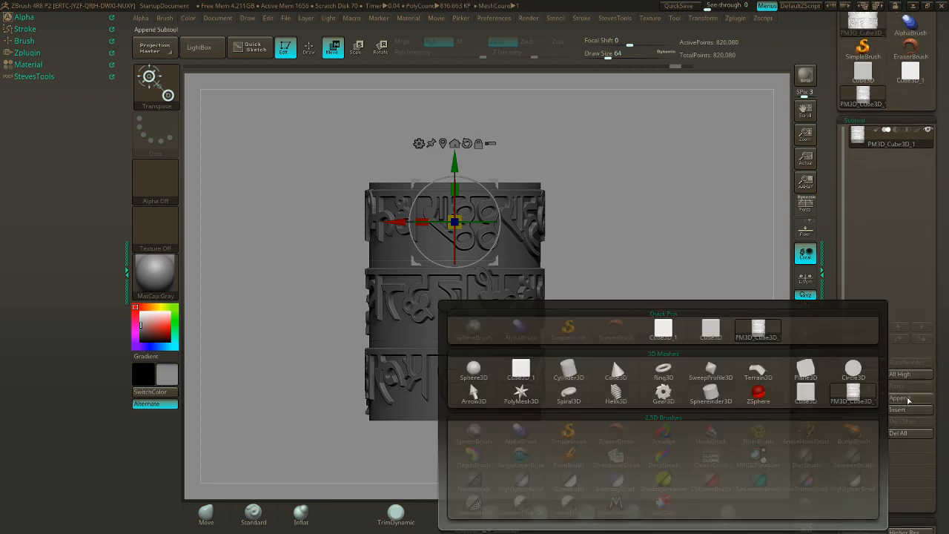
pyautogui.click(563, 370)
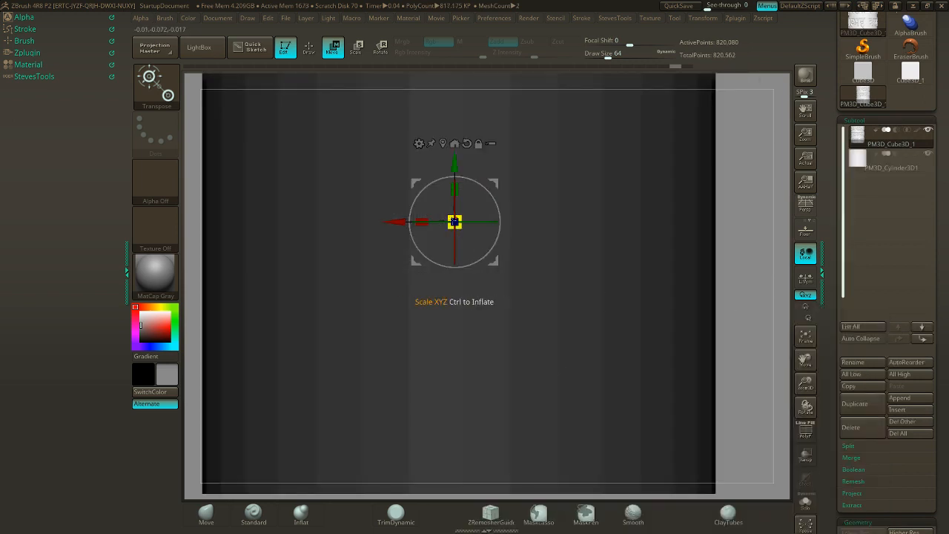
# - Select the cylinder subtool and scale it down uniformly to about the diameter of the lettering rings
pyautogui.moveTo(456, 219); pyautogui.dragTo(409, 230)
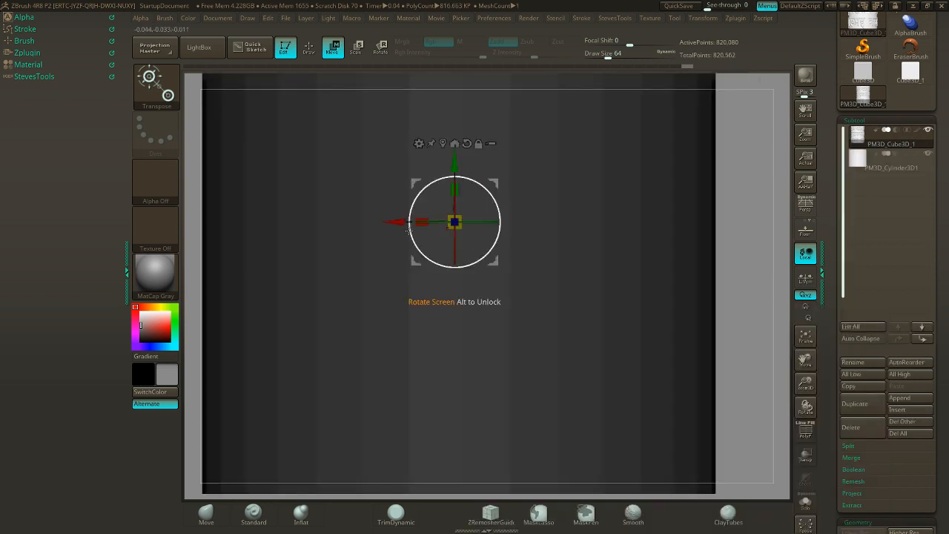
pyautogui.click(902, 168)
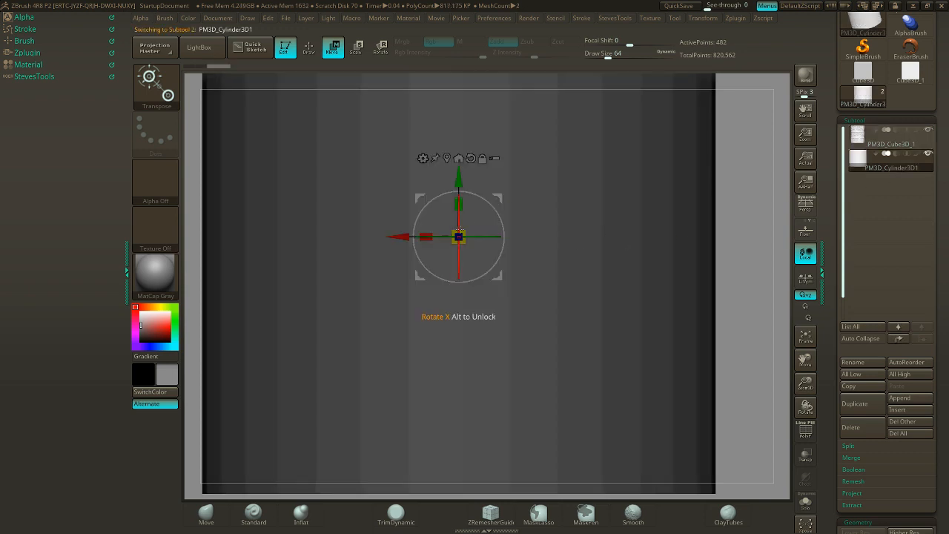
pyautogui.moveTo(458, 237); pyautogui.dragTo(148, 186)
pyautogui.moveTo(617, 215); pyautogui.dragTo(576, 348)
pyautogui.moveTo(466, 324); pyautogui.dragTo(509, 320)
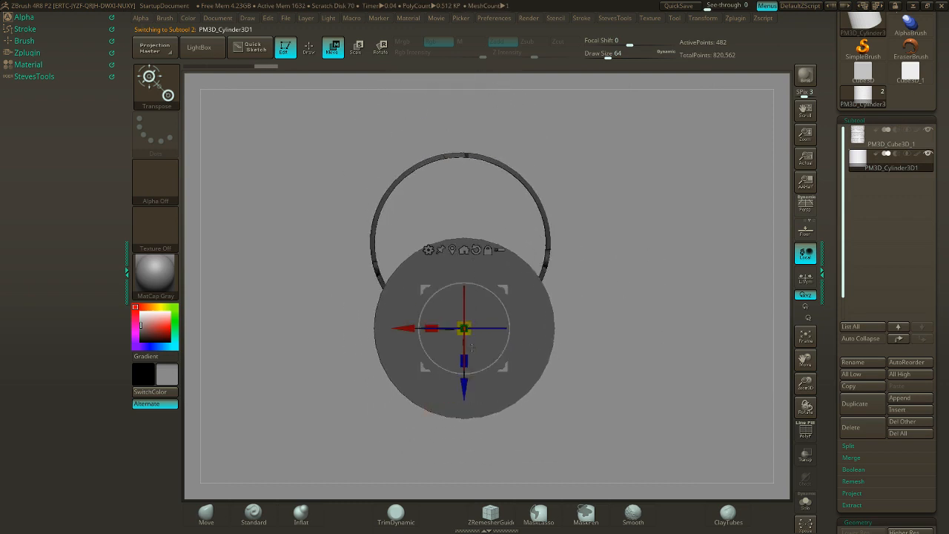
# - Move the cylinder along Z and X until it is centred on the lettering rings in the top view
pyautogui.moveTo(464, 381); pyautogui.dragTo(462, 300)
pyautogui.moveTo(399, 245); pyautogui.dragTo(398, 244)
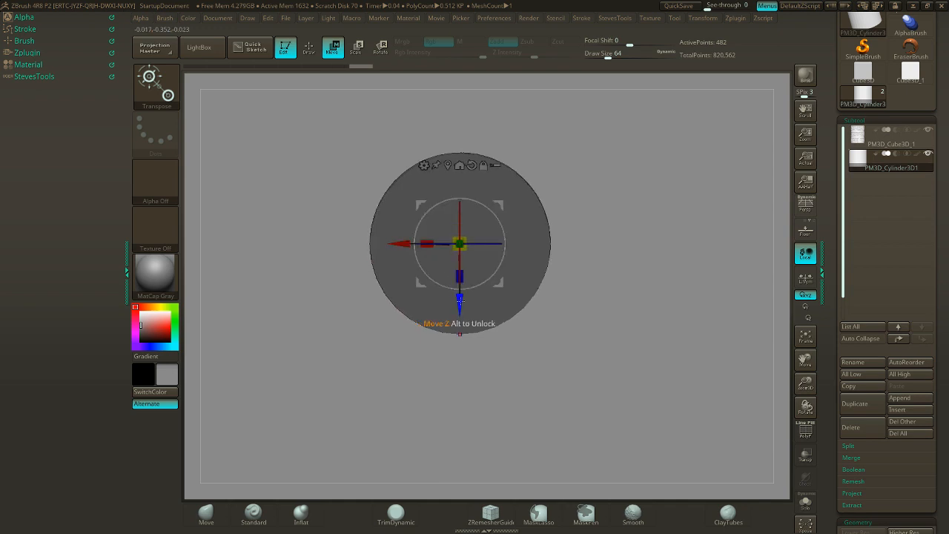
pyautogui.moveTo(460, 301); pyautogui.dragTo(460, 301)
pyautogui.moveTo(401, 244); pyautogui.dragTo(402, 245)
pyautogui.moveTo(602, 382); pyautogui.dragTo(605, 296)
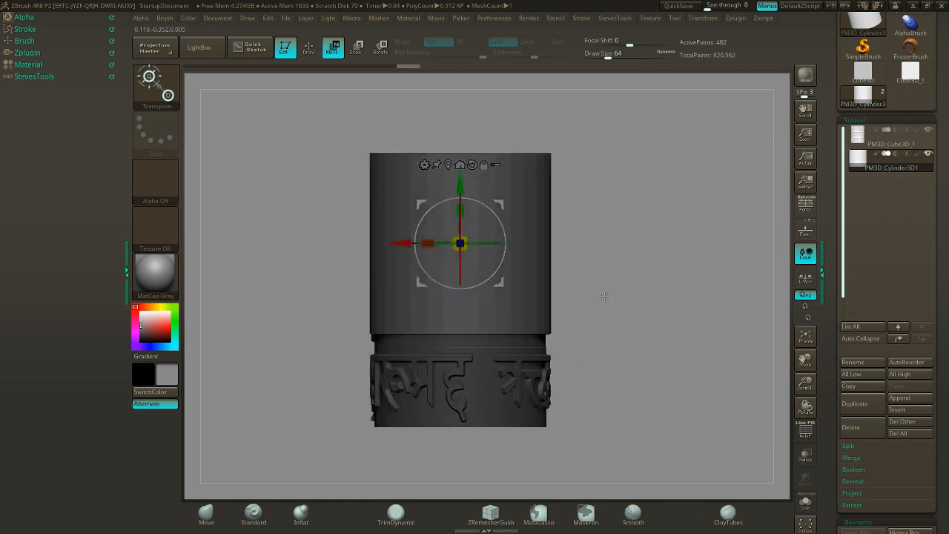
# - Lower the cylinder into the middle of the stacked rings and stretch it along Y to about their height
pyautogui.moveTo(459, 187); pyautogui.dragTo(472, 250)
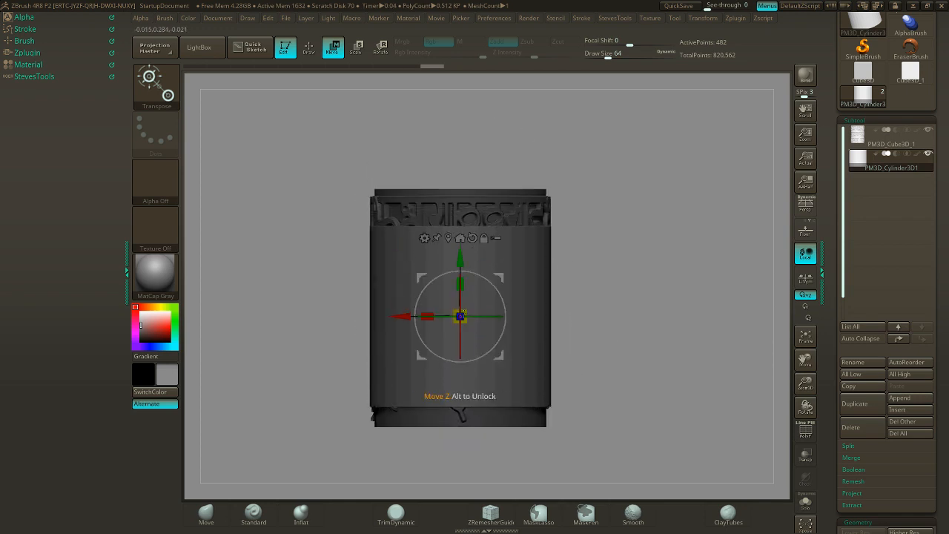
pyautogui.moveTo(459, 282)
pyautogui.mouseDown()
pyautogui.moveTo(462, 248)
pyautogui.moveTo(465, 273)
pyautogui.mouseUp()
pyautogui.moveTo(637, 222); pyautogui.dragTo(656, 260)
# - Turn on transparency and scale the cylinder down slightly so the raised letters stand out from its surface
pyautogui.click(805, 459)
pyautogui.moveTo(678, 326); pyautogui.dragTo(519, 191)
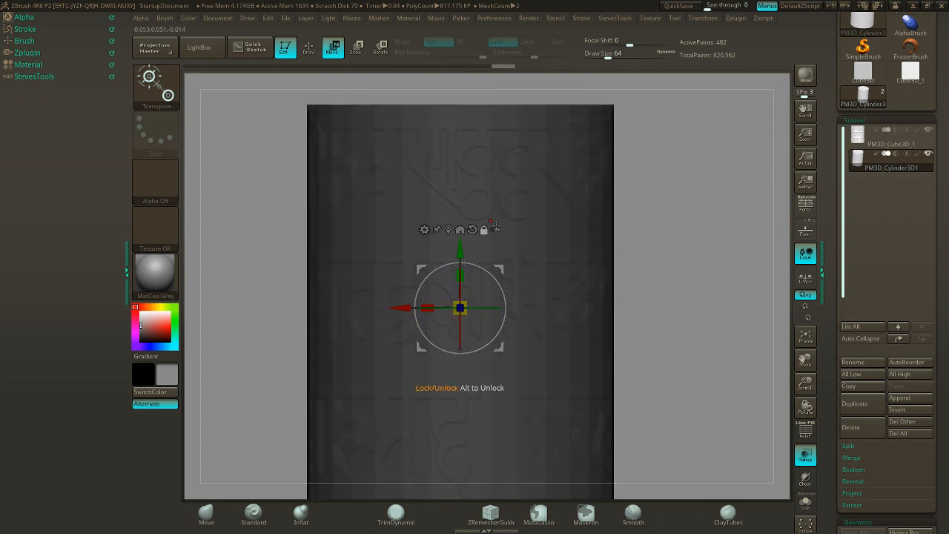
pyautogui.moveTo(657, 248); pyautogui.dragTo(659, 271)
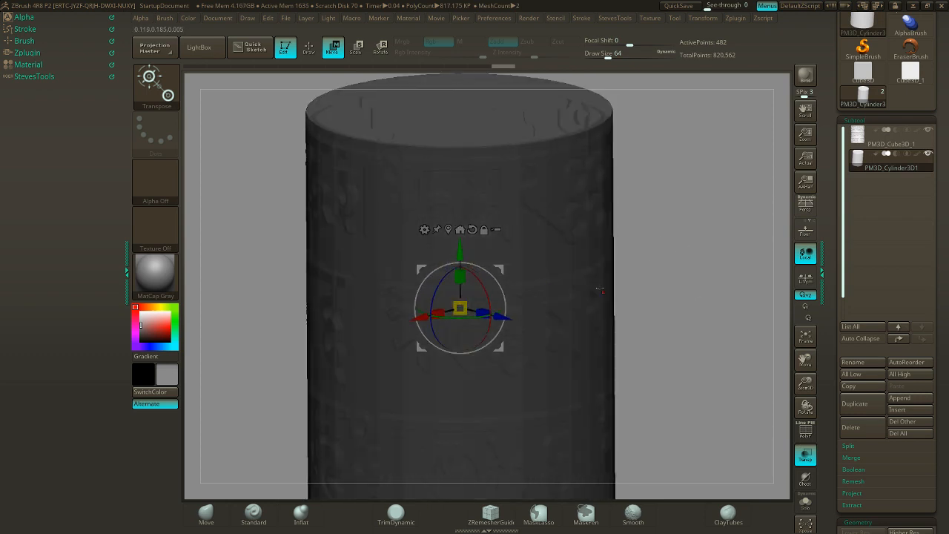
pyautogui.moveTo(462, 303); pyautogui.dragTo(459, 304)
pyautogui.keyDown('shift'); pyautogui.moveTo(680, 341); pyautogui.dragTo(682, 331); pyautogui.keyUp('shift')
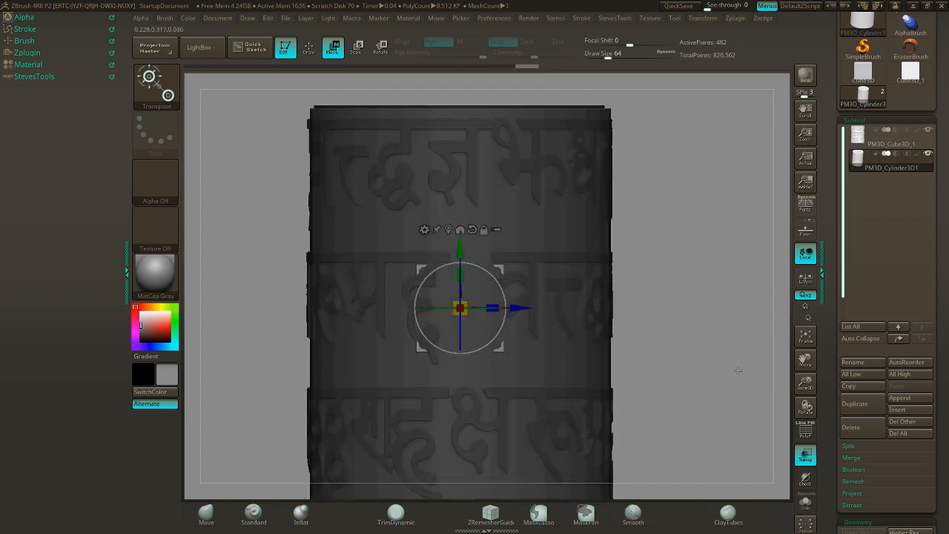
# - Stretch the cylinder slightly along Y so it covers the upper and lower ends of the lettering rings
pyautogui.keyDown('alt'); pyautogui.moveTo(703, 377); pyautogui.dragTo(704, 301); pyautogui.keyUp('alt')
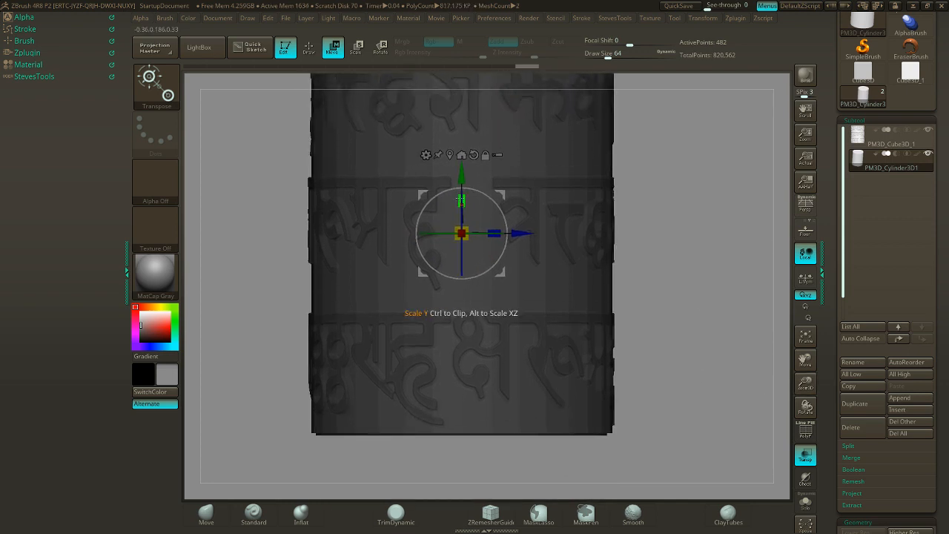
pyautogui.moveTo(461, 199); pyautogui.dragTo(467, 199)
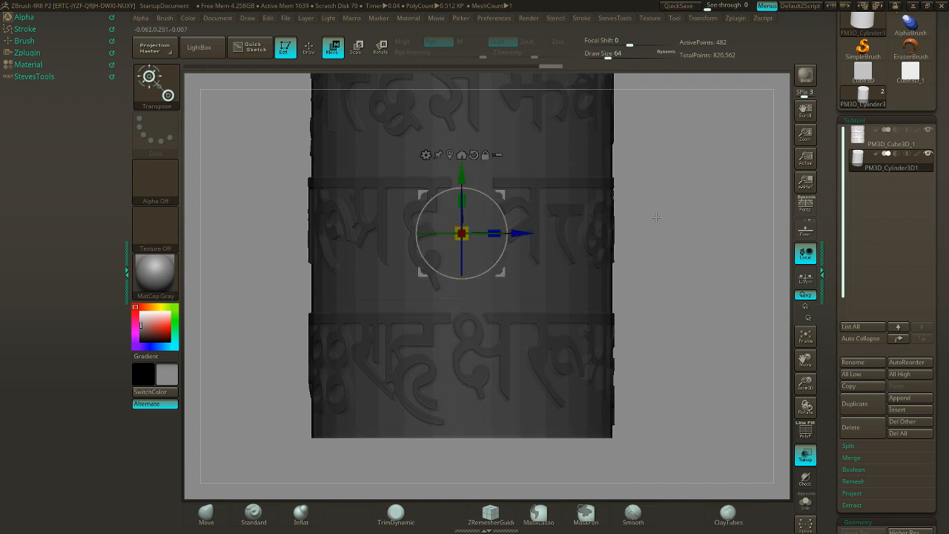
pyautogui.keyDown('alt'); pyautogui.moveTo(646, 221); pyautogui.dragTo(643, 326); pyautogui.keyUp('alt')
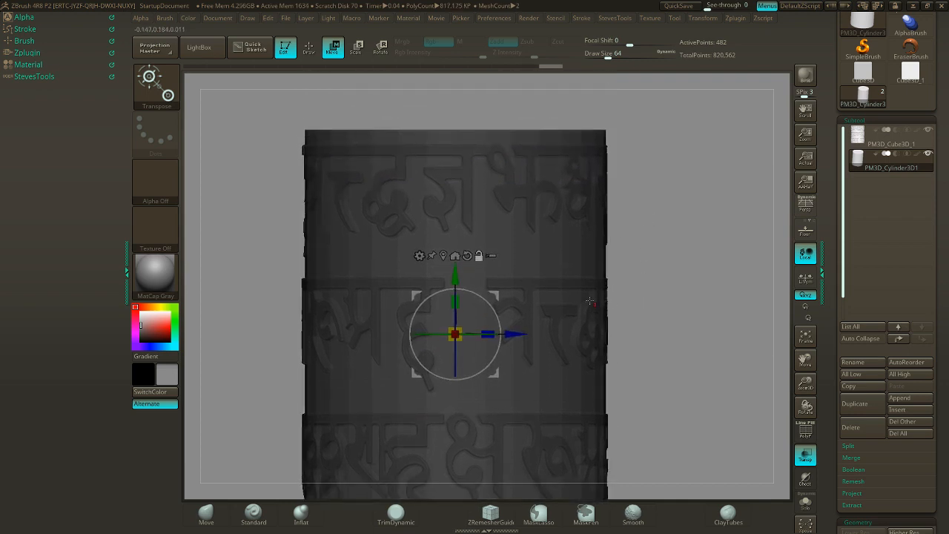
pyautogui.moveTo(627, 283)
pyautogui.keyDown('alt'); pyautogui.mouseDown()
pyautogui.moveTo(634, 239)
pyautogui.moveTo(667, 300)
pyautogui.moveTo(628, 286)
pyautogui.mouseUp(); pyautogui.keyUp('alt')
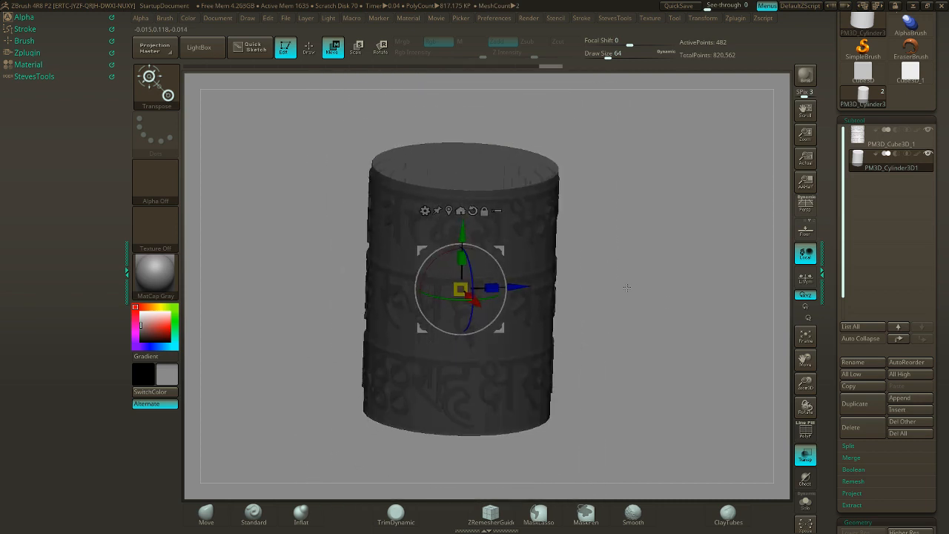
# - Return to Draw mode with transparency off, isolate the cylinder with Solo and display its polyframe
pyautogui.click(307, 49)
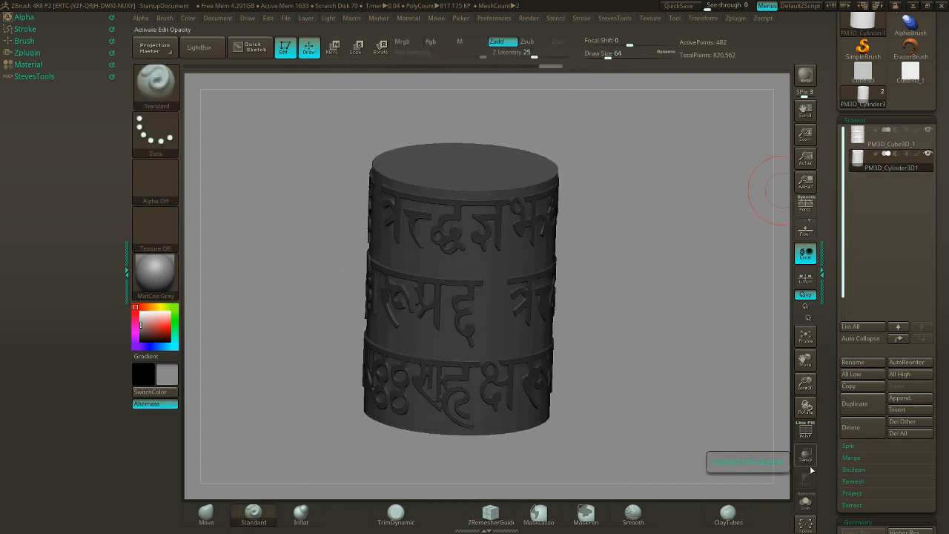
pyautogui.click(805, 502)
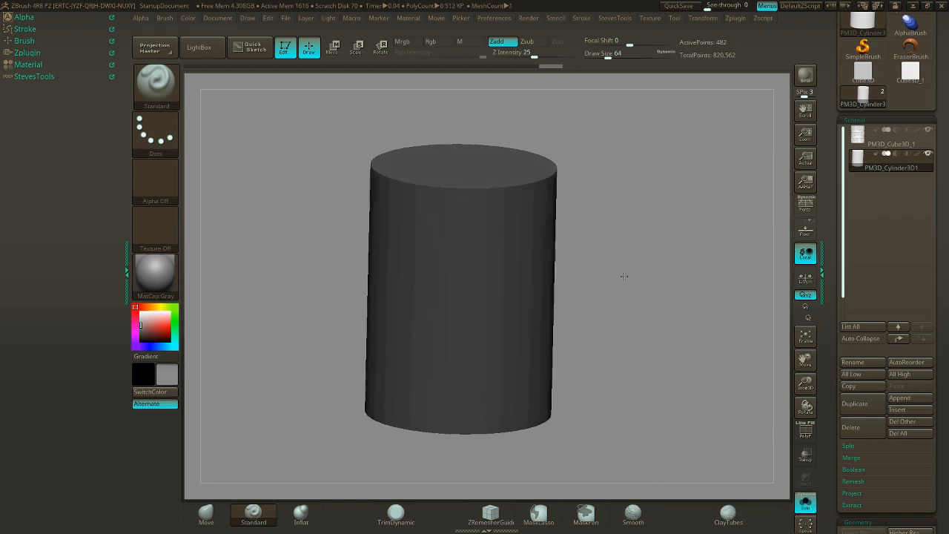
pyautogui.moveTo(624, 276); pyautogui.dragTo(656, 275)
pyautogui.scroll(-2, 935, 210)
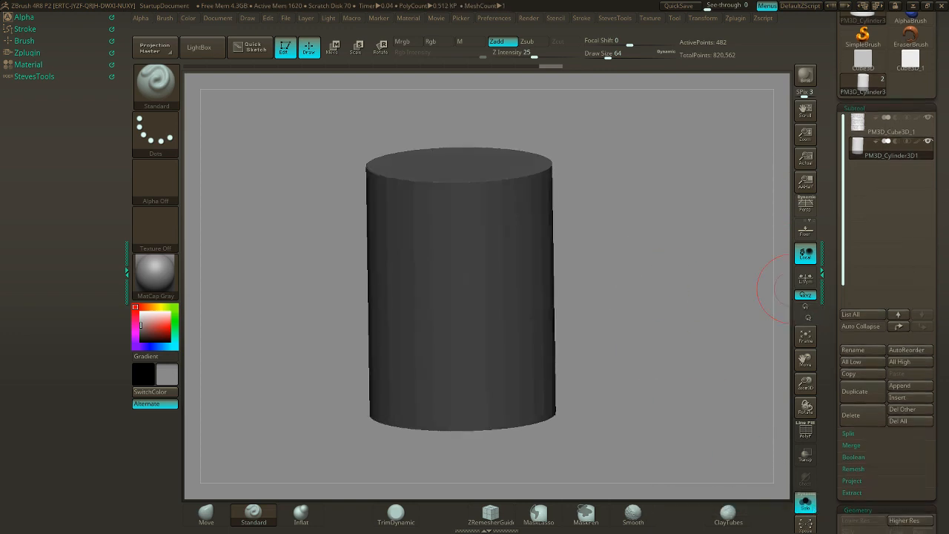
pyautogui.scroll(-5, 941, 248)
pyautogui.click(808, 434)
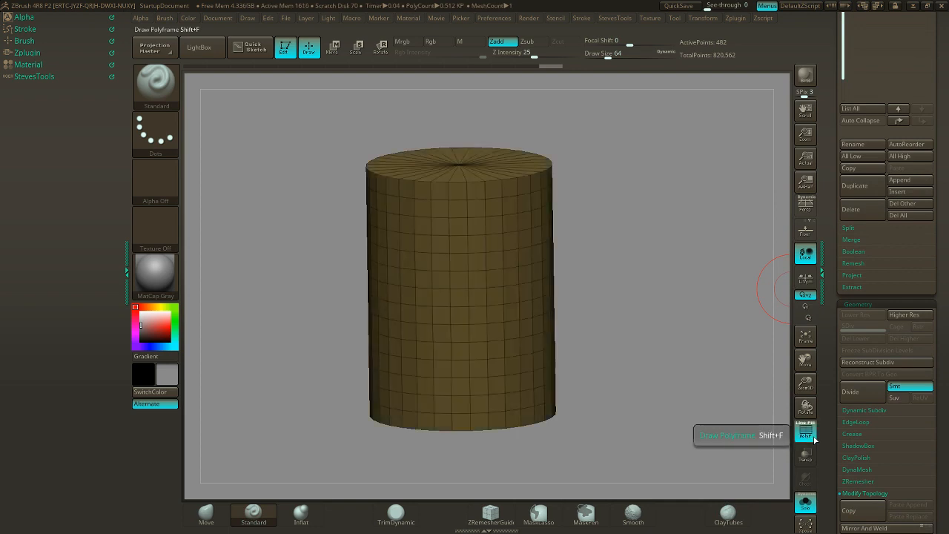
pyautogui.moveTo(636, 150)
pyautogui.mouseDown()
pyautogui.moveTo(621, 187)
pyautogui.moveTo(646, 191)
pyautogui.moveTo(650, 159)
pyautogui.mouseUp()
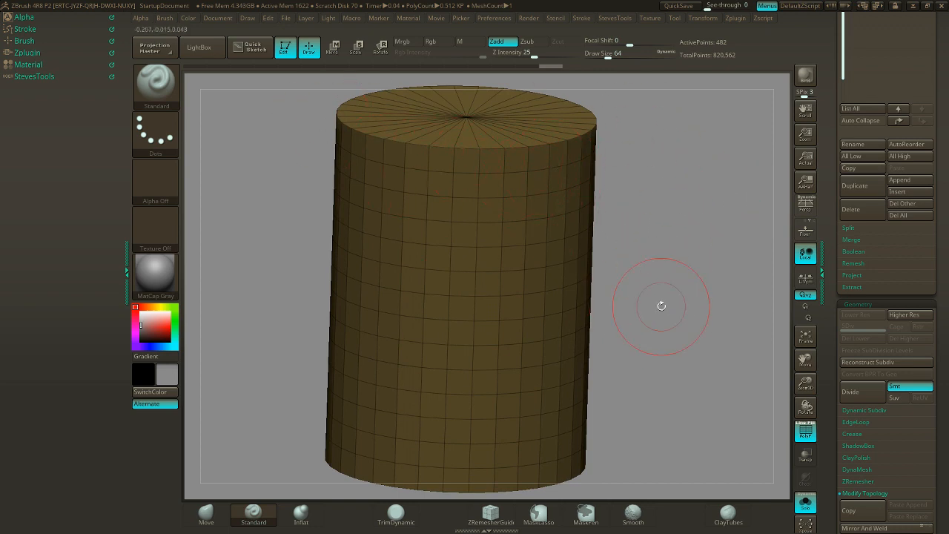
# - Choose the ZModeler brush, set its edge action to Crease and crease the cylinder's top rim edge loop
pyautogui.press('b')
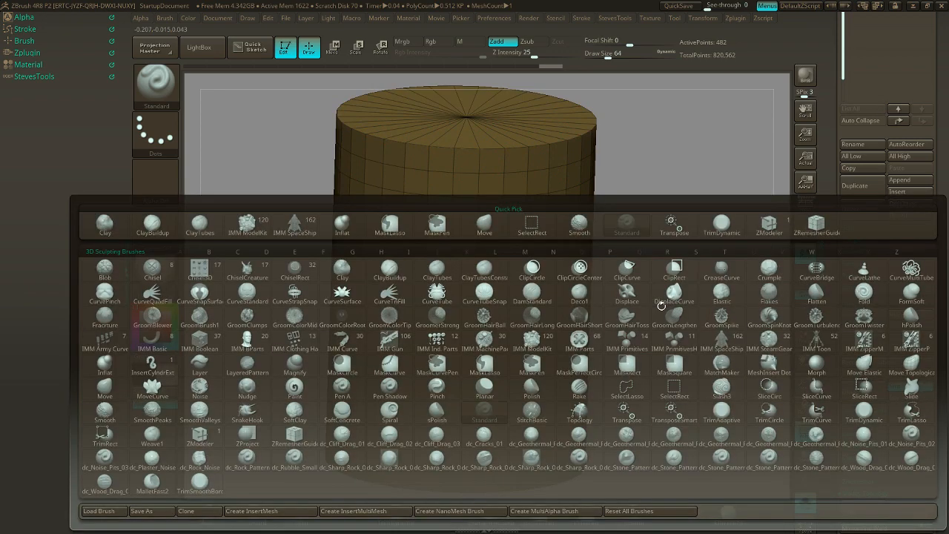
pyautogui.press('z')
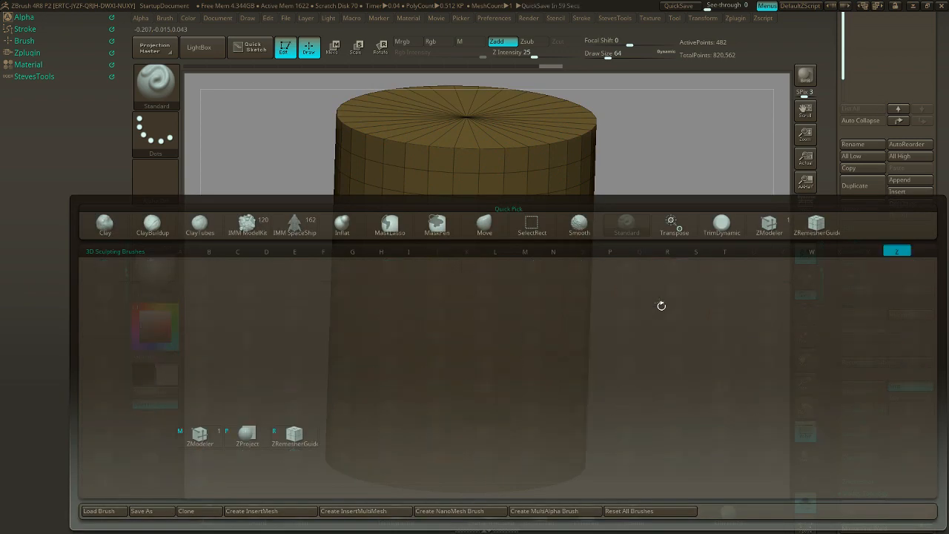
pyautogui.press('m')
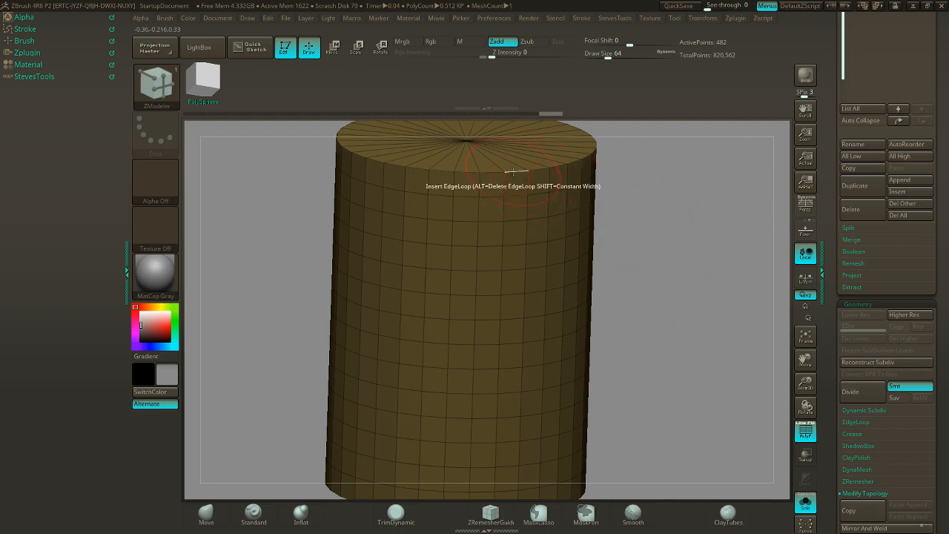
pyautogui.press('space')
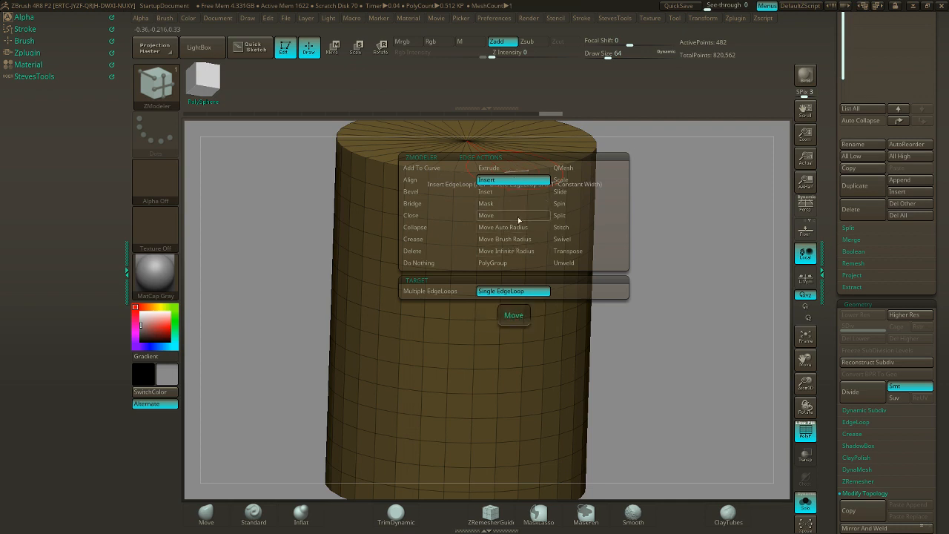
pyautogui.click(431, 239)
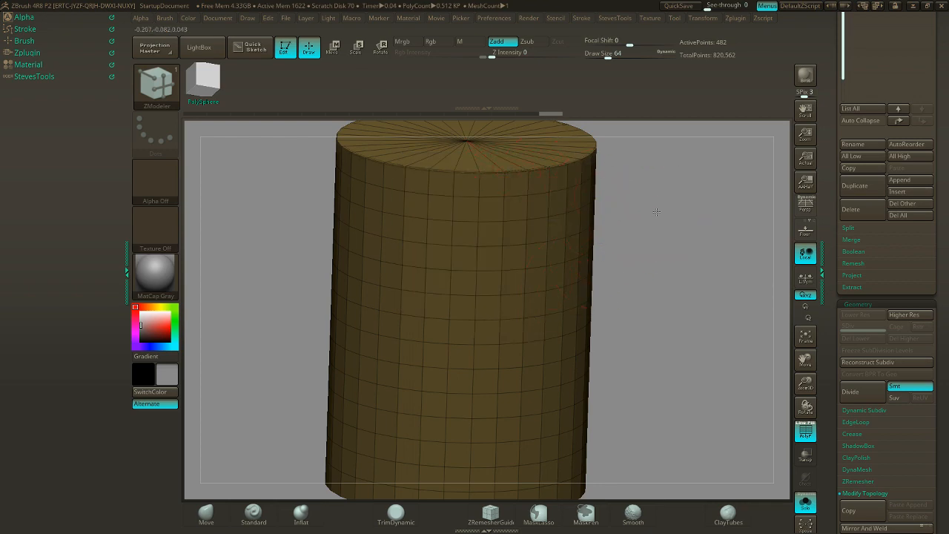
pyautogui.moveTo(674, 222)
pyautogui.mouseDown()
pyautogui.moveTo(549, 245)
pyautogui.moveTo(661, 216)
pyautogui.mouseUp()
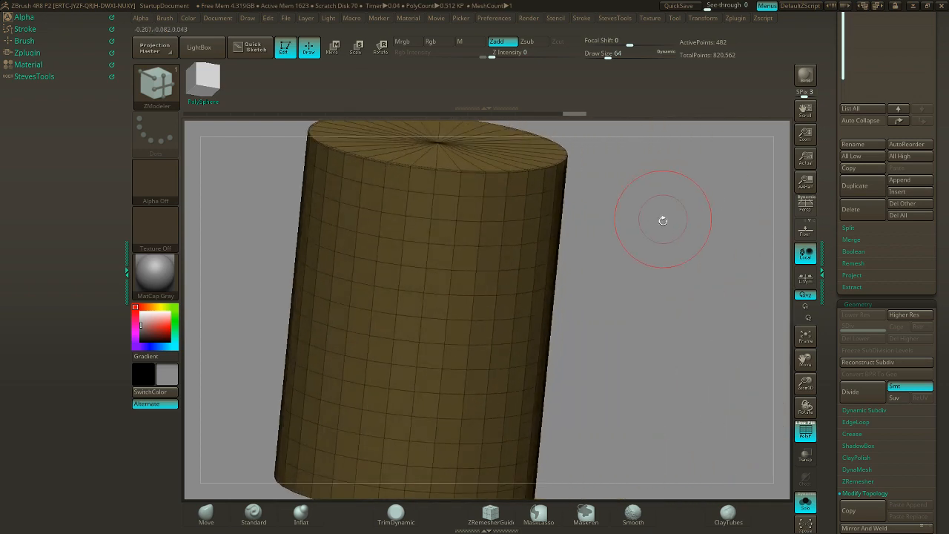
# - Preview the cylinder with dynamic subdivision and the polyframe hidden, and compare its top and bottom rims
pyautogui.press('d')
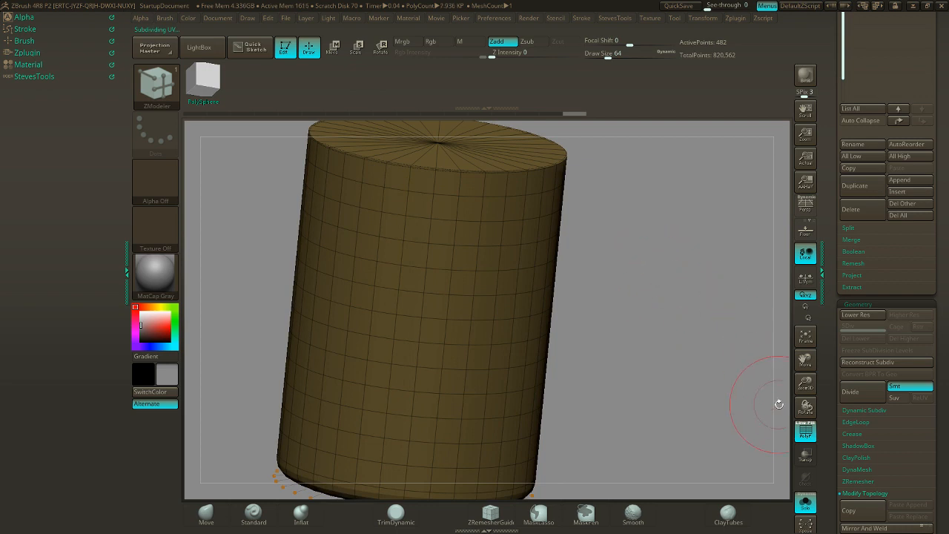
pyautogui.click(805, 430)
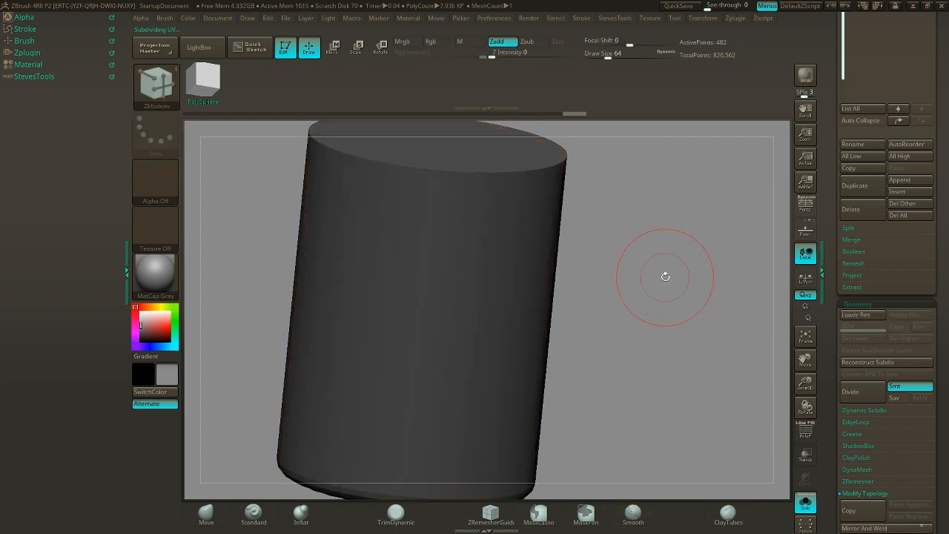
pyautogui.moveTo(665, 276)
pyautogui.keyDown('shift'); pyautogui.mouseDown()
pyautogui.moveTo(644, 306)
pyautogui.moveTo(678, 313)
pyautogui.moveTo(653, 311)
pyautogui.mouseUp(); pyautogui.keyUp('shift')
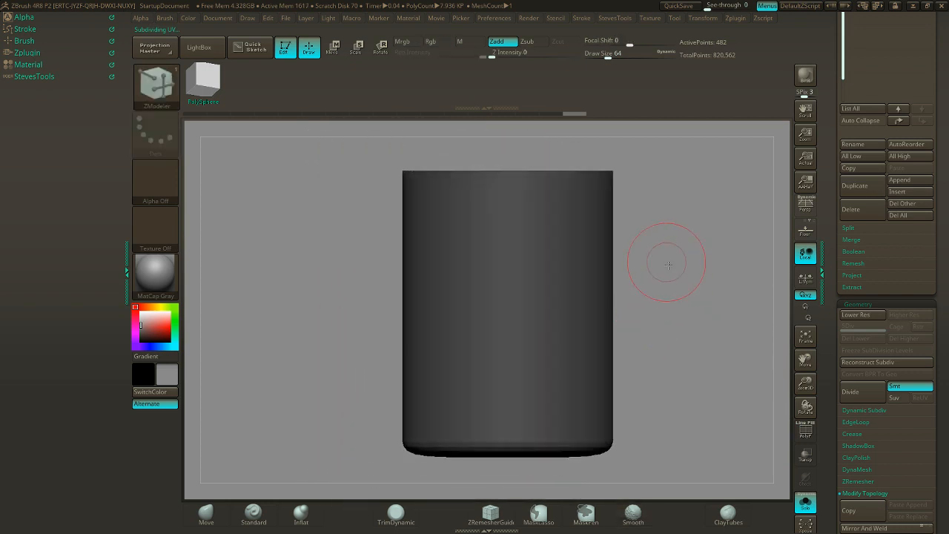
pyautogui.moveTo(667, 263); pyautogui.dragTo(665, 292)
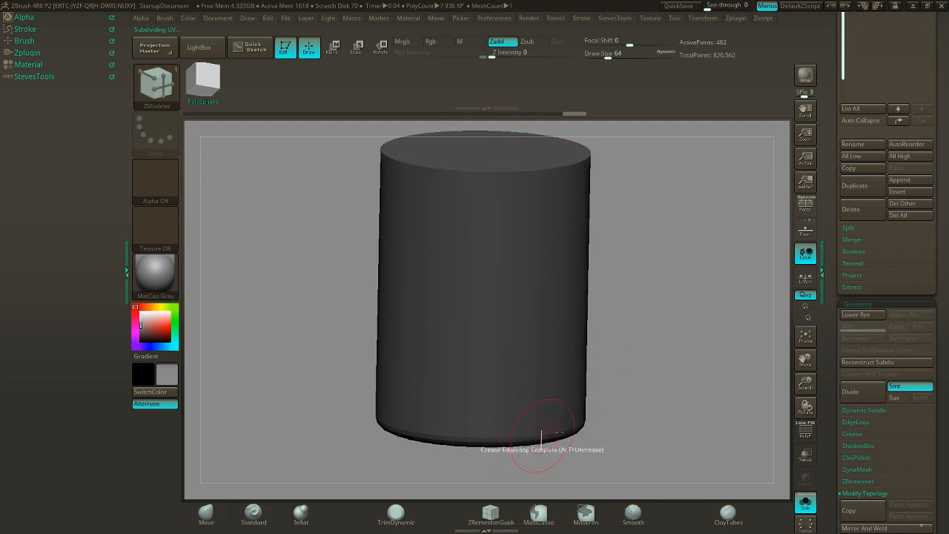
pyautogui.moveTo(683, 443); pyautogui.dragTo(678, 382)
pyautogui.keyDown('alt'); pyautogui.moveTo(646, 410); pyautogui.dragTo(709, 308); pyautogui.keyUp('alt')
pyautogui.moveTo(682, 348)
pyautogui.mouseDown()
pyautogui.moveTo(697, 326)
pyautogui.moveTo(703, 333)
pyautogui.mouseUp()
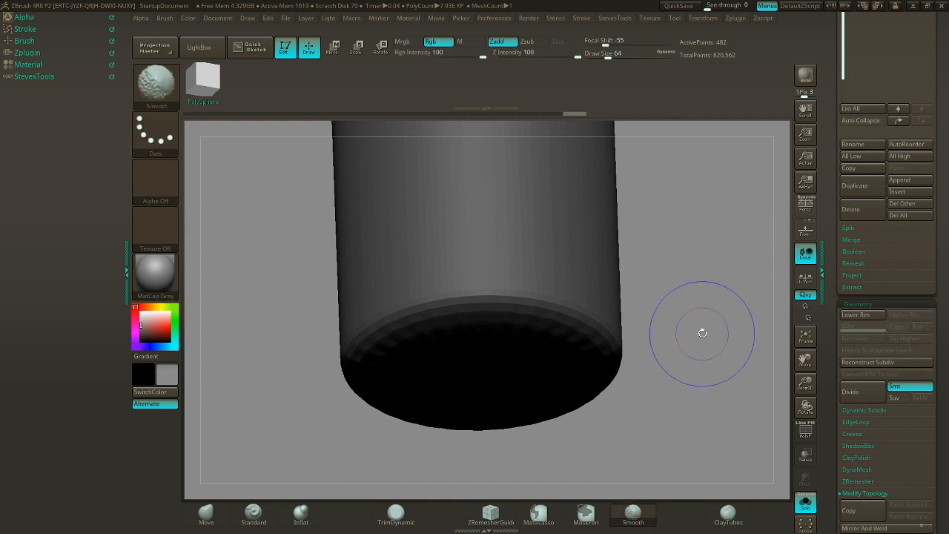
# - Turn off dynamic subdivision, show the polyframe and crease the edge loop around the cylinder's bottom rim
pyautogui.hotkey('shift', 'd')
pyautogui.click(804, 438)
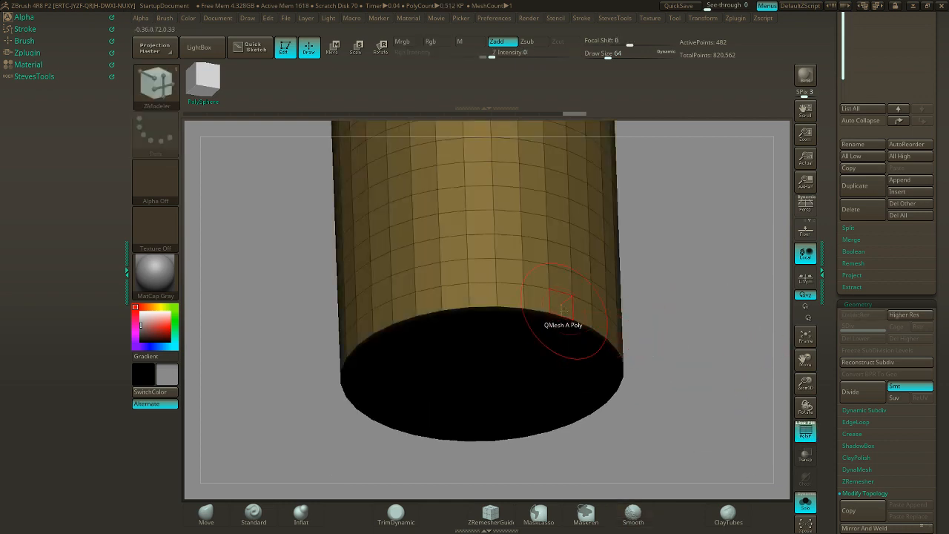
pyautogui.moveTo(660, 292); pyautogui.dragTo(808, 388)
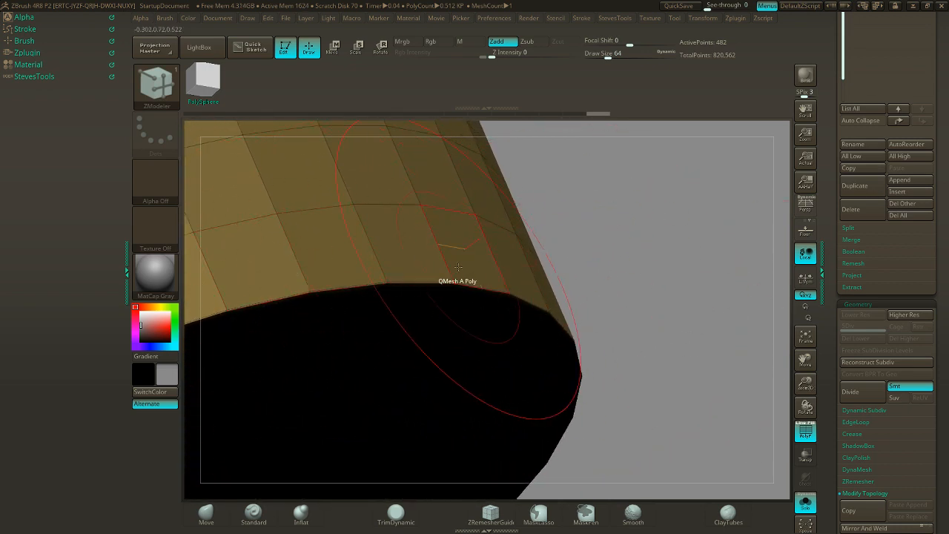
pyautogui.press('f')
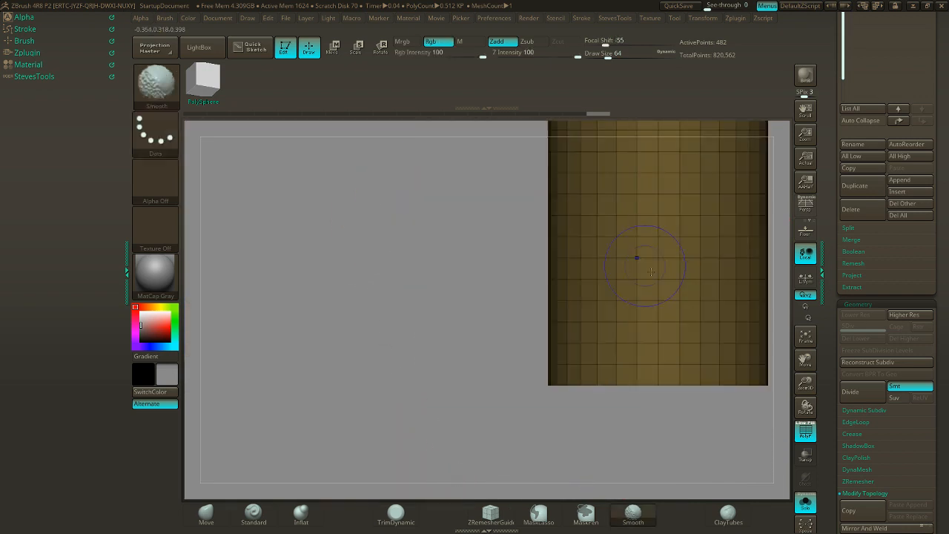
pyautogui.click(626, 344)
pyautogui.keyDown('alt'); pyautogui.moveTo(421, 317); pyautogui.dragTo(219, 358); pyautogui.keyUp('alt')
pyautogui.keyDown('alt'); pyautogui.moveTo(642, 210); pyautogui.dragTo(626, 235); pyautogui.keyUp('alt')
pyautogui.keyDown('alt'); pyautogui.moveTo(621, 259); pyautogui.dragTo(705, 260); pyautogui.keyUp('alt')
# - Hide the polyframe and divide the cylinder three times to subdivision level 4
pyautogui.click(805, 436)
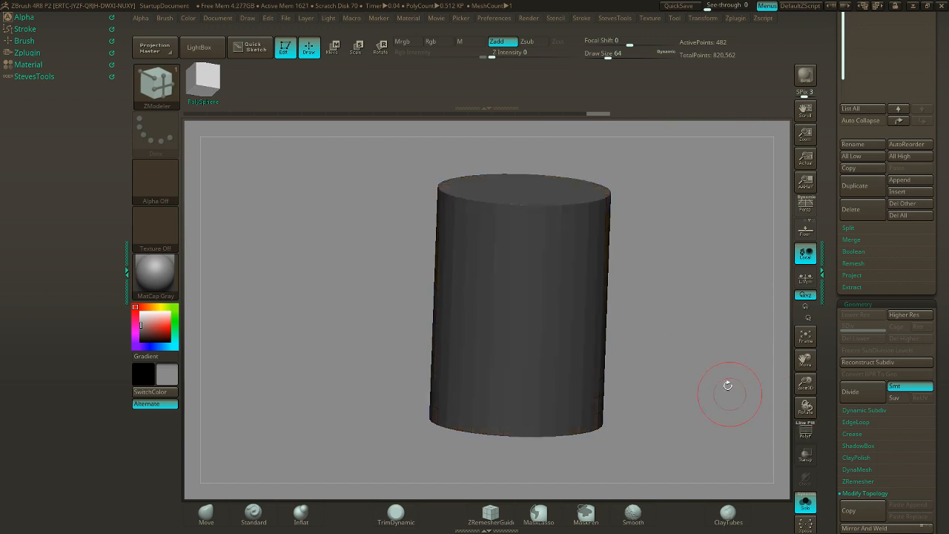
pyautogui.click(871, 391)
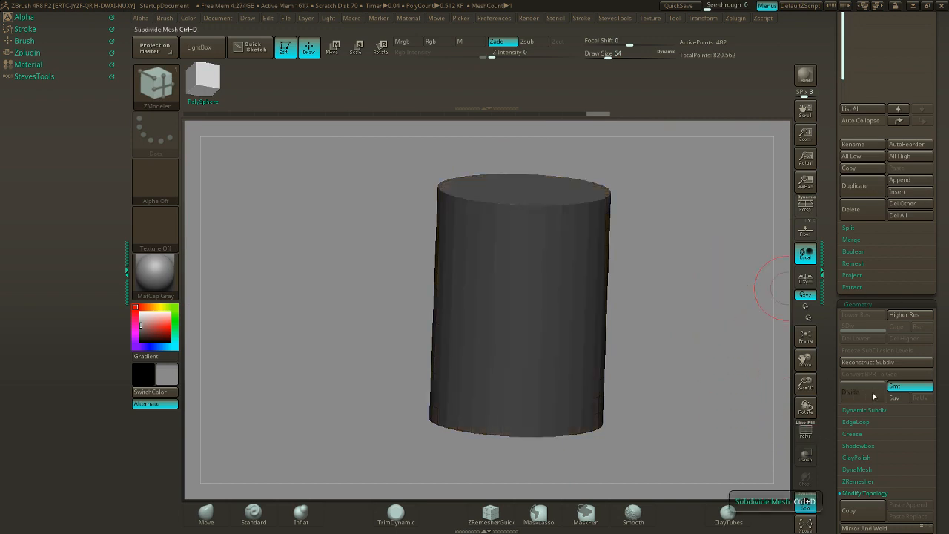
pyautogui.click(871, 391)
pyautogui.click(872, 392)
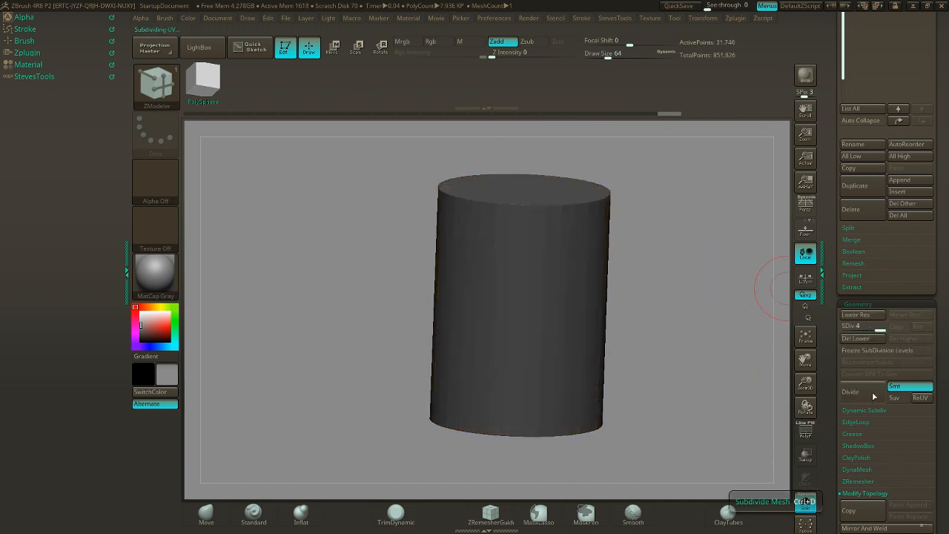
# - Divide the cylinder further to subdivision level 7
pyautogui.click(872, 391)
pyautogui.click(871, 391)
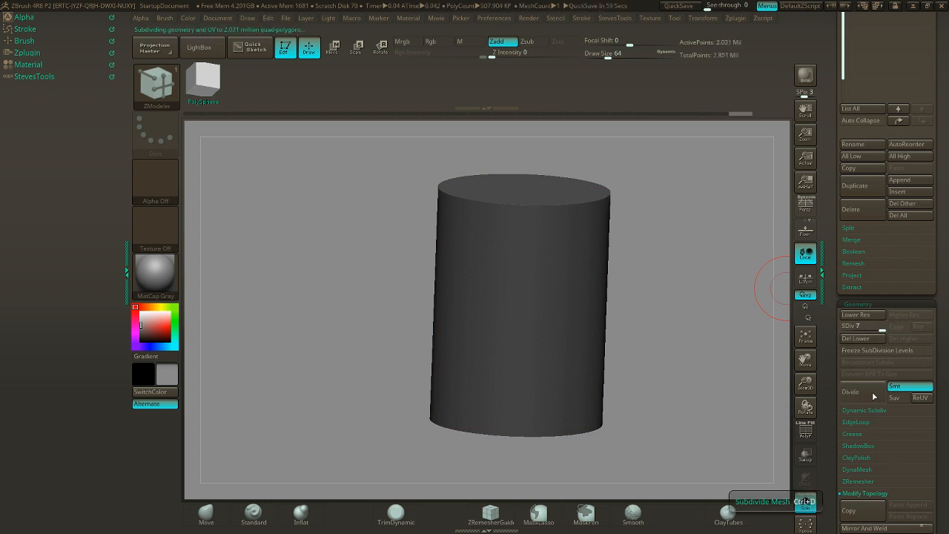
pyautogui.keyDown('shift'); pyautogui.moveTo(657, 232); pyautogui.dragTo(720, 252); pyautogui.keyUp('shift')
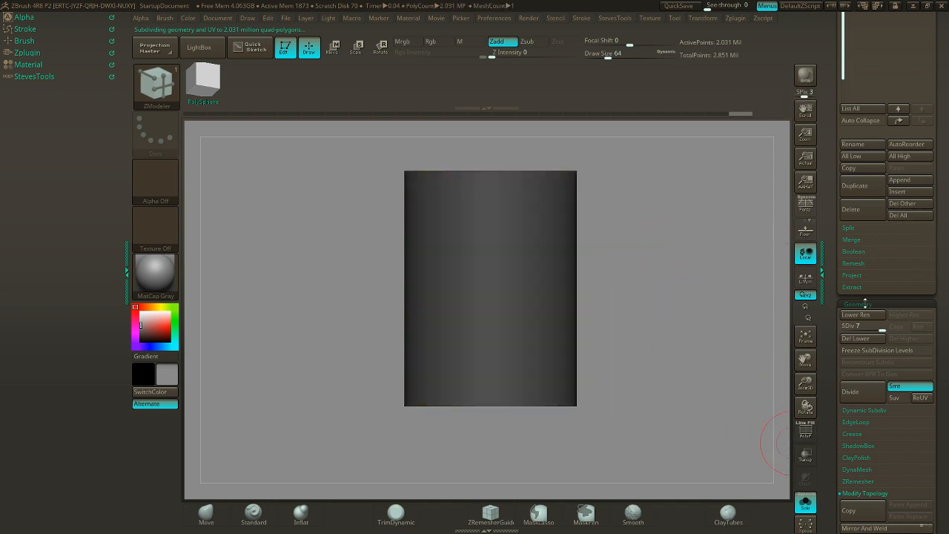
# - Try projecting the lettering rings onto the level 7 cylinder with a projection distance of 0.02, and undo the projection
pyautogui.click(860, 304)
pyautogui.click(871, 276)
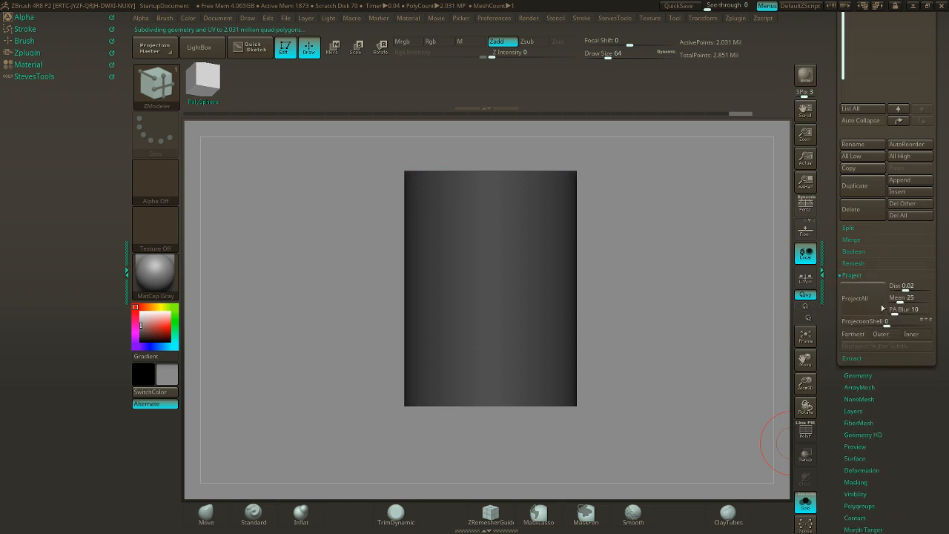
pyautogui.click(866, 301)
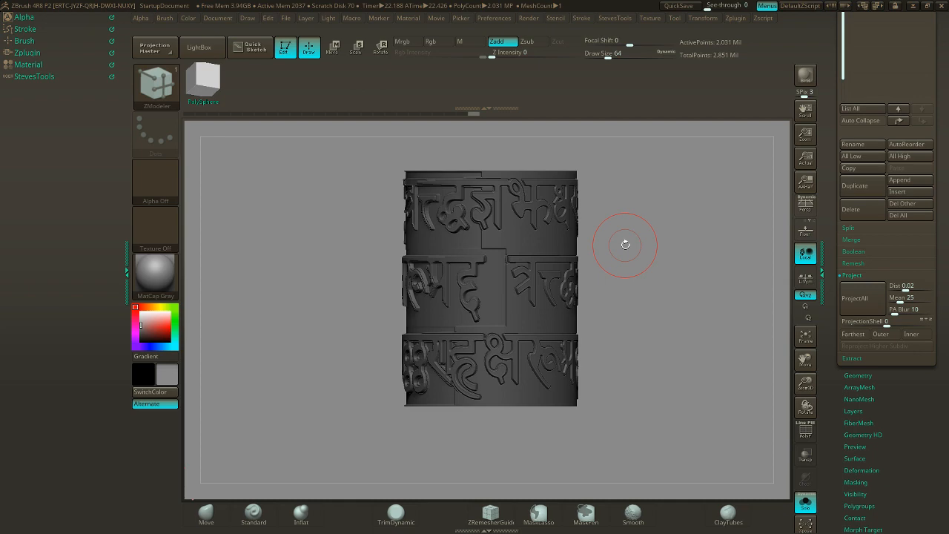
pyautogui.moveTo(625, 245); pyautogui.dragTo(412, 261)
pyautogui.moveTo(636, 208); pyautogui.dragTo(677, 273)
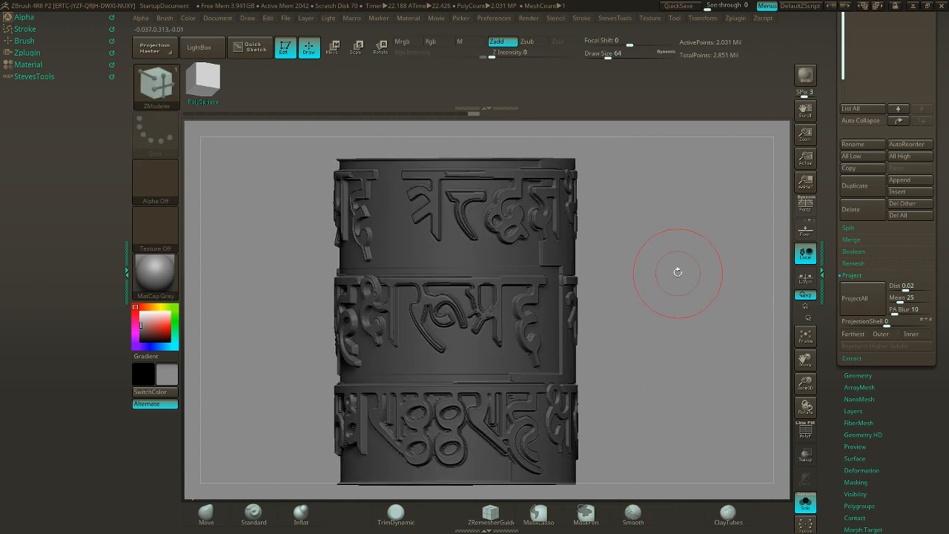
pyautogui.hotkey('ctrl', 'z')
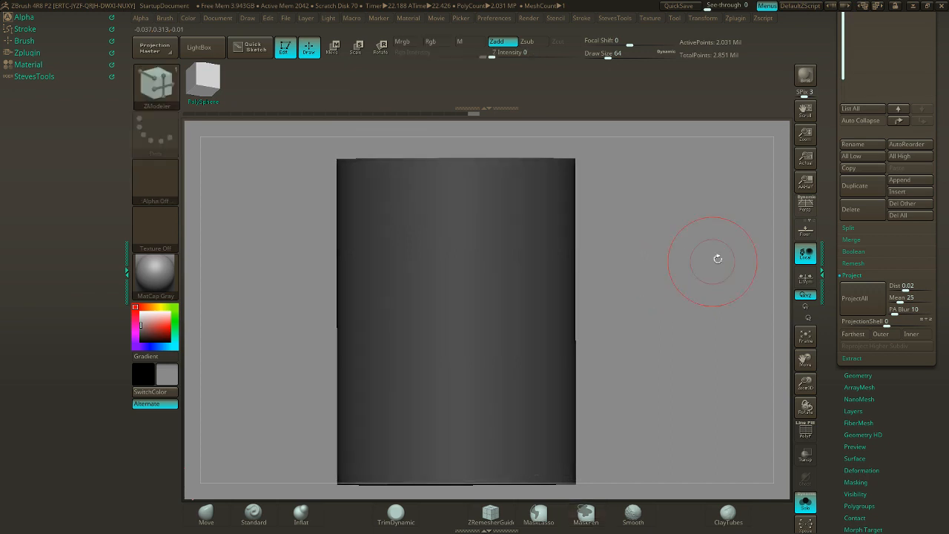
# - Lower the cylinder to subdivision level 1 and project the lettering onto it with a projection distance of 0.04054
pyautogui.scroll(5, 938, 354)
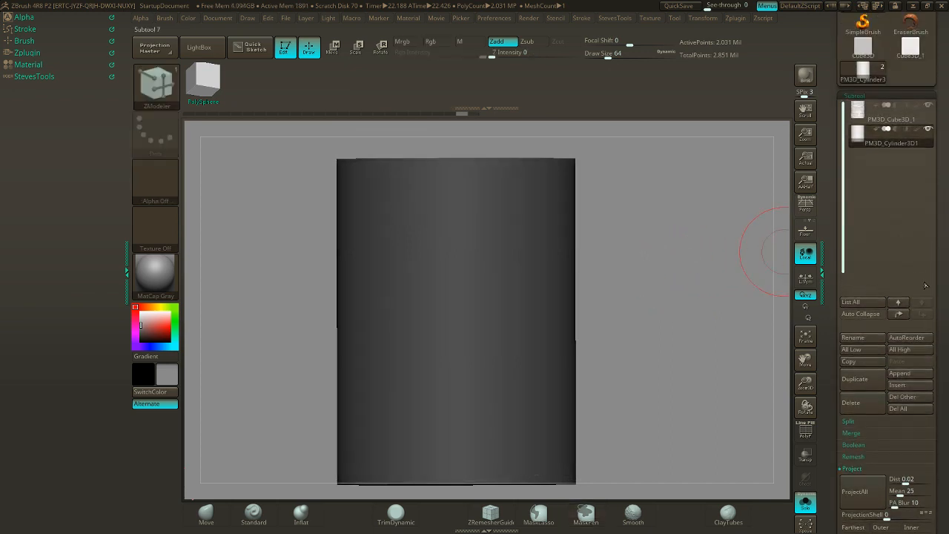
pyautogui.scroll(-5, 867, 354)
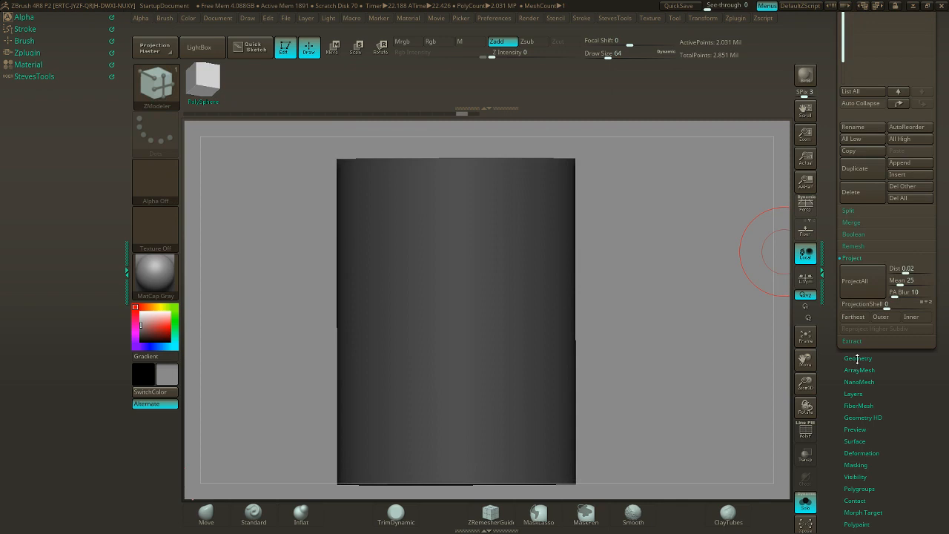
pyautogui.click(857, 358)
pyautogui.moveTo(879, 385); pyautogui.dragTo(844, 382)
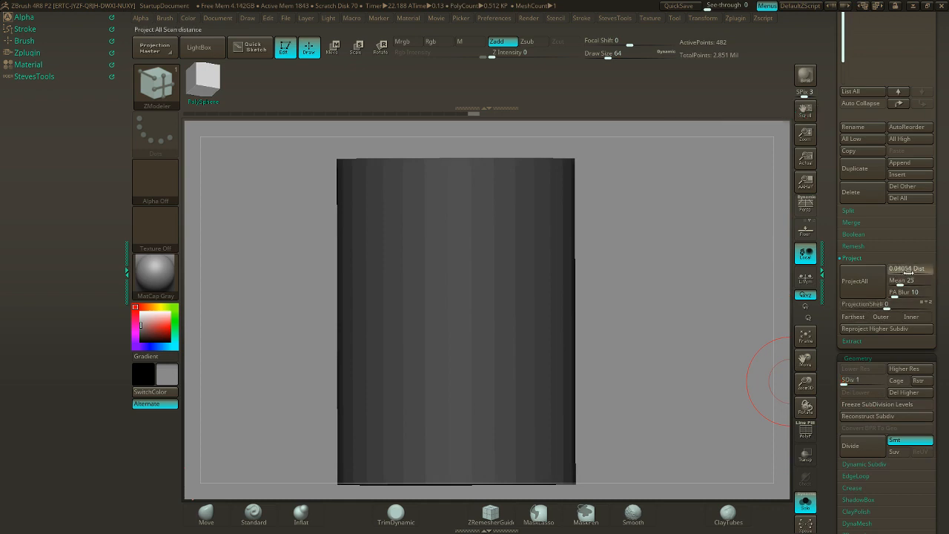
pyautogui.click(867, 287)
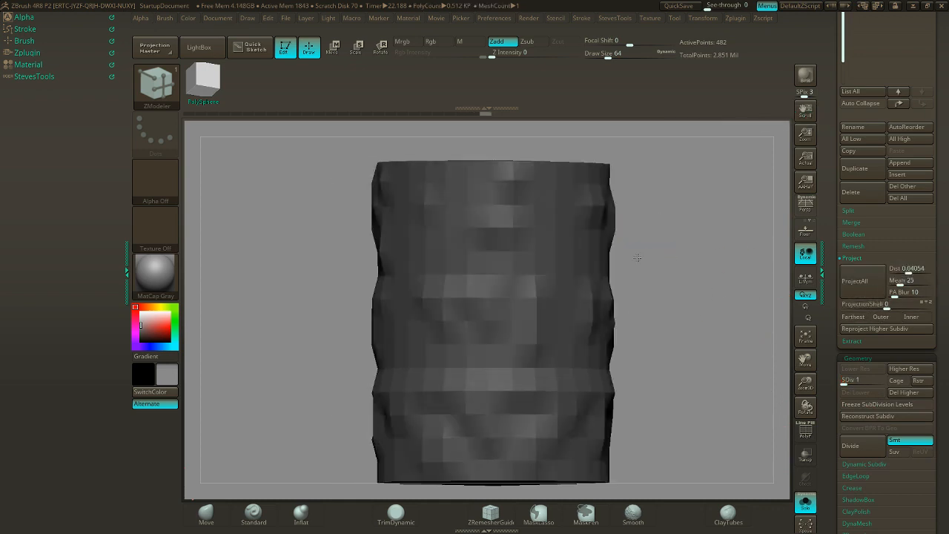
pyautogui.moveTo(638, 257)
pyautogui.mouseDown()
pyautogui.moveTo(718, 259)
pyautogui.moveTo(642, 258)
pyautogui.mouseUp()
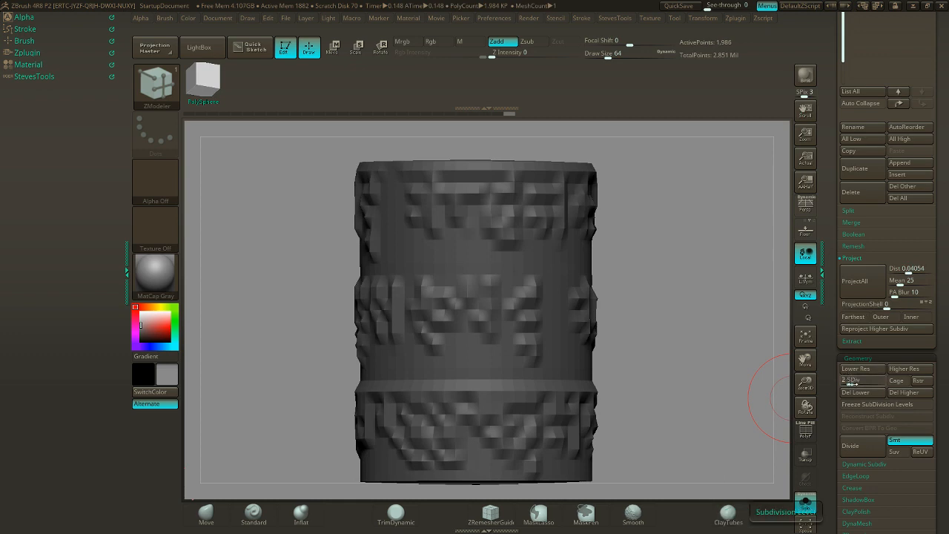
# - Delete the cylinder's levels above subdivision 2, and divide and reproject the lettering one level at a time up to level 5
pyautogui.moveTo(851, 383); pyautogui.dragTo(879, 384)
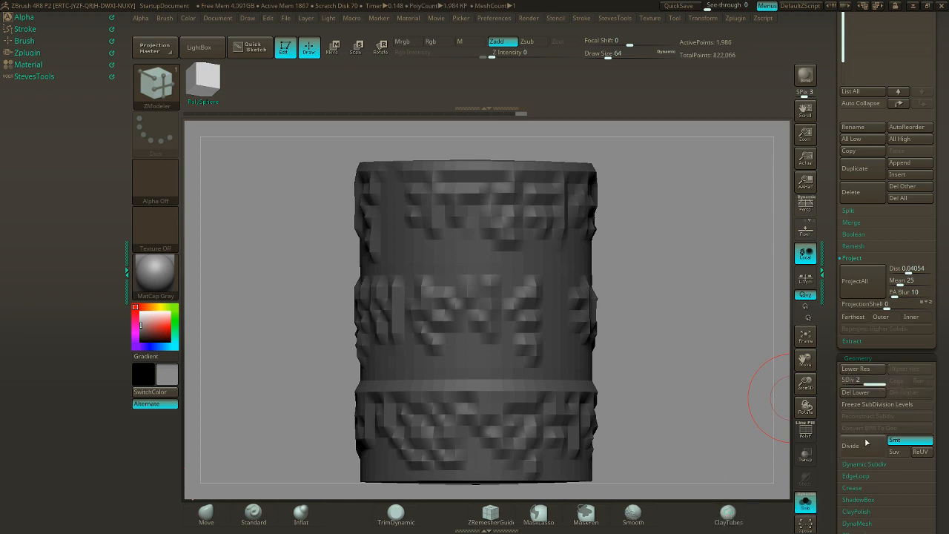
pyautogui.click(854, 281)
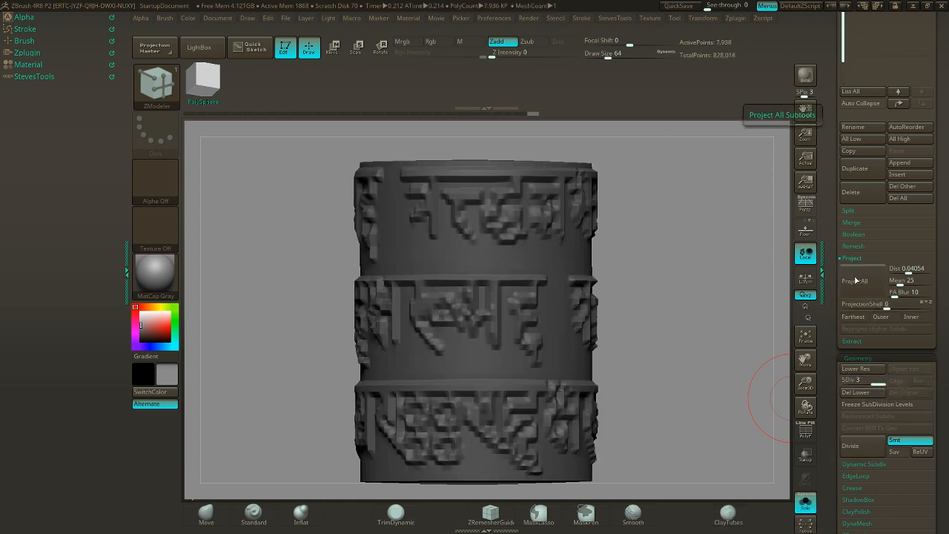
pyautogui.click(850, 446)
pyautogui.click(859, 289)
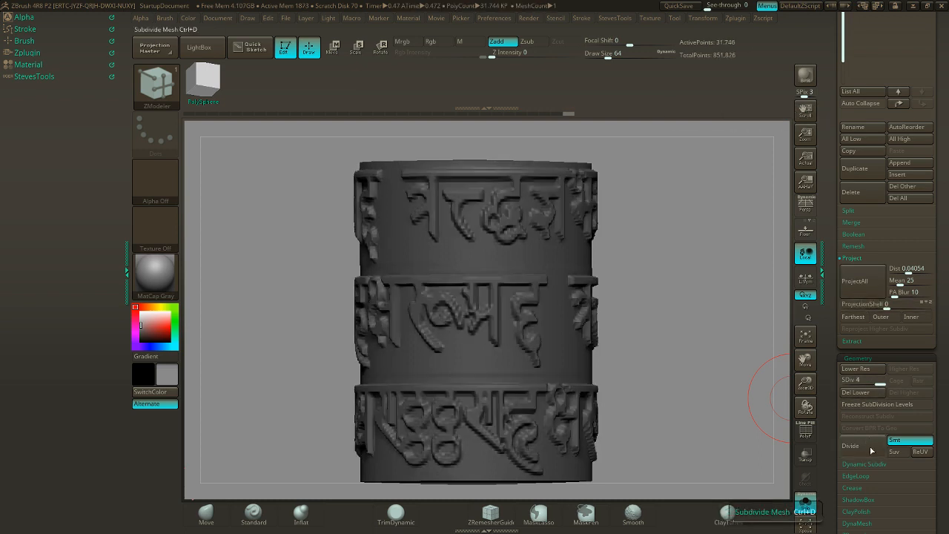
pyautogui.click(850, 445)
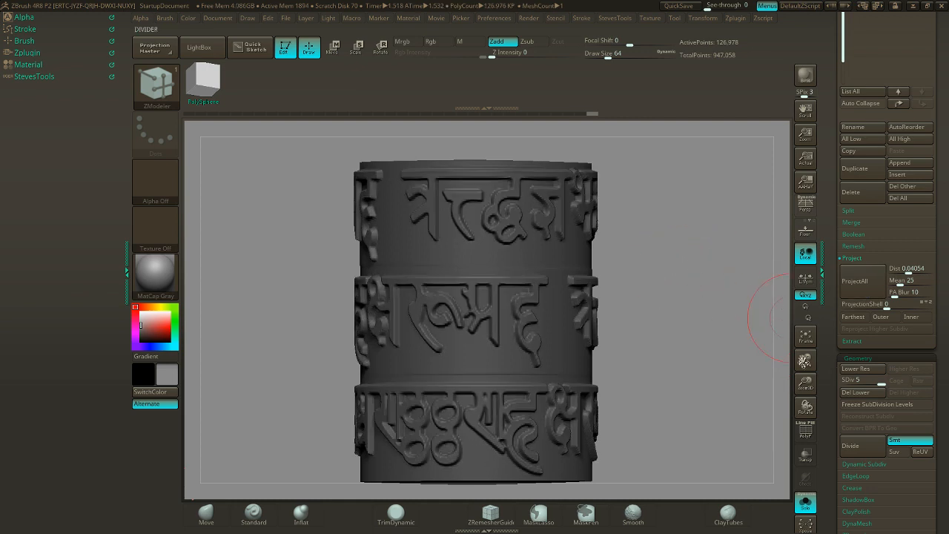
# - Divide the cylinder to subdivision level 6 and project the lettering onto it again
pyautogui.moveTo(719, 305); pyautogui.dragTo(744, 303)
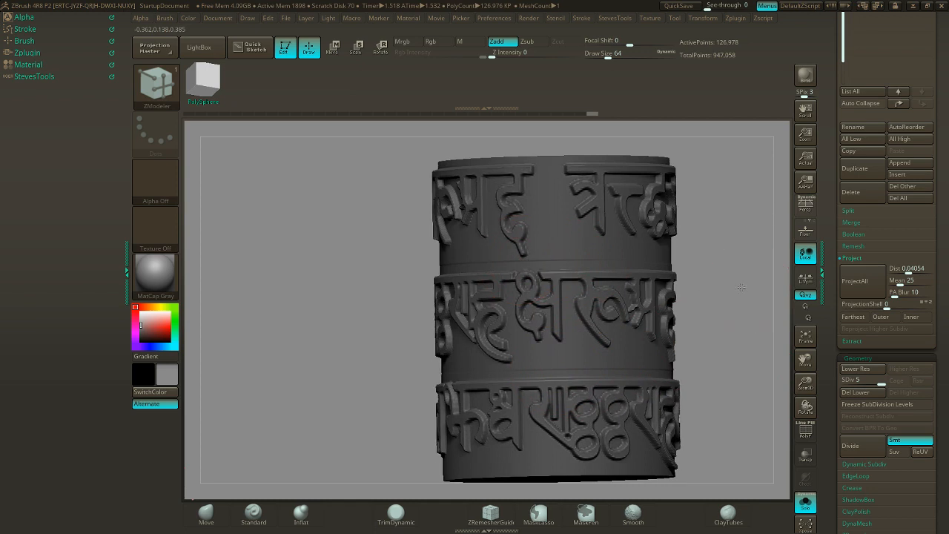
pyautogui.moveTo(710, 284); pyautogui.dragTo(653, 315)
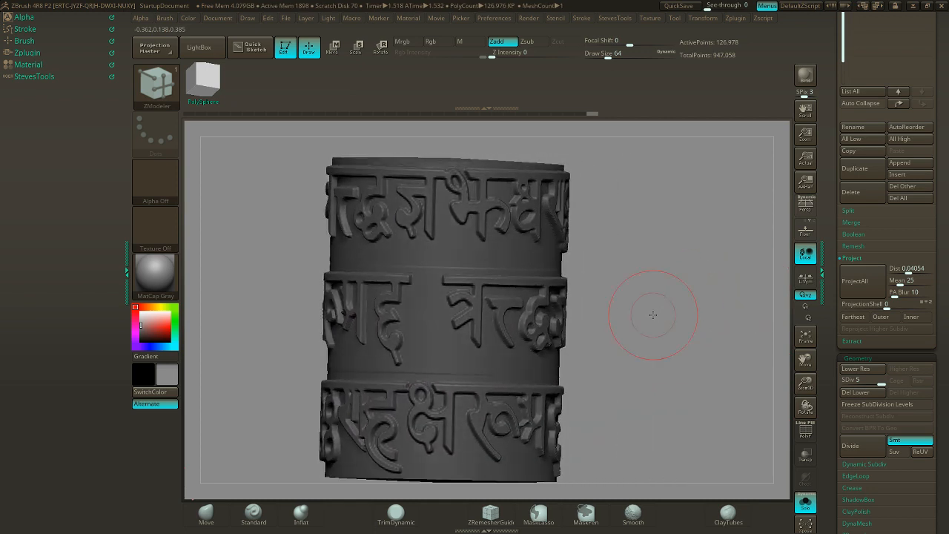
pyautogui.click(872, 448)
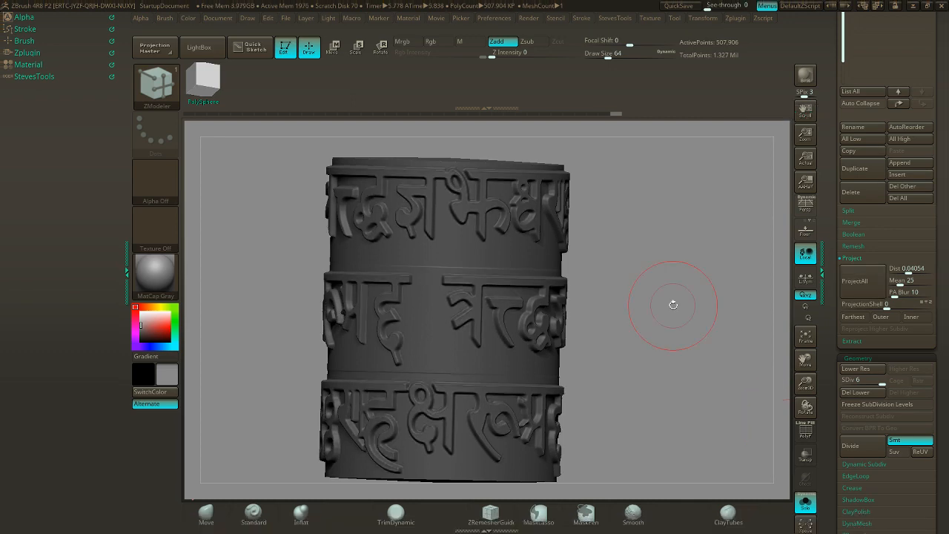
pyautogui.moveTo(673, 304)
pyautogui.mouseDown()
pyautogui.moveTo(699, 356)
pyautogui.moveTo(684, 322)
pyautogui.moveTo(722, 343)
pyautogui.moveTo(627, 314)
pyautogui.moveTo(680, 346)
pyautogui.moveTo(716, 345)
pyautogui.moveTo(667, 351)
pyautogui.moveTo(722, 392)
pyautogui.mouseUp()
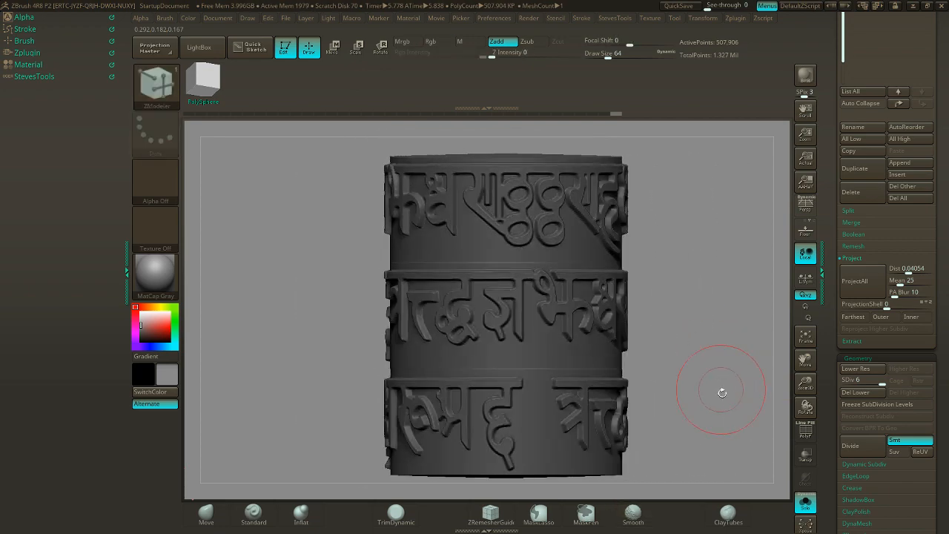
# - Select the original lettering subtool PM3D_Cube3D_1 and delete it, keeping the projected cylinder
pyautogui.scroll(5, 876, 175)
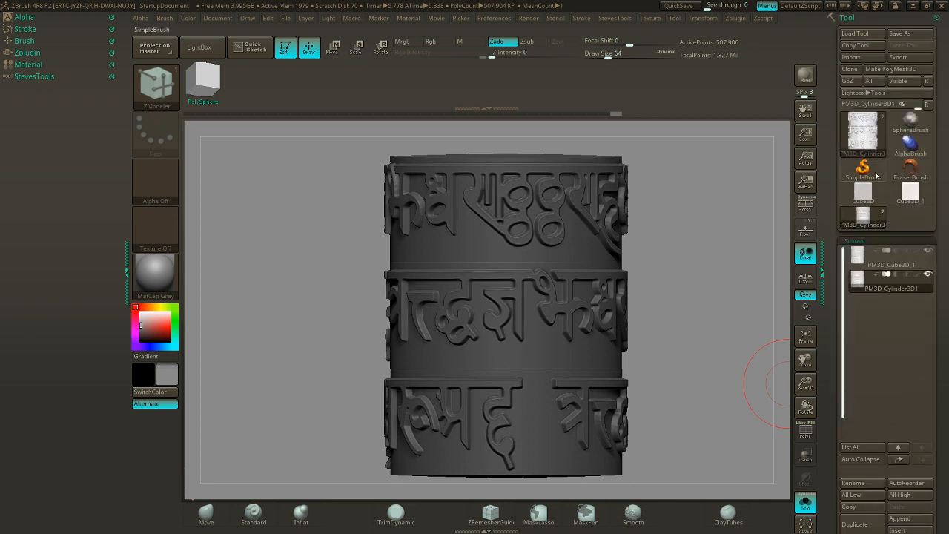
pyautogui.click(918, 264)
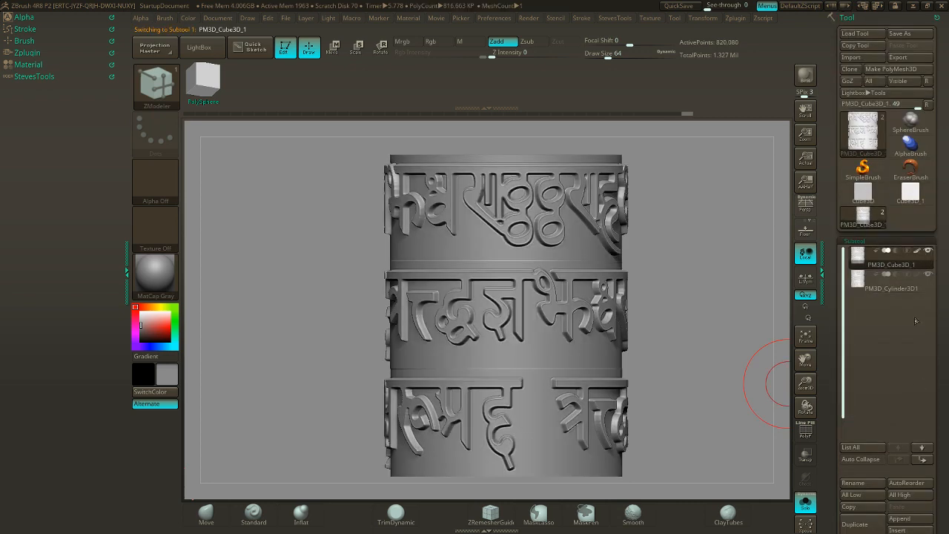
pyautogui.moveTo(938, 503); pyautogui.dragTo(938, 417)
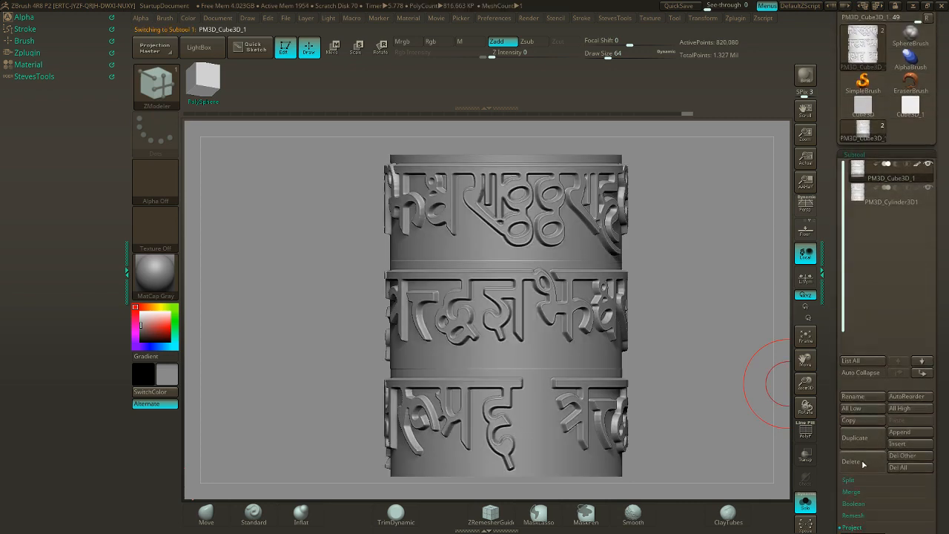
pyautogui.click(862, 463)
pyautogui.click(770, 482)
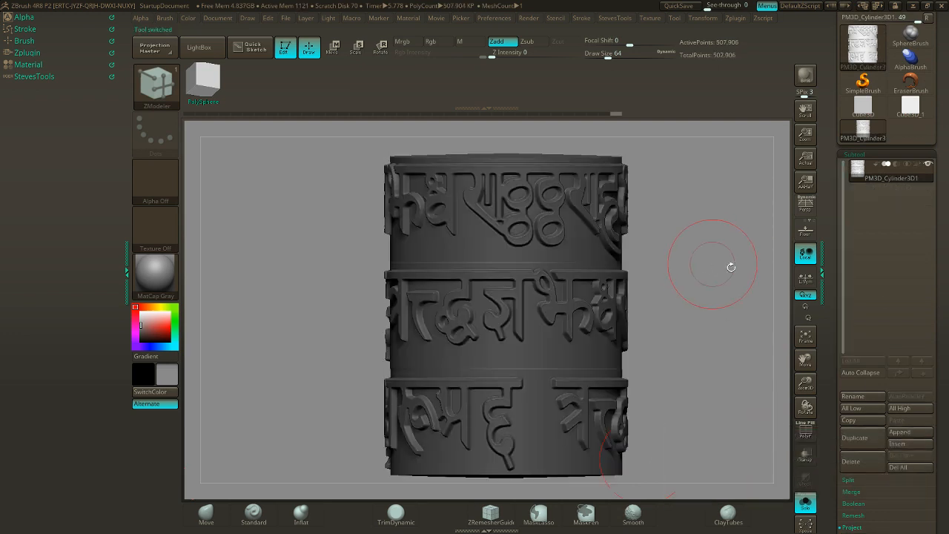
pyautogui.moveTo(709, 285); pyautogui.dragTo(727, 321)
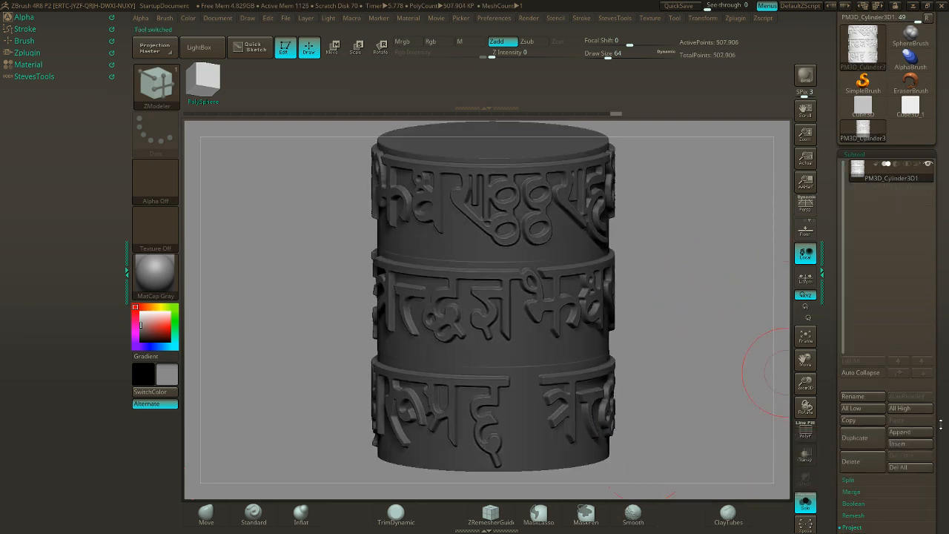
# - Open the cylinder's geometry settings, set the main colour to white (255, 255, 255) and frame the whole model
pyautogui.moveTo(940, 425); pyautogui.dragTo(937, 343)
pyautogui.click(854, 327)
pyautogui.moveTo(945, 389); pyautogui.dragTo(939, 348)
pyautogui.moveTo(882, 326)
pyautogui.mouseDown()
pyautogui.moveTo(849, 325)
pyautogui.moveTo(882, 325)
pyautogui.mouseUp()
pyautogui.moveTo(696, 261); pyautogui.dragTo(691, 291)
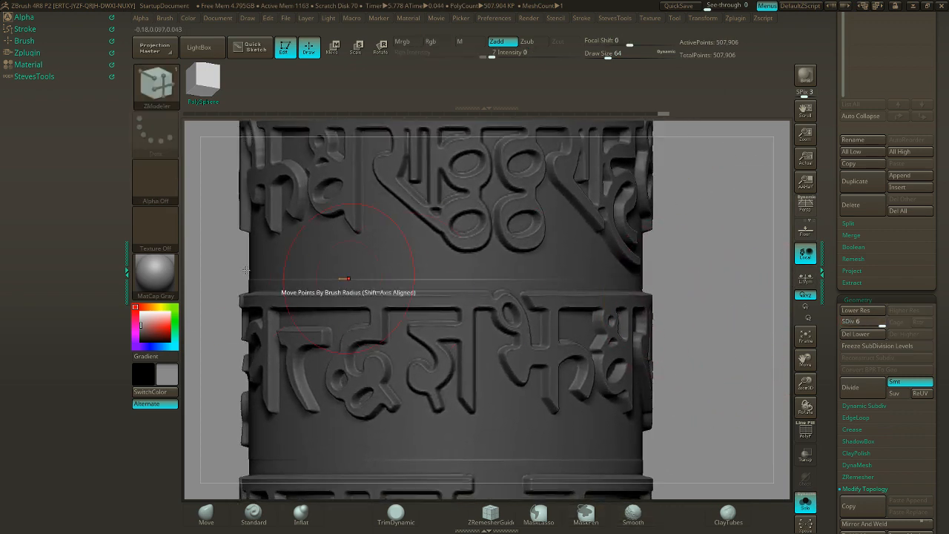
pyautogui.moveTo(135, 314)
pyautogui.mouseDown()
pyautogui.moveTo(122, 295)
pyautogui.moveTo(133, 308)
pyautogui.mouseUp()
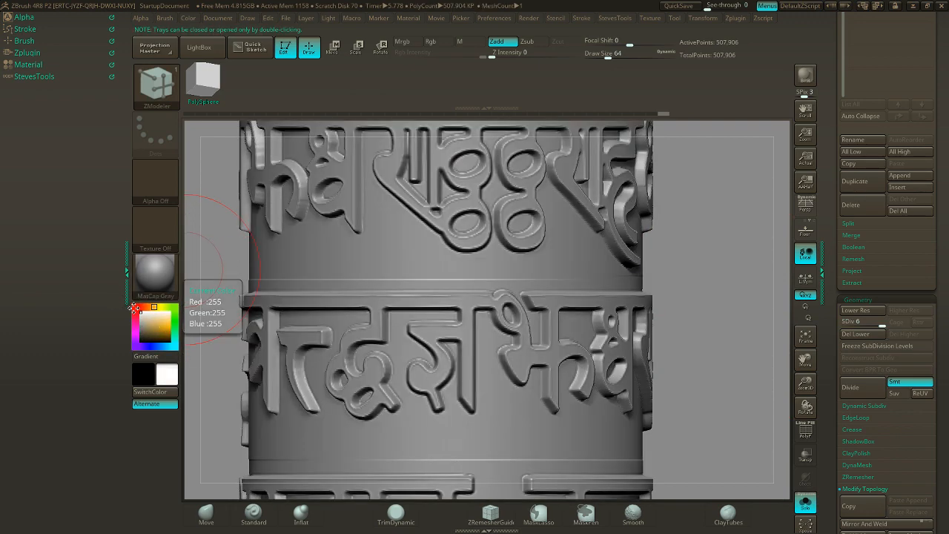
pyautogui.click(805, 335)
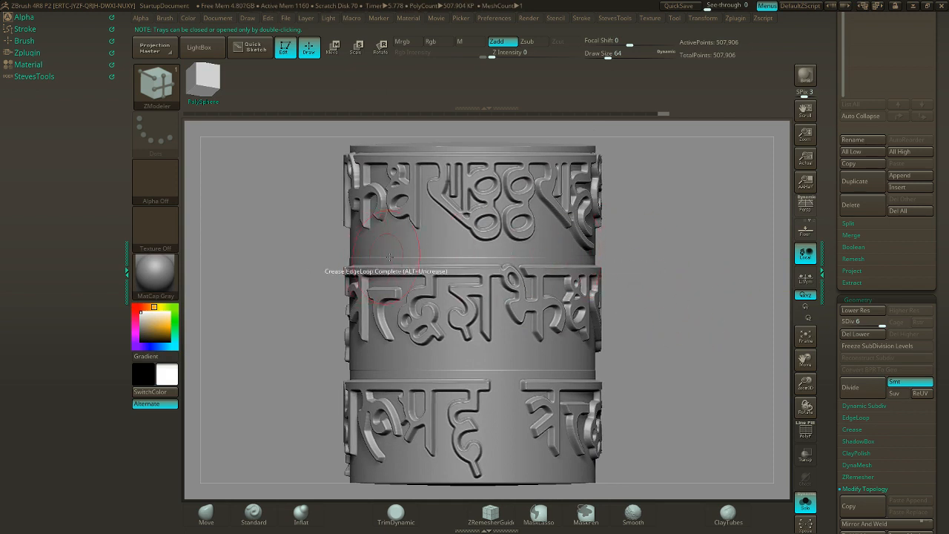
# - Activate radial symmetry around the Y axis only, with X symmetry off, and raise the radial count
pyautogui.moveTo(948, 246)
pyautogui.mouseDown()
pyautogui.moveTo(724, 245)
pyautogui.moveTo(875, 271)
pyautogui.moveTo(948, 272)
pyautogui.mouseUp()
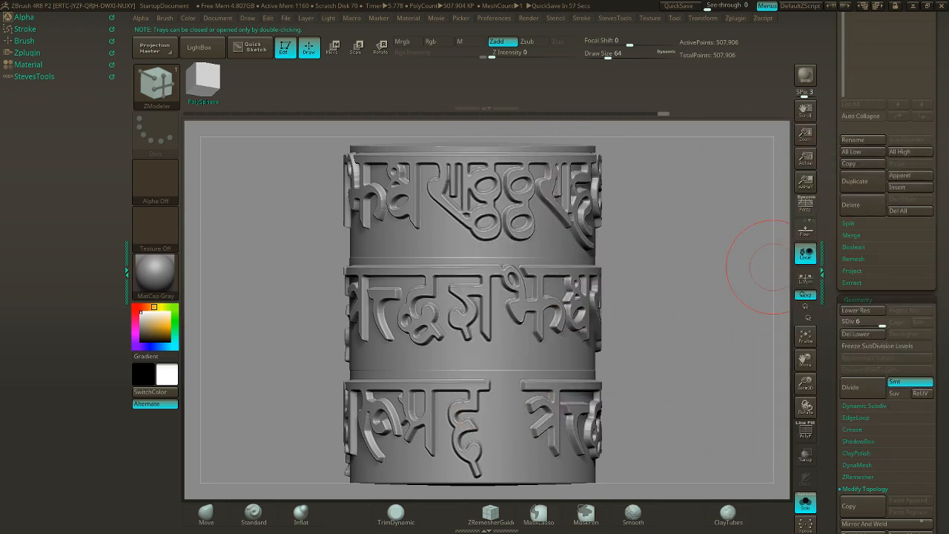
pyautogui.moveTo(699, 287); pyautogui.dragTo(690, 267)
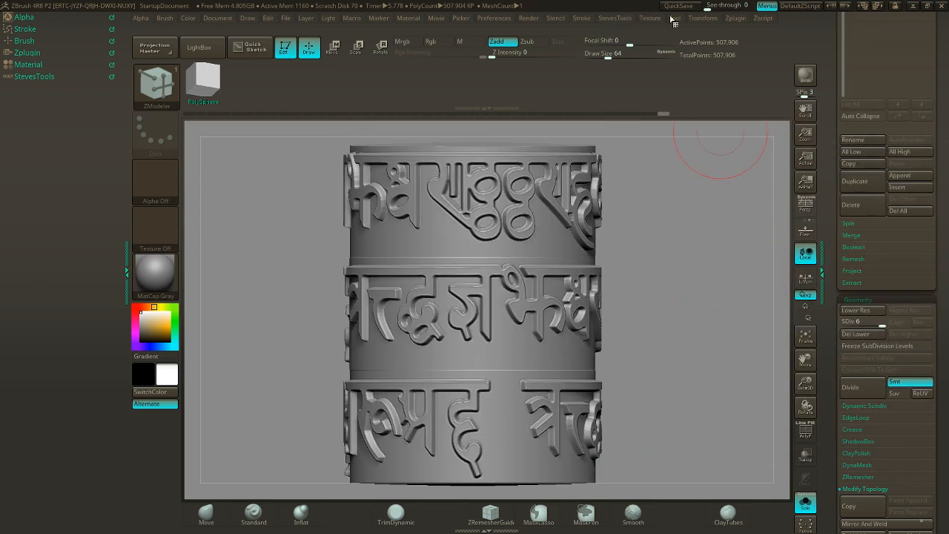
pyautogui.click(704, 18)
pyautogui.click(731, 278)
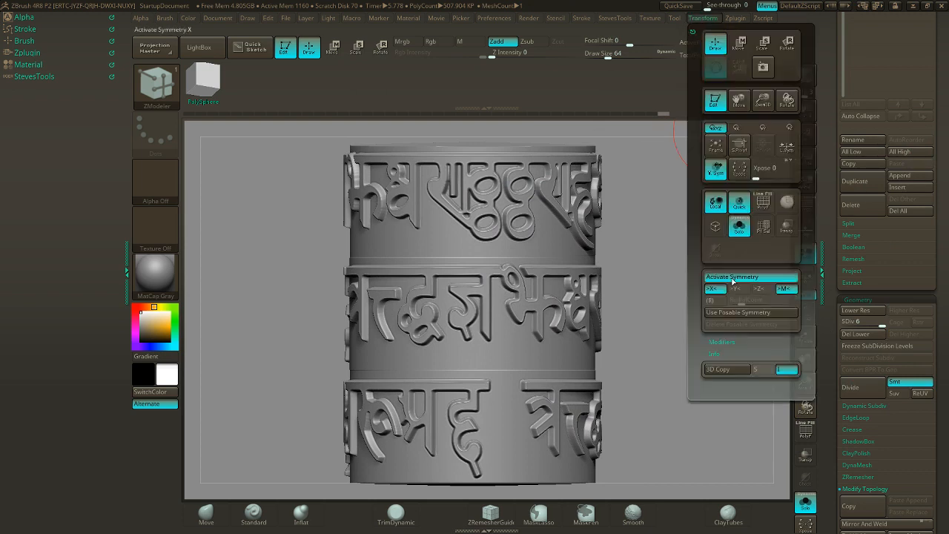
pyautogui.click(741, 289)
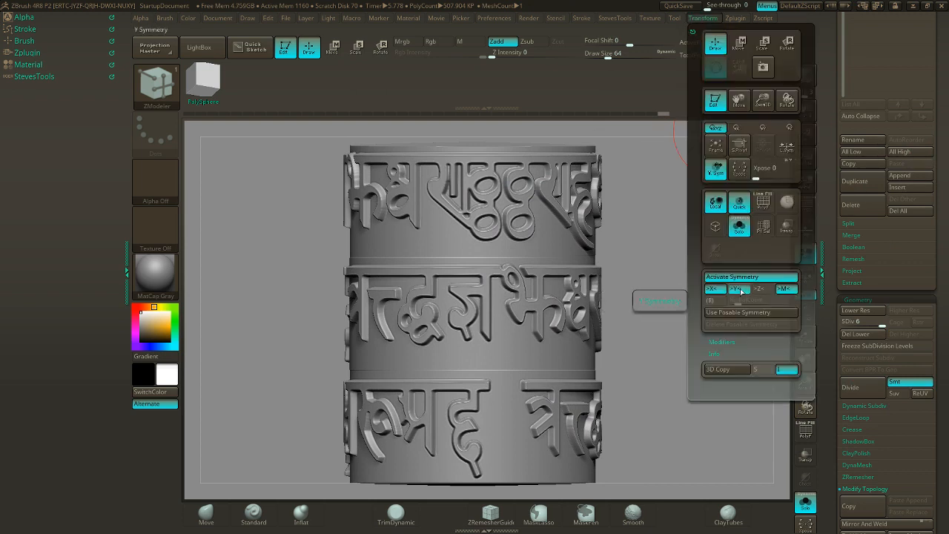
pyautogui.click(713, 288)
pyautogui.click(714, 300)
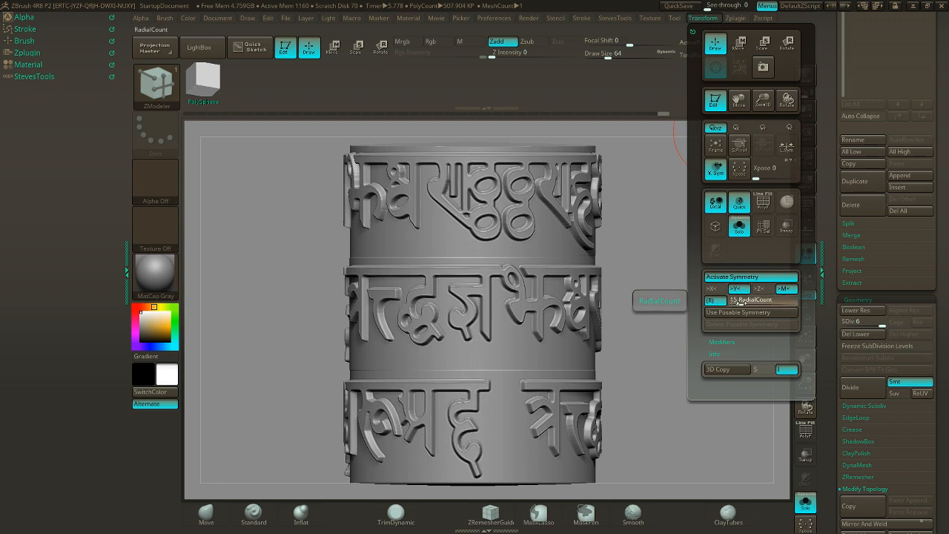
pyautogui.moveTo(736, 302); pyautogui.dragTo(756, 301)
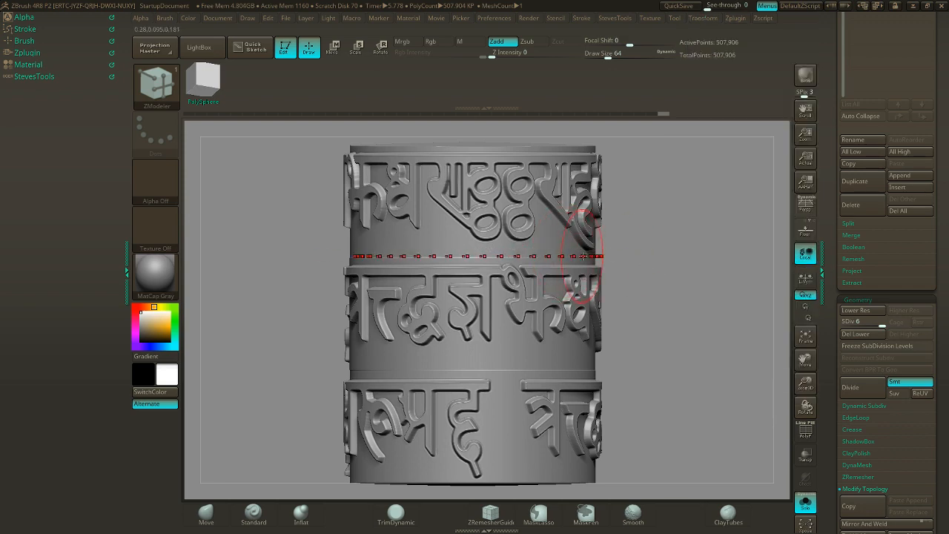
# - Switch to the Standard brush for sculpting the cylinder from an elevated view
pyautogui.moveTo(633, 252)
pyautogui.mouseDown()
pyautogui.moveTo(573, 250)
pyautogui.moveTo(679, 347)
pyautogui.mouseUp()
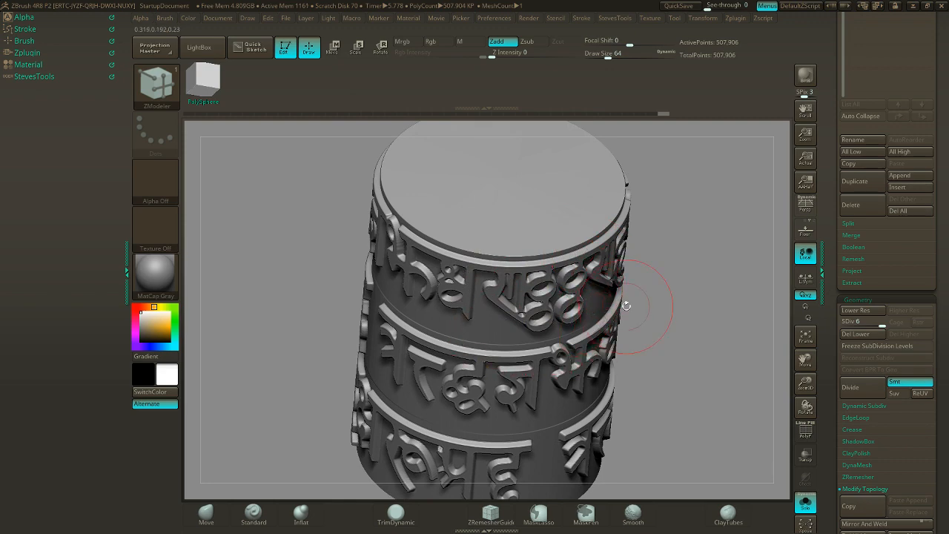
pyautogui.press('b')
pyautogui.press('s')
pyautogui.press('t')
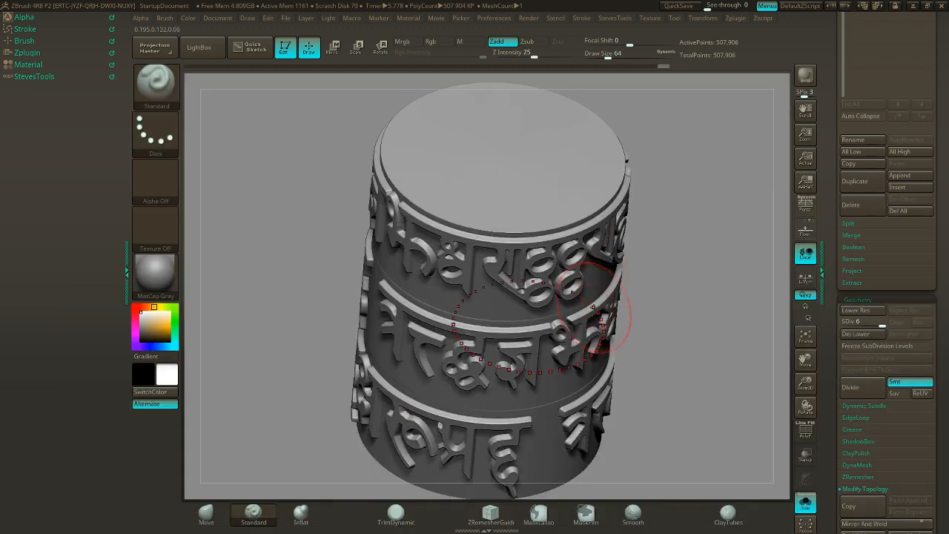
# - Turn on the floor grid to check the cylinder's position against the world axes
pyautogui.moveTo(636, 300); pyautogui.dragTo(643, 256)
pyautogui.keyDown('alt'); pyautogui.moveTo(709, 342); pyautogui.dragTo(689, 268); pyautogui.keyUp('alt')
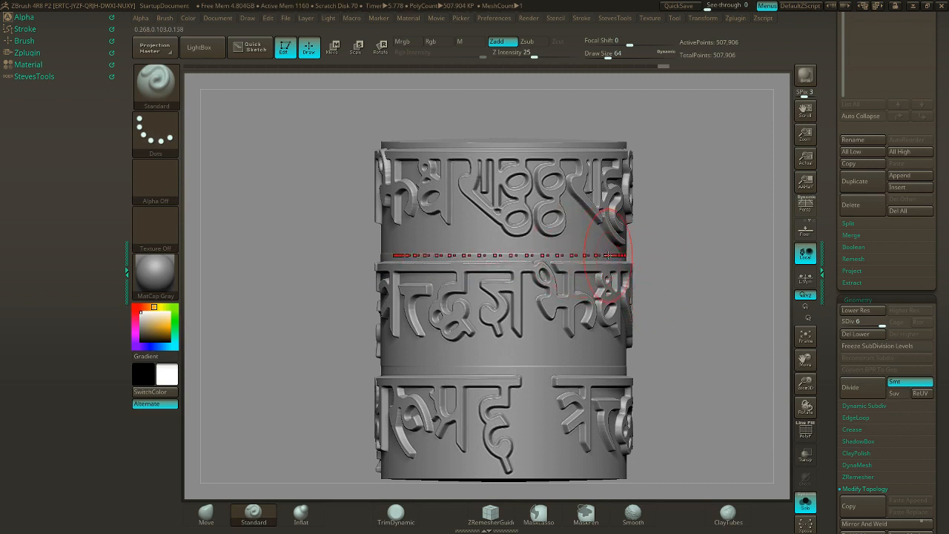
pyautogui.moveTo(645, 254); pyautogui.dragTo(786, 372)
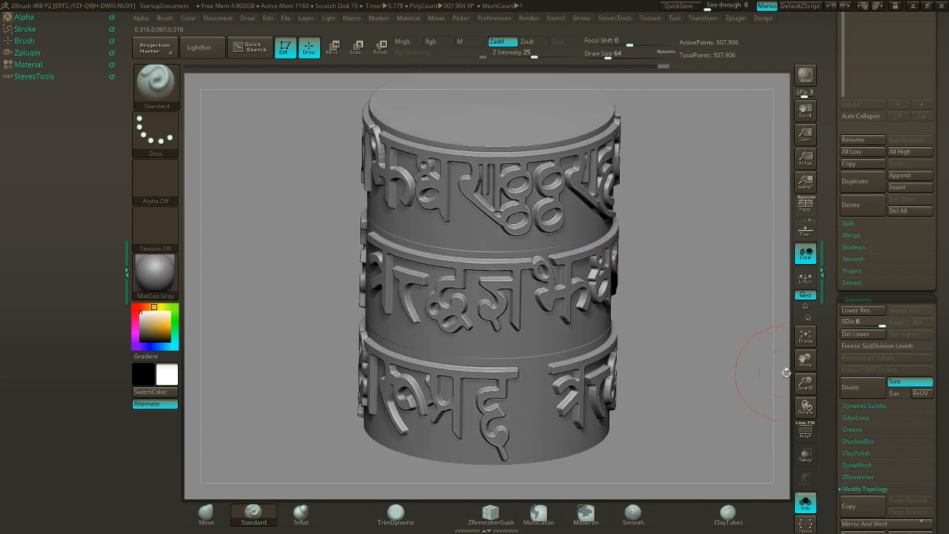
pyautogui.click(805, 232)
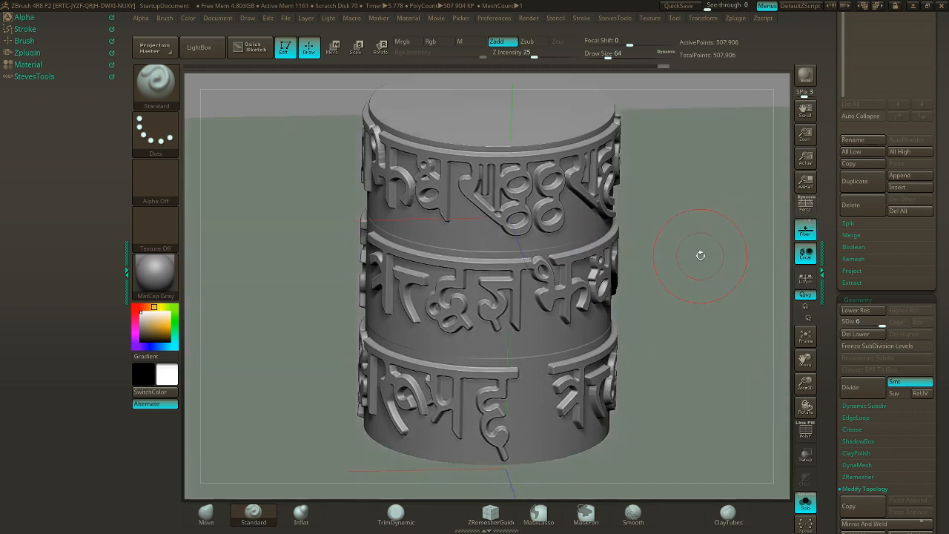
pyautogui.moveTo(699, 255); pyautogui.dragTo(575, 350)
# - Open the cylinder's deformation settings and apply Unify to recentre it on the world axes
pyautogui.moveTo(945, 388); pyautogui.dragTo(937, 221)
pyautogui.moveTo(896, 357); pyautogui.dragTo(896, 300)
pyautogui.click(884, 387)
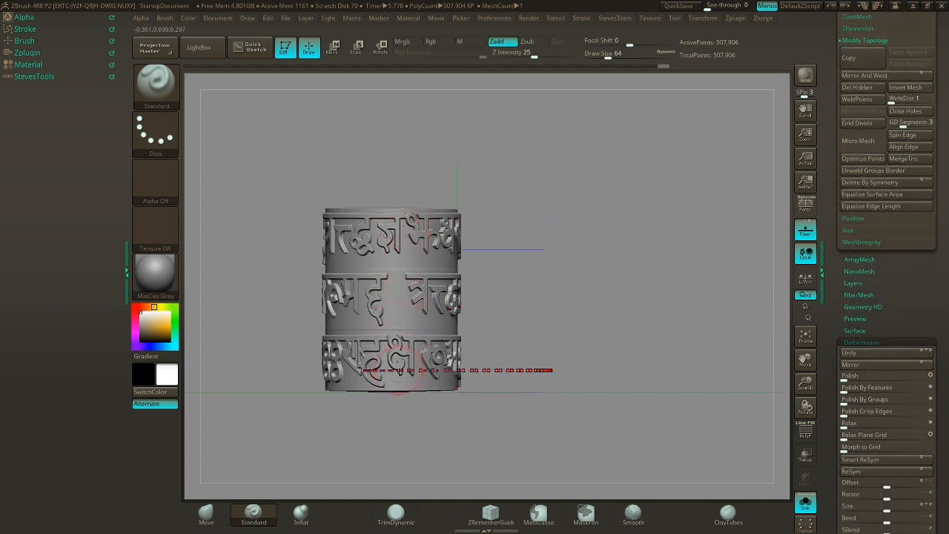
pyautogui.click(864, 354)
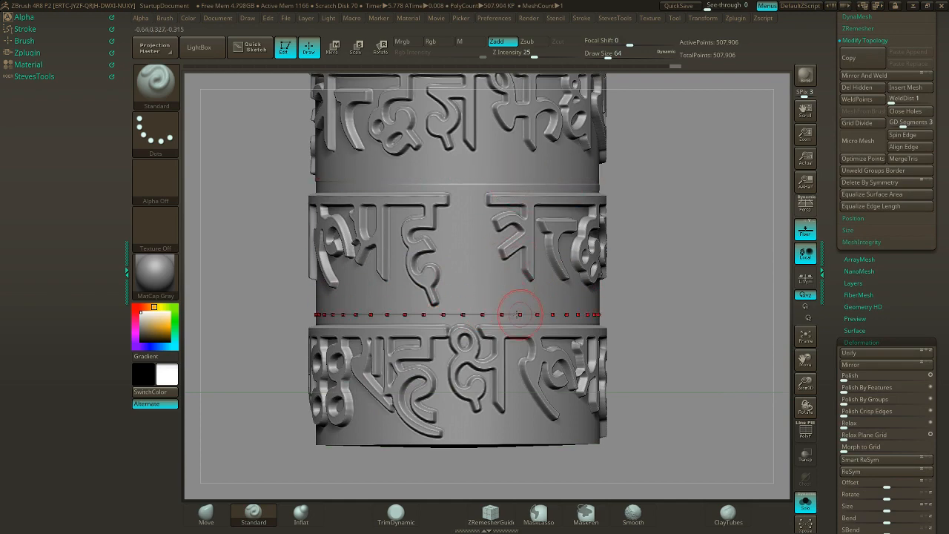
# - Frame the whole cylinder in a straight side view and switch to the ClayBuildup brush
pyautogui.press('f')
pyautogui.moveTo(625, 282); pyautogui.dragTo(648, 312)
pyautogui.moveTo(593, 260)
pyautogui.keyDown('shift'); pyautogui.mouseDown()
pyautogui.moveTo(597, 244)
pyautogui.moveTo(596, 276)
pyautogui.mouseUp(); pyautogui.keyUp('shift')
pyautogui.moveTo(622, 279); pyautogui.dragTo(778, 268)
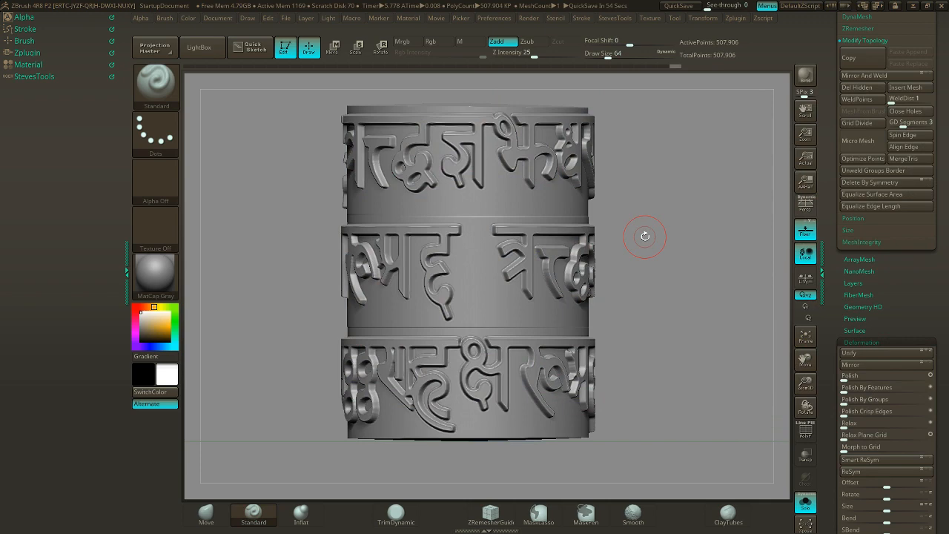
pyautogui.press('b')
pyautogui.press('c')
pyautogui.press('b')
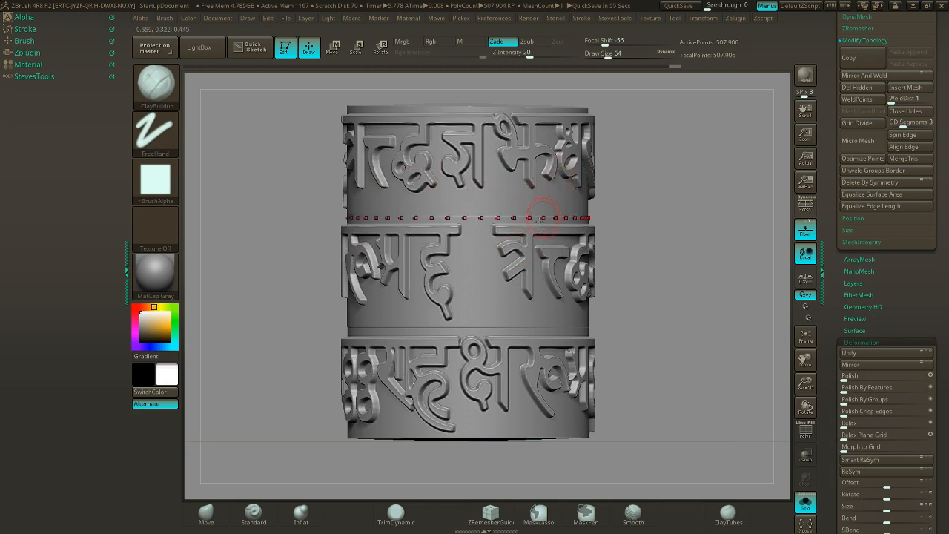
# - Undo a trial ClayBuildup stroke above the middle lettering row and reduce the draw size to 27
pyautogui.moveTo(515, 217); pyautogui.dragTo(519, 215)
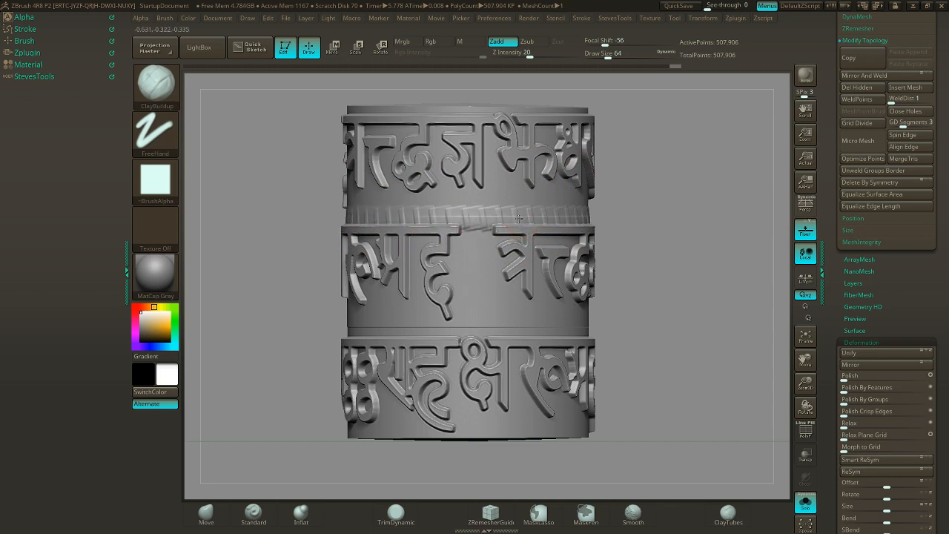
pyautogui.hotkey('ctrl', 'z')
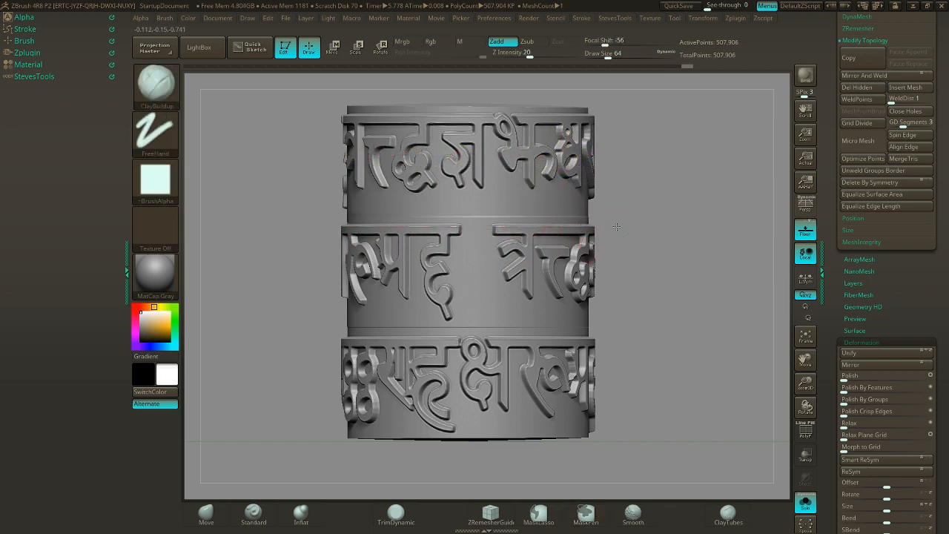
pyautogui.keyDown('alt'); pyautogui.moveTo(615, 227); pyautogui.dragTo(638, 222); pyautogui.keyUp('alt')
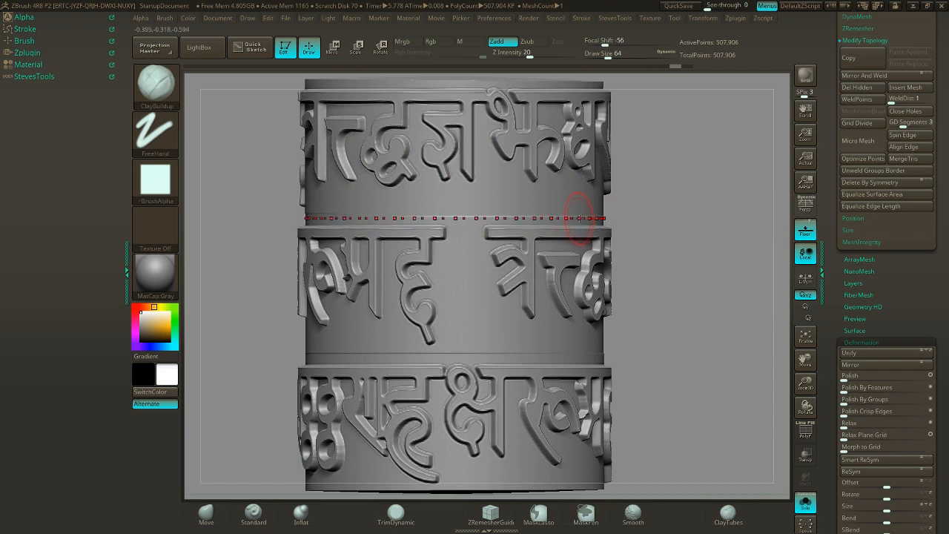
pyautogui.press('s')
pyautogui.moveTo(576, 218); pyautogui.dragTo(573, 218)
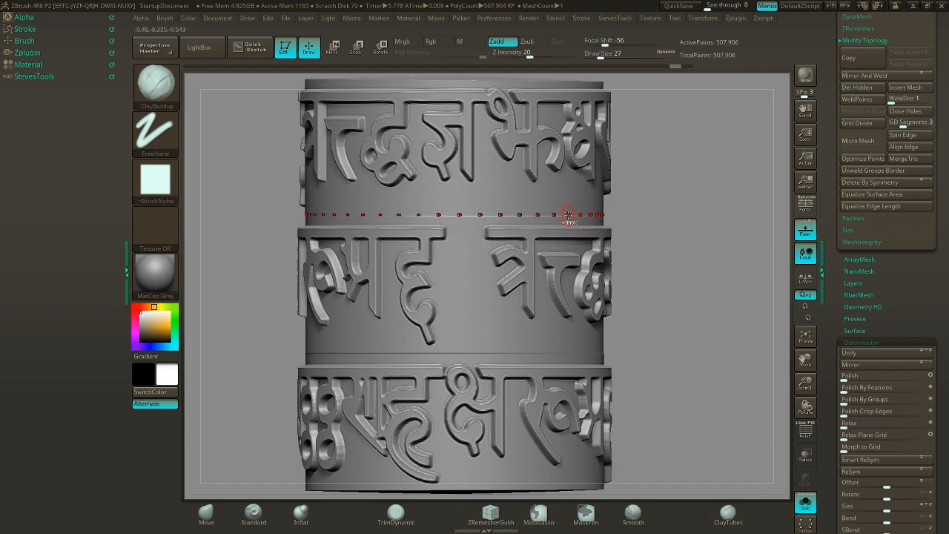
pyautogui.press('ctrl')
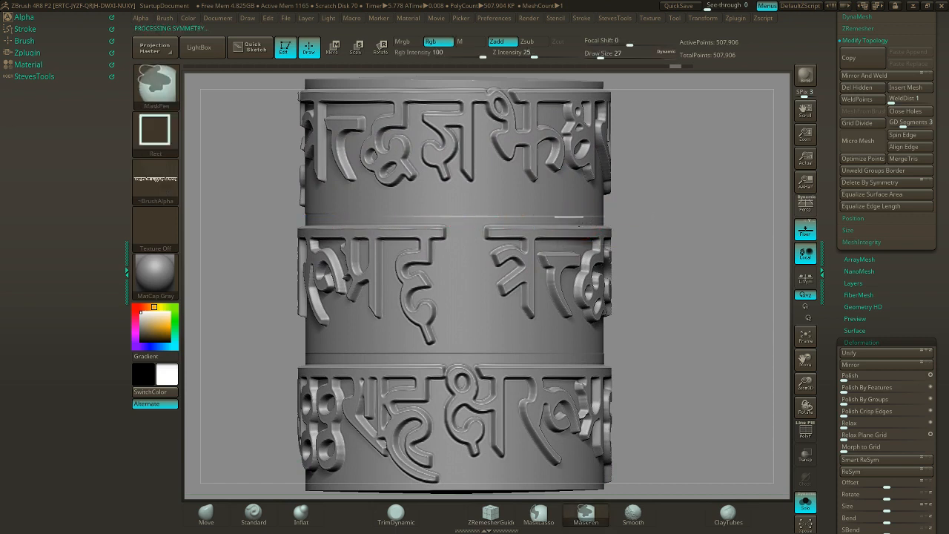
pyautogui.press('f')
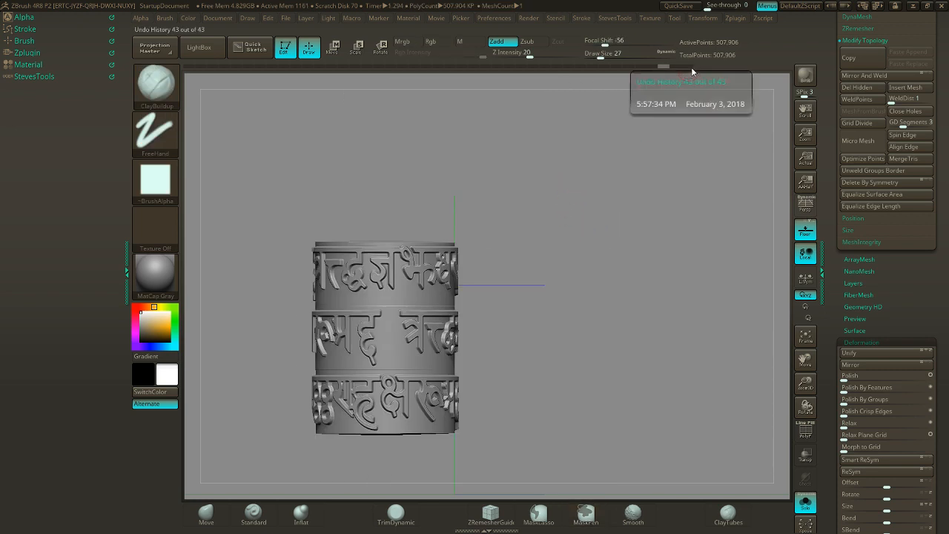
pyautogui.press('f')
pyautogui.press('ctrl')
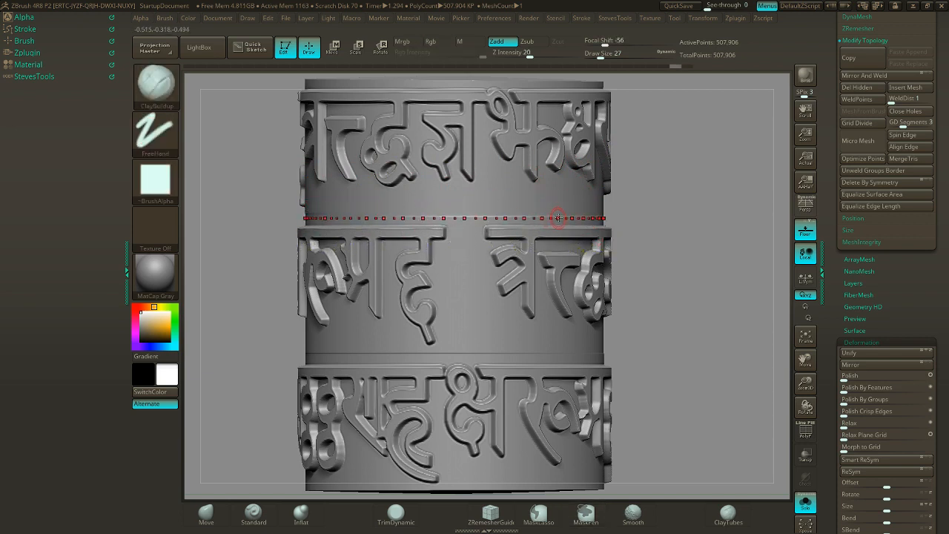
# - Raise the radial symmetry count and build up a raised band around the cylinder between the top and middle lettering rows
pyautogui.click(708, 18)
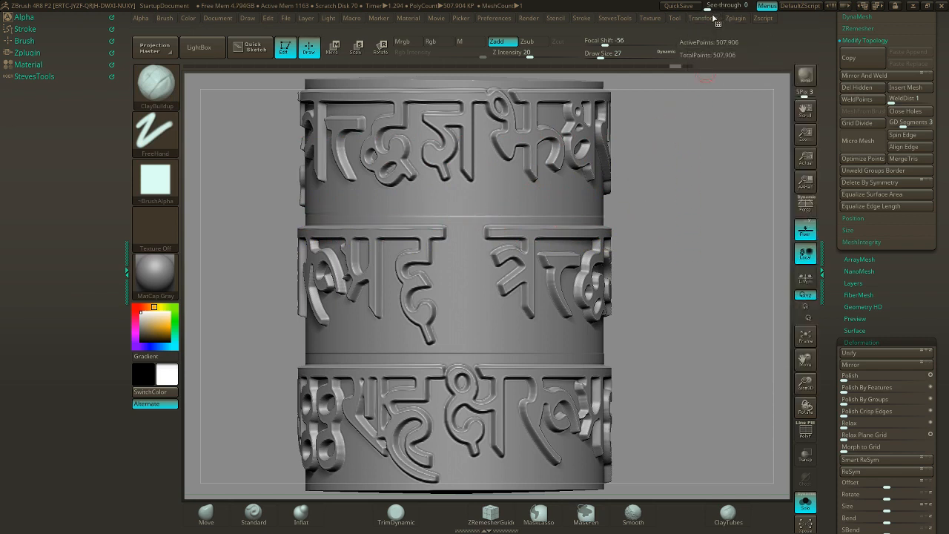
pyautogui.click(709, 18)
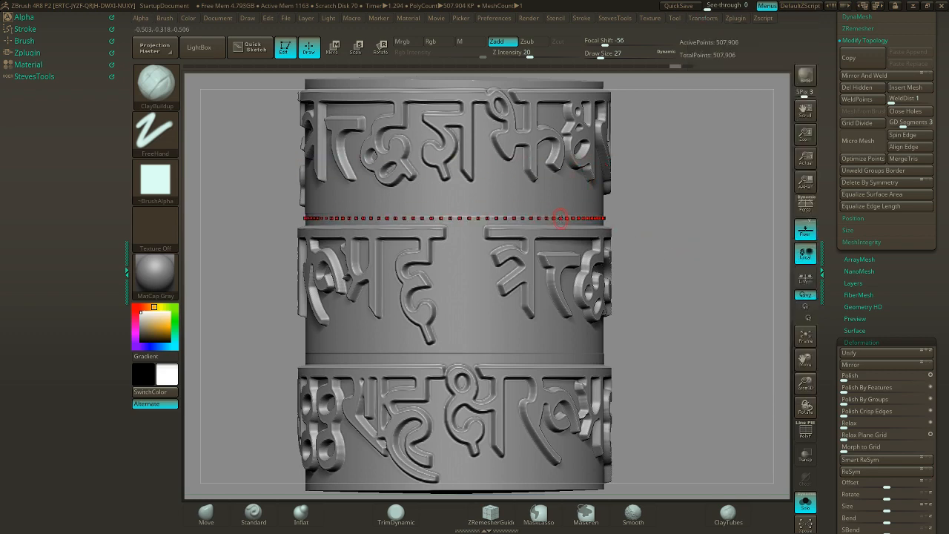
pyautogui.moveTo(559, 217); pyautogui.dragTo(554, 217)
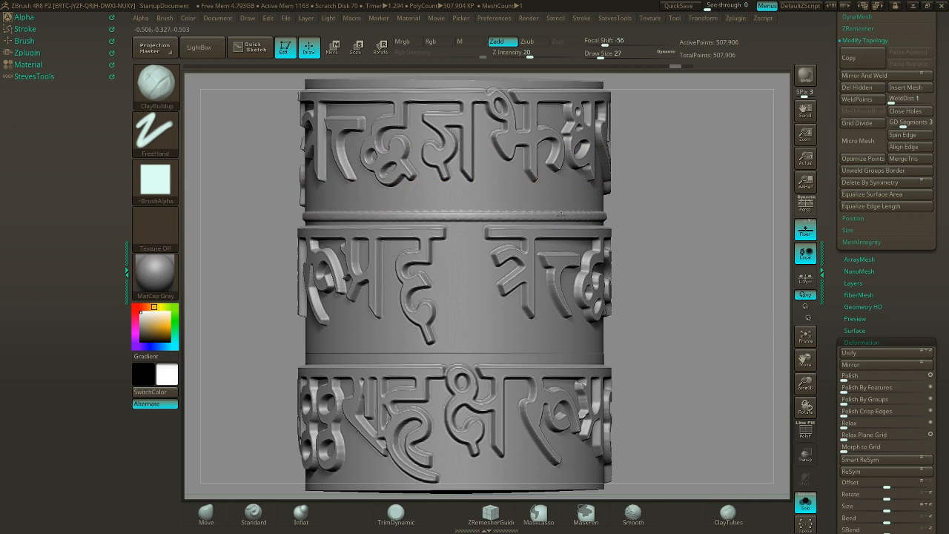
pyautogui.moveTo(561, 213); pyautogui.dragTo(552, 216)
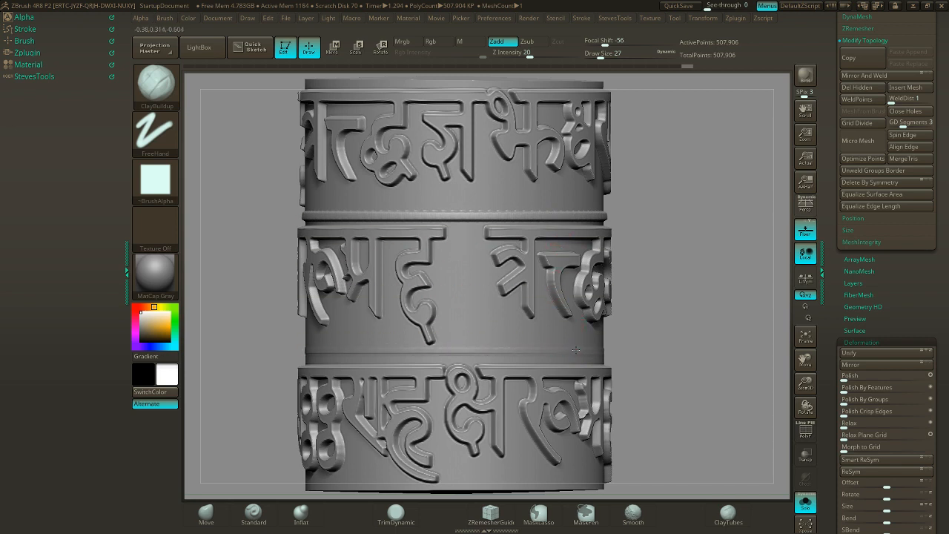
# - Build up matching raised bands between the middle and bottom lettering rows and around the bottom and top rims
pyautogui.moveTo(578, 350)
pyautogui.mouseDown()
pyautogui.moveTo(586, 350)
pyautogui.moveTo(577, 350)
pyautogui.mouseUp()
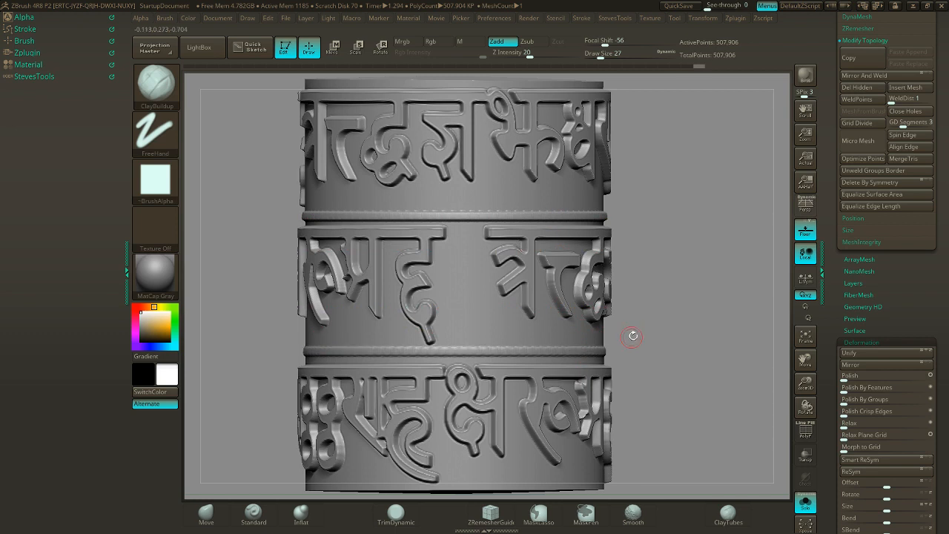
pyautogui.moveTo(642, 338)
pyautogui.mouseDown()
pyautogui.moveTo(631, 292)
pyautogui.moveTo(615, 388)
pyautogui.mouseUp()
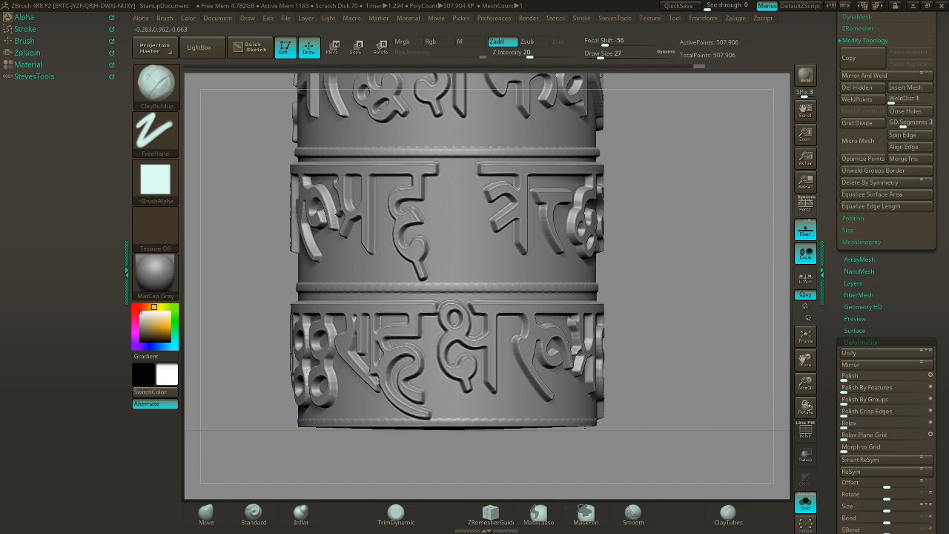
pyautogui.moveTo(586, 427); pyautogui.dragTo(589, 426)
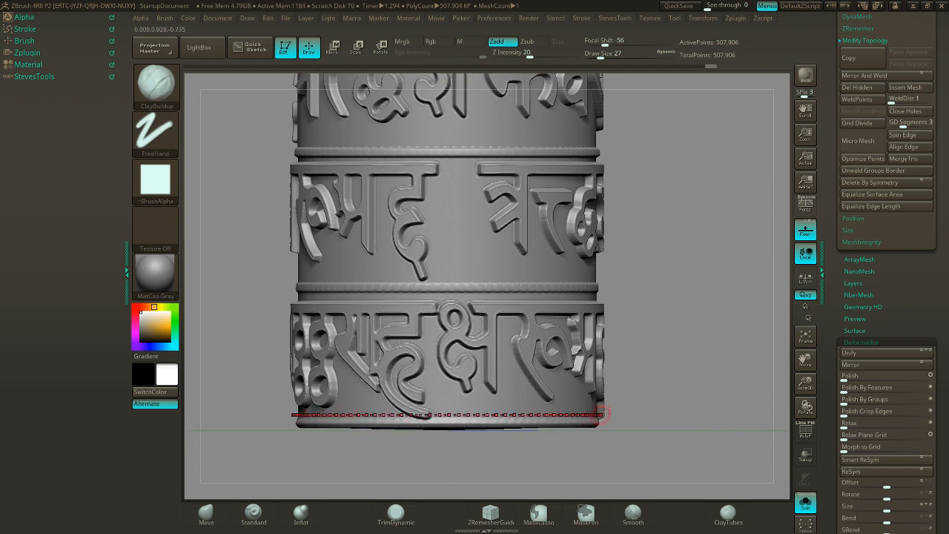
pyautogui.moveTo(644, 316); pyautogui.dragTo(622, 252)
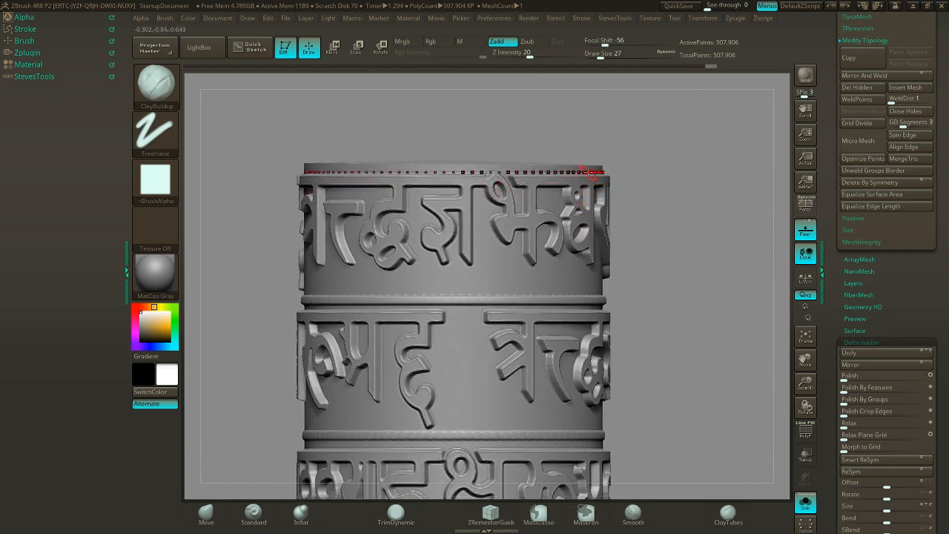
pyautogui.moveTo(593, 164); pyautogui.dragTo(587, 167)
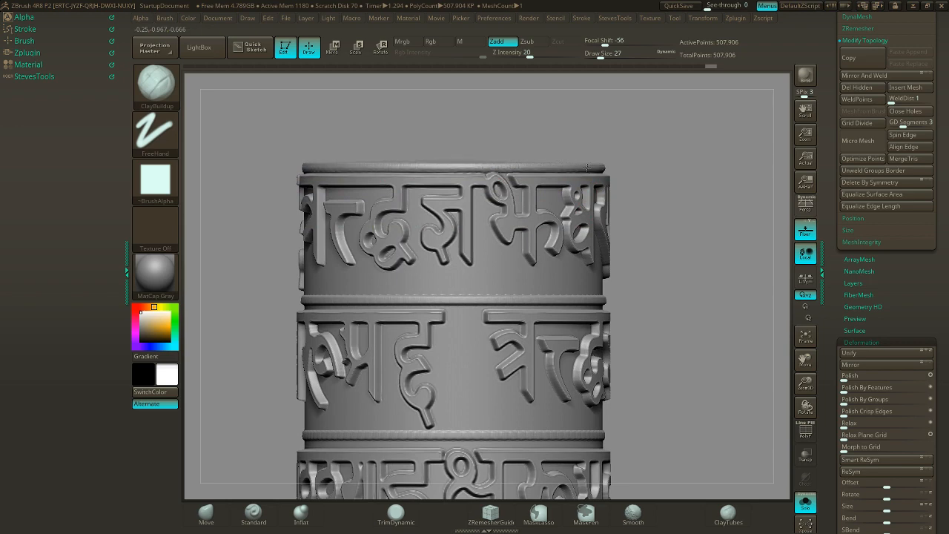
# - Reduce the draw size to 18 and smooth the upper raised band and the cylinder's top rim
pyautogui.keyDown('alt'); pyautogui.moveTo(655, 227); pyautogui.dragTo(735, 275); pyautogui.keyUp('alt')
pyautogui.keyDown('alt'); pyautogui.moveTo(714, 323); pyautogui.dragTo(747, 237); pyautogui.keyUp('alt')
pyautogui.press('s')
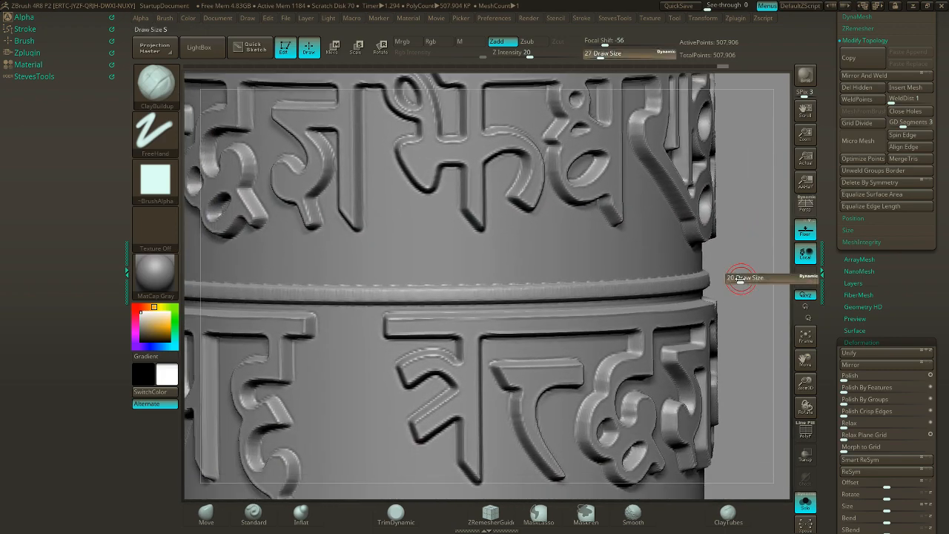
pyautogui.moveTo(743, 279); pyautogui.dragTo(739, 280)
pyautogui.moveTo(599, 286)
pyautogui.keyDown('shift'); pyautogui.mouseDown()
pyautogui.moveTo(587, 287)
pyautogui.moveTo(601, 287)
pyautogui.mouseUp(); pyautogui.keyUp('shift')
pyautogui.keyDown('alt'); pyautogui.moveTo(705, 229); pyautogui.dragTo(741, 289); pyautogui.keyUp('alt')
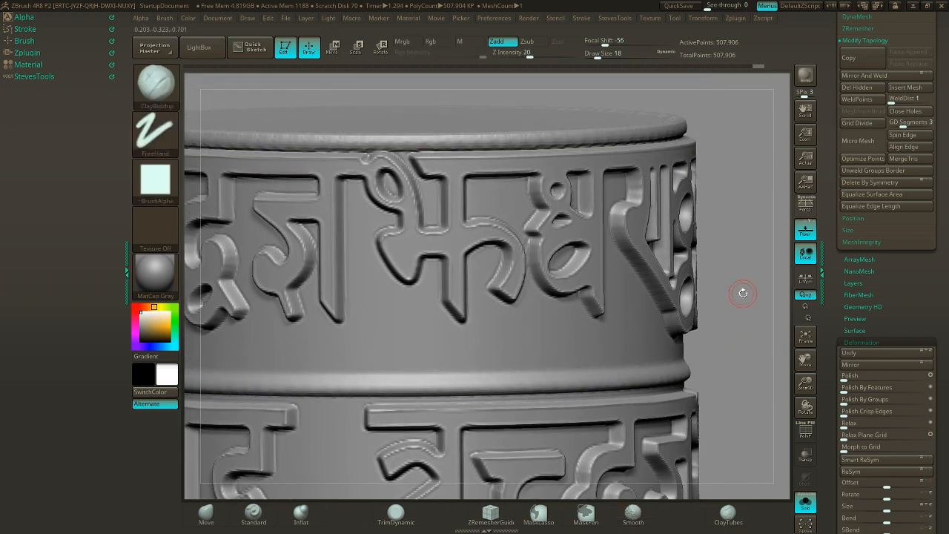
pyautogui.moveTo(639, 136)
pyautogui.keyDown('shift'); pyautogui.mouseDown()
pyautogui.moveTo(617, 137)
pyautogui.moveTo(614, 127)
pyautogui.moveTo(669, 138)
pyautogui.mouseUp(); pyautogui.keyUp('shift')
# - Smooth the raised band above the bottom lettering row and the cylinder's bottom rim
pyautogui.moveTo(735, 295)
pyautogui.keyDown('alt'); pyautogui.mouseDown()
pyautogui.moveTo(774, 269)
pyautogui.moveTo(729, 168)
pyautogui.mouseUp(); pyautogui.keyUp('alt')
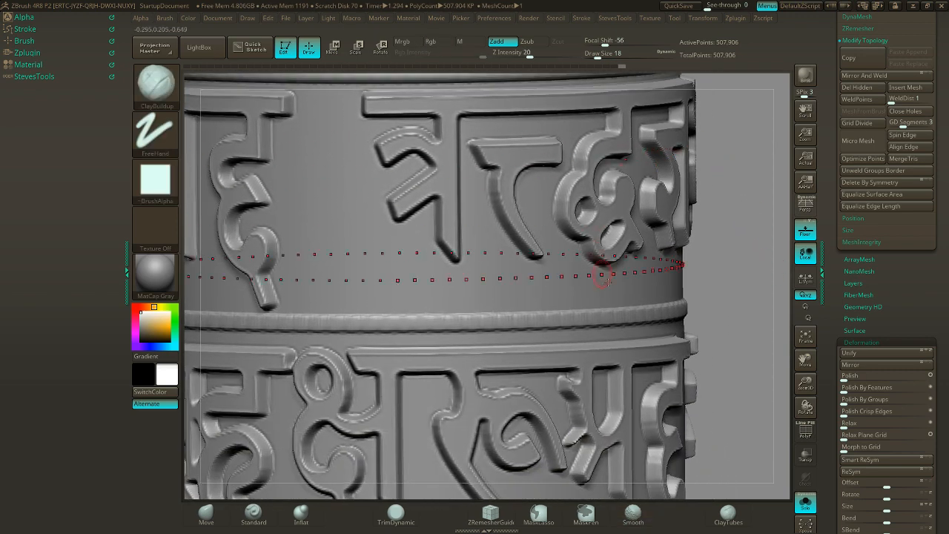
pyautogui.moveTo(610, 318)
pyautogui.keyDown('shift'); pyautogui.mouseDown()
pyautogui.moveTo(637, 320)
pyautogui.moveTo(572, 319)
pyautogui.moveTo(601, 307)
pyautogui.mouseUp(); pyautogui.keyUp('shift')
pyautogui.keyDown('alt'); pyautogui.moveTo(724, 326); pyautogui.dragTo(739, 191); pyautogui.keyUp('alt')
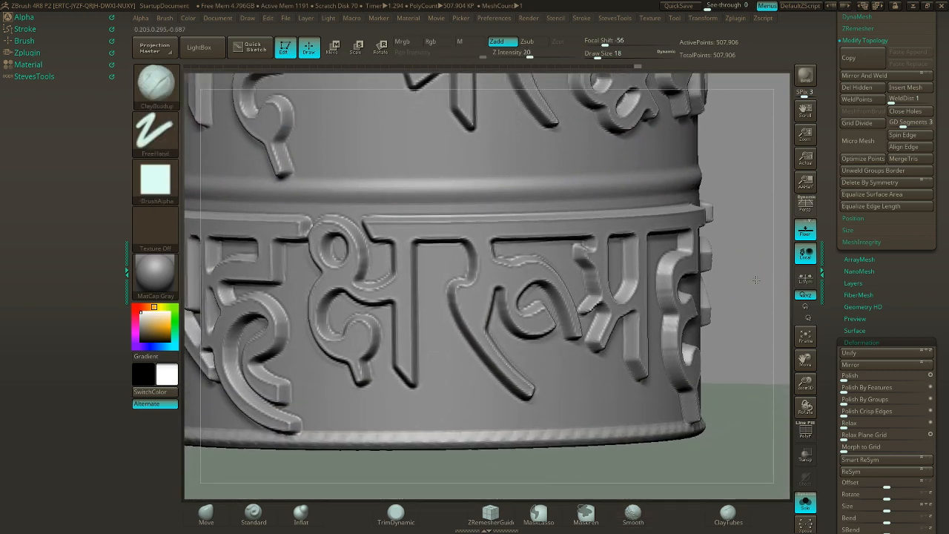
pyautogui.keyDown('alt'); pyautogui.moveTo(756, 280); pyautogui.dragTo(751, 222); pyautogui.keyUp('alt')
pyautogui.moveTo(620, 373)
pyautogui.keyDown('shift'); pyautogui.mouseDown()
pyautogui.moveTo(599, 375)
pyautogui.moveTo(639, 375)
pyautogui.moveTo(604, 372)
pyautogui.mouseUp(); pyautogui.keyUp('shift')
pyautogui.moveTo(734, 298)
pyautogui.keyDown('alt'); pyautogui.mouseDown()
pyautogui.moveTo(694, 258)
pyautogui.moveTo(659, 299)
pyautogui.mouseUp(); pyautogui.keyUp('alt')
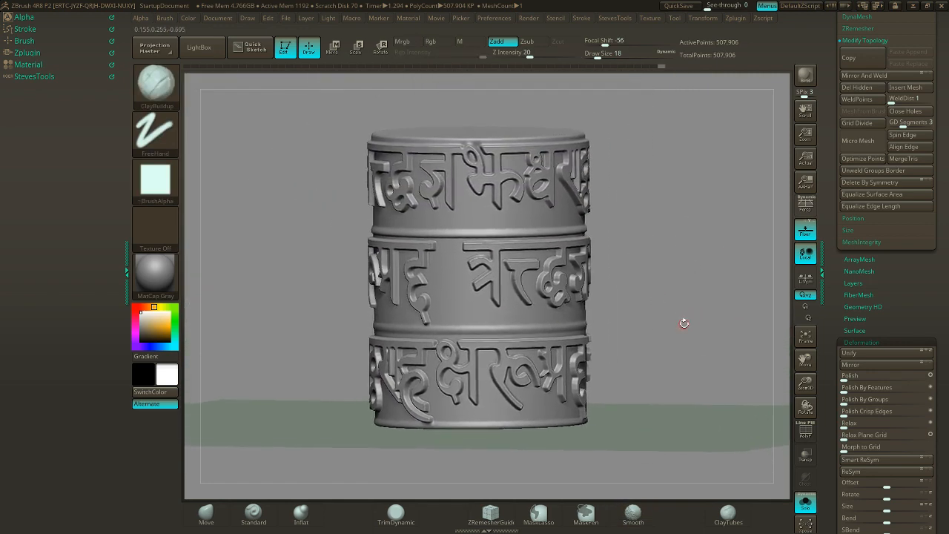
# - Smooth the edge of the cylinder's top cap from an elevated view
pyautogui.moveTo(639, 267)
pyautogui.mouseDown()
pyautogui.moveTo(630, 262)
pyautogui.moveTo(646, 250)
pyautogui.moveTo(653, 213)
pyautogui.moveTo(707, 334)
pyautogui.mouseUp()
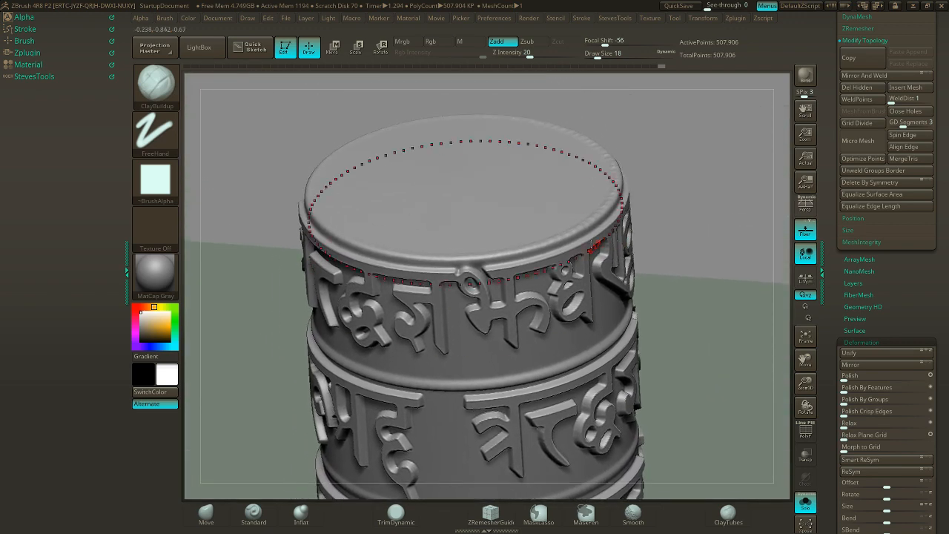
pyautogui.moveTo(582, 222)
pyautogui.keyDown('shift'); pyautogui.mouseDown()
pyautogui.moveTo(566, 226)
pyautogui.moveTo(581, 225)
pyautogui.mouseUp(); pyautogui.keyUp('shift')
pyautogui.moveTo(674, 242)
pyautogui.mouseDown()
pyautogui.moveTo(667, 222)
pyautogui.moveTo(640, 212)
pyautogui.mouseUp()
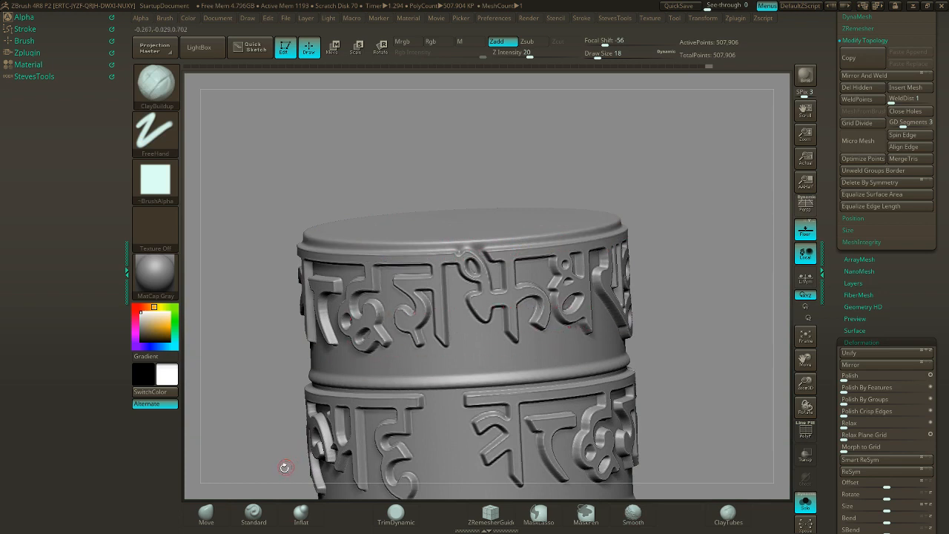
# - Pull the top rim's edge with the Move brush and inspect the cylinder's topology with the polyframe briefly shown
pyautogui.click(206, 512)
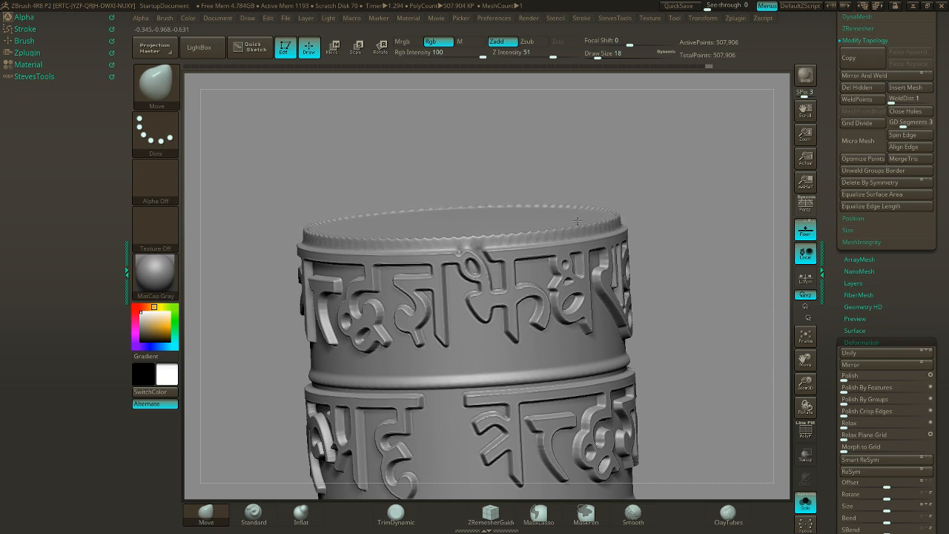
pyautogui.moveTo(631, 203)
pyautogui.mouseDown()
pyautogui.moveTo(655, 210)
pyautogui.moveTo(641, 224)
pyautogui.moveTo(654, 205)
pyautogui.moveTo(644, 229)
pyautogui.moveTo(682, 222)
pyautogui.moveTo(698, 205)
pyautogui.moveTo(699, 223)
pyautogui.moveTo(603, 218)
pyautogui.moveTo(660, 223)
pyautogui.moveTo(682, 312)
pyautogui.mouseUp()
pyautogui.click(804, 433)
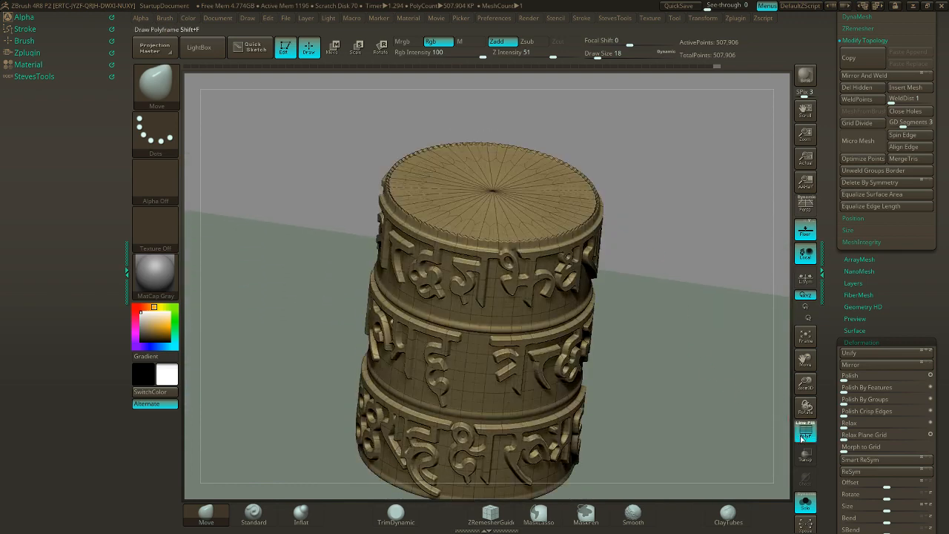
pyautogui.click(804, 434)
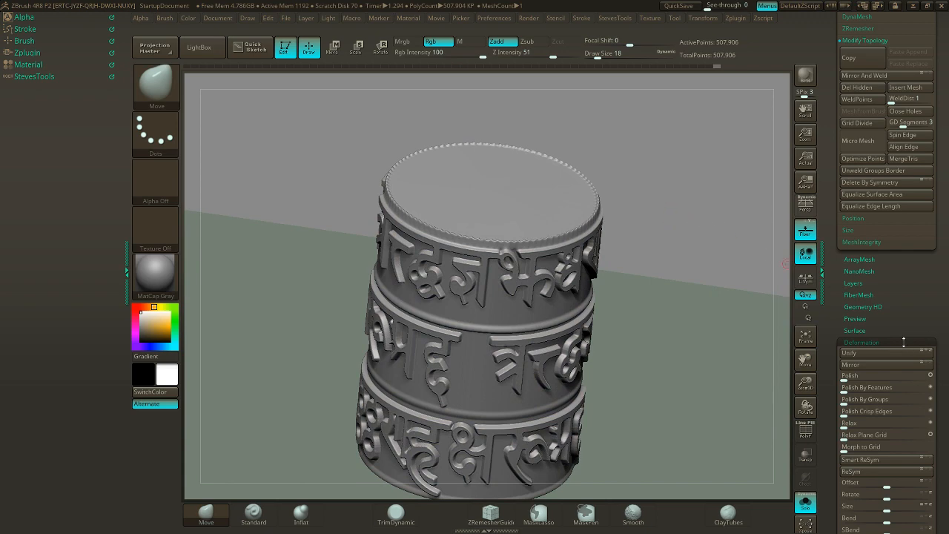
# - Lower the cylinder to subdivision level 1 and check its shape against the prayer wheel reference photo
pyautogui.scroll(5, 919, 338)
pyautogui.moveTo(871, 199); pyautogui.dragTo(839, 199)
pyautogui.hotkey('alt', 'Tab')
pyautogui.moveTo(700, 316); pyautogui.dragTo(648, 345)
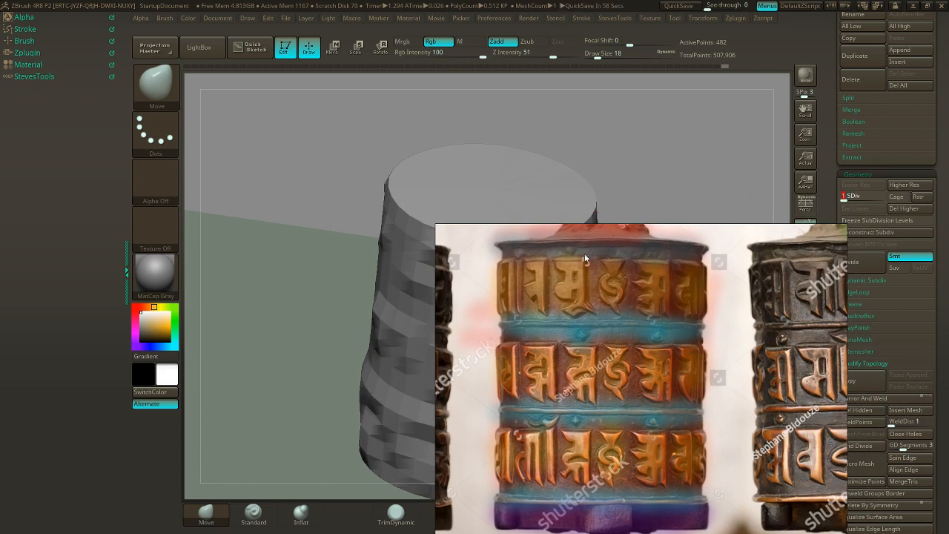
pyautogui.hotkey('alt', 'Tab')
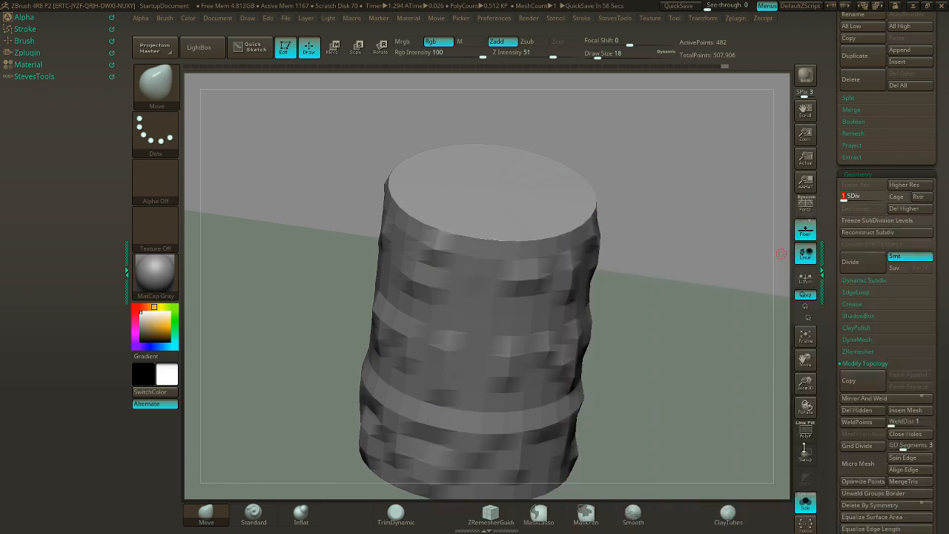
# - Turn on the polyframe display and duplicate the cylinder subtool at its lowest subdivision level
pyautogui.click(804, 428)
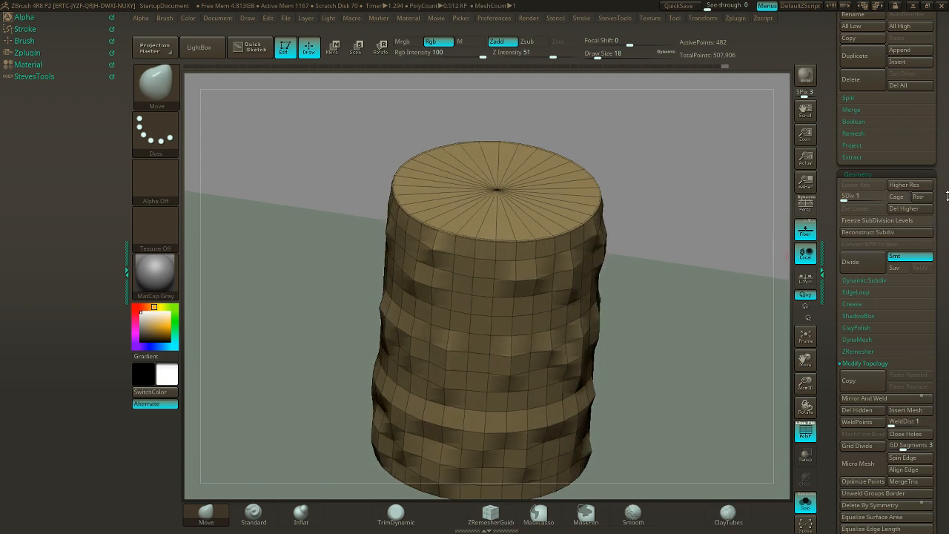
pyautogui.moveTo(947, 196); pyautogui.dragTo(944, 442)
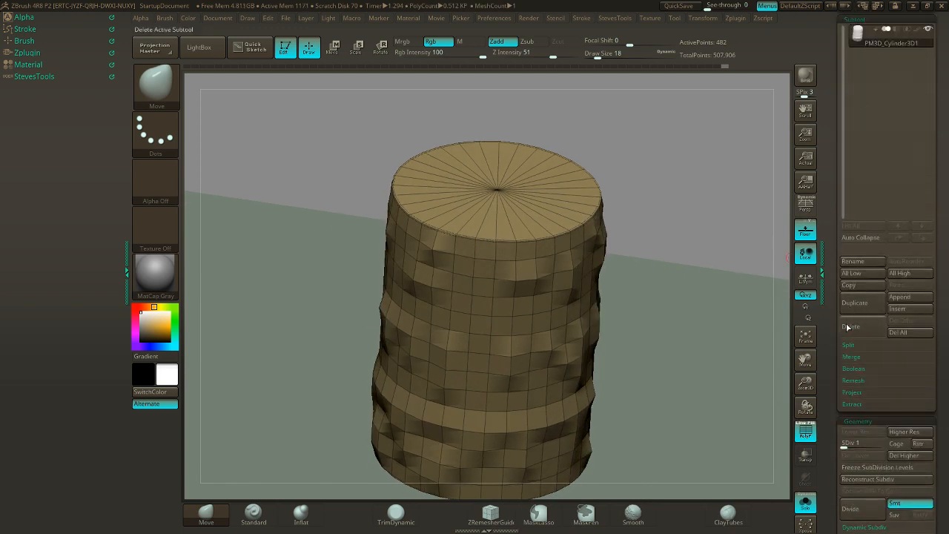
pyautogui.click(854, 303)
pyautogui.moveTo(925, 51)
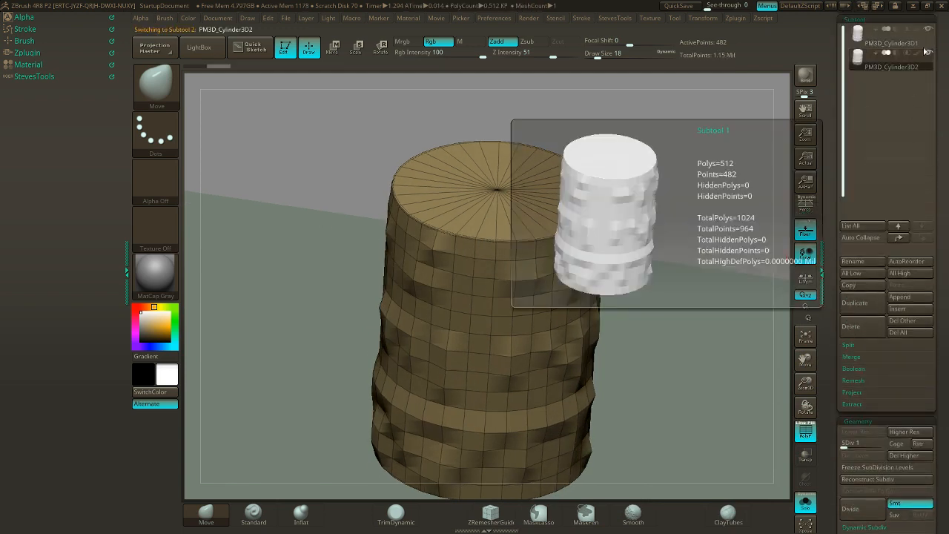
# - Rename the original cylinder subtool as Body and its duplicate as Cap
pyautogui.click(919, 45)
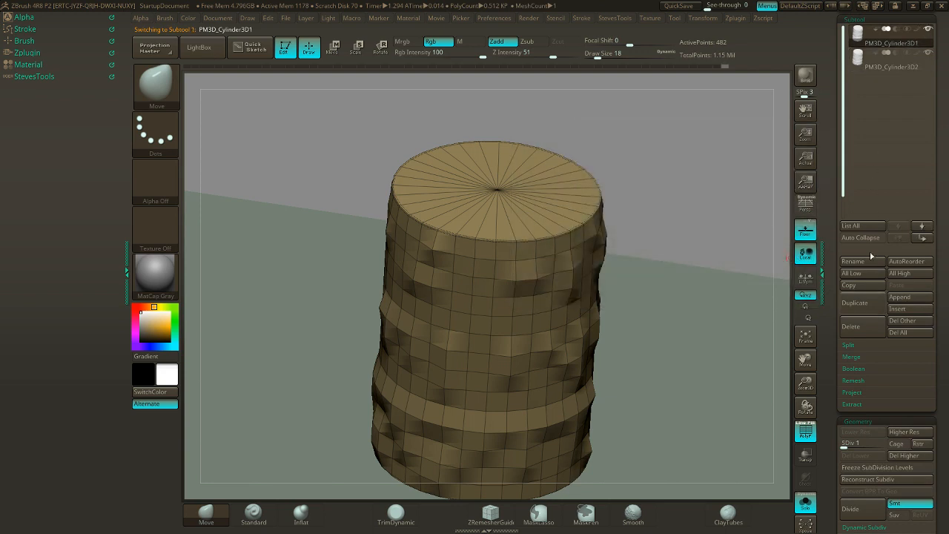
pyautogui.click(852, 261)
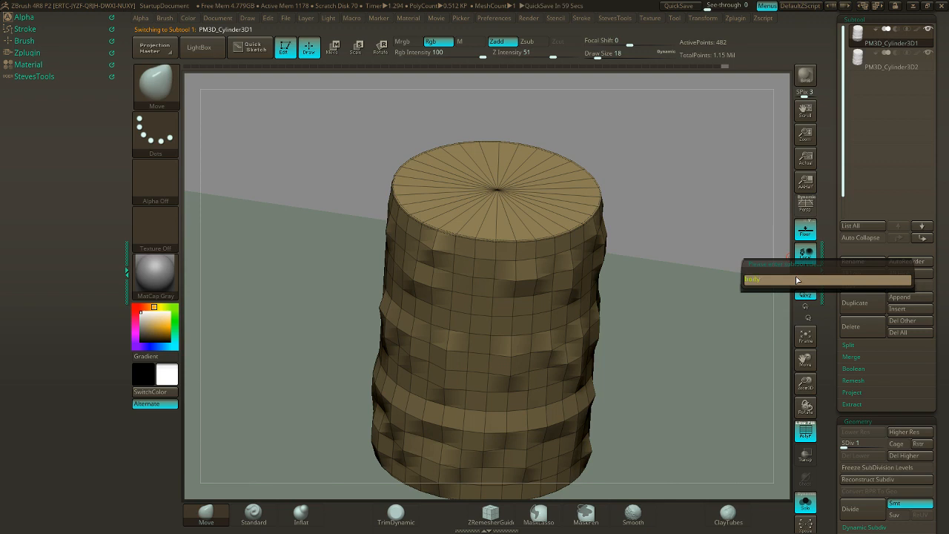
pyautogui.write('Body')
pyautogui.press('Return')
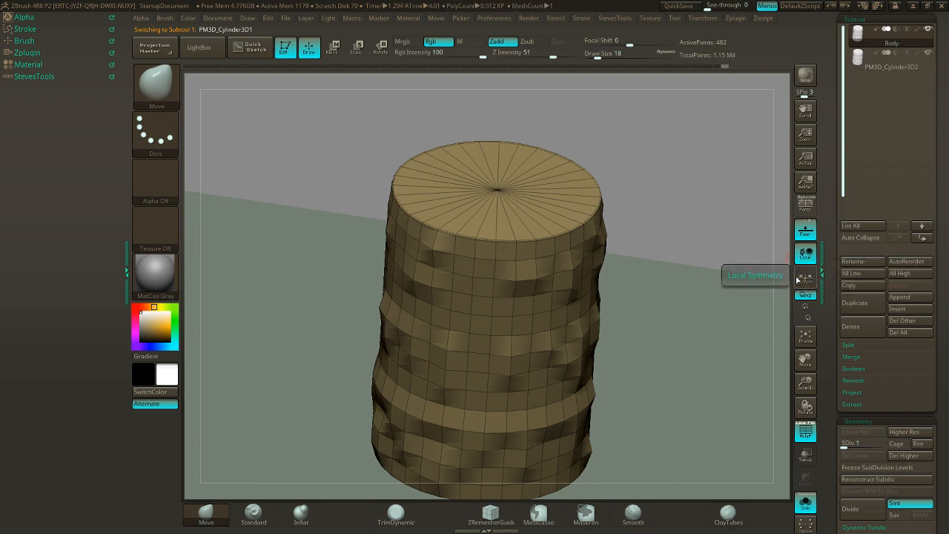
pyautogui.click(910, 70)
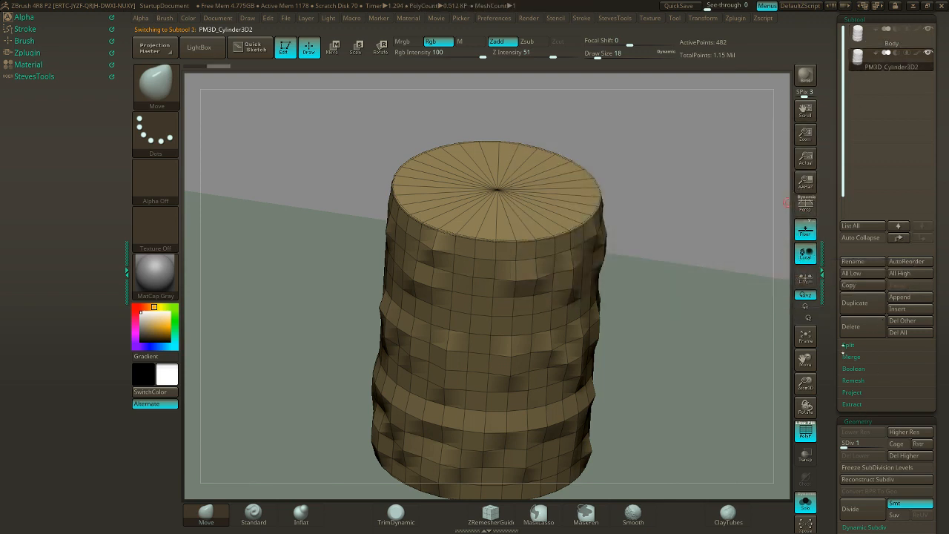
pyautogui.click(852, 261)
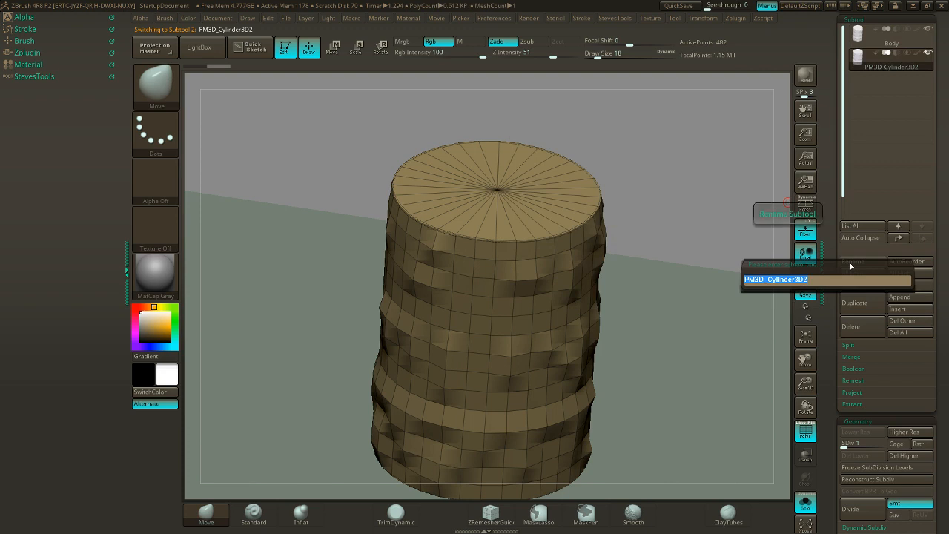
pyautogui.write('Cap')
pyautogui.press('Return')
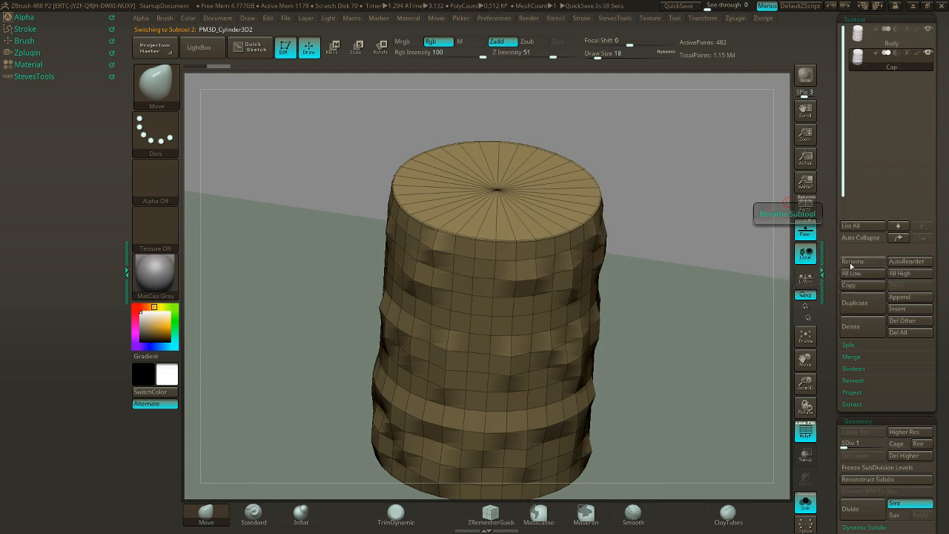
# - Hide everything on the Cap subtool except its flat top disc, using a rectangular selection from a straight side view
pyautogui.moveTo(938, 233); pyautogui.dragTo(937, 227)
pyautogui.keyDown('shift'); pyautogui.moveTo(649, 193); pyautogui.dragTo(657, 180); pyautogui.keyUp('shift')
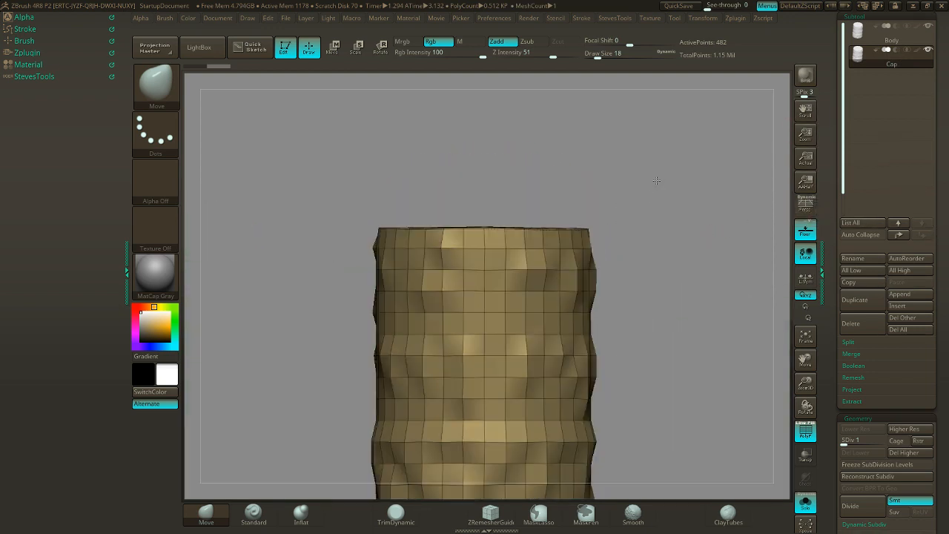
pyautogui.press('f')
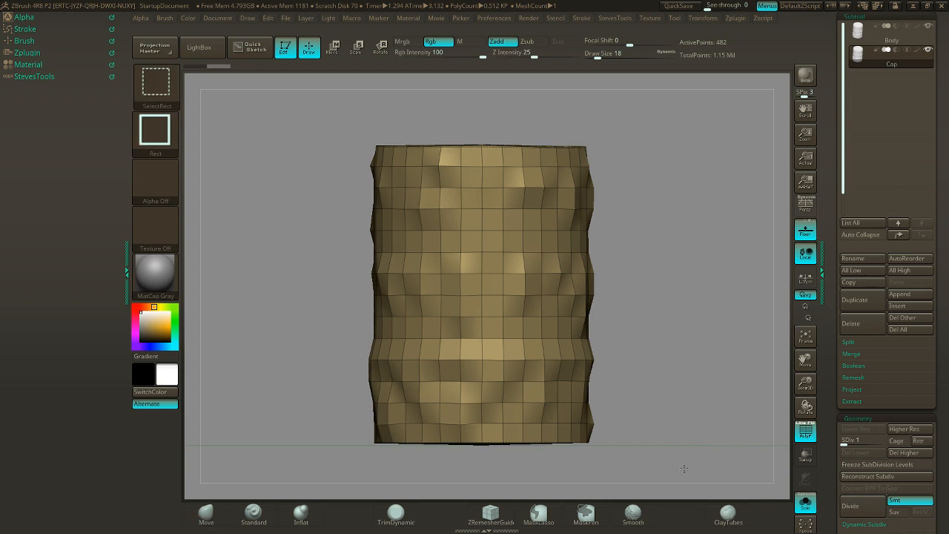
pyautogui.moveTo(682, 468)
pyautogui.keyDown('ctrl'); pyautogui.keyDown('shift'); pyautogui.mouseDown()
pyautogui.moveTo(339, 169)
pyautogui.moveTo(306, 158)
pyautogui.mouseUp(); pyautogui.keyUp('shift'); pyautogui.keyUp('ctrl')
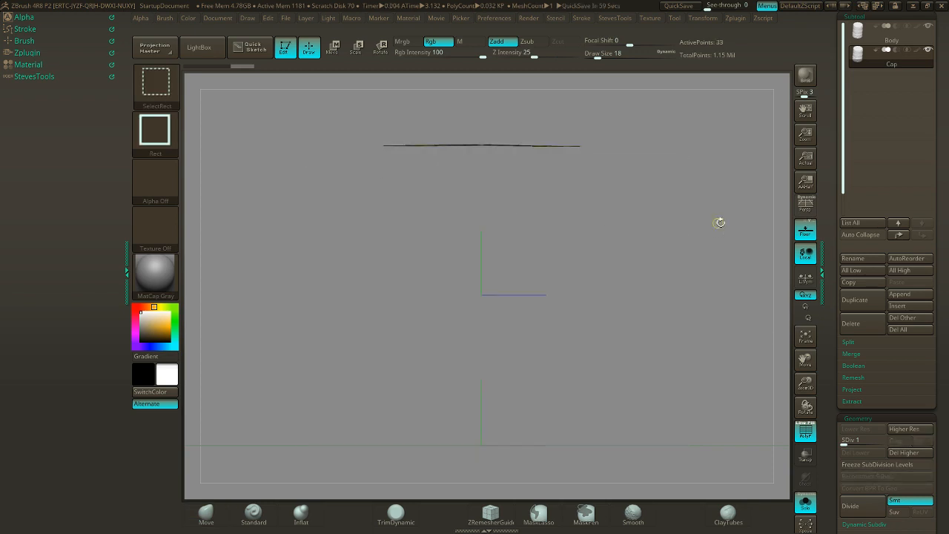
# - Delete the Cap disc's higher subdivision levels
pyautogui.moveTo(718, 220); pyautogui.dragTo(682, 292)
pyautogui.press('`')
pyautogui.click(684, 172)
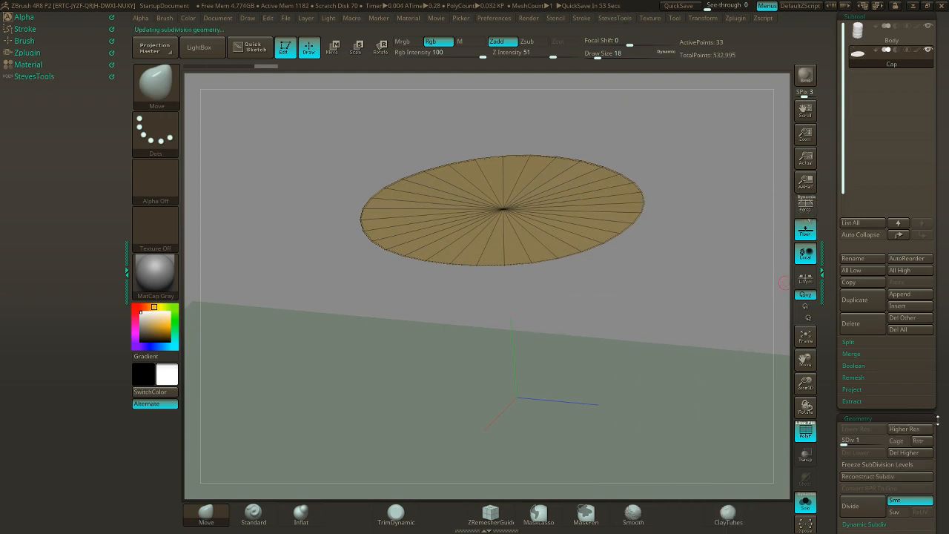
pyautogui.scroll(-3, 926, 400)
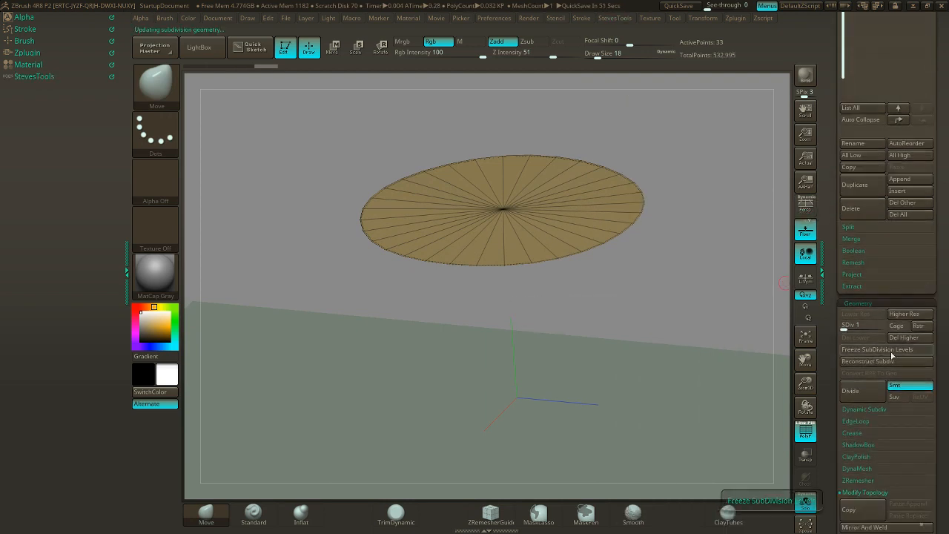
pyautogui.moveTo(622, 303); pyautogui.dragTo(651, 328)
pyautogui.moveTo(655, 325)
pyautogui.keyDown('alt'); pyautogui.mouseDown()
pyautogui.moveTo(657, 380)
pyautogui.moveTo(646, 318)
pyautogui.moveTo(660, 296)
pyautogui.mouseUp(); pyautogui.keyUp('alt')
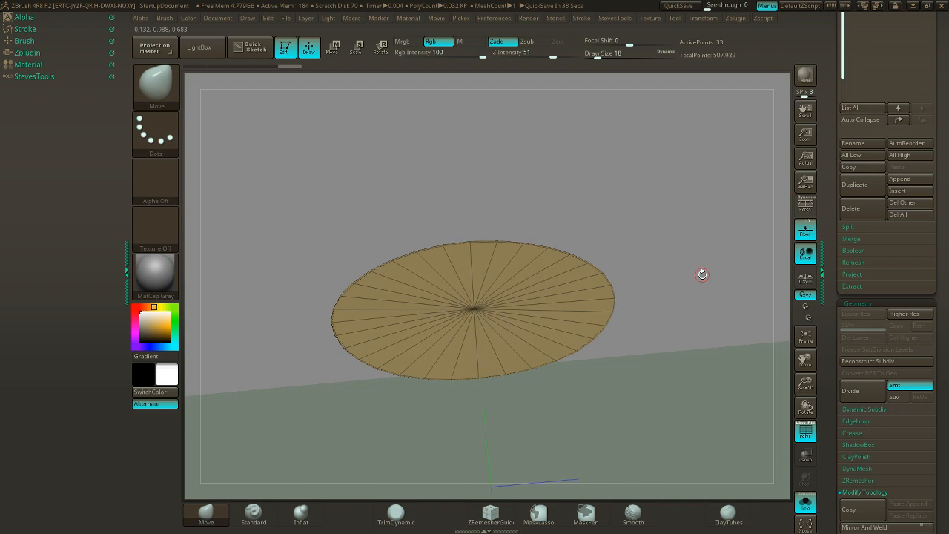
# - Switch to the ZModeler brush for editing the Cap disc's polygons
pyautogui.press('b')
pyautogui.press('z')
pyautogui.press('m')
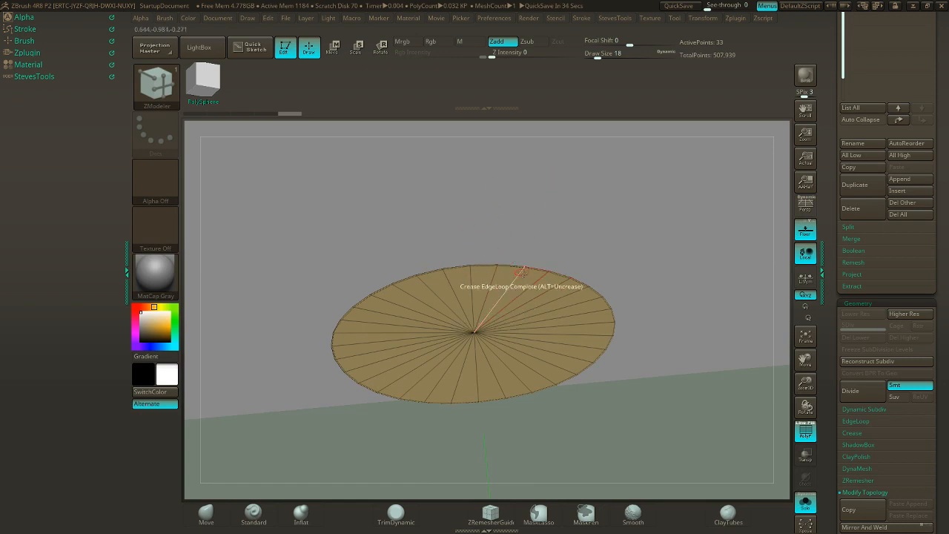
pyautogui.moveTo(511, 275); pyautogui.dragTo(515, 255)
pyautogui.hotkey('ctrl', 'z')
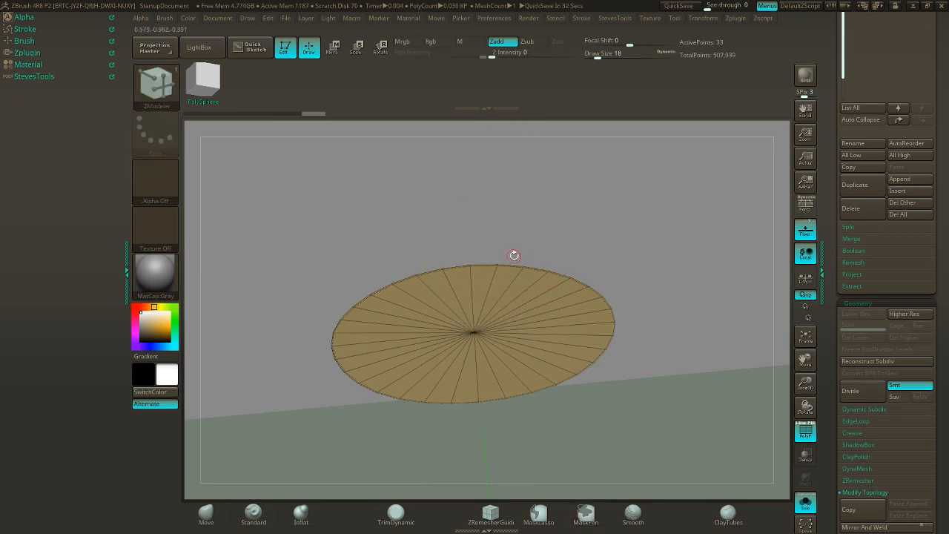
pyautogui.moveTo(525, 276); pyautogui.dragTo(530, 260)
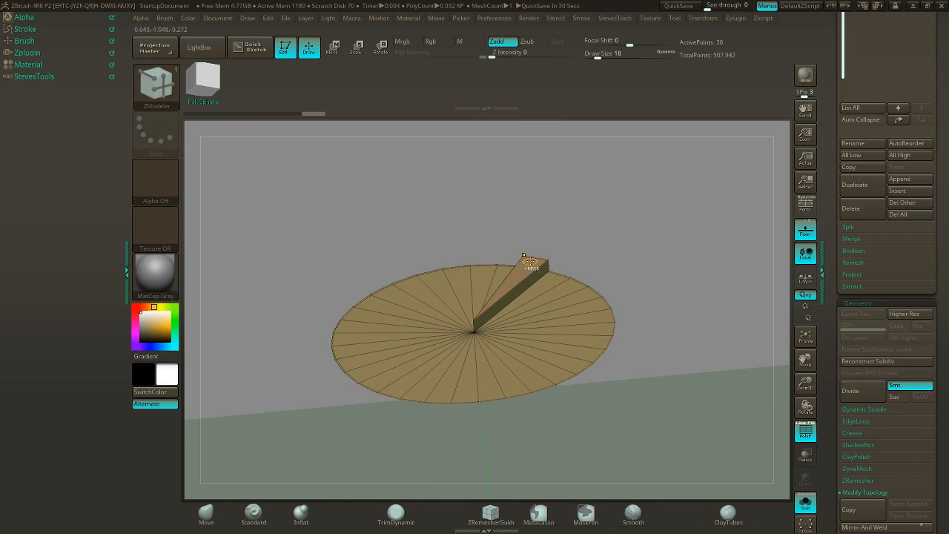
pyautogui.hotkey('ctrl', 'z')
# - Raise the whole disc into a thin slab with QMesh targeting Flat Island
pyautogui.press('space')
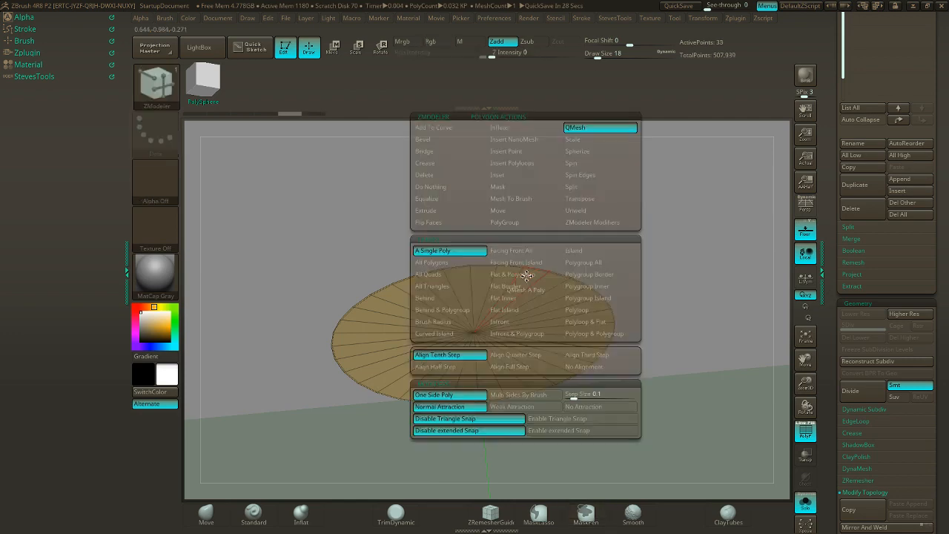
pyautogui.click(526, 313)
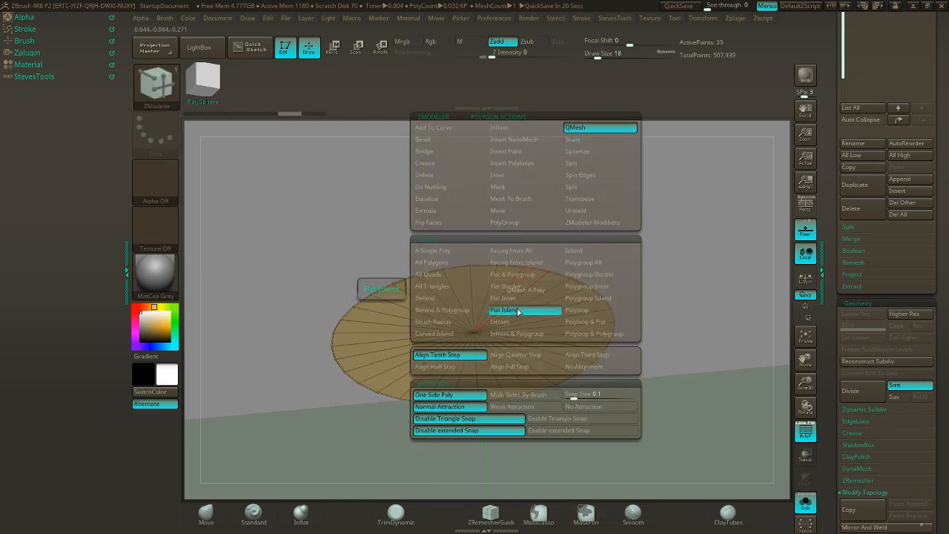
pyautogui.moveTo(545, 308); pyautogui.dragTo(545, 296)
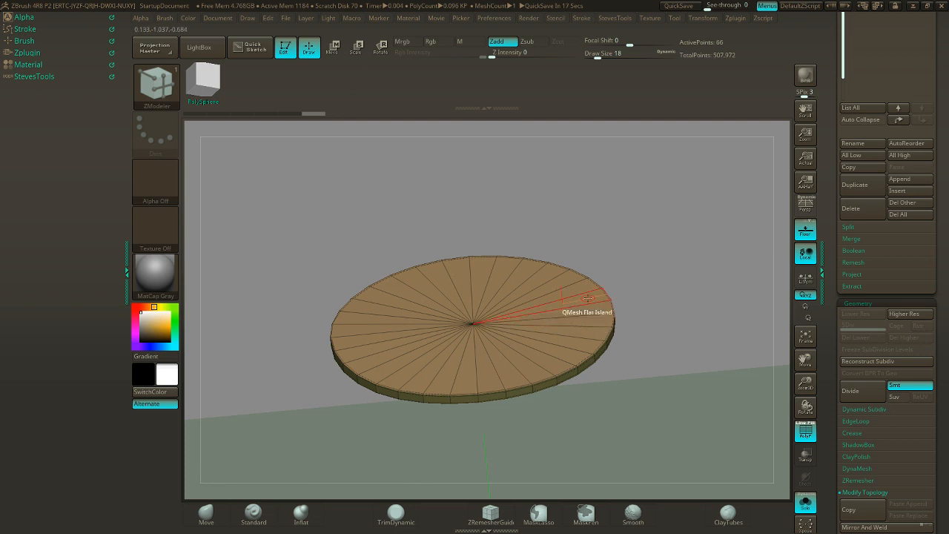
# - Inset the slab's top face as a Flat Island, leaving a narrow ring around its edge
pyautogui.press('space')
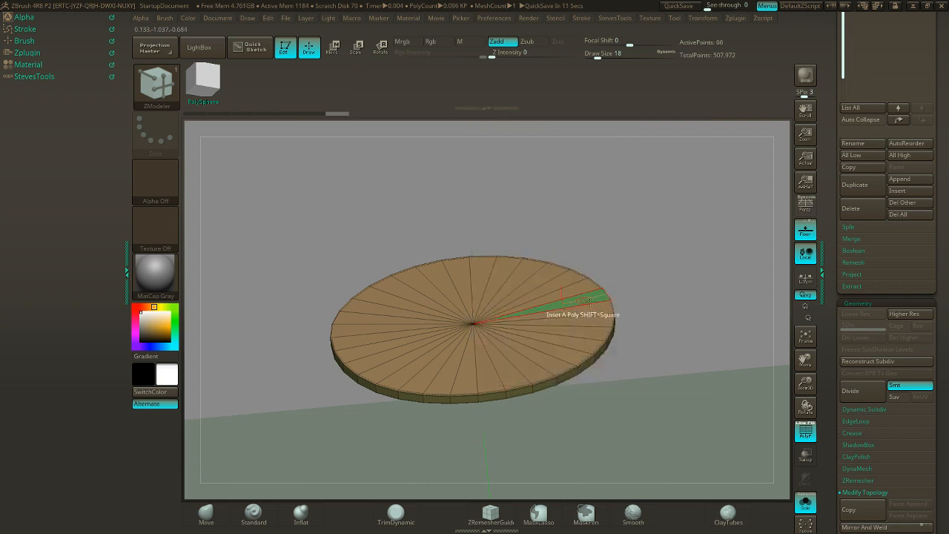
pyautogui.hotkey('ctrl', 'z')
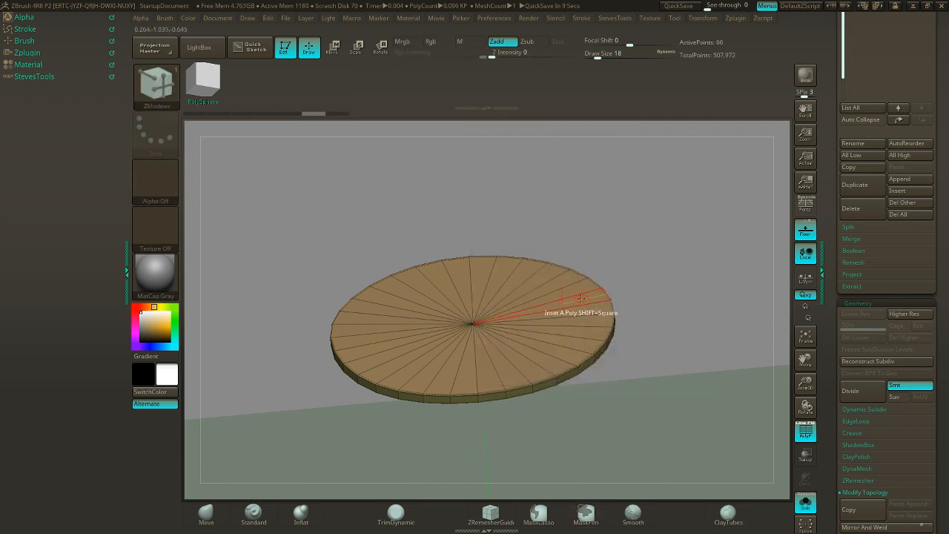
pyautogui.press('space')
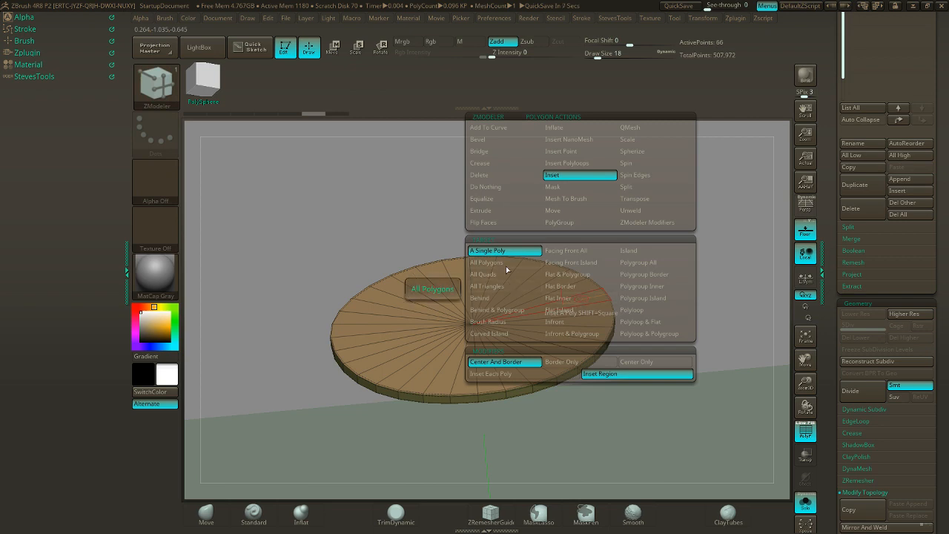
pyautogui.click(575, 298)
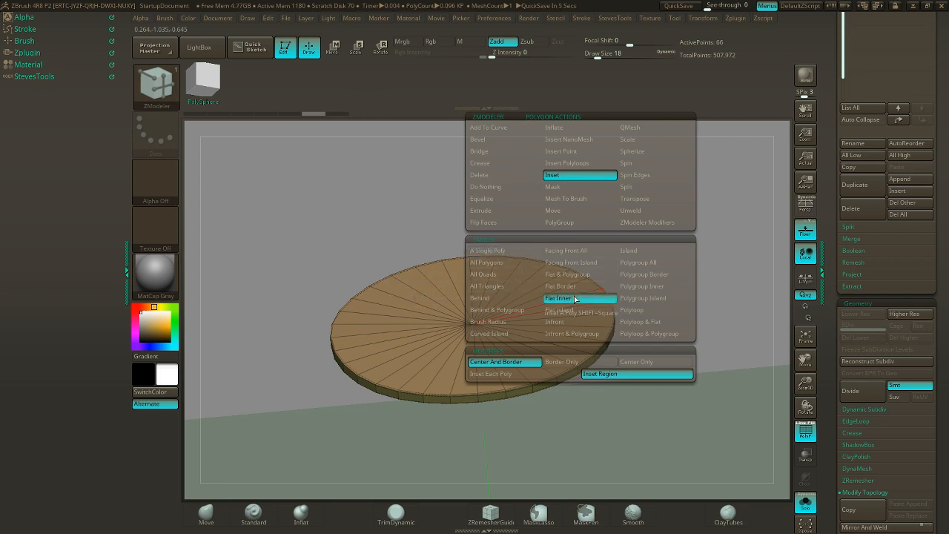
pyautogui.click(572, 308)
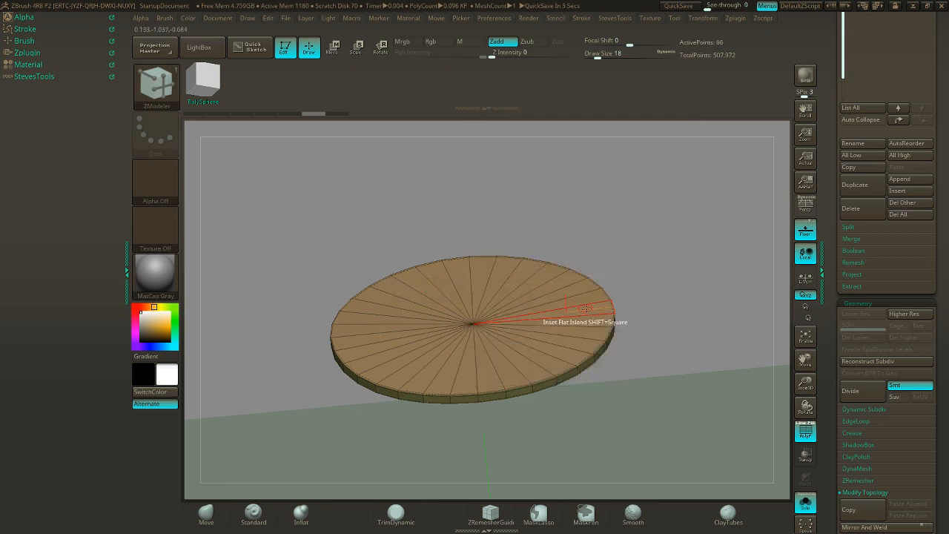
pyautogui.moveTo(584, 297); pyautogui.dragTo(557, 299)
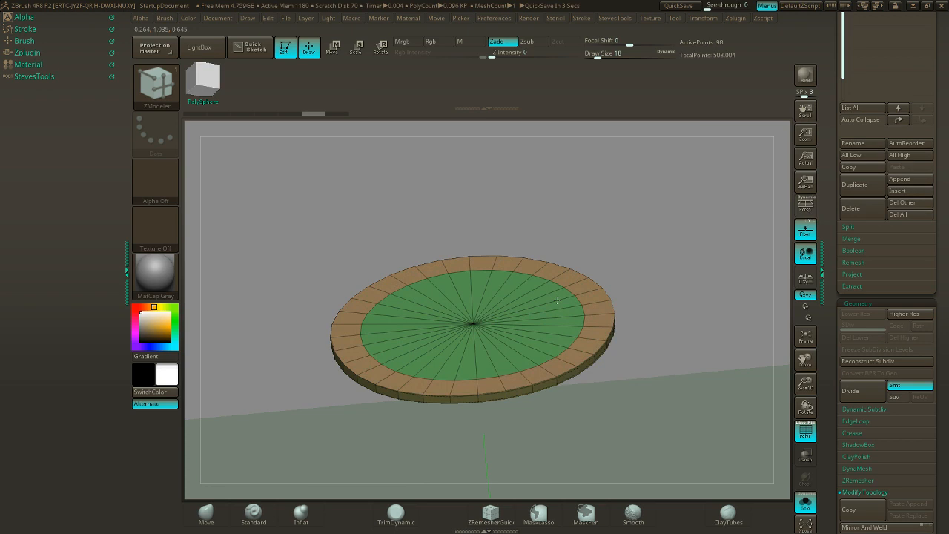
# - Pull the top face's centre point upward to form a cone inside the flat rim
pyautogui.moveTo(677, 318)
pyautogui.mouseDown()
pyautogui.moveTo(673, 271)
pyautogui.moveTo(670, 314)
pyautogui.mouseUp()
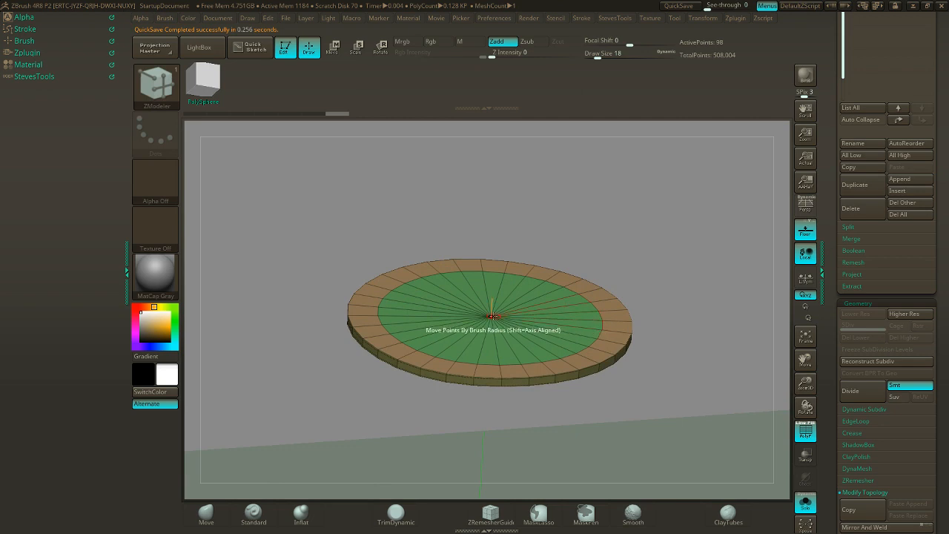
pyautogui.press('space')
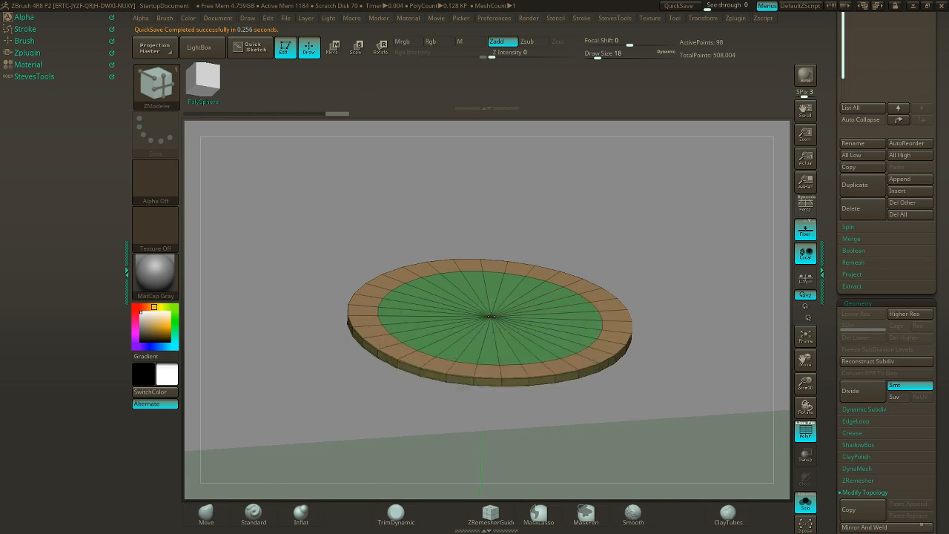
pyautogui.moveTo(491, 317); pyautogui.dragTo(493, 254)
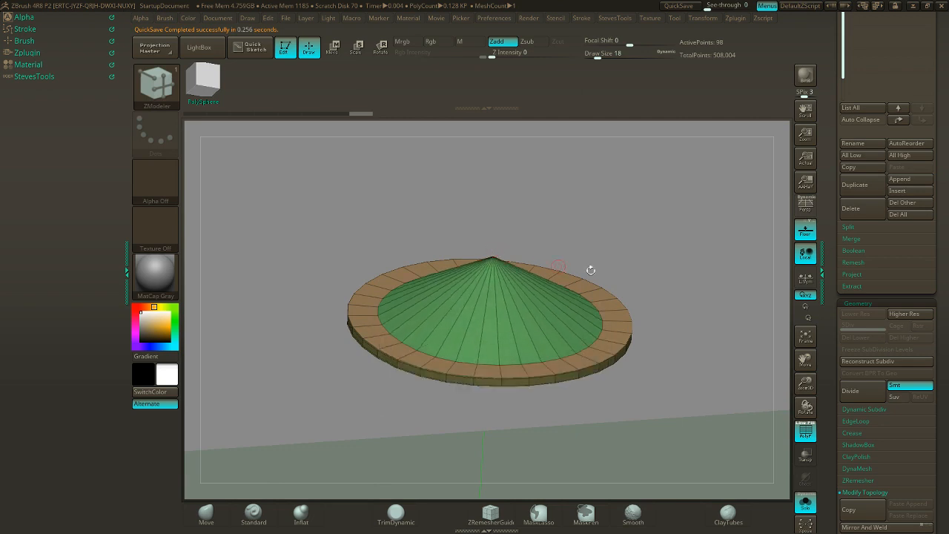
pyautogui.keyDown('shift'); pyautogui.moveTo(590, 270); pyautogui.dragTo(690, 248); pyautogui.keyUp('shift')
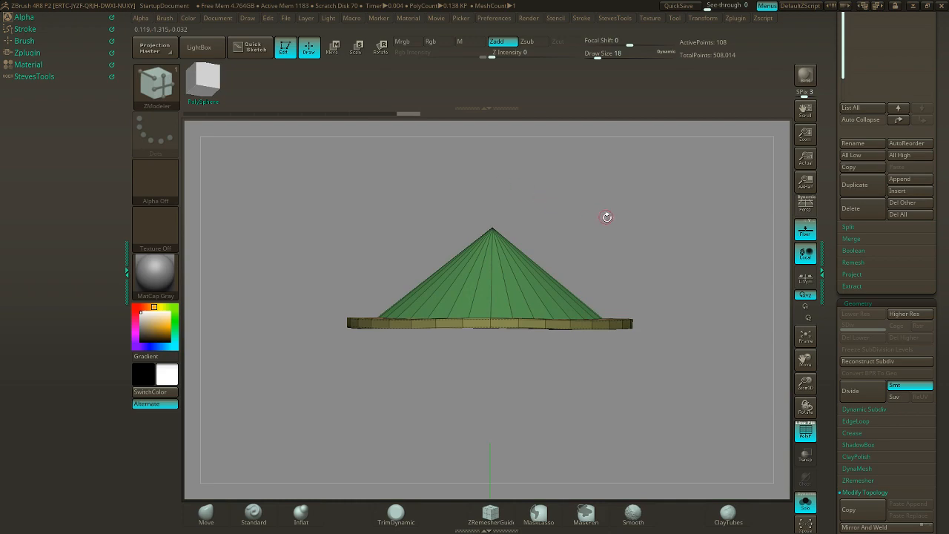
pyautogui.moveTo(606, 216)
pyautogui.mouseDown()
pyautogui.moveTo(582, 291)
pyautogui.moveTo(482, 221)
pyautogui.moveTo(470, 174)
pyautogui.moveTo(478, 132)
pyautogui.mouseUp()
pyautogui.hotkey('ctrl', 'z')
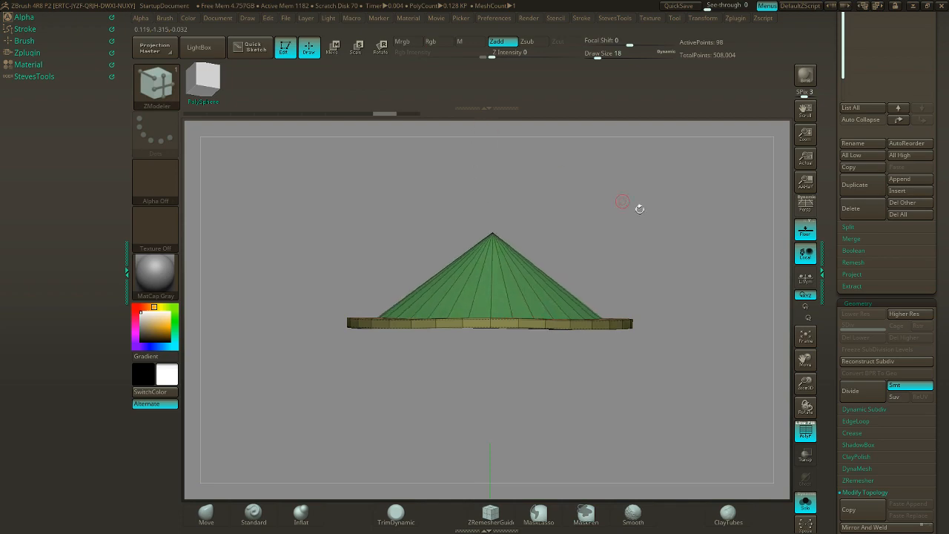
# - Realign the cone's tip with the centre of the disc, as seen from above
pyautogui.moveTo(640, 209)
pyautogui.mouseDown()
pyautogui.moveTo(656, 297)
pyautogui.moveTo(706, 370)
pyautogui.moveTo(666, 378)
pyautogui.mouseUp()
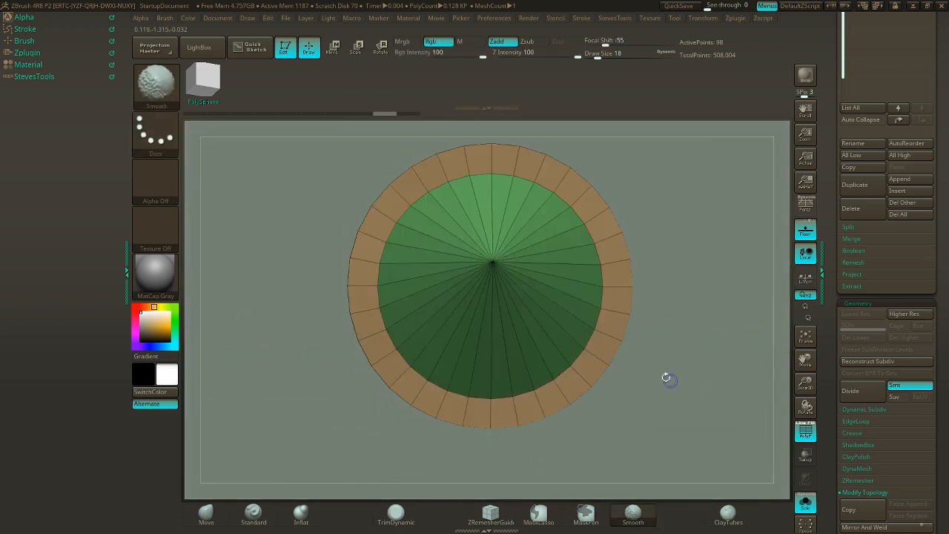
pyautogui.moveTo(493, 263); pyautogui.dragTo(491, 287)
pyautogui.moveTo(728, 390); pyautogui.dragTo(770, 307)
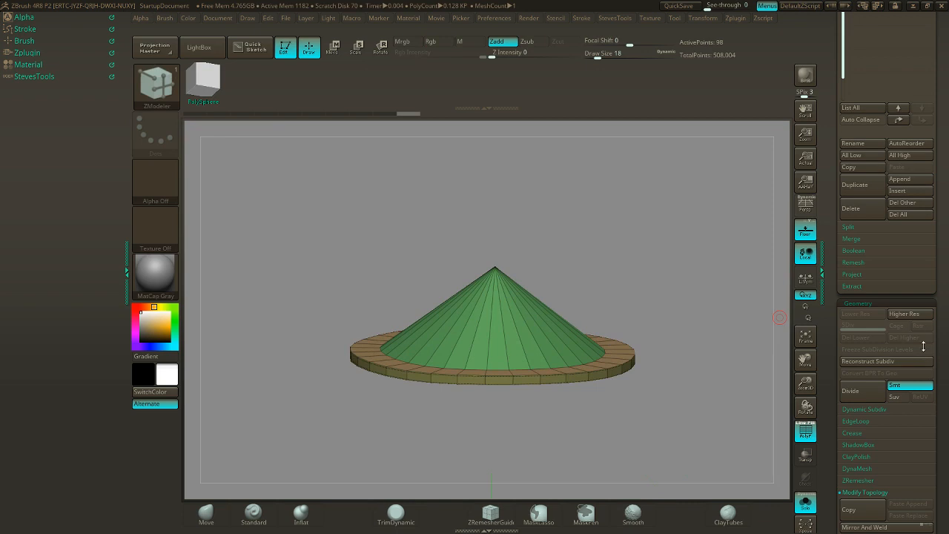
# - Try remeshing the cap with DynaMesh at resolution 128
pyautogui.moveTo(939, 421); pyautogui.dragTo(937, 326)
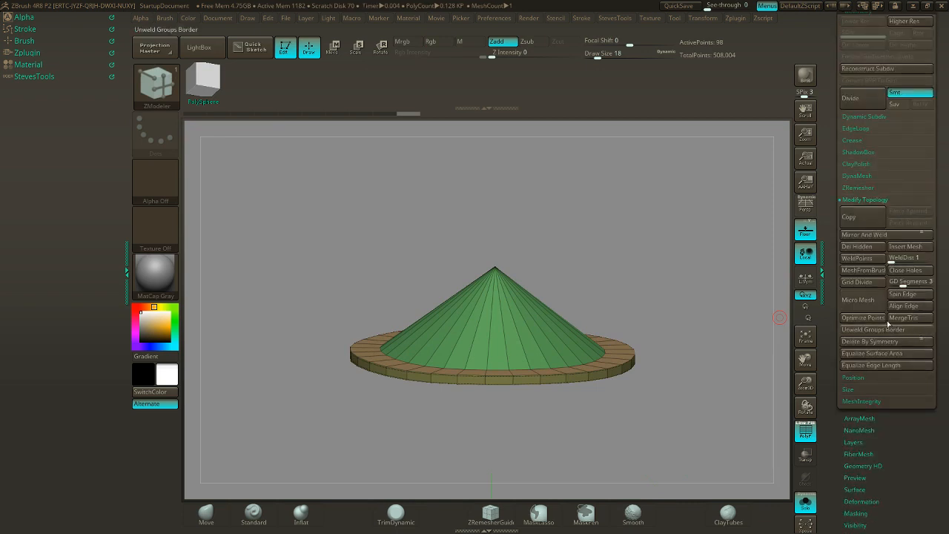
pyautogui.click(855, 199)
pyautogui.click(855, 177)
pyautogui.click(856, 193)
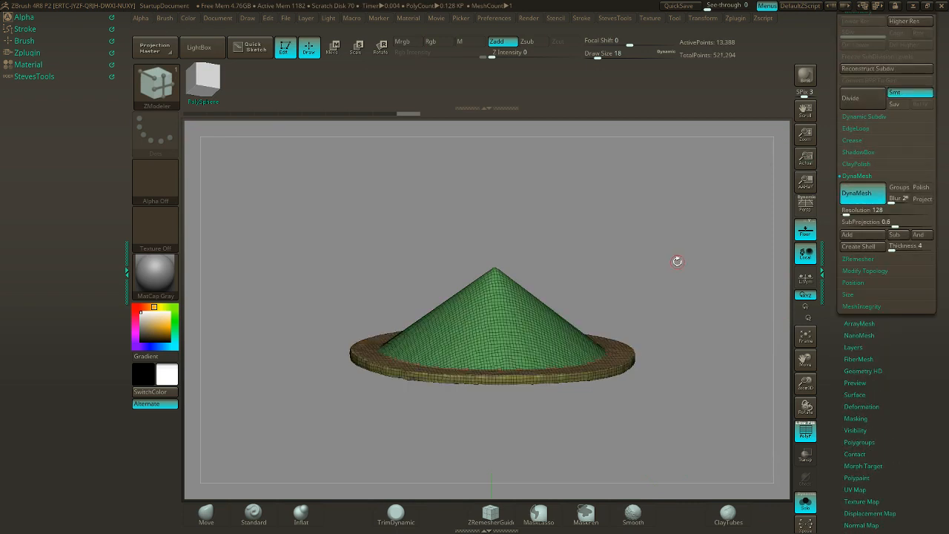
pyautogui.moveTo(676, 261); pyautogui.dragTo(680, 288)
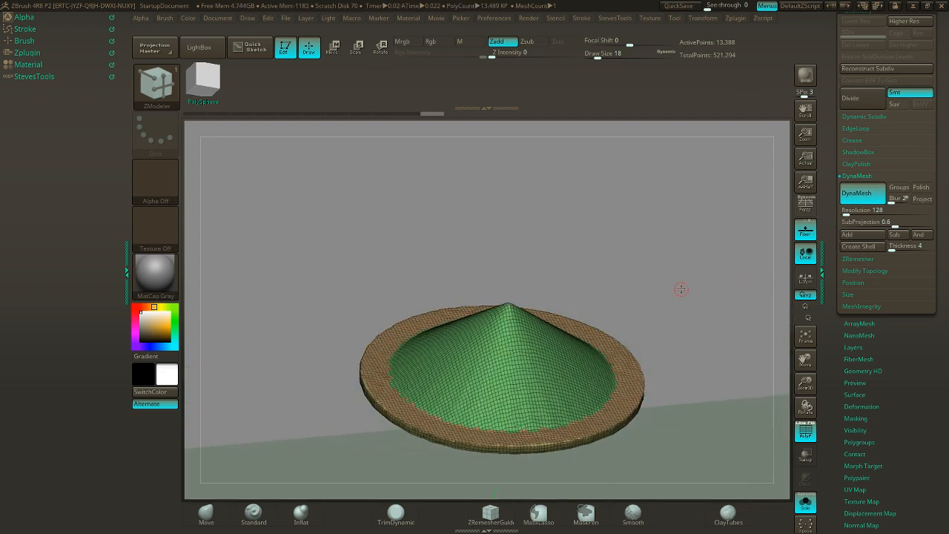
pyautogui.hotkey('ctrl', 'z')
# - Remesh the cap with DynaMesh at resolution 336 and turn off the polygon wireframe display
pyautogui.moveTo(843, 213); pyautogui.dragTo(852, 208)
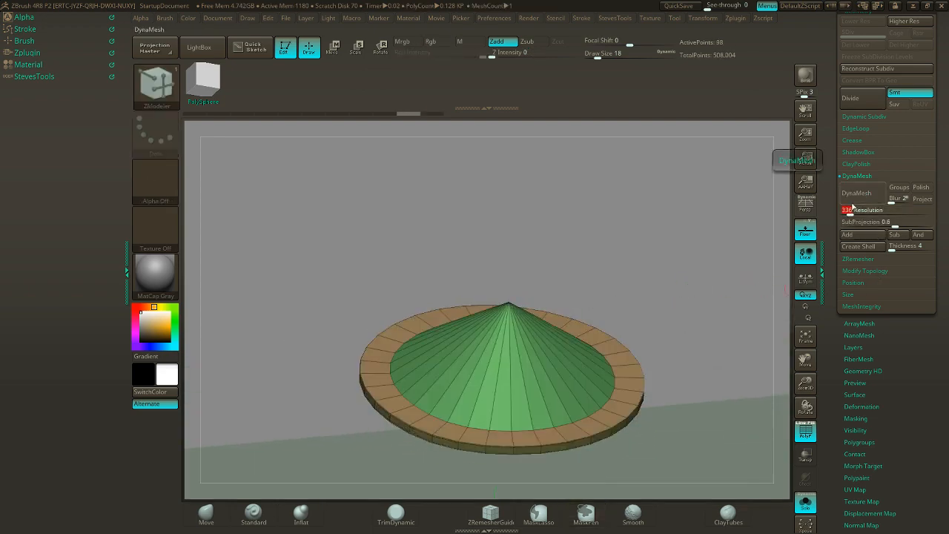
pyautogui.click(852, 202)
pyautogui.moveTo(715, 270); pyautogui.dragTo(631, 265)
pyautogui.hotkey('shift', 'f')
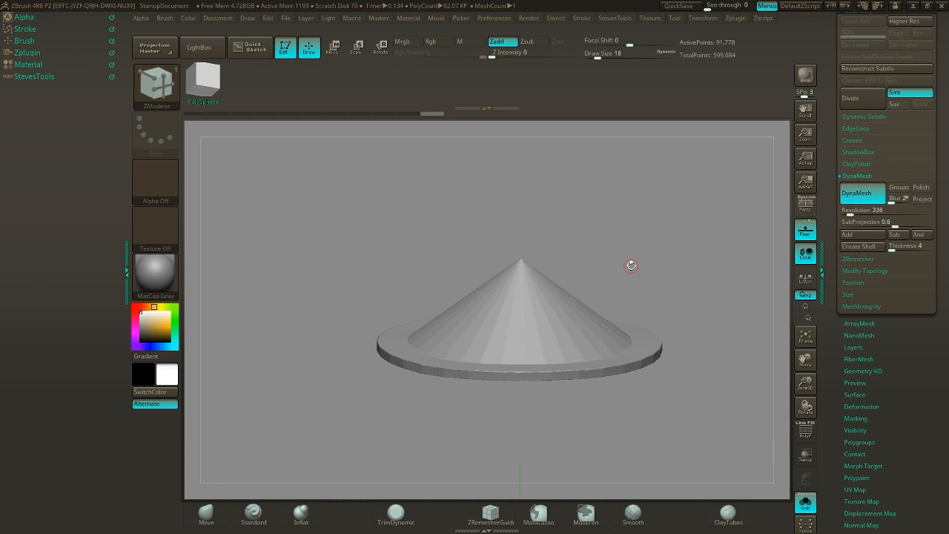
pyautogui.press('b')
pyautogui.press('m')
pyautogui.press('l')
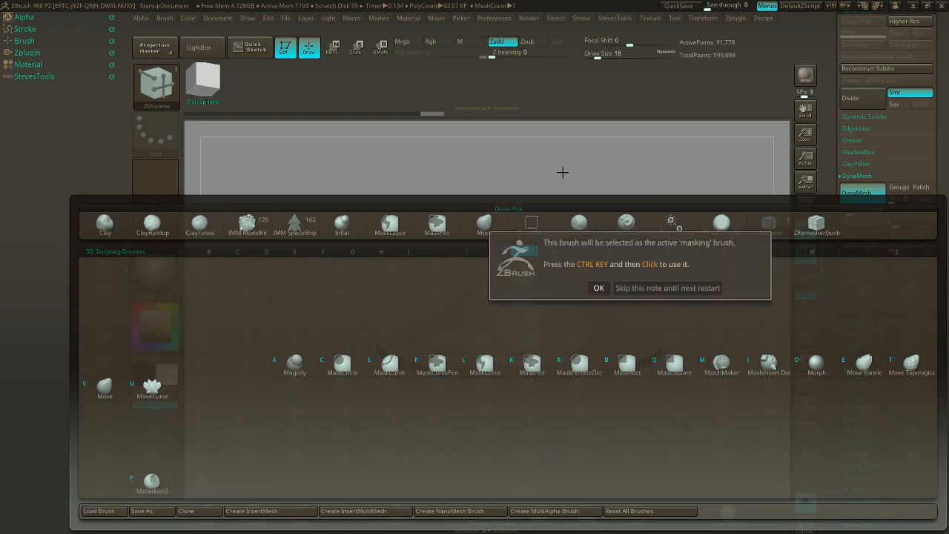
pyautogui.click(607, 287)
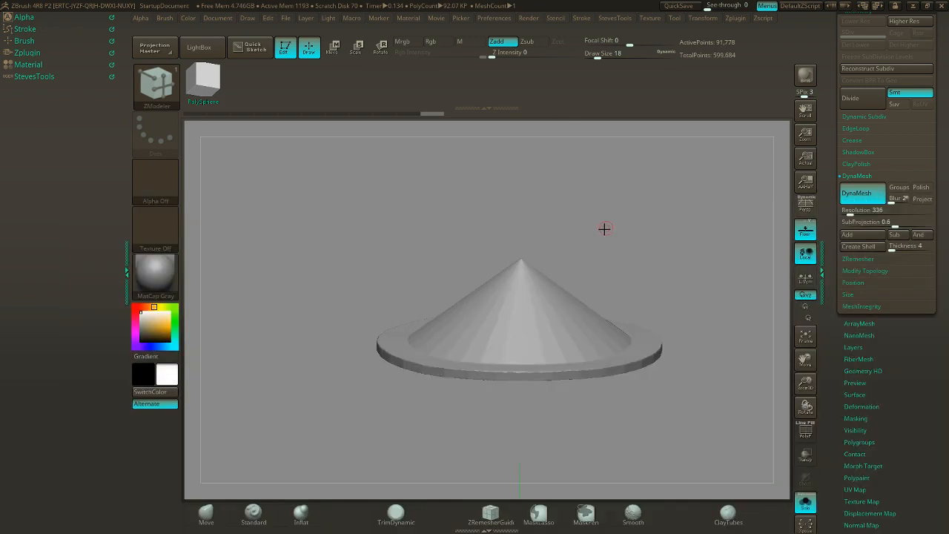
# - Switch to the Move brush and set its draw size to 136
pyautogui.press('b')
pyautogui.press('m')
pyautogui.press('v')
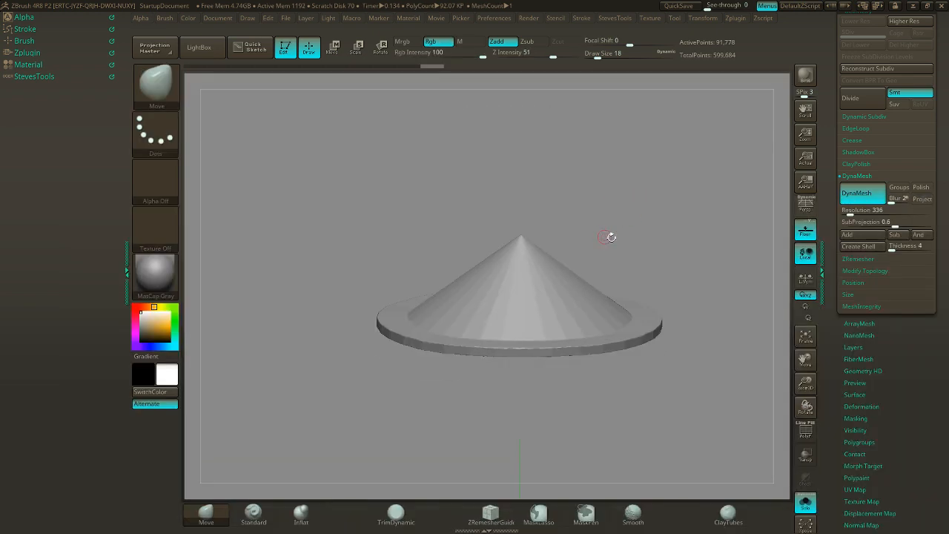
pyautogui.press('s')
pyautogui.moveTo(651, 232); pyautogui.dragTo(664, 232)
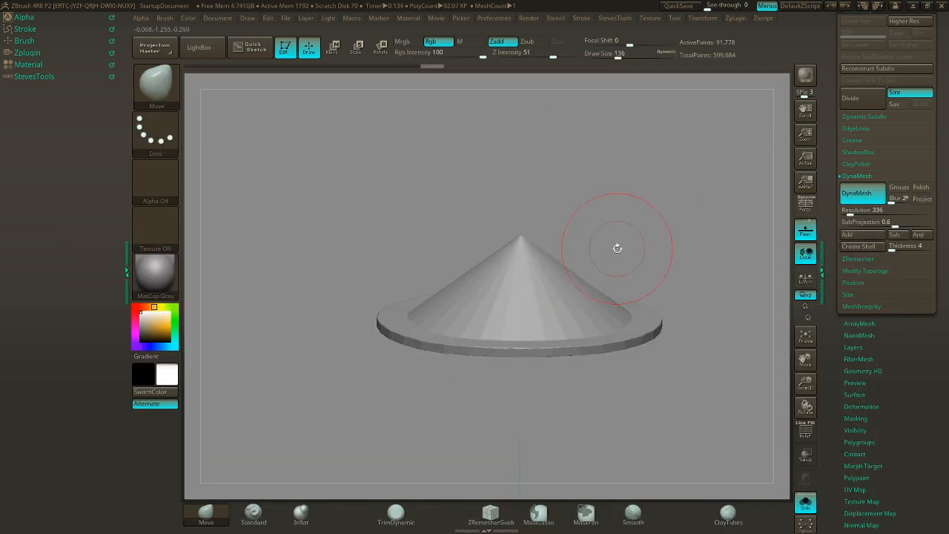
# - Try pushing the cone's sides inward with the Move brush at Z Intensity 51
pyautogui.moveTo(573, 275)
pyautogui.mouseDown()
pyautogui.moveTo(478, 278)
pyautogui.moveTo(584, 272)
pyautogui.moveTo(579, 289)
pyautogui.mouseUp()
pyautogui.hotkey('ctrl', 'z')
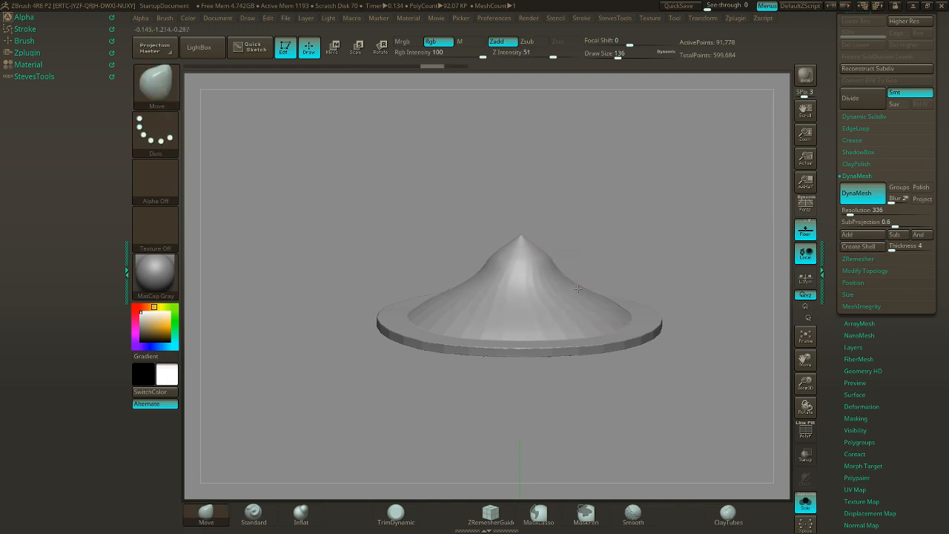
pyautogui.hotkey('ctrl', 'z')
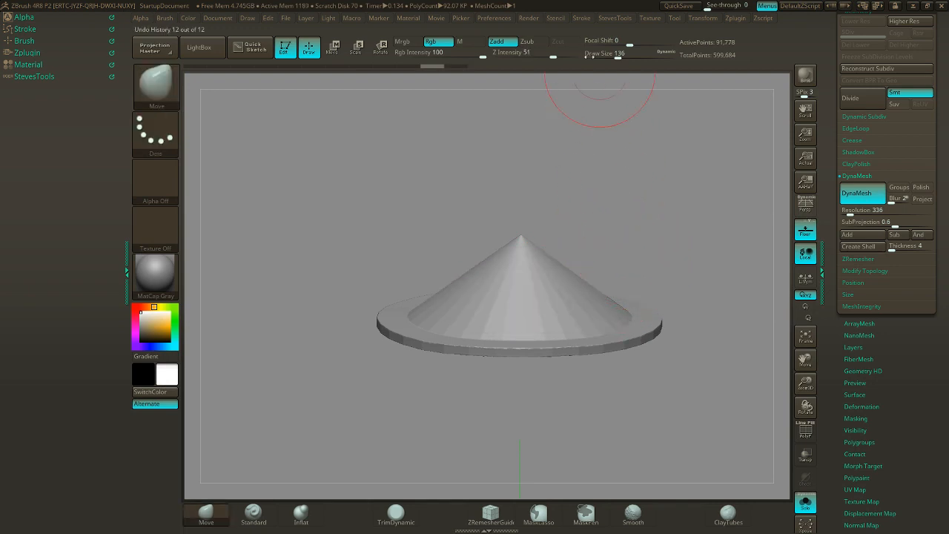
# - Lower the Move brush's Z Intensity to 27 and push the cone's sides inward into a bell-shaped profile
pyautogui.moveTo(552, 57); pyautogui.dragTo(536, 57)
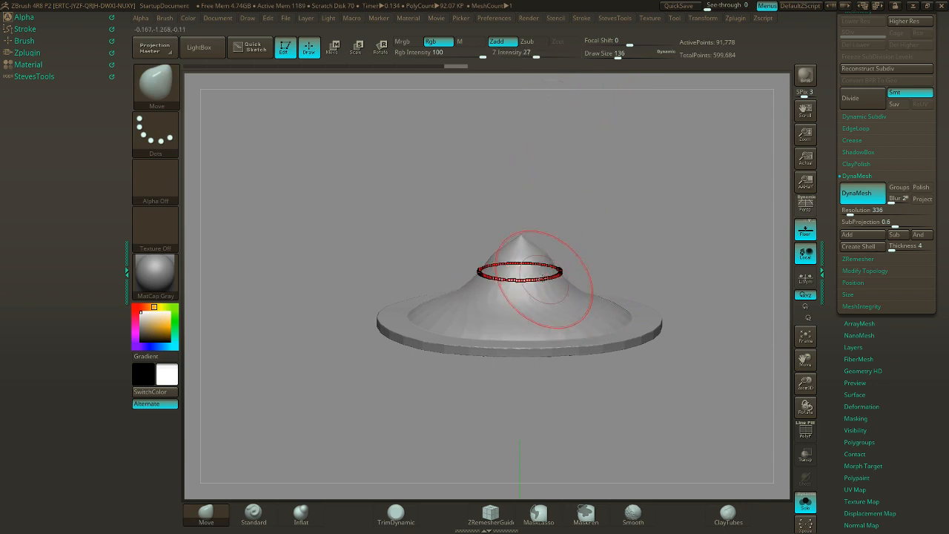
pyautogui.moveTo(543, 268); pyautogui.dragTo(537, 266)
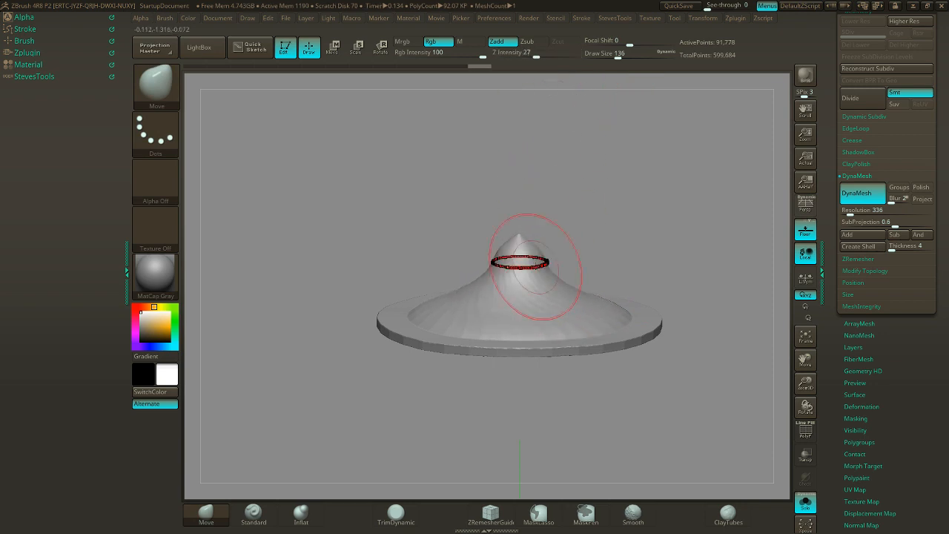
pyautogui.moveTo(599, 238); pyautogui.dragTo(603, 233)
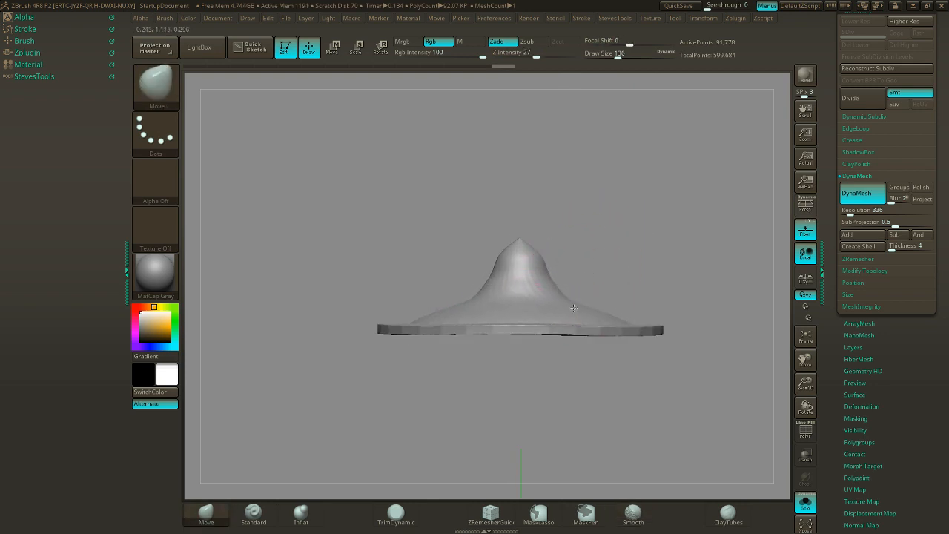
pyautogui.moveTo(604, 275); pyautogui.dragTo(657, 258)
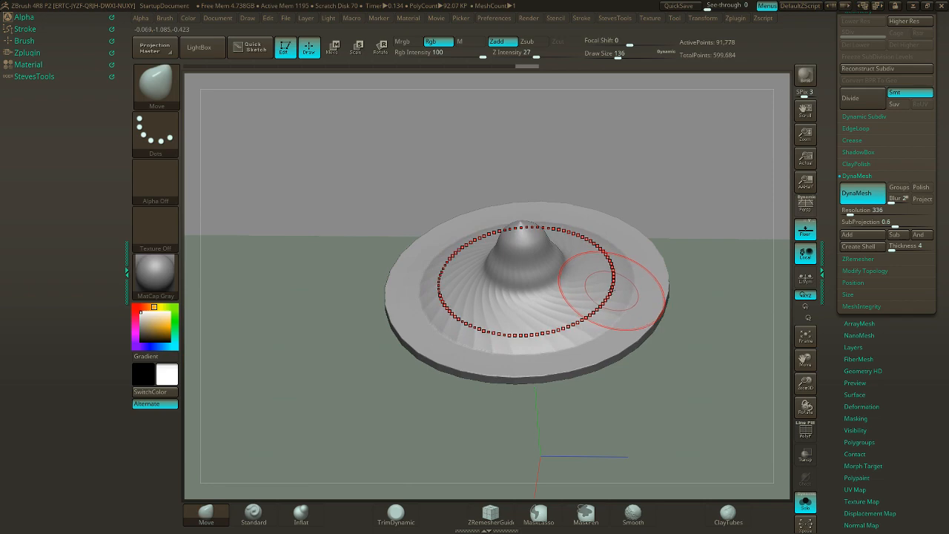
# - Try building up rings around the cone and its base with the ClayBuildup brush, then inspect the cap's underside
pyautogui.press('b')
pyautogui.press('c')
pyautogui.press('b')
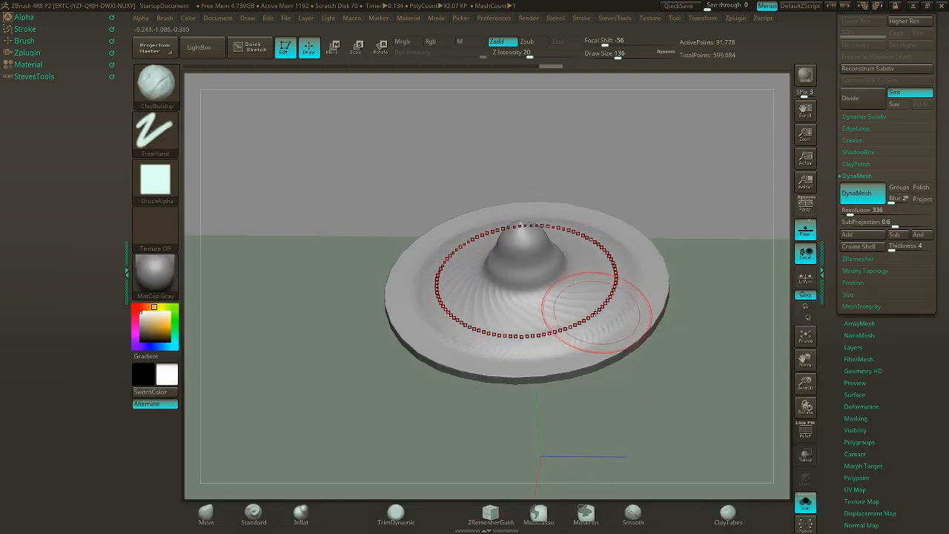
pyautogui.moveTo(620, 289)
pyautogui.mouseDown()
pyautogui.moveTo(578, 298)
pyautogui.moveTo(583, 276)
pyautogui.moveTo(535, 232)
pyautogui.mouseUp()
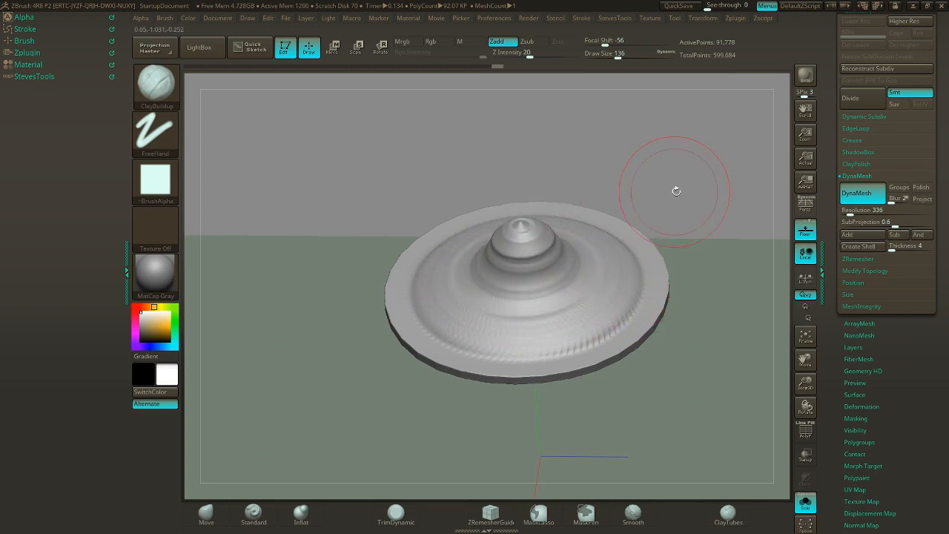
pyautogui.keyDown('shift'); pyautogui.moveTo(675, 190); pyautogui.dragTo(686, 159); pyautogui.keyUp('shift')
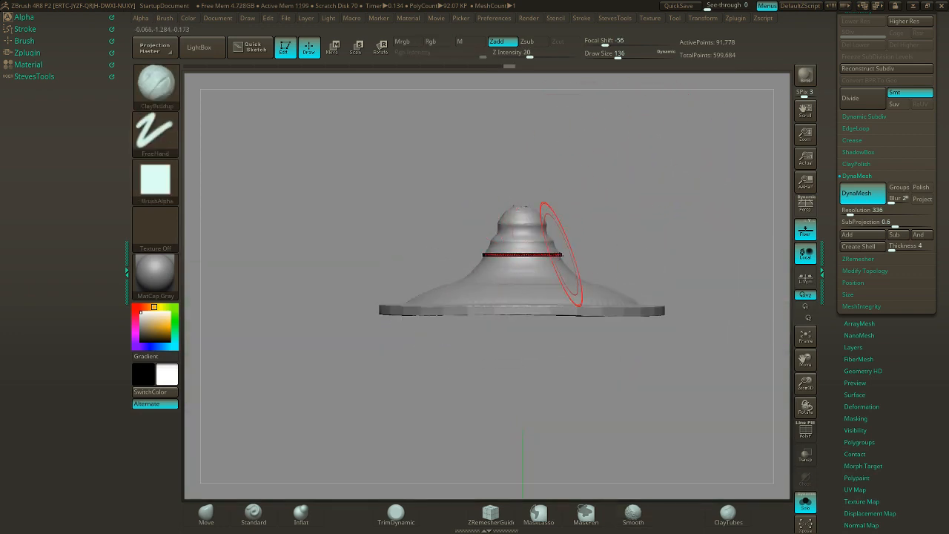
pyautogui.moveTo(532, 209); pyautogui.dragTo(537, 215)
pyautogui.moveTo(610, 203)
pyautogui.keyDown('ctrl'); pyautogui.mouseDown()
pyautogui.moveTo(630, 226)
pyautogui.moveTo(600, 233)
pyautogui.moveTo(619, 264)
pyautogui.moveTo(644, 158)
pyautogui.mouseUp(); pyautogui.keyUp('ctrl')
pyautogui.moveTo(677, 203)
pyautogui.mouseDown()
pyautogui.moveTo(674, 189)
pyautogui.moveTo(682, 217)
pyautogui.moveTo(699, 218)
pyautogui.mouseUp()
# - Undo the ClayBuildup strokes until the cap's underside is flat again
pyautogui.hotkey('ctrl', 'z')
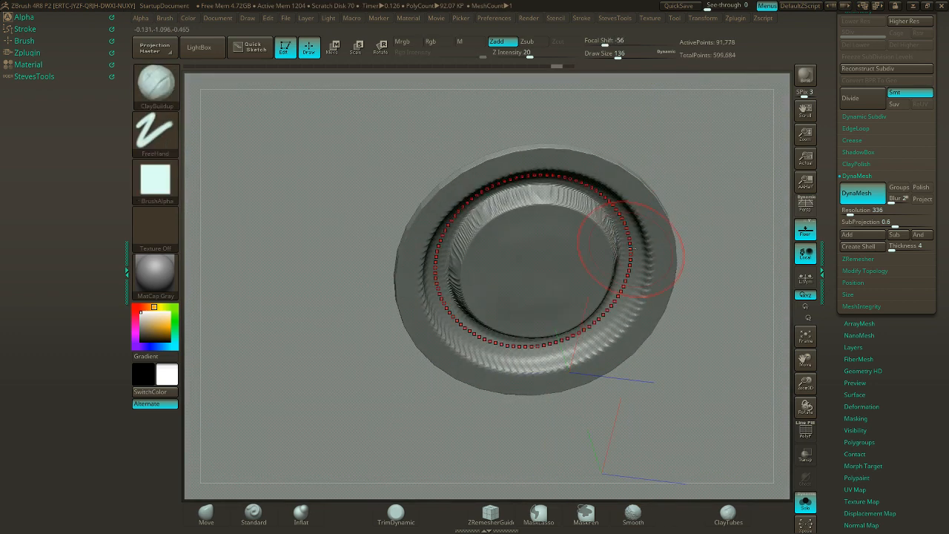
pyautogui.press('ctrl')
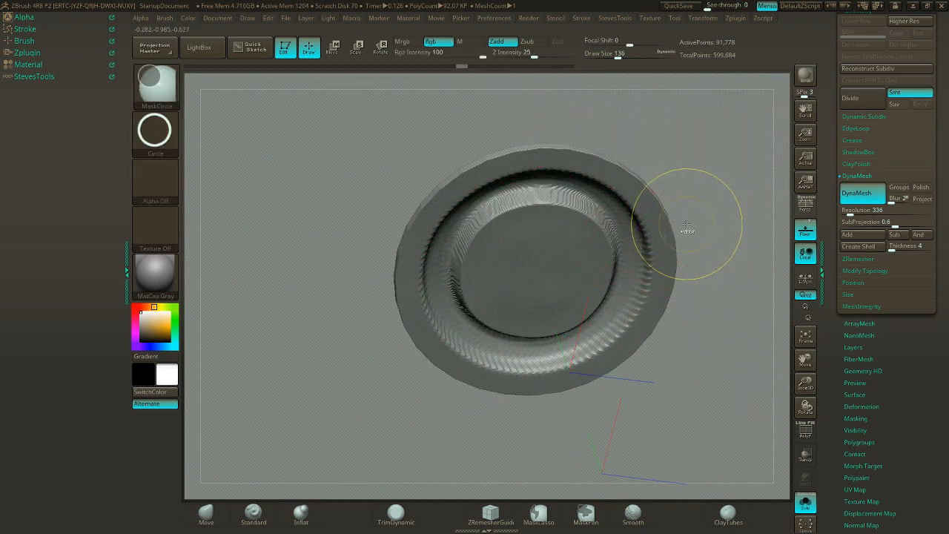
pyautogui.hotkey('ctrl', 'z')
pyautogui.hotkey('ctrl', 'z')
pyautogui.hotkey('ctrl', 'z')
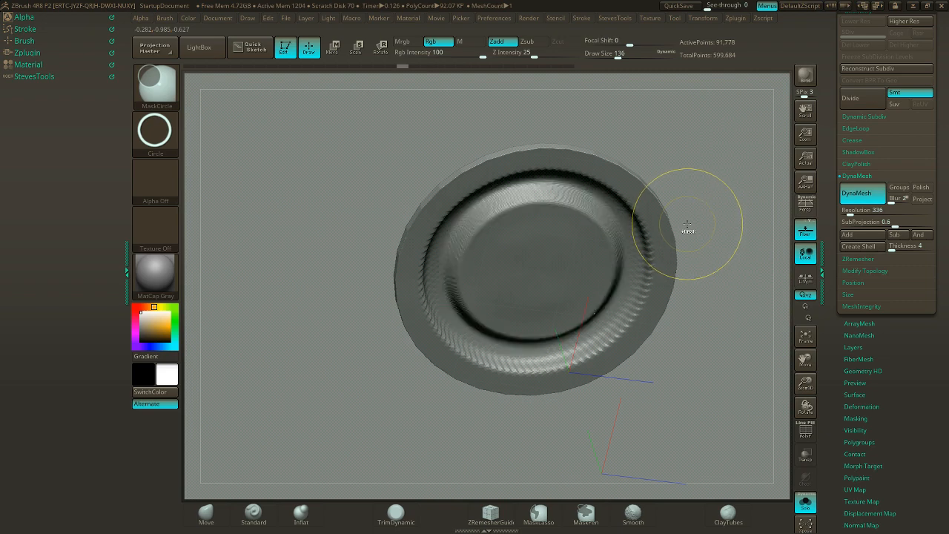
pyautogui.hotkey('ctrl', 'z')
pyautogui.hotkey('ctrl', 'z')
pyautogui.hotkey('ctrl', 'z')
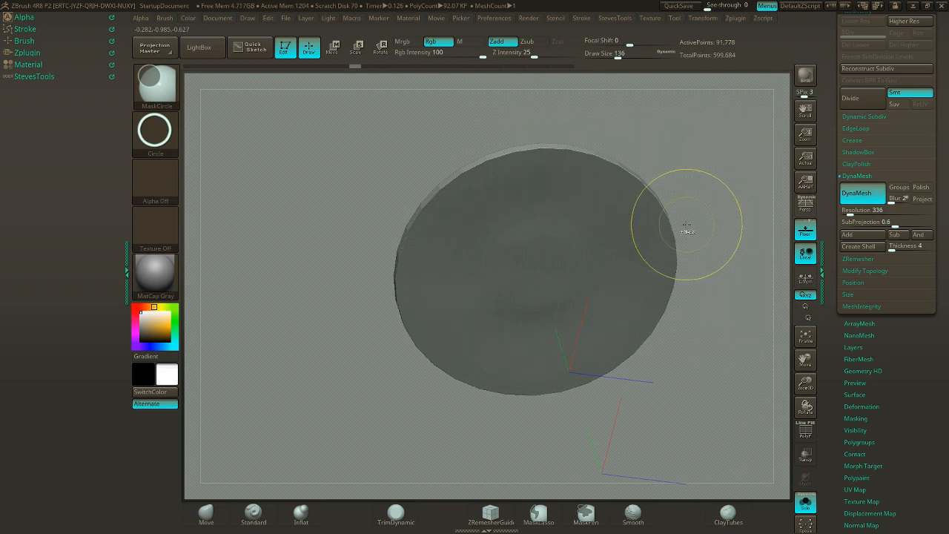
# - Switch the masking brush to MaskRect and mask the lower part of the rim, including the cap's flat underside
pyautogui.moveTo(693, 170)
pyautogui.mouseDown()
pyautogui.moveTo(677, 254)
pyautogui.moveTo(662, 213)
pyautogui.moveTo(690, 280)
pyautogui.mouseUp()
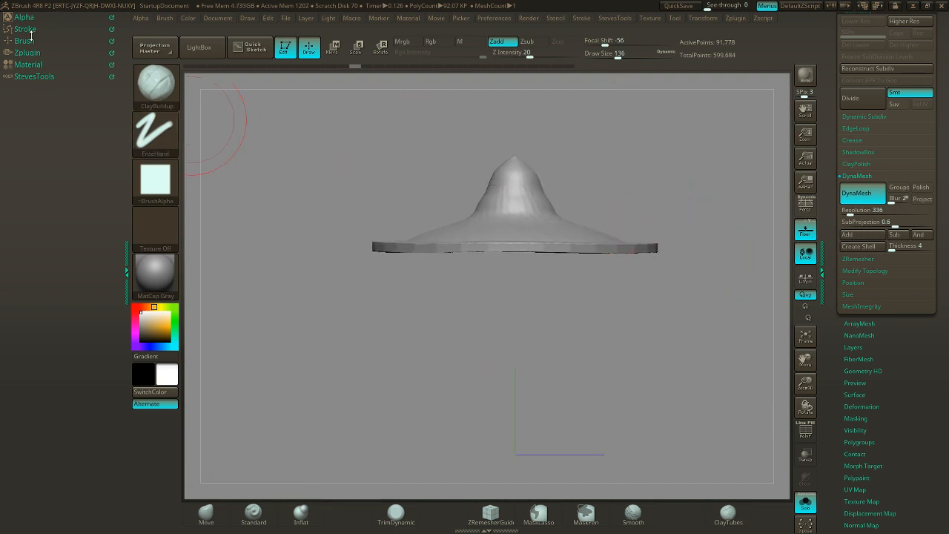
pyautogui.press('ctrl')
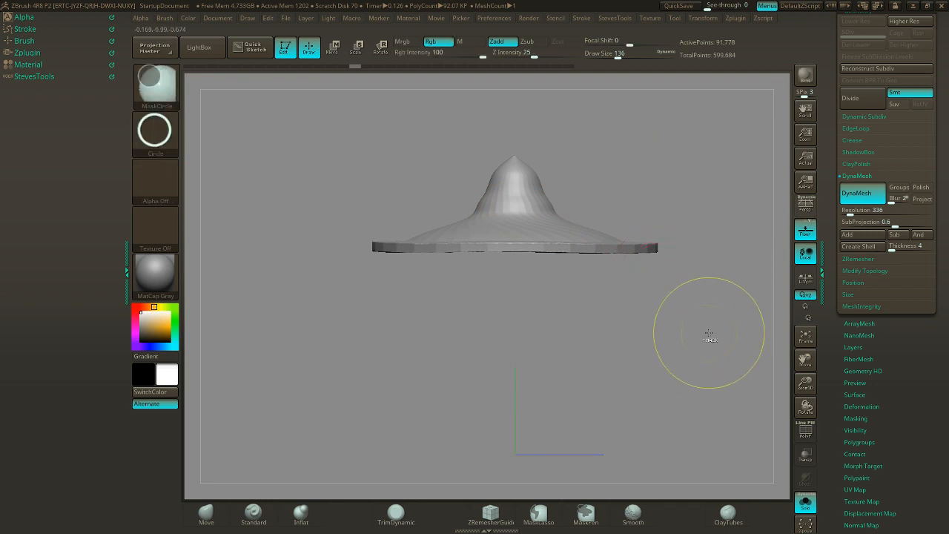
pyautogui.keyDown('ctrl'); pyautogui.moveTo(505, 333); pyautogui.dragTo(284, 264); pyautogui.keyUp('ctrl')
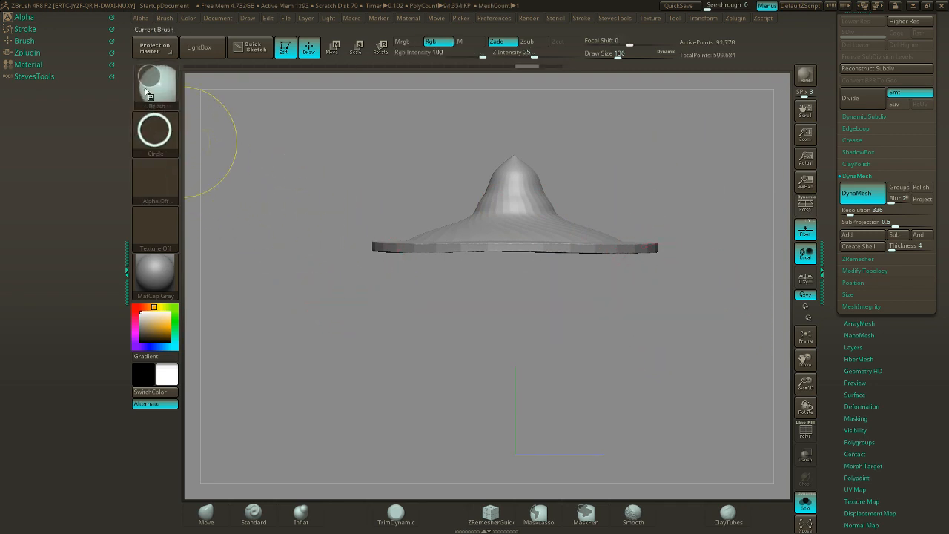
pyautogui.keyDown('ctrl'); pyautogui.click(154, 89); pyautogui.keyUp('ctrl')
pyautogui.click(390, 138)
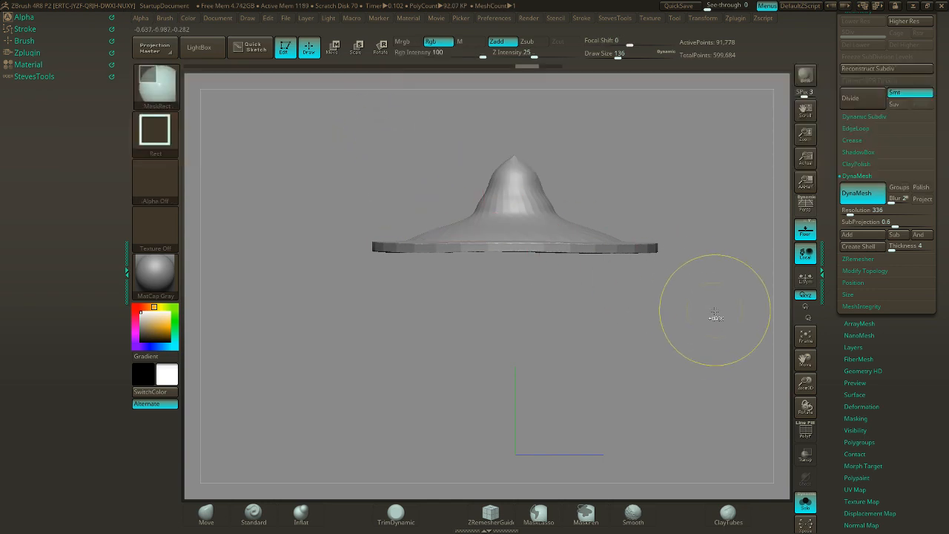
pyautogui.moveTo(716, 319)
pyautogui.keyDown('ctrl'); pyautogui.mouseDown()
pyautogui.moveTo(554, 313)
pyautogui.moveTo(321, 247)
pyautogui.mouseUp(); pyautogui.keyUp('ctrl')
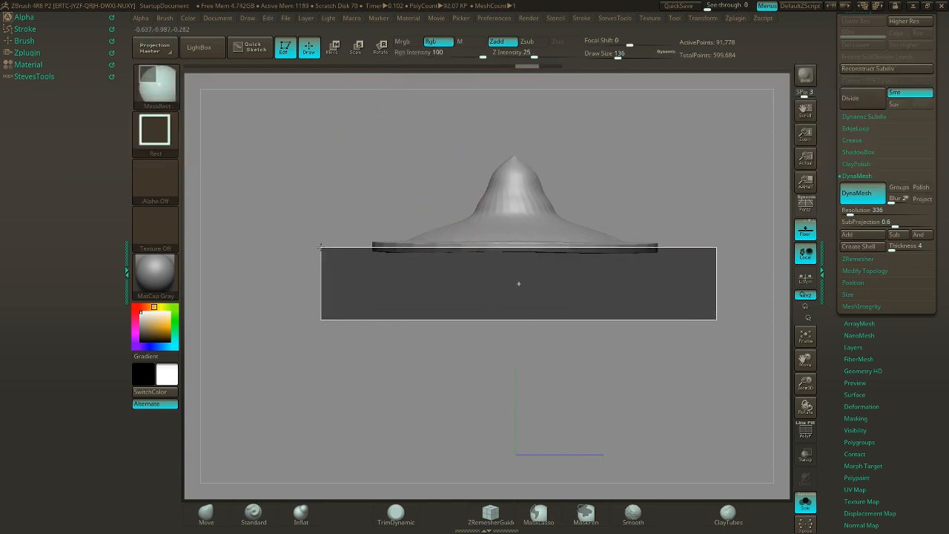
pyautogui.keyDown('ctrl'); pyautogui.click(284, 303); pyautogui.keyUp('ctrl')
pyautogui.moveTo(645, 168); pyautogui.dragTo(643, 185)
pyautogui.keyDown('ctrl'); pyautogui.click(655, 172); pyautogui.keyUp('ctrl')
# - Try a ClayBuildup stroke on the cone, check the masked underside, and undo the stroke
pyautogui.moveTo(488, 235)
pyautogui.mouseDown()
pyautogui.moveTo(531, 258)
pyautogui.moveTo(508, 249)
pyautogui.moveTo(495, 210)
pyautogui.mouseUp()
pyautogui.moveTo(669, 220)
pyautogui.mouseDown()
pyautogui.moveTo(655, 190)
pyautogui.moveTo(657, 113)
pyautogui.mouseUp()
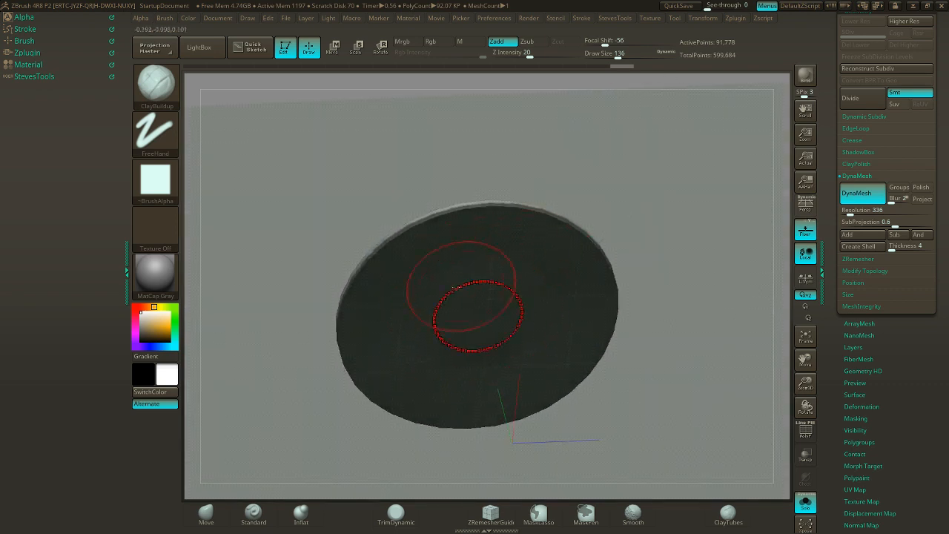
pyautogui.moveTo(633, 175); pyautogui.dragTo(618, 261)
pyautogui.hotkey('ctrl', 'z')
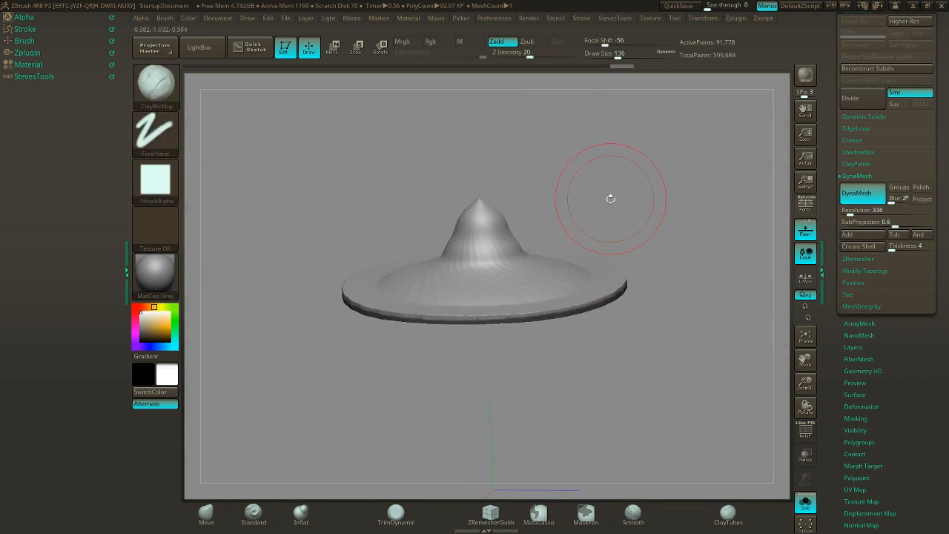
# - Smooth the cap's brim and the sides of the cone
pyautogui.moveTo(608, 198)
pyautogui.mouseDown()
pyautogui.moveTo(609, 190)
pyautogui.moveTo(512, 245)
pyautogui.moveTo(586, 278)
pyautogui.moveTo(577, 285)
pyautogui.moveTo(614, 269)
pyautogui.moveTo(485, 266)
pyautogui.moveTo(464, 293)
pyautogui.mouseUp()
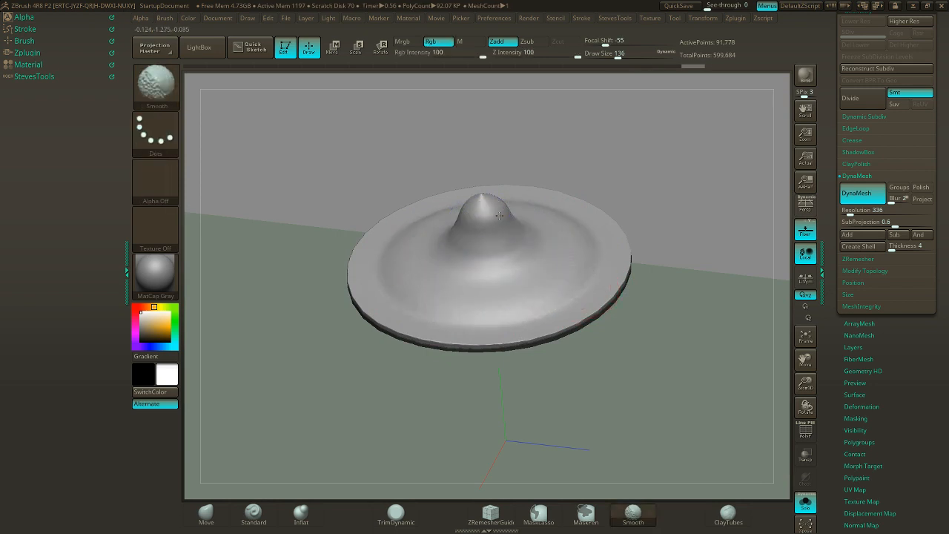
pyautogui.keyDown('shift'); pyautogui.moveTo(591, 178); pyautogui.dragTo(598, 150); pyautogui.keyUp('shift')
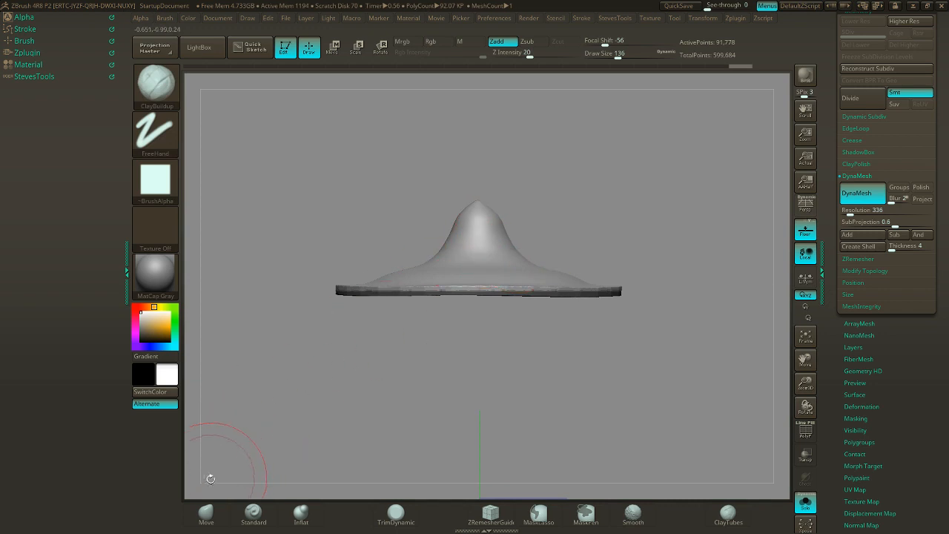
# - Pull the cone up into a tall blunt knob with the Move brush, pinch in its base, and smooth its sides
pyautogui.click(206, 511)
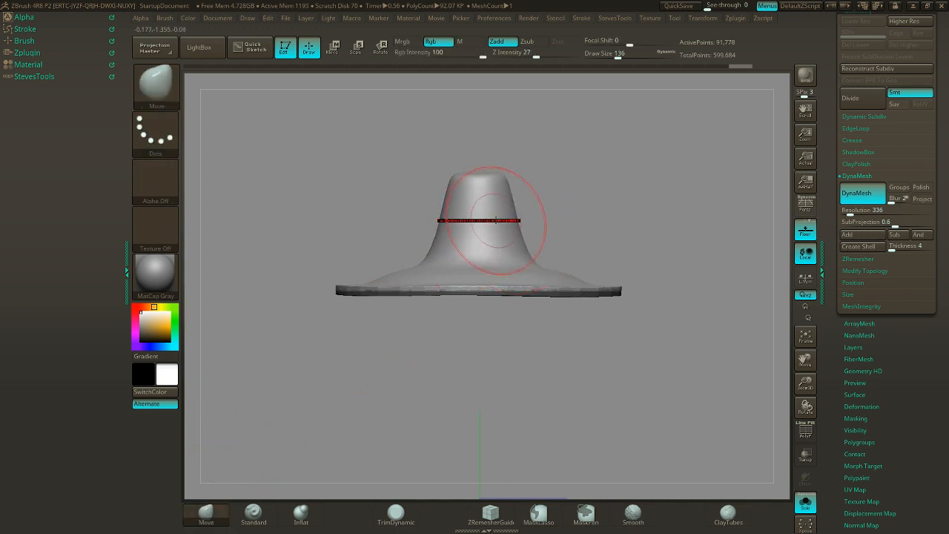
pyautogui.hotkey('ctrl', 'z')
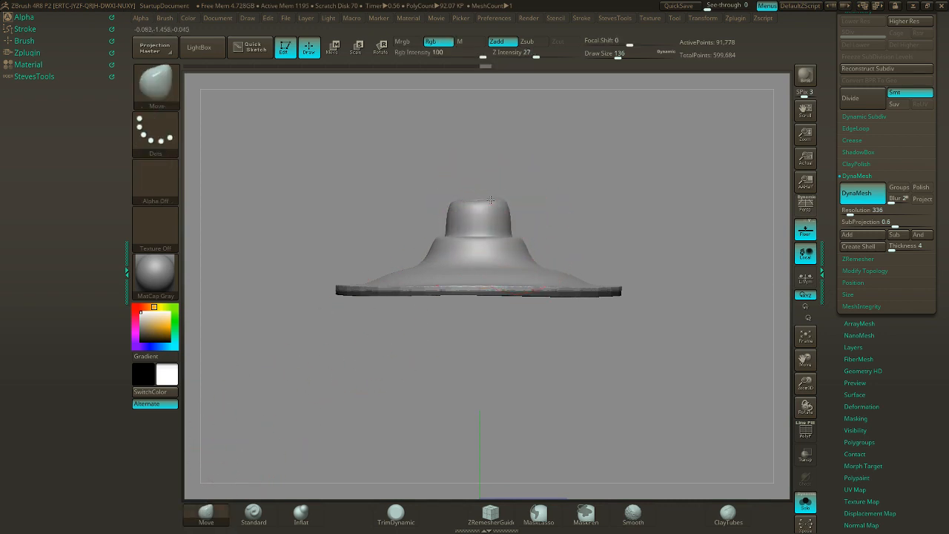
pyautogui.hotkey('ctrl', 'z')
pyautogui.hotkey('ctrl', 'z')
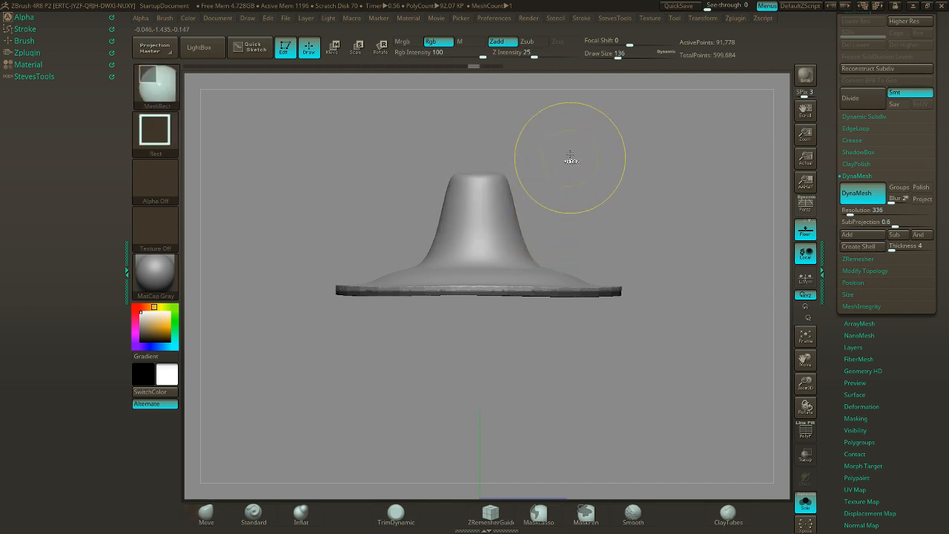
pyautogui.moveTo(520, 245); pyautogui.dragTo(523, 260)
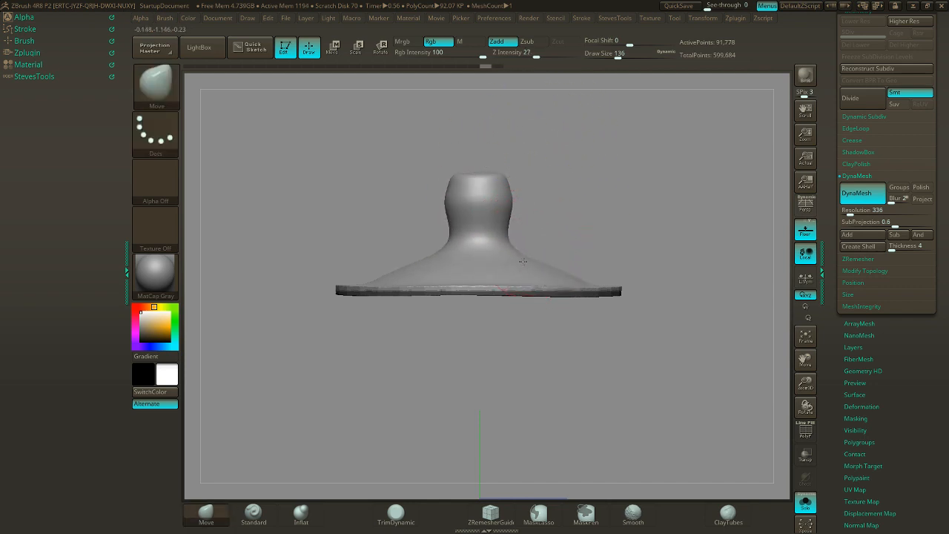
pyautogui.press('shift')
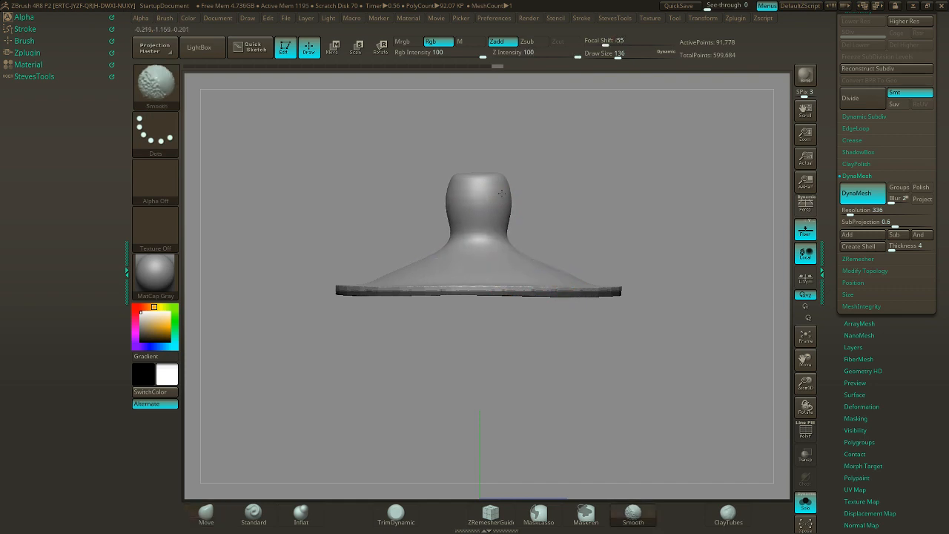
pyautogui.keyDown('shift'); pyautogui.moveTo(495, 204); pyautogui.dragTo(500, 207); pyautogui.keyUp('shift')
# - Pull the knob's flat top up into a rounded dome
pyautogui.moveTo(545, 191); pyautogui.dragTo(537, 218)
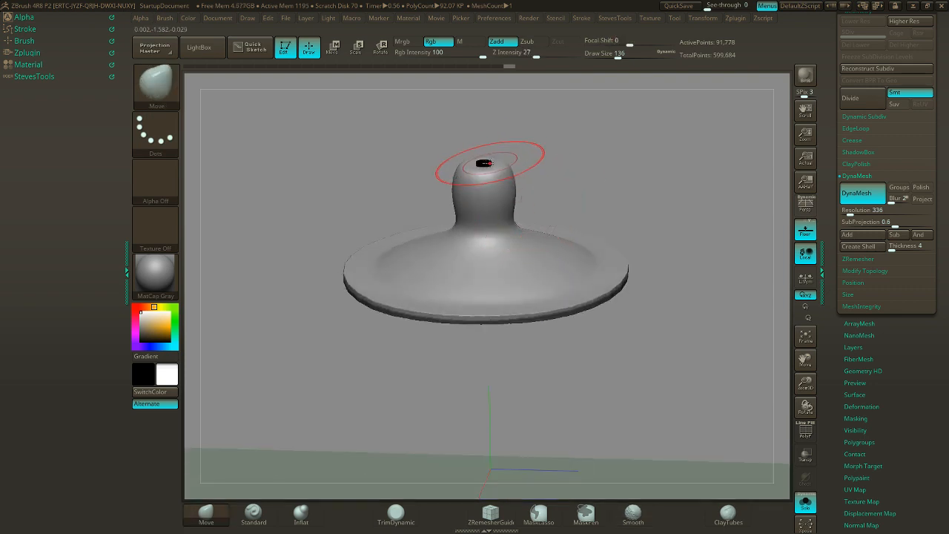
pyautogui.moveTo(490, 172)
pyautogui.mouseDown()
pyautogui.moveTo(489, 150)
pyautogui.moveTo(484, 169)
pyautogui.mouseUp()
pyautogui.keyDown('shift'); pyautogui.moveTo(550, 258); pyautogui.dragTo(553, 252); pyautogui.keyUp('shift')
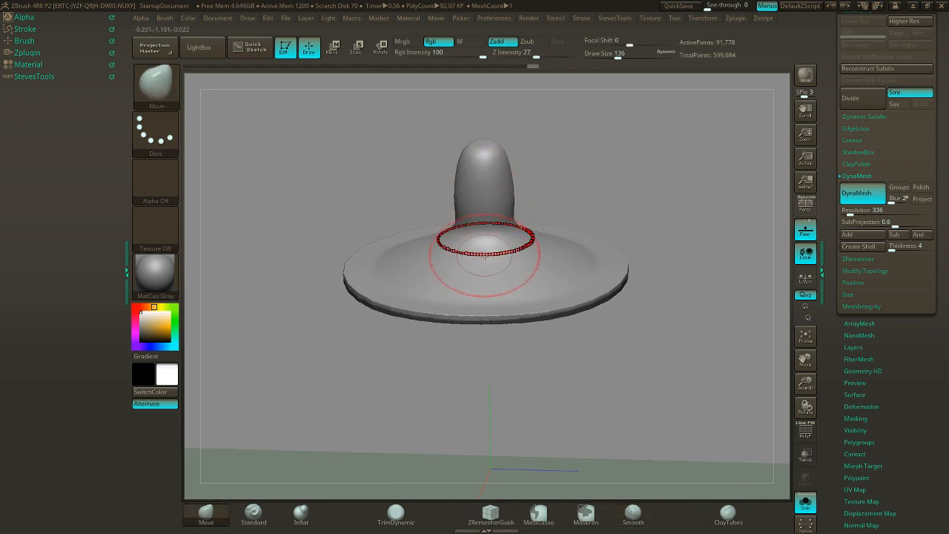
# - Switch to the ClayBuildup brush and reduce the radial symmetry to eight points around the cap
pyautogui.press('b')
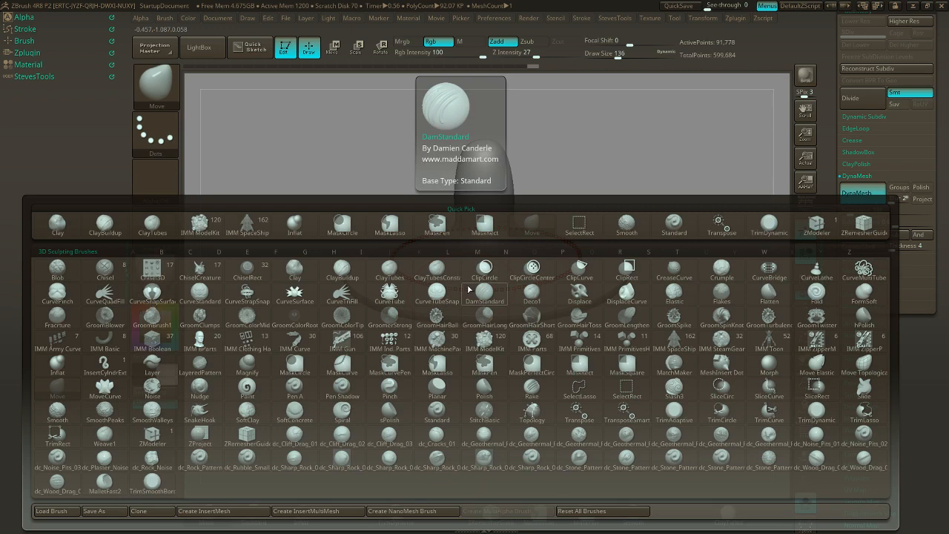
pyautogui.press('c')
pyautogui.press('b')
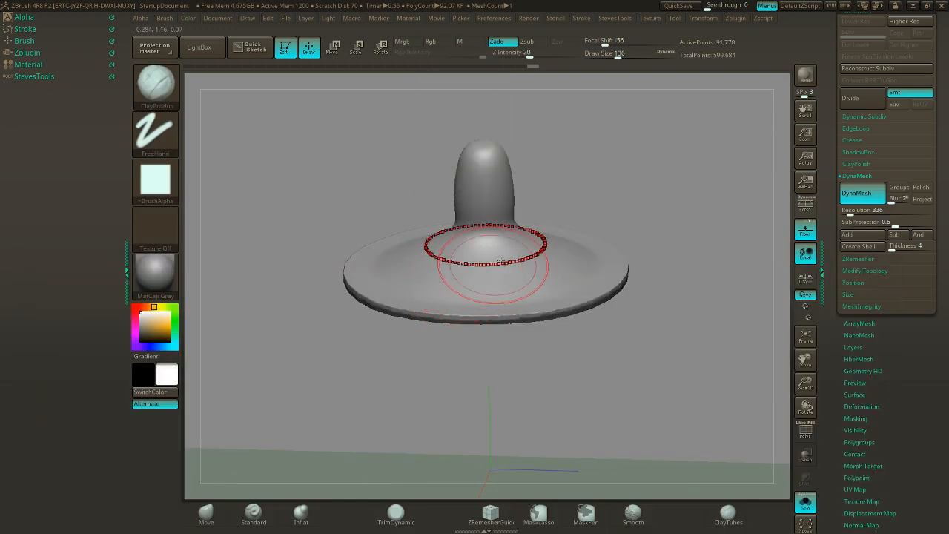
pyautogui.click(704, 19)
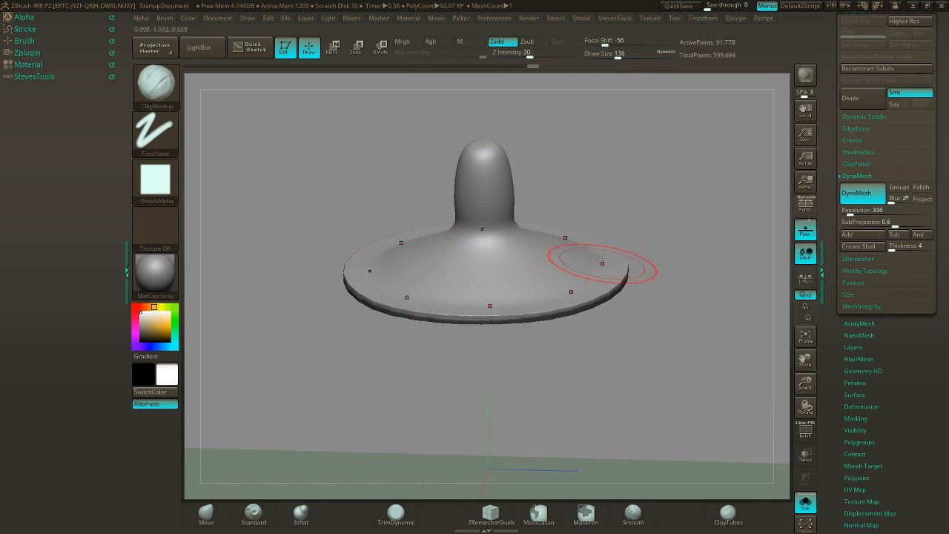
# - Try radial ClayBuildup strokes on the brim below the knob and undo them
pyautogui.moveTo(603, 197); pyautogui.dragTo(487, 297)
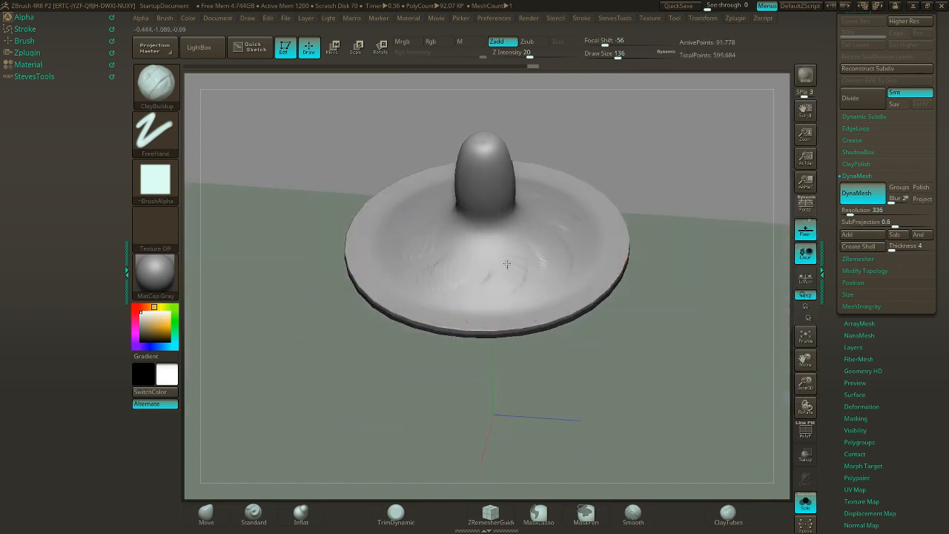
pyautogui.moveTo(506, 264); pyautogui.dragTo(489, 239)
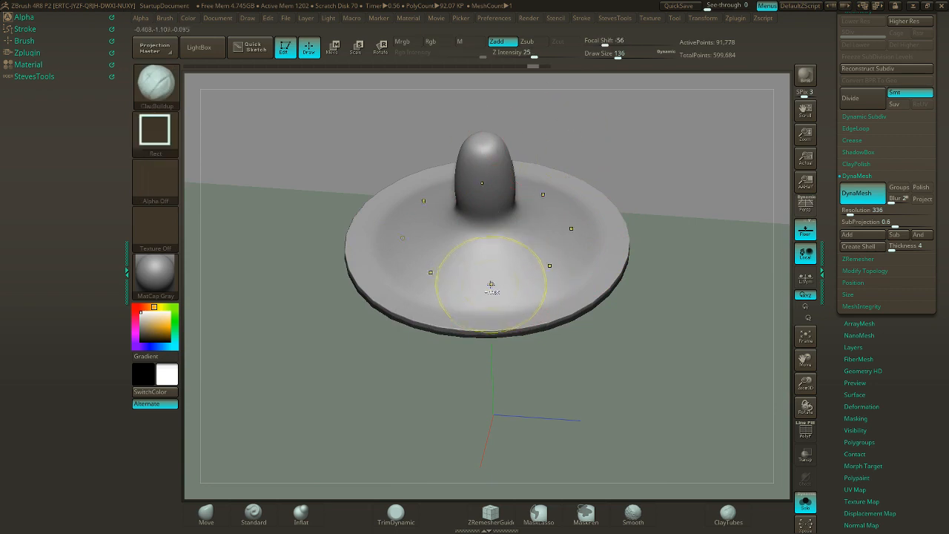
pyautogui.press('ctrl')
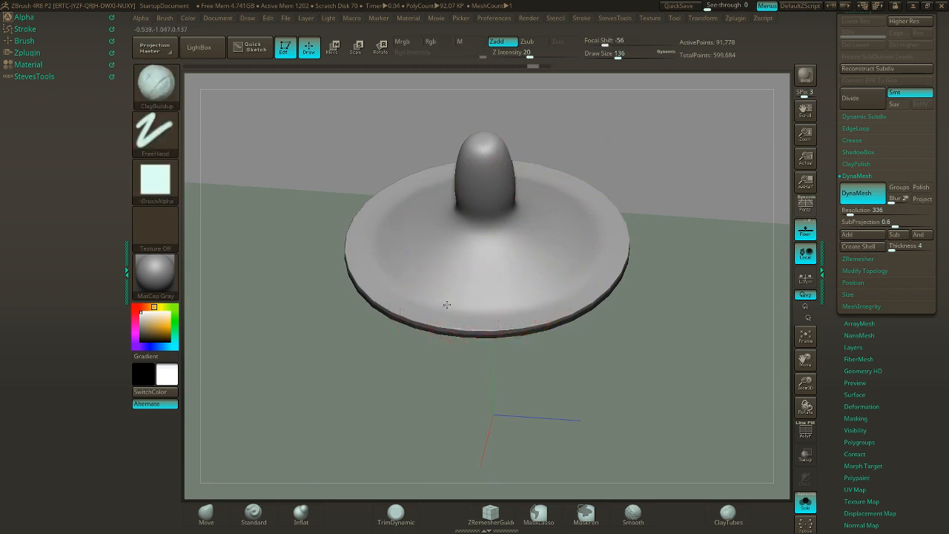
# - Sculpt eight swirling folds from the brim up to the knob with the ClayBuildup brush
pyautogui.moveTo(446, 303)
pyautogui.mouseDown()
pyautogui.moveTo(493, 252)
pyautogui.moveTo(484, 157)
pyautogui.mouseUp()
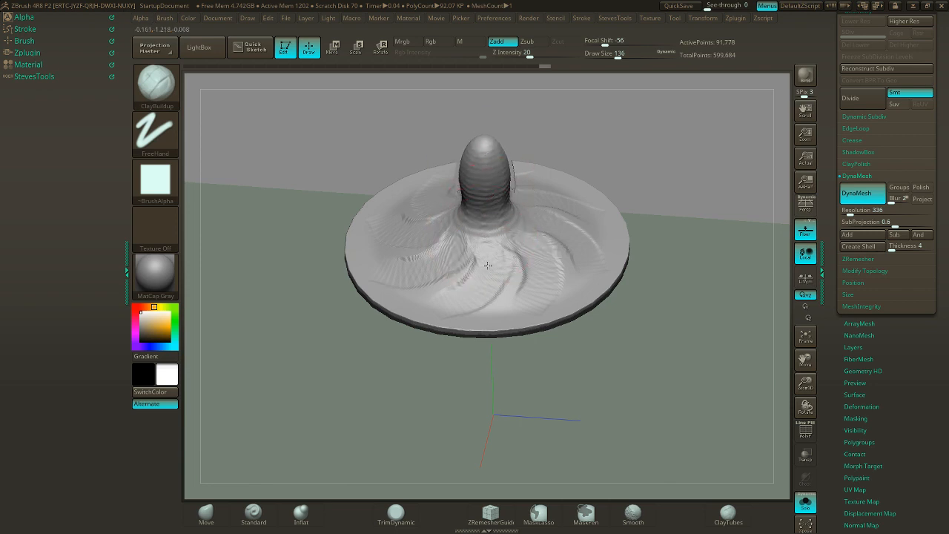
pyautogui.moveTo(458, 297); pyautogui.dragTo(495, 258)
pyautogui.keyDown('shift'); pyautogui.moveTo(622, 221); pyautogui.dragTo(607, 237); pyautogui.keyUp('shift')
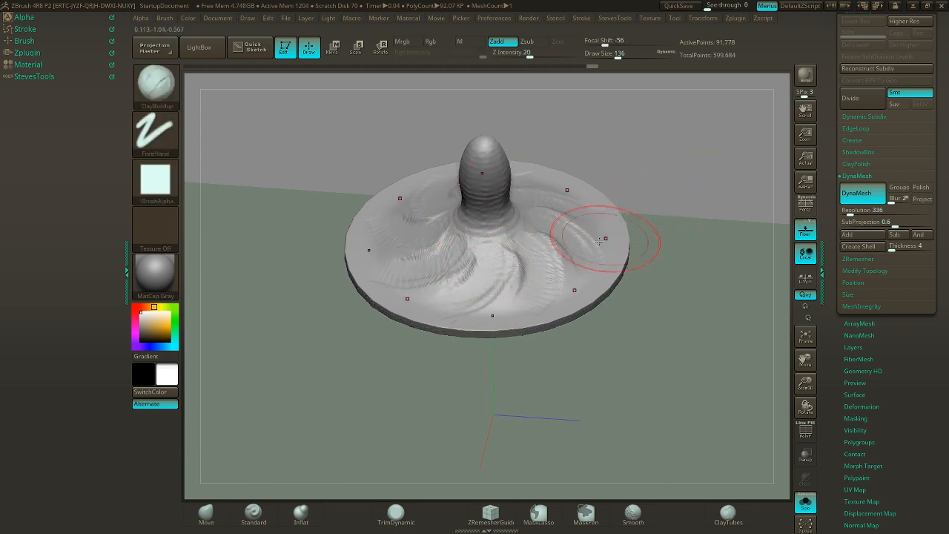
# - Smooth the swirling folds and knob of the cap and remesh it with DynaMesh at resolution 528
pyautogui.moveTo(508, 276)
pyautogui.keyDown('shift'); pyautogui.mouseDown()
pyautogui.moveTo(495, 283)
pyautogui.moveTo(496, 255)
pyautogui.moveTo(510, 254)
pyautogui.mouseUp(); pyautogui.keyUp('shift')
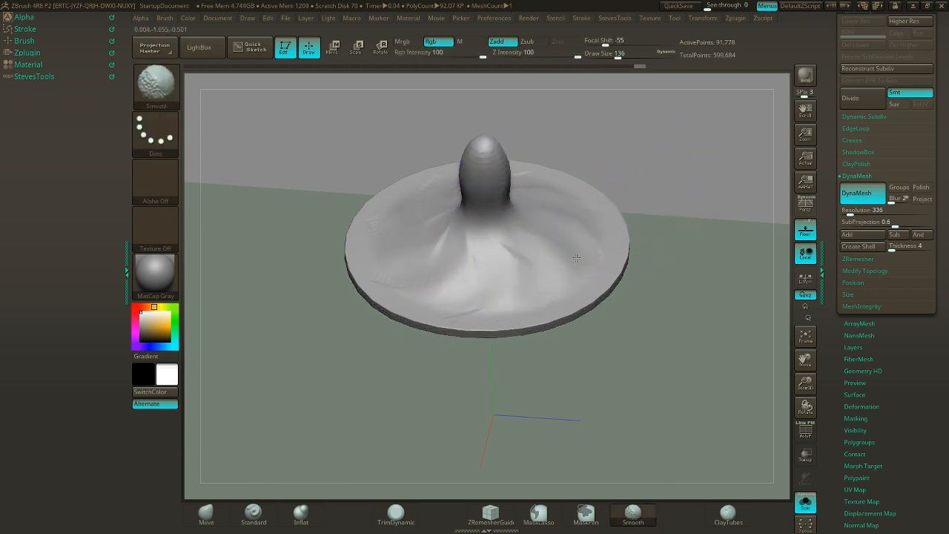
pyautogui.keyDown('shift'); pyautogui.moveTo(576, 257); pyautogui.dragTo(492, 180); pyautogui.keyUp('shift')
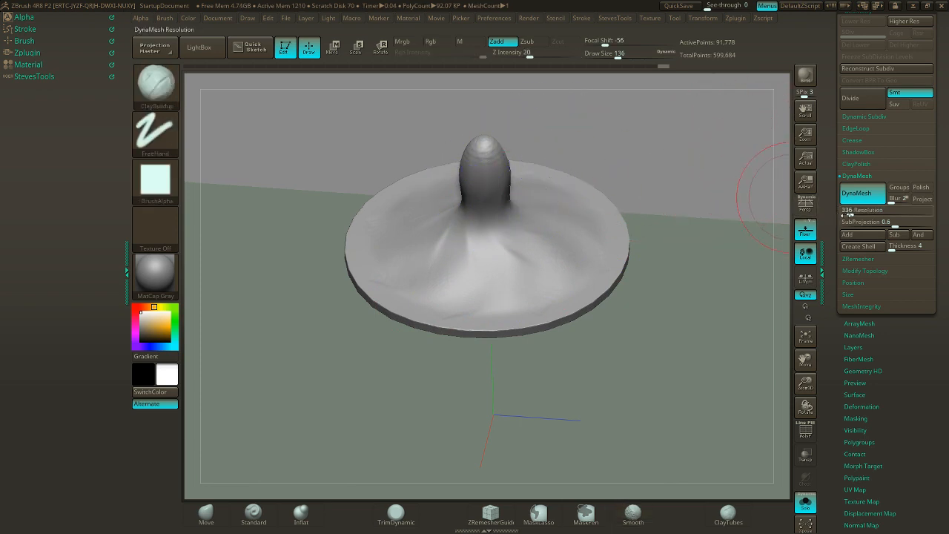
pyautogui.moveTo(850, 215); pyautogui.dragTo(852, 213)
pyautogui.keyDown('ctrl'); pyautogui.moveTo(715, 183); pyautogui.dragTo(738, 218); pyautogui.keyUp('ctrl')
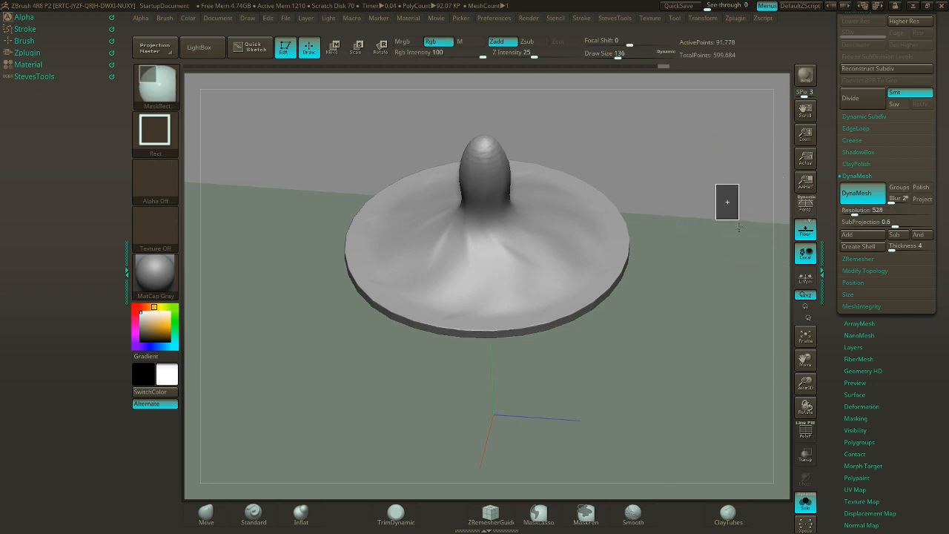
# - Build up the eight swirling folds again with radial ClayBuildup strokes from the brim onto the knob
pyautogui.moveTo(534, 213)
pyautogui.mouseDown()
pyautogui.moveTo(531, 241)
pyautogui.moveTo(558, 269)
pyautogui.moveTo(501, 277)
pyautogui.moveTo(492, 256)
pyautogui.moveTo(460, 255)
pyautogui.moveTo(523, 222)
pyautogui.mouseUp()
pyautogui.moveTo(447, 259)
pyautogui.mouseDown()
pyautogui.moveTo(485, 264)
pyautogui.moveTo(528, 251)
pyautogui.mouseUp()
pyautogui.moveTo(457, 273)
pyautogui.mouseDown()
pyautogui.moveTo(553, 240)
pyautogui.moveTo(484, 294)
pyautogui.moveTo(450, 272)
pyautogui.moveTo(469, 231)
pyautogui.moveTo(518, 211)
pyautogui.moveTo(474, 167)
pyautogui.moveTo(484, 153)
pyautogui.mouseUp()
pyautogui.moveTo(445, 257)
pyautogui.mouseDown()
pyautogui.moveTo(480, 300)
pyautogui.moveTo(485, 236)
pyautogui.mouseUp()
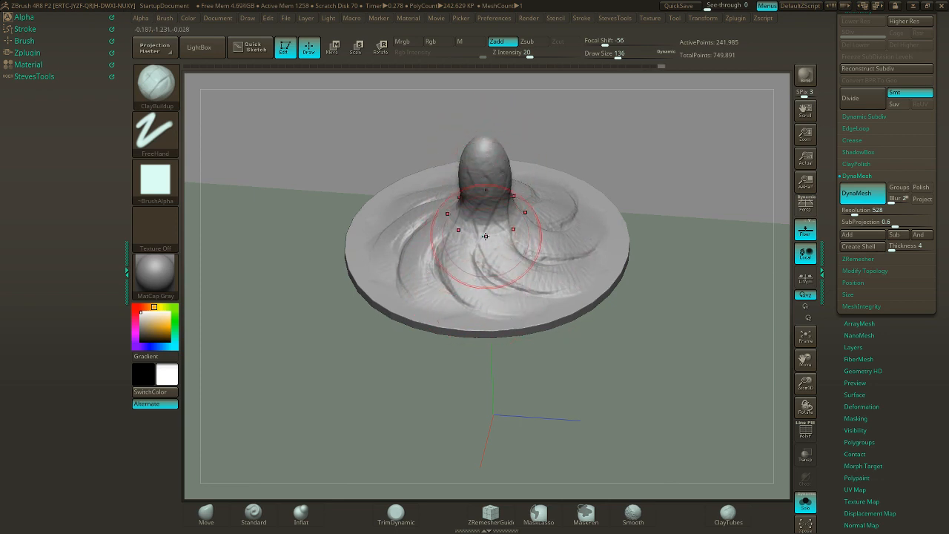
pyautogui.moveTo(475, 277); pyautogui.dragTo(494, 286)
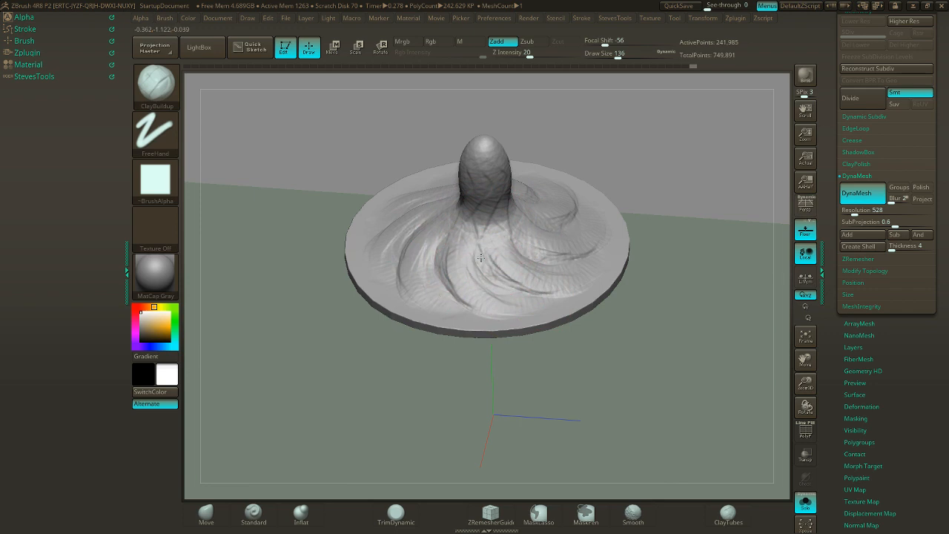
# - Smooth the rebuilt folds and the knob's surface to remove the stroke texture
pyautogui.press('shift')
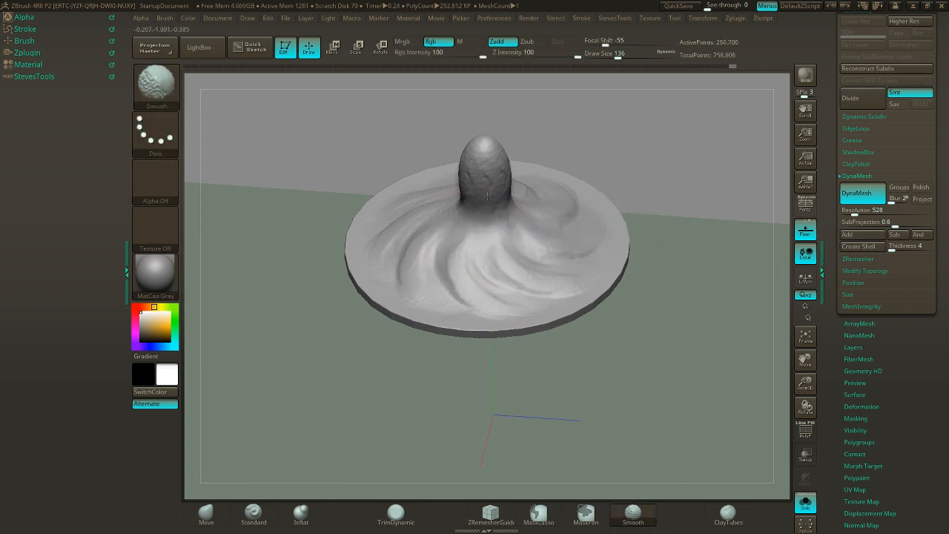
pyautogui.keyDown('shift'); pyautogui.moveTo(602, 206); pyautogui.dragTo(622, 197); pyautogui.keyUp('shift')
pyautogui.moveTo(642, 187)
pyautogui.mouseDown()
pyautogui.moveTo(646, 149)
pyautogui.moveTo(630, 158)
pyautogui.mouseUp()
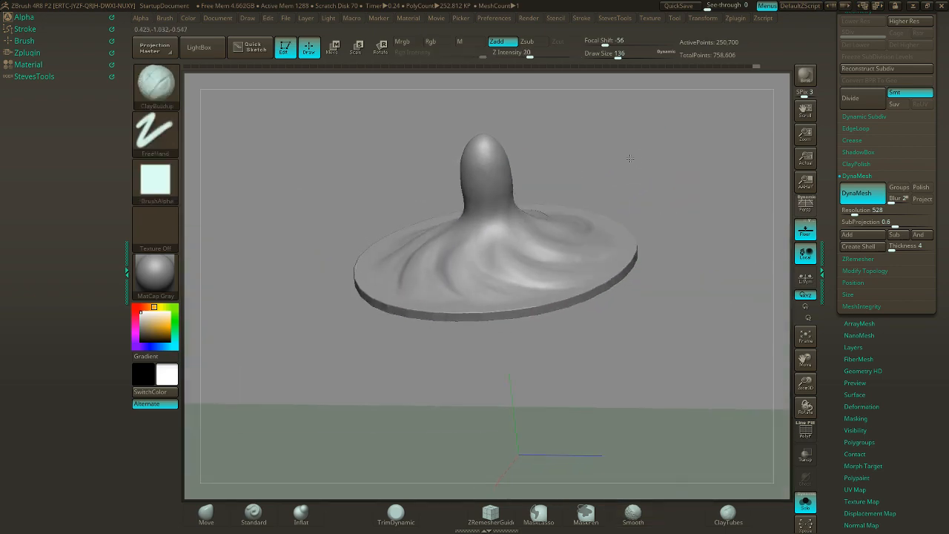
# - Switch to the DamStandard brush and carve curved radial grooves between the folds, from the brim in to the knob's base
pyautogui.press('b')
pyautogui.press('d')
pyautogui.press('s')
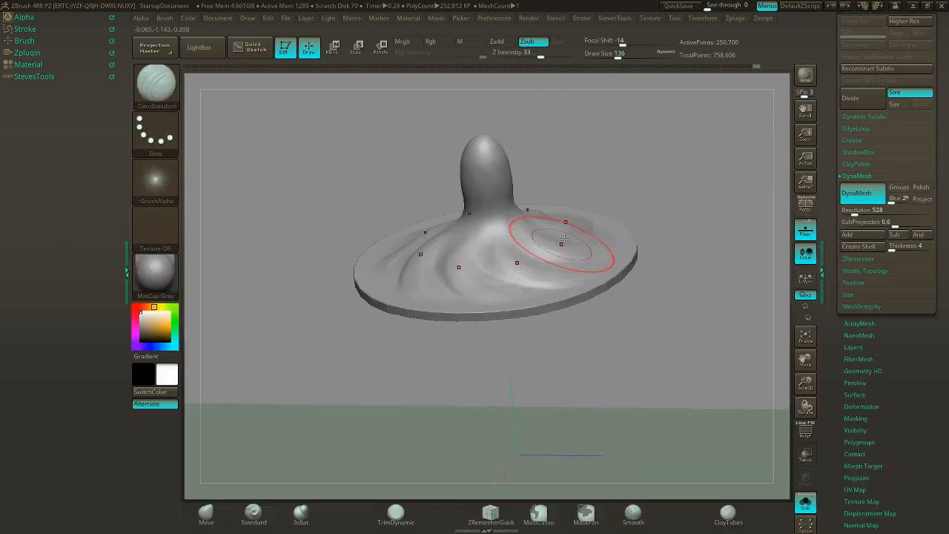
pyautogui.moveTo(607, 190)
pyautogui.mouseDown()
pyautogui.moveTo(508, 255)
pyautogui.moveTo(529, 262)
pyautogui.mouseUp()
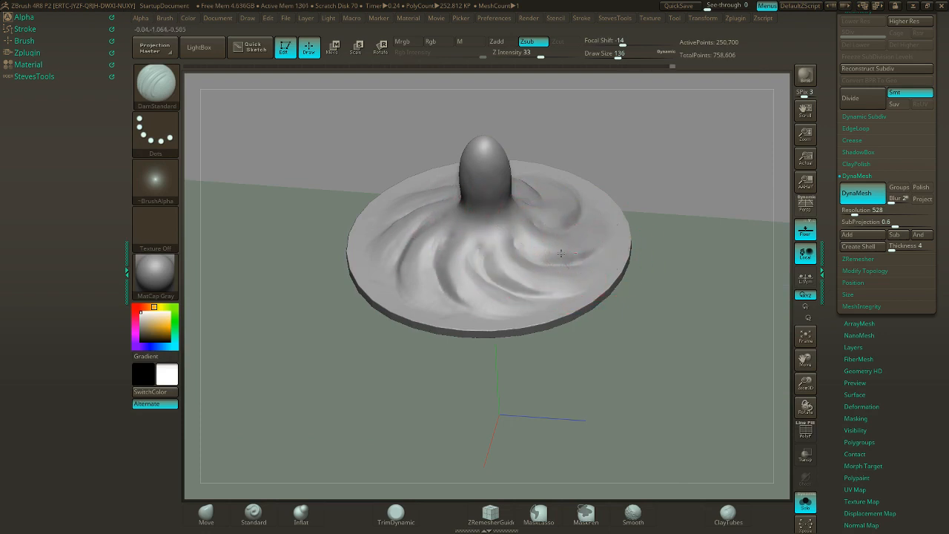
pyautogui.moveTo(560, 253); pyautogui.dragTo(516, 233)
pyautogui.moveTo(570, 253); pyautogui.dragTo(523, 235)
pyautogui.moveTo(612, 235)
pyautogui.mouseDown()
pyautogui.moveTo(569, 252)
pyautogui.moveTo(523, 236)
pyautogui.mouseUp()
pyautogui.moveTo(612, 231)
pyautogui.mouseDown()
pyautogui.moveTo(564, 249)
pyautogui.moveTo(525, 237)
pyautogui.mouseUp()
pyautogui.moveTo(592, 244); pyautogui.dragTo(528, 241)
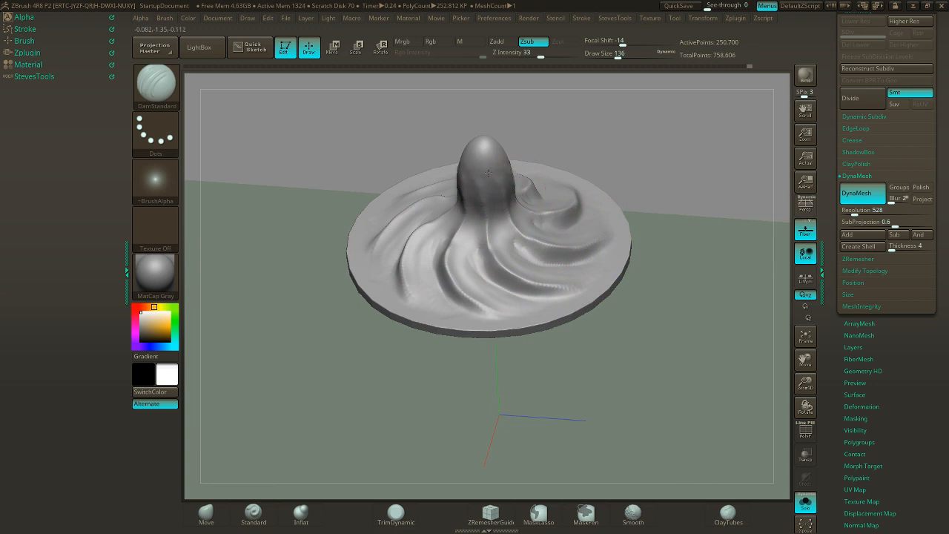
# - Carve DamStandard strokes around the sides of the knob to shape it with ridges and a pointed top
pyautogui.moveTo(493, 158); pyautogui.dragTo(477, 153)
pyautogui.moveTo(504, 201)
pyautogui.mouseDown()
pyautogui.moveTo(467, 201)
pyautogui.moveTo(461, 172)
pyautogui.moveTo(470, 153)
pyautogui.mouseUp()
pyautogui.moveTo(595, 155); pyautogui.dragTo(591, 120)
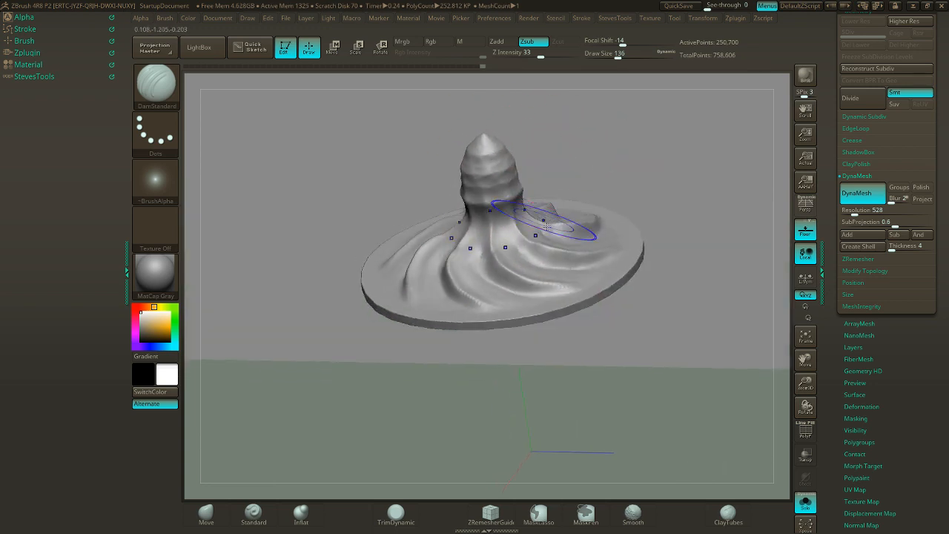
# - Soften the carved folds and knob with the Smooth brush and remesh the cap with DynaMesh
pyautogui.keyDown('shift'); pyautogui.moveTo(548, 222); pyautogui.dragTo(560, 250); pyautogui.keyUp('shift')
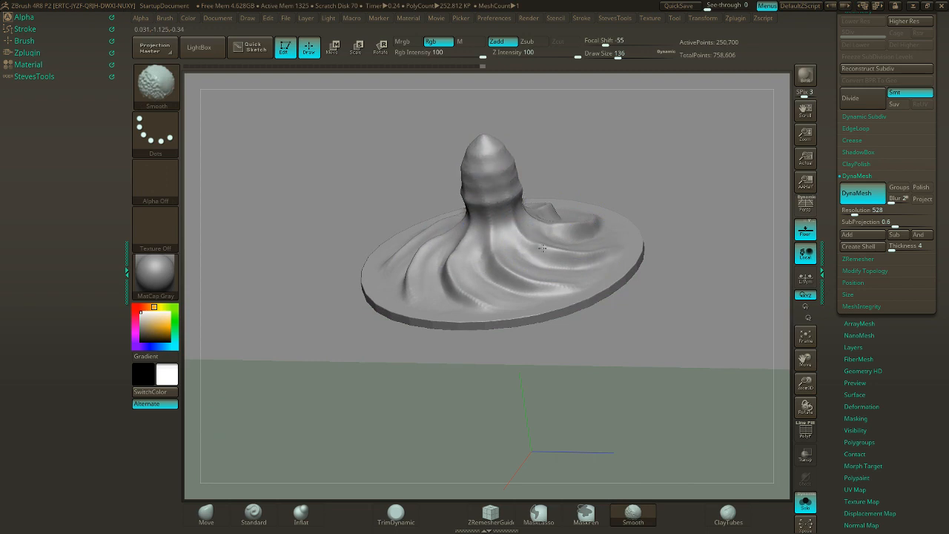
pyautogui.moveTo(619, 162); pyautogui.dragTo(627, 137)
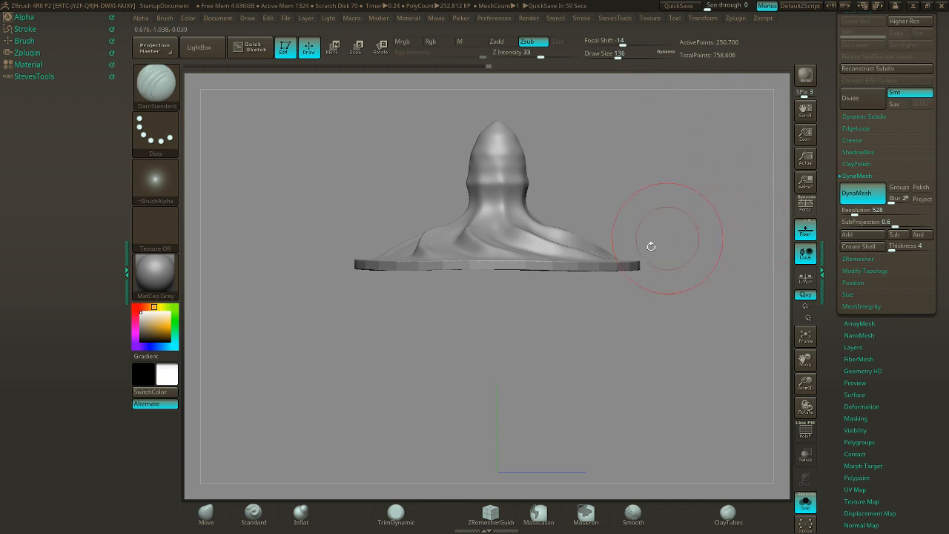
pyautogui.keyDown('ctrl'); pyautogui.moveTo(661, 194); pyautogui.dragTo(673, 239); pyautogui.keyUp('ctrl')
# - Round off the hard outer edge of the cap's rim with the Smooth brush
pyautogui.moveTo(680, 295); pyautogui.dragTo(684, 196)
pyautogui.moveTo(614, 131)
pyautogui.mouseDown()
pyautogui.moveTo(652, 238)
pyautogui.moveTo(703, 269)
pyautogui.moveTo(701, 278)
pyautogui.mouseUp()
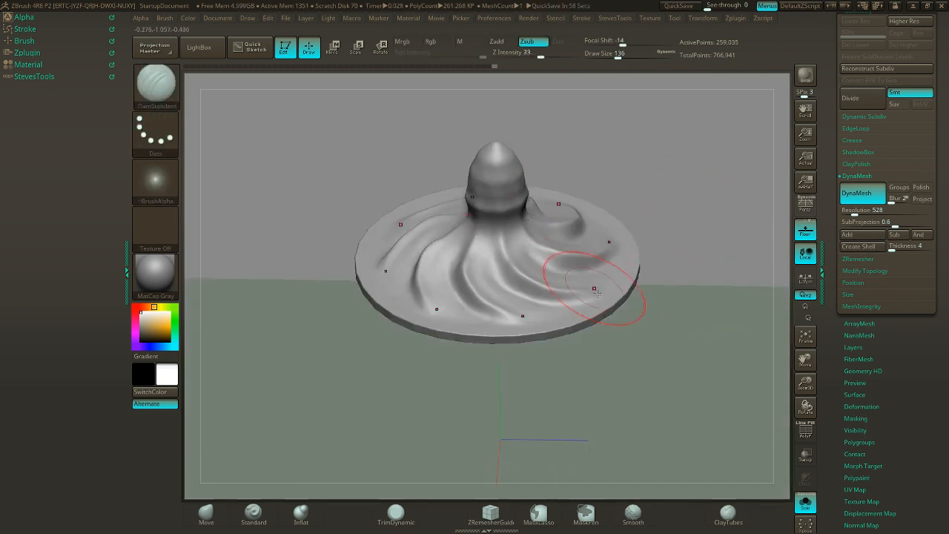
pyautogui.press('shift')
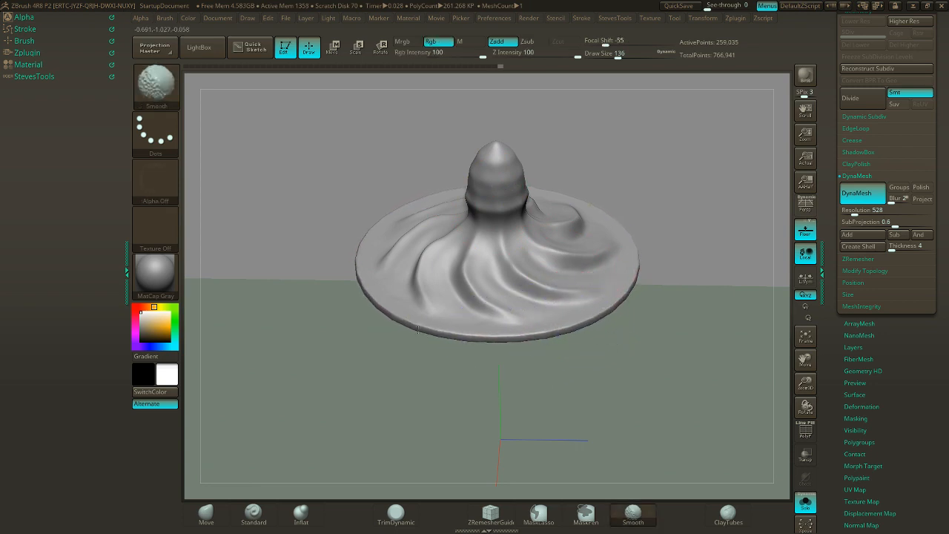
pyautogui.moveTo(663, 296); pyautogui.dragTo(600, 323)
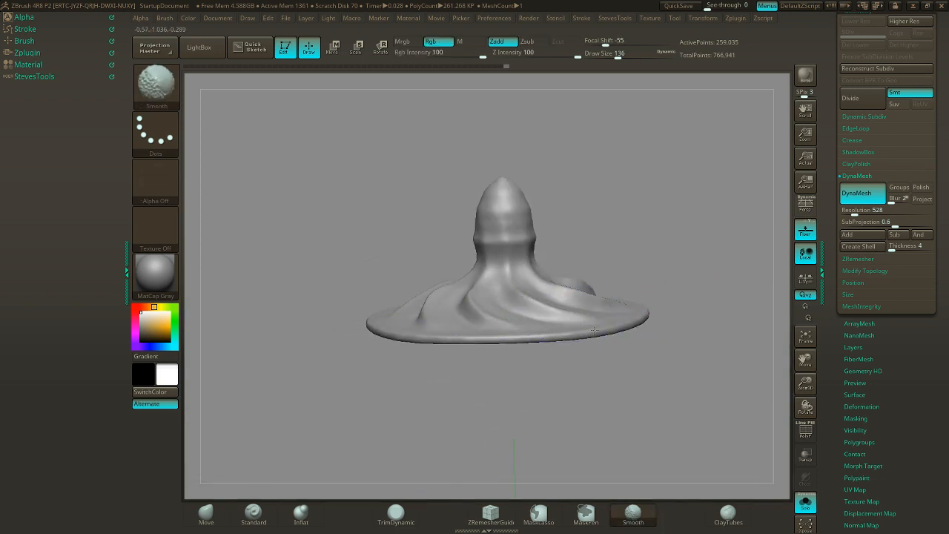
pyautogui.press('alt')
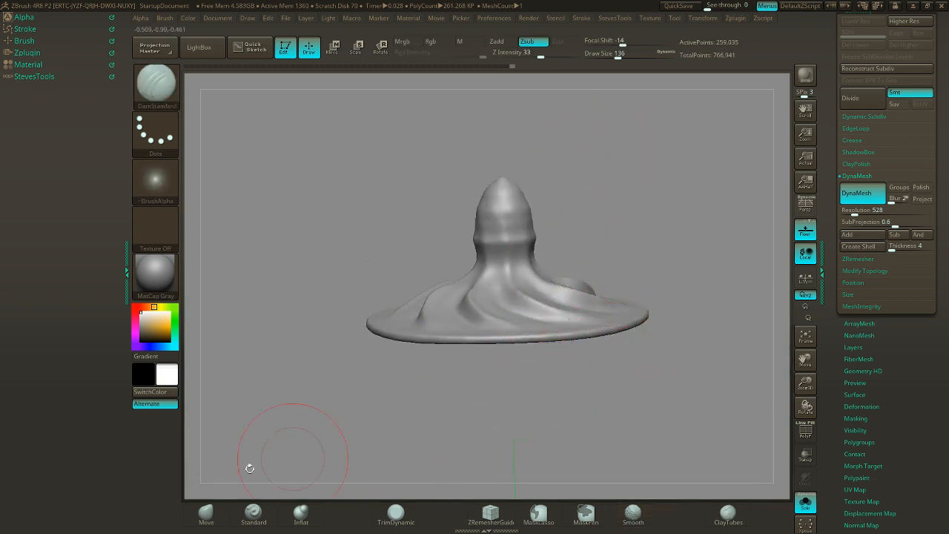
# - Reshape the cap with the Move brush, pulling the knob's sides inward into a slimmer, tapered form
pyautogui.click(206, 511)
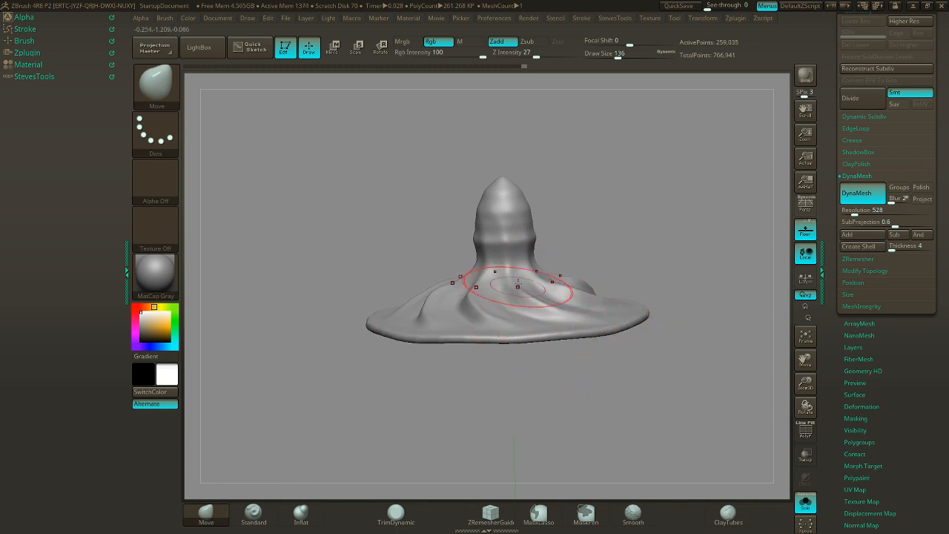
pyautogui.moveTo(520, 200); pyautogui.dragTo(525, 217)
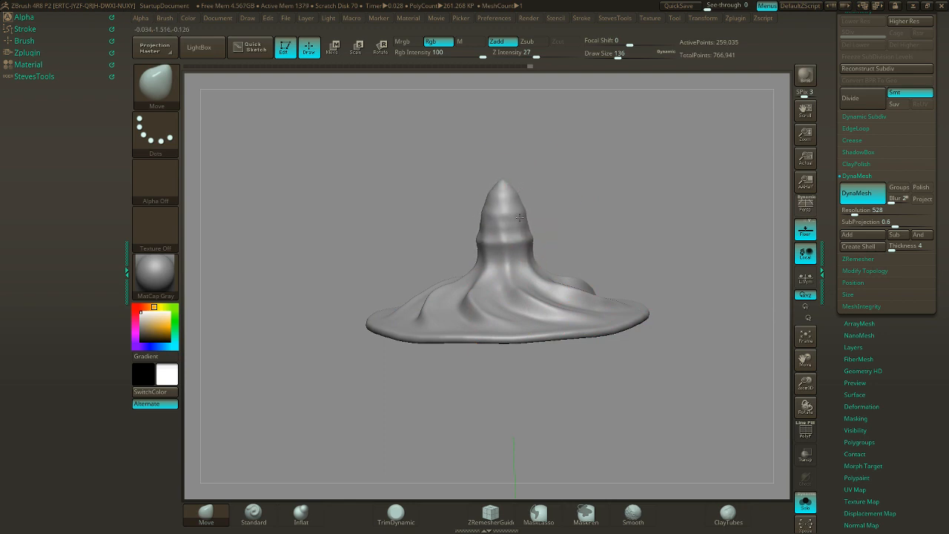
pyautogui.moveTo(604, 229)
pyautogui.mouseDown()
pyautogui.moveTo(616, 227)
pyautogui.moveTo(606, 220)
pyautogui.mouseUp()
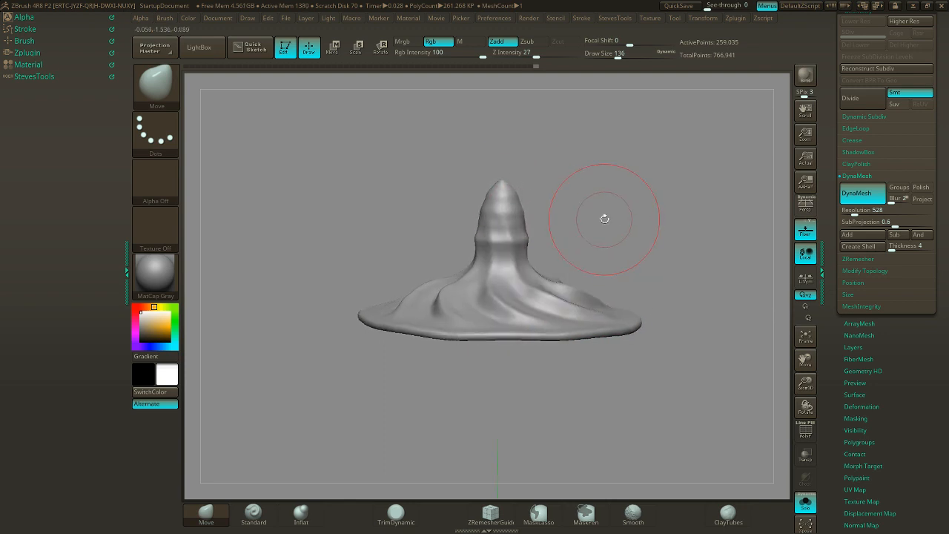
pyautogui.moveTo(635, 267); pyautogui.dragTo(651, 233)
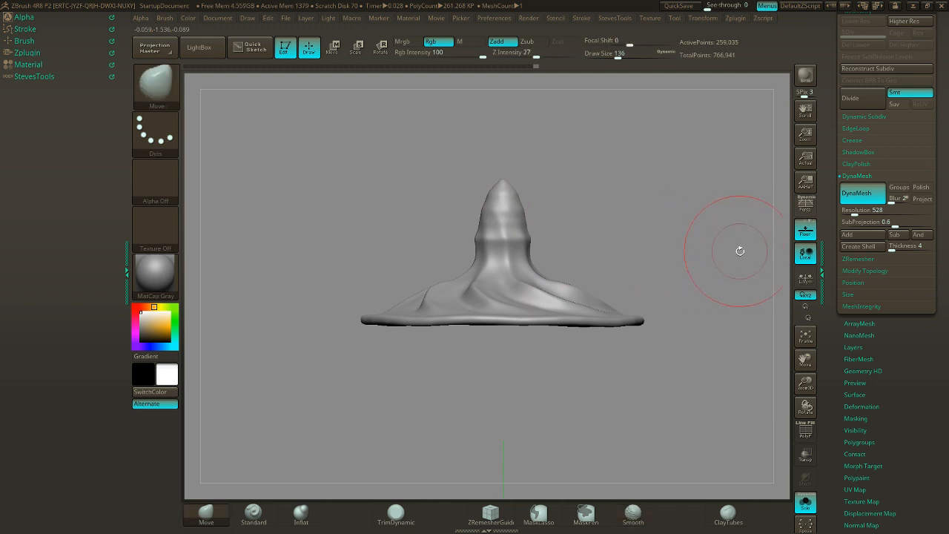
# - Select the Body subtool, move it below the Cap in the subtool order and set its subdivision level to 6
pyautogui.click(857, 177)
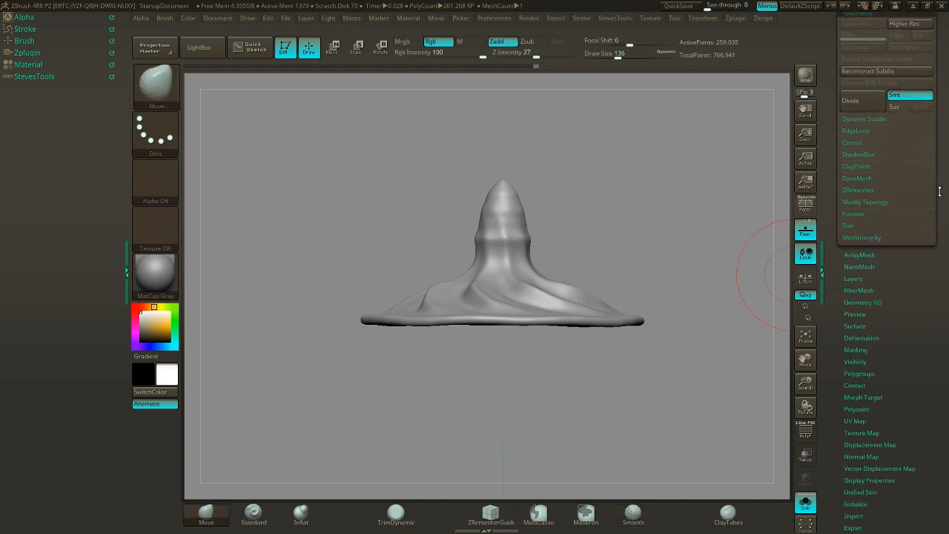
pyautogui.scroll(5, 939, 192)
pyautogui.click(915, 72)
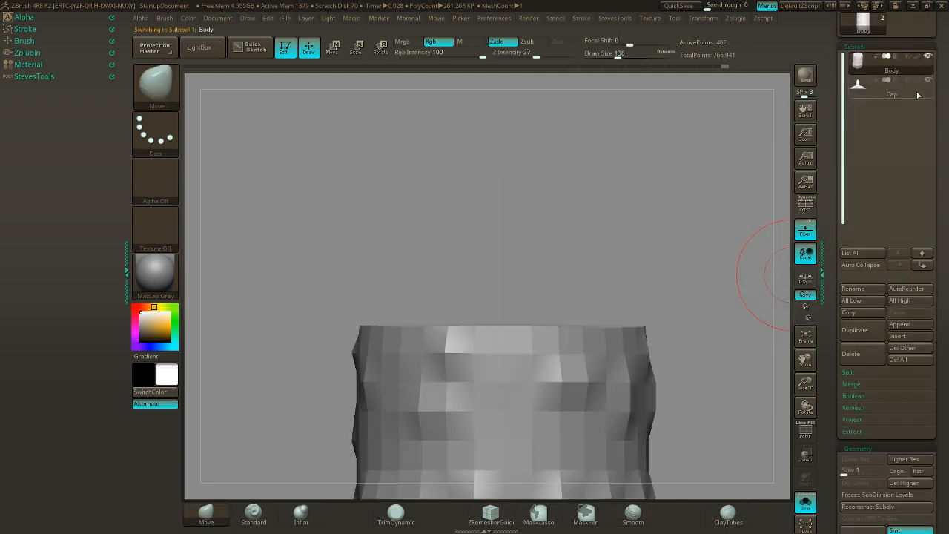
pyautogui.click(919, 266)
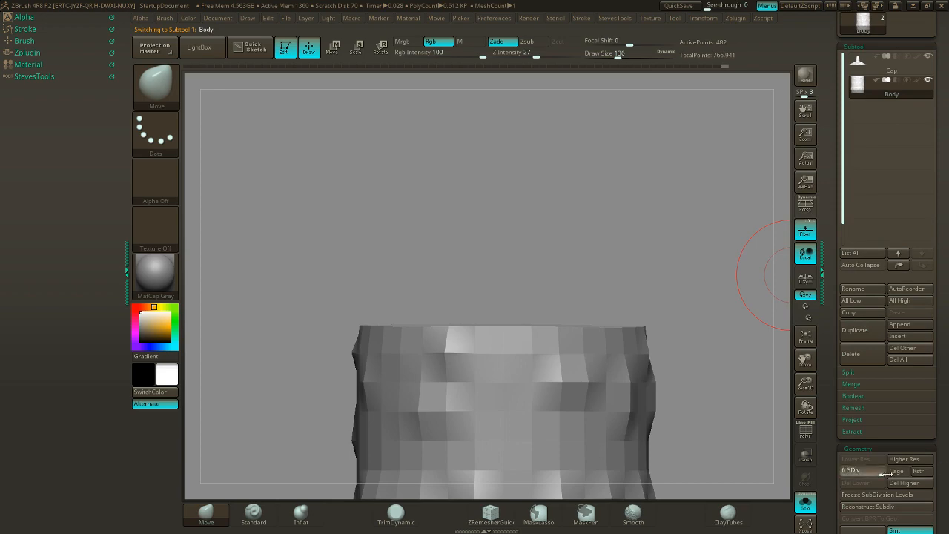
pyautogui.moveTo(886, 473); pyautogui.dragTo(882, 473)
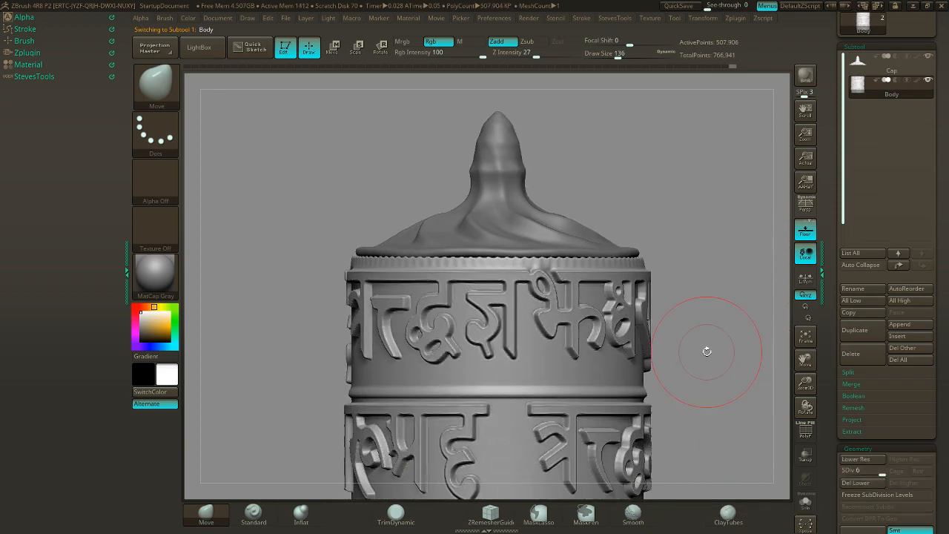
# - Append a Cylinder3D as a new subtool alongside the cap and body
pyautogui.moveTo(706, 351); pyautogui.dragTo(676, 364)
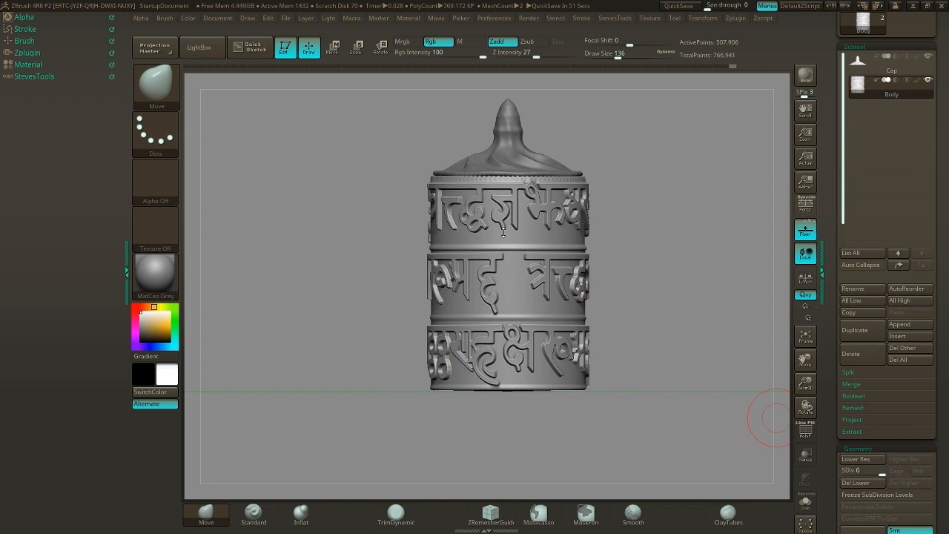
pyautogui.moveTo(683, 239)
pyautogui.mouseDown()
pyautogui.moveTo(667, 197)
pyautogui.moveTo(669, 275)
pyautogui.moveTo(670, 238)
pyautogui.moveTo(610, 297)
pyautogui.moveTo(656, 255)
pyautogui.mouseUp()
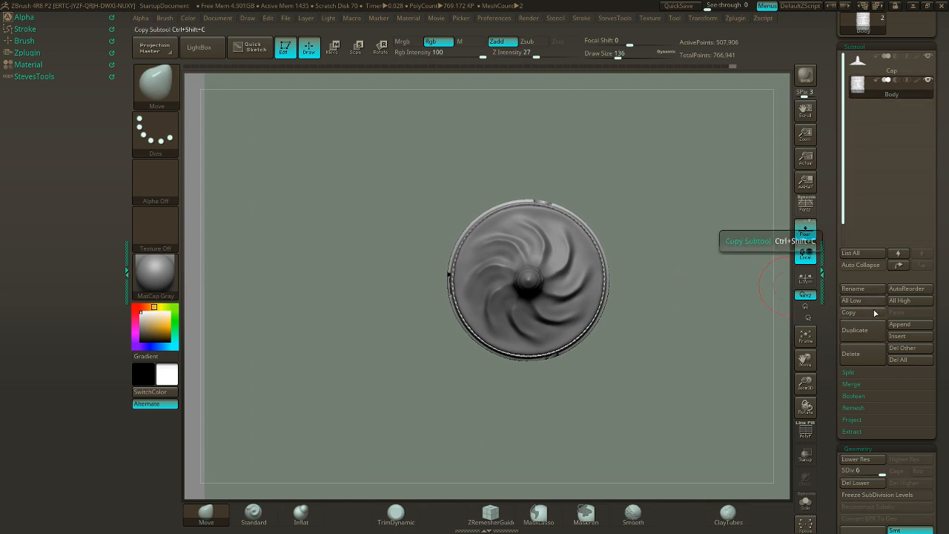
pyautogui.scroll(-2, 945, 404)
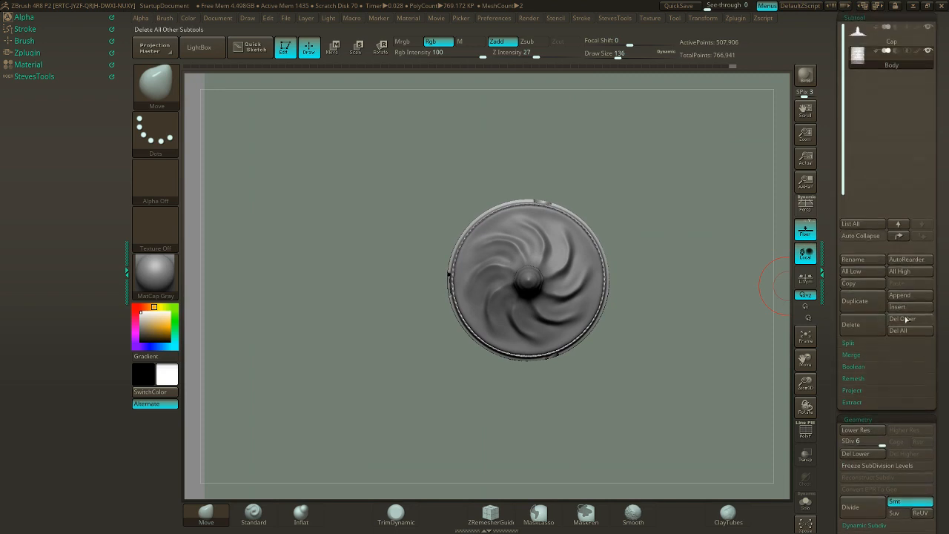
pyautogui.click(898, 297)
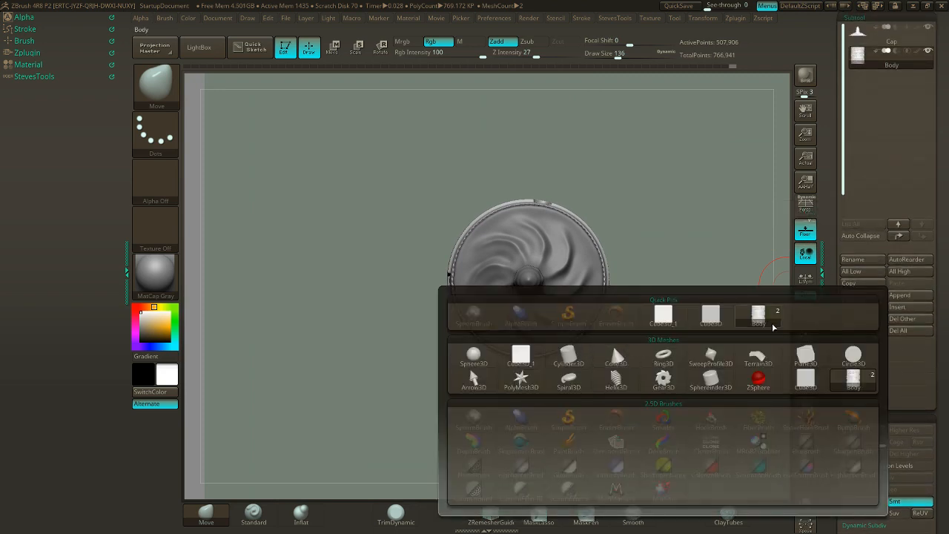
pyautogui.click(569, 356)
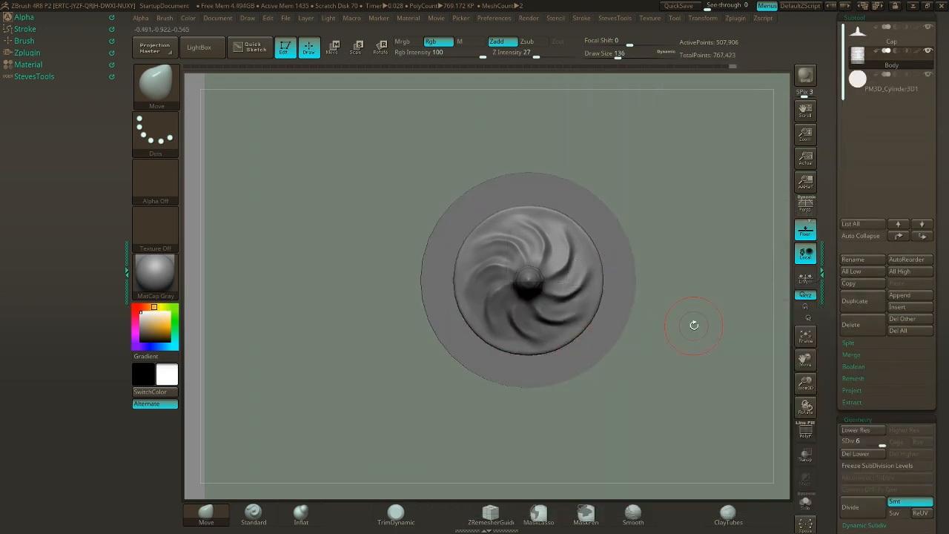
# - Turn on the polyframe display and isolate the body in Solo mode, seen from above, with transparency off
pyautogui.click(807, 454)
pyautogui.click(807, 438)
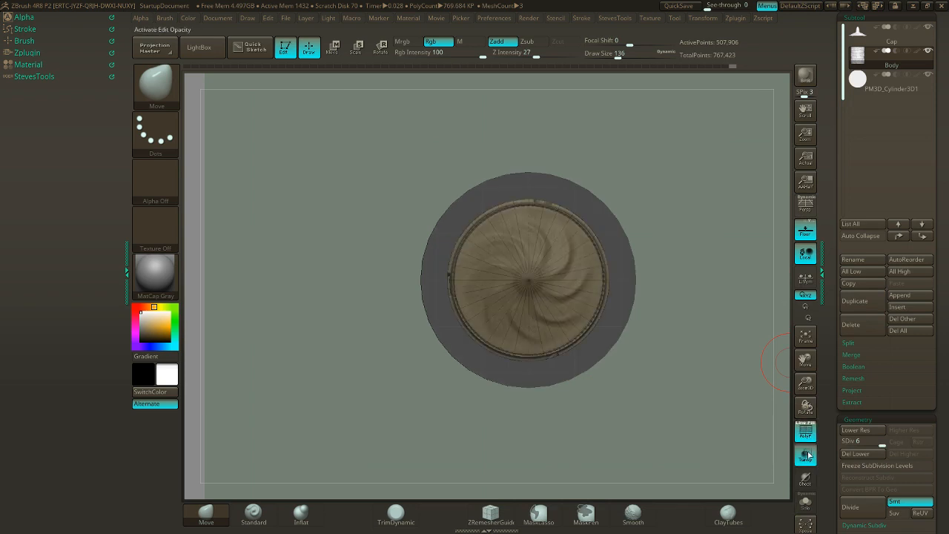
pyautogui.click(806, 454)
pyautogui.click(805, 503)
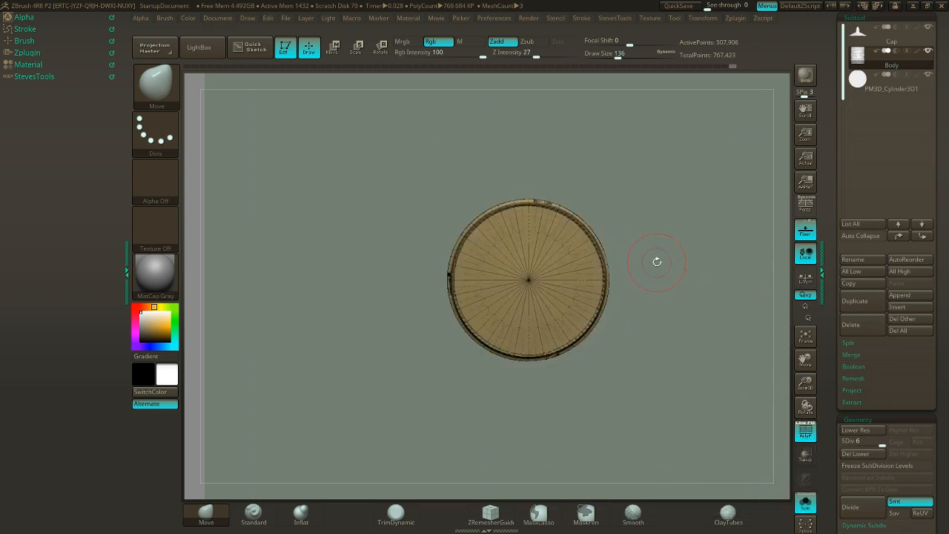
pyautogui.keyDown('alt'); pyautogui.moveTo(656, 261); pyautogui.dragTo(705, 262); pyautogui.keyUp('alt')
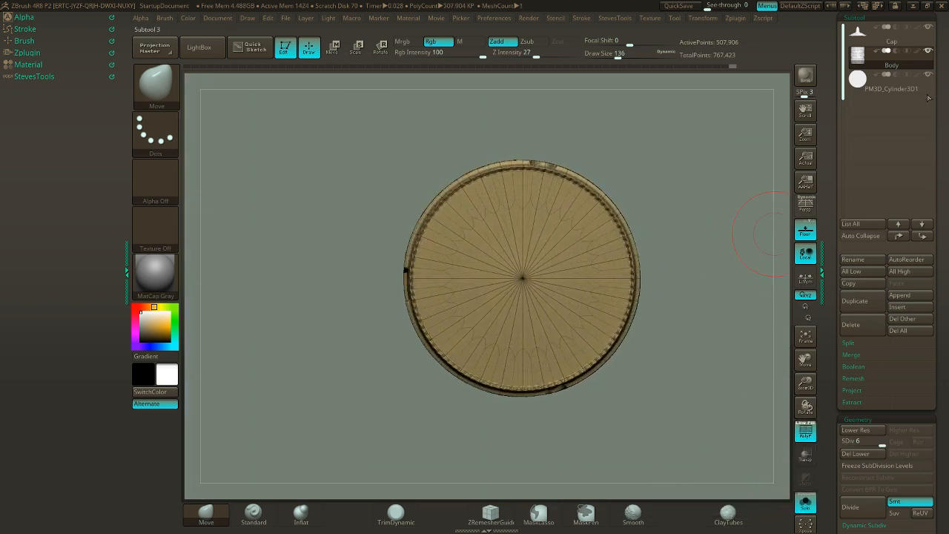
# - Select the appended cylinder subtool and reinitialize it as a quick Y-axis cylinder (QCyl Y)
pyautogui.click(927, 95)
pyautogui.keyDown('alt'); pyautogui.moveTo(713, 218); pyautogui.dragTo(635, 233); pyautogui.keyUp('alt')
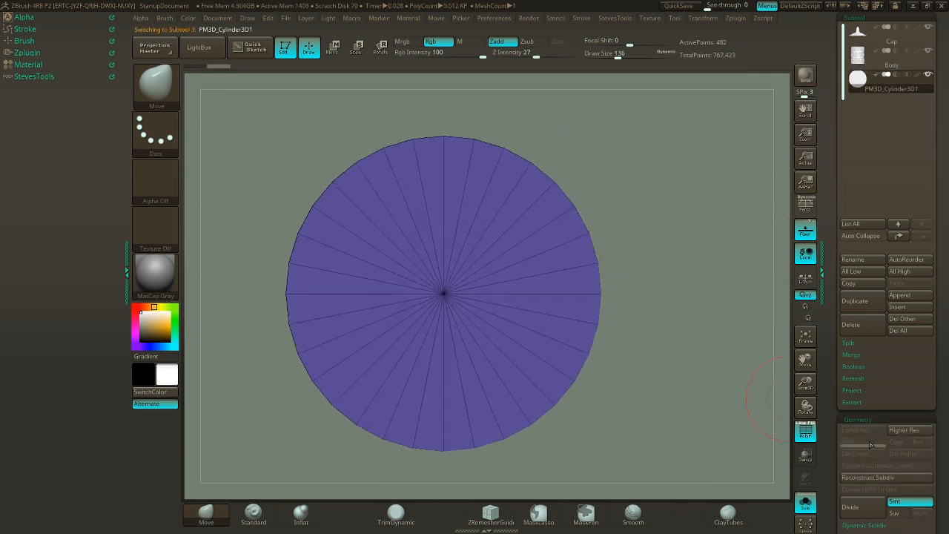
pyautogui.moveTo(938, 446); pyautogui.dragTo(881, 327)
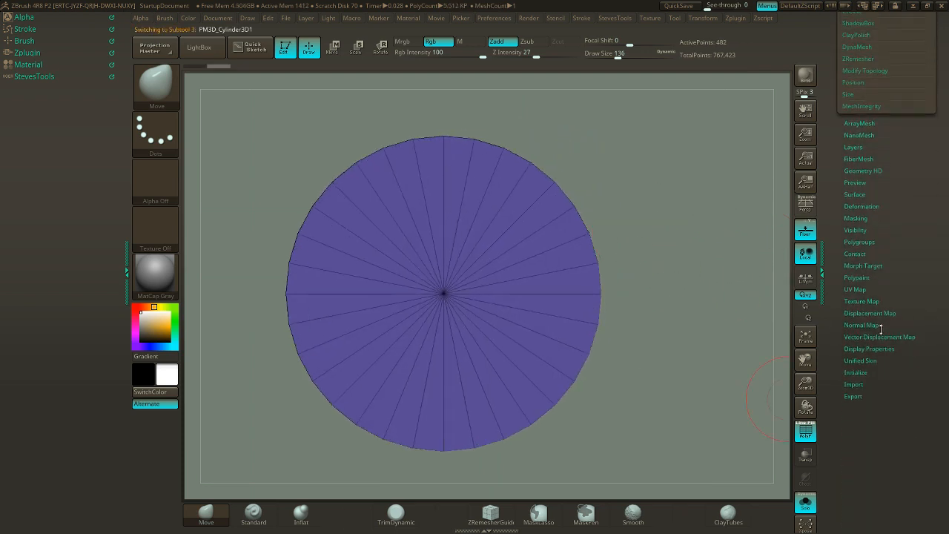
pyautogui.click(862, 373)
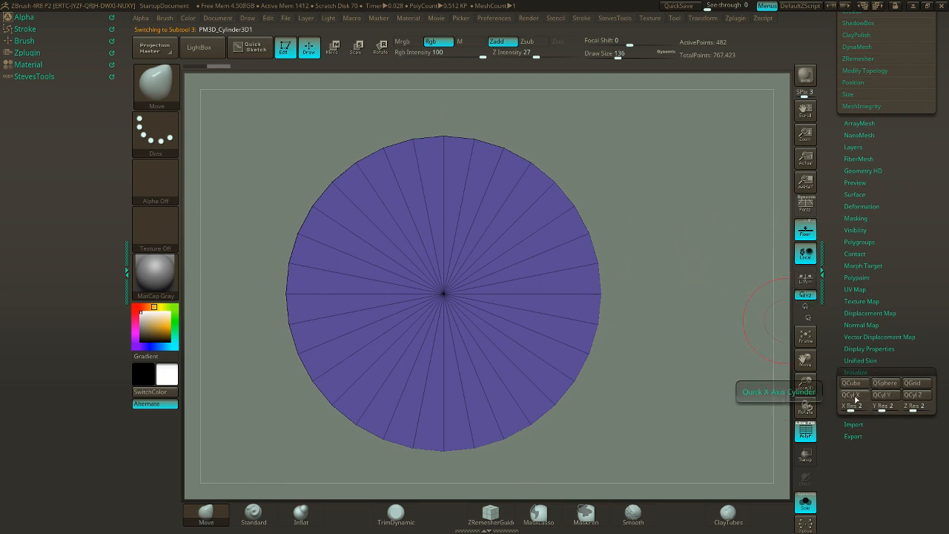
pyautogui.click(877, 398)
pyautogui.moveTo(742, 375); pyautogui.dragTo(559, 364)
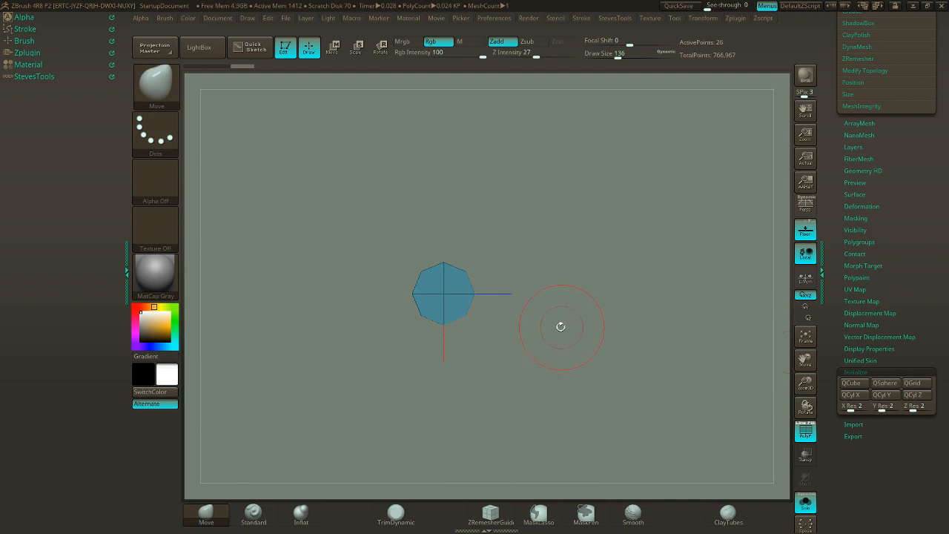
pyautogui.keyDown('alt'); pyautogui.moveTo(561, 326); pyautogui.dragTo(666, 381); pyautogui.keyUp('alt')
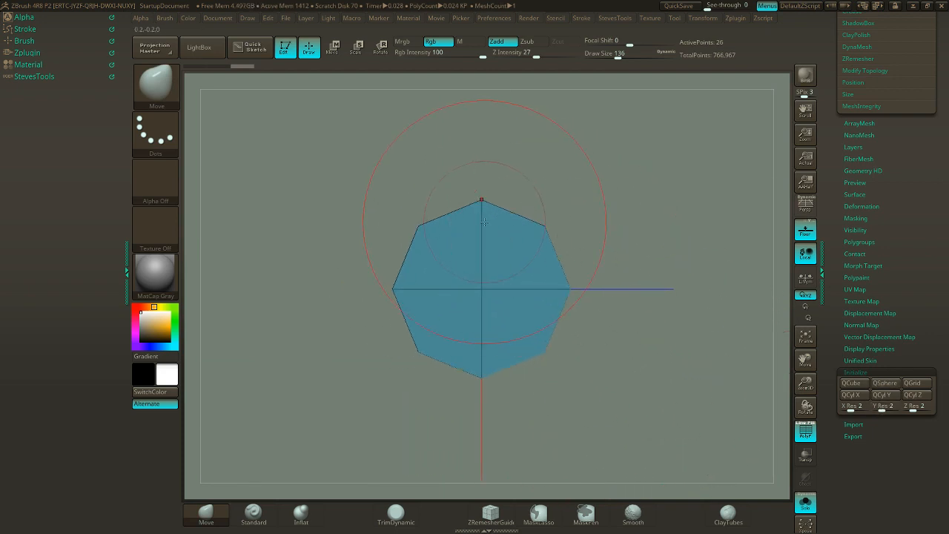
# - Rebuild the Y-axis cylinder with Y Res 4, and again with X Res raised to 8
pyautogui.click(882, 409)
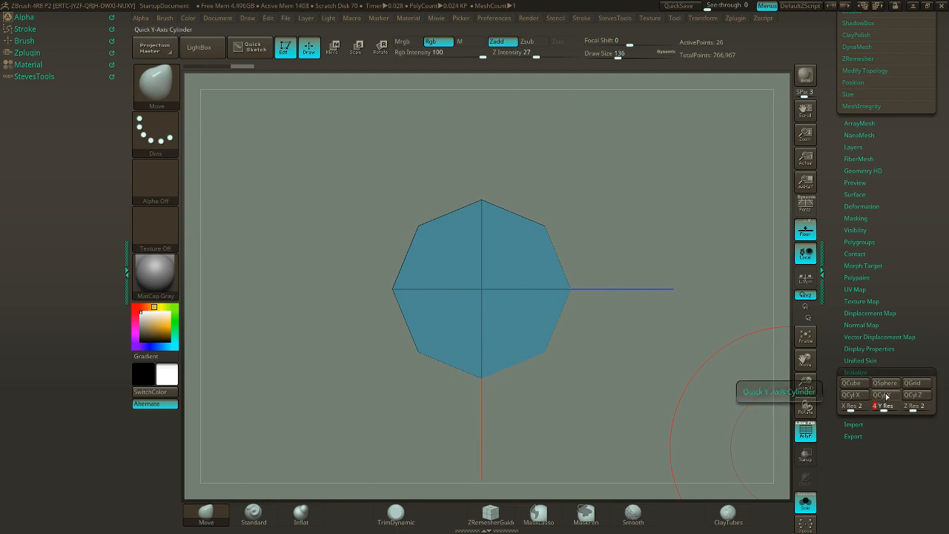
pyautogui.click(885, 396)
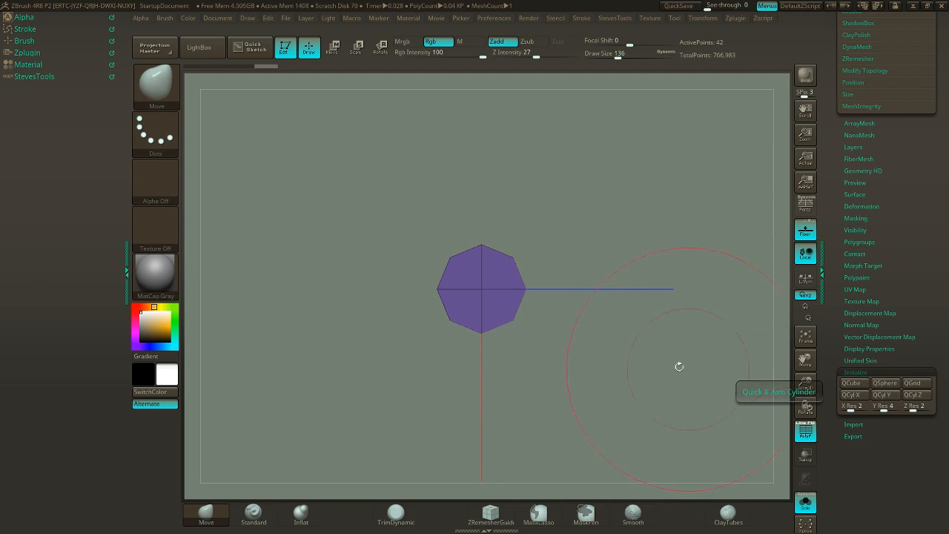
pyautogui.moveTo(647, 310)
pyautogui.mouseDown()
pyautogui.moveTo(674, 364)
pyautogui.moveTo(699, 354)
pyautogui.moveTo(691, 363)
pyautogui.moveTo(620, 303)
pyautogui.moveTo(701, 360)
pyautogui.mouseUp()
pyautogui.moveTo(852, 409); pyautogui.dragTo(854, 409)
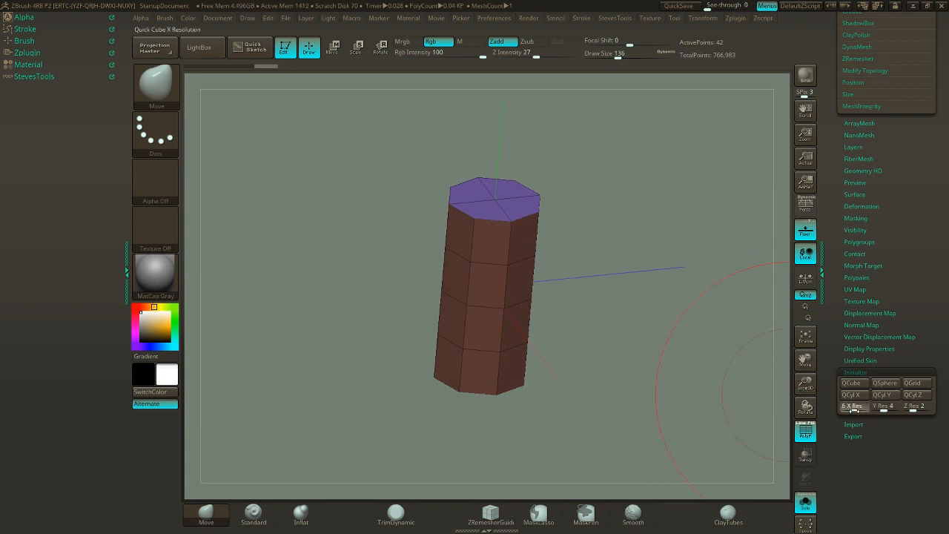
pyautogui.click(882, 396)
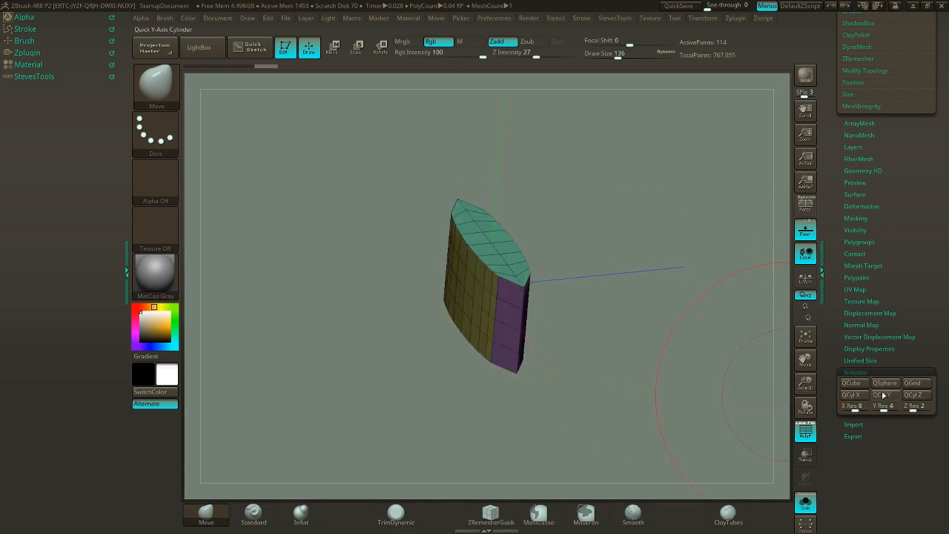
# - Undo the quick-cylinder rebuilds back to the originally appended Cylinder3D mesh and frame it
pyautogui.hotkey('ctrl', 'z')
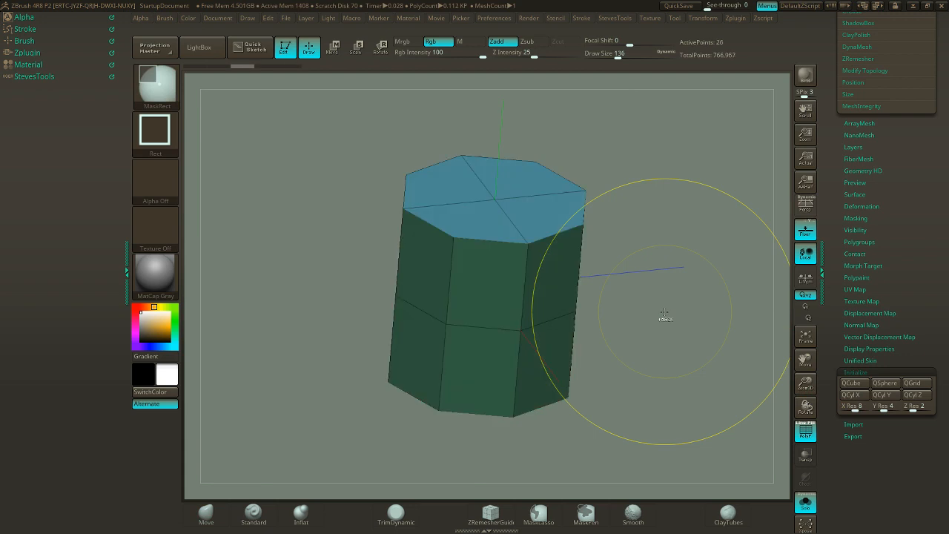
pyautogui.hotkey('ctrl', 'z')
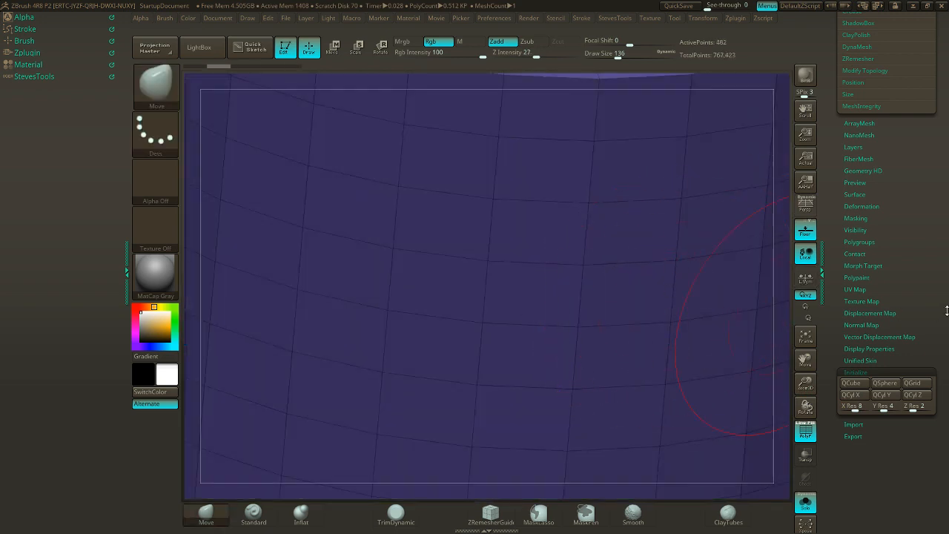
pyautogui.click(895, 369)
pyautogui.press('f')
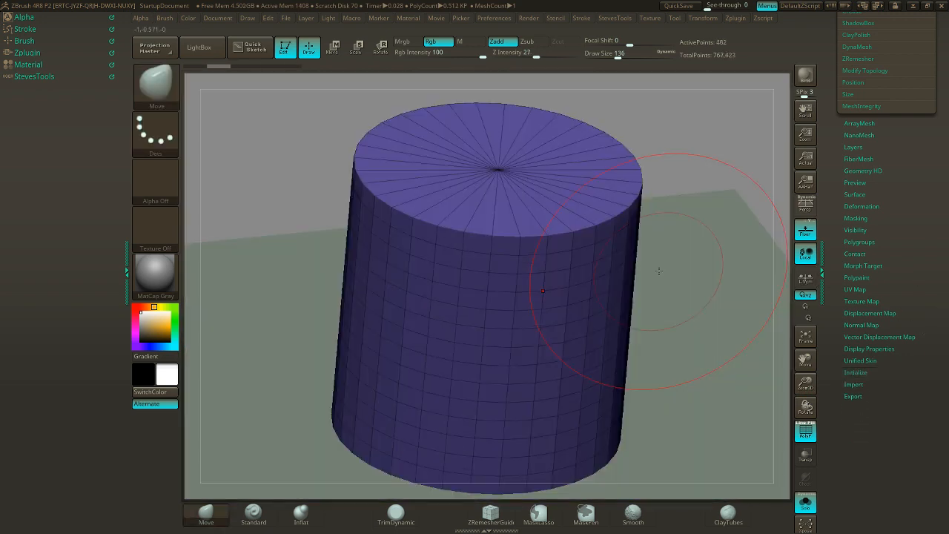
# - Delete the PM3D_Cylinder3D1 subtool, keeping only the cap and body
pyautogui.moveTo(897, 198); pyautogui.dragTo(915, 527)
pyautogui.moveTo(944, 135); pyautogui.dragTo(942, 164)
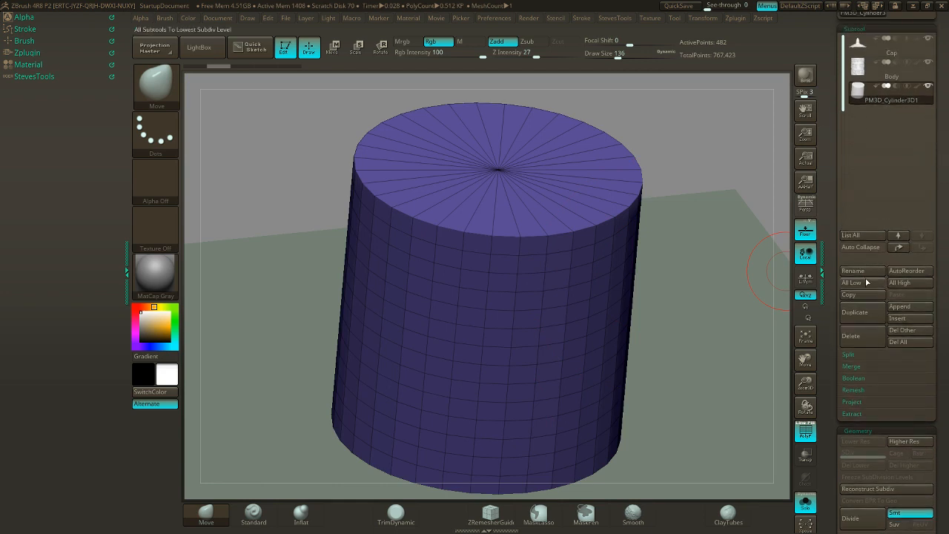
pyautogui.click(856, 335)
pyautogui.click(771, 351)
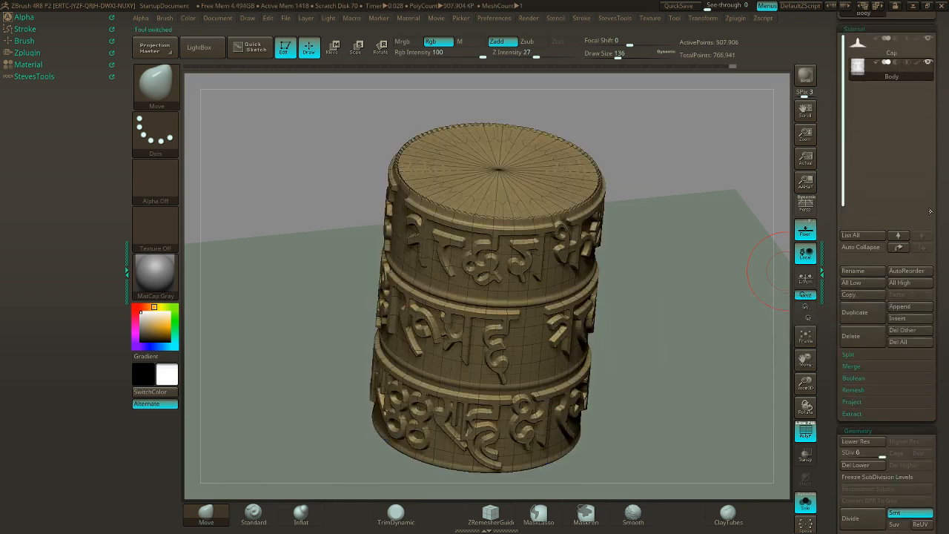
# - Try to load the Cylinder3D primitive as the active tool from the 3D meshes
pyautogui.moveTo(938, 191); pyautogui.dragTo(939, 292)
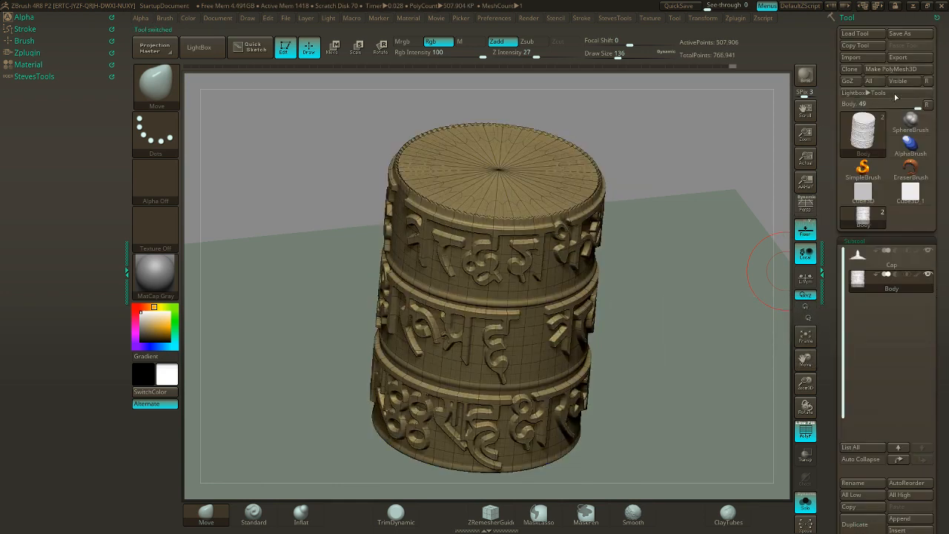
pyautogui.click(875, 140)
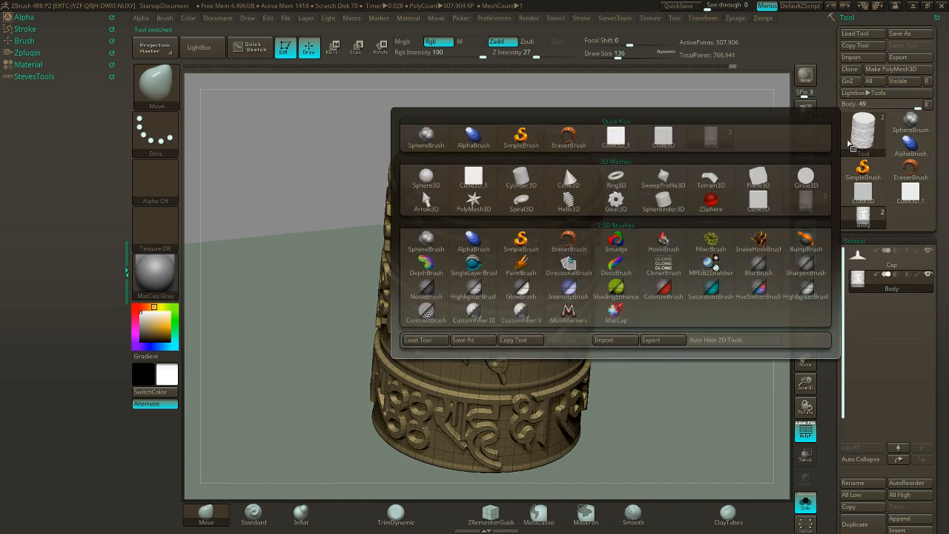
pyautogui.moveTo(518, 190)
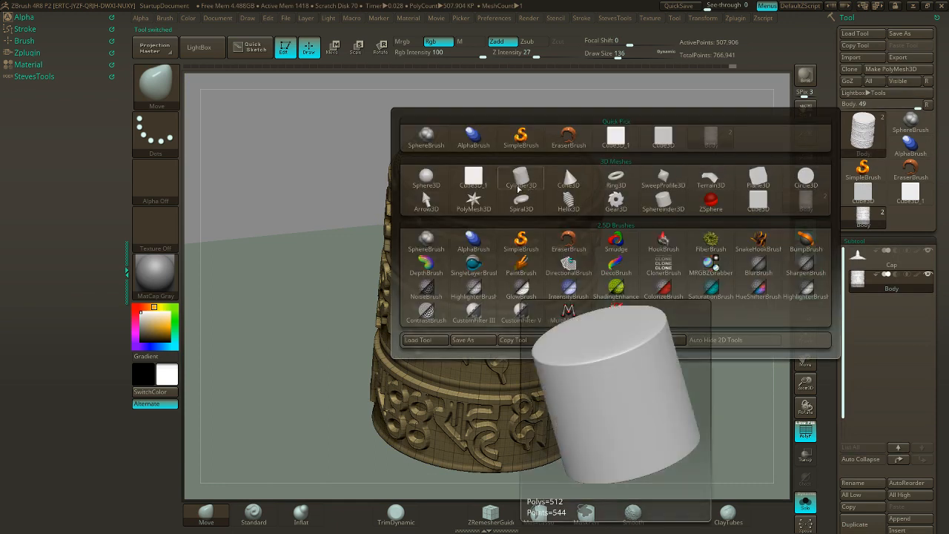
pyautogui.click(518, 190)
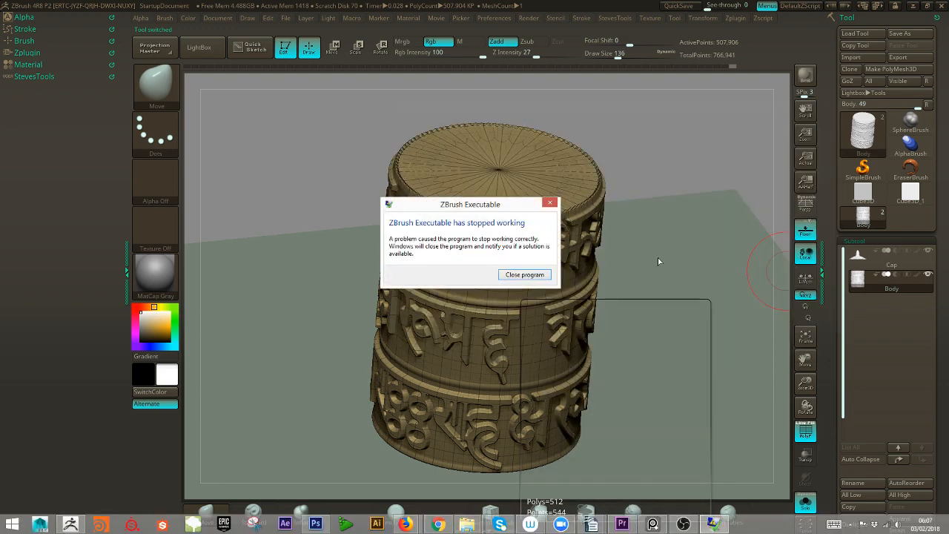
# - Close the crashed program, relaunch ZBrush 4R8 and dismiss the startup note
pyautogui.click(545, 275)
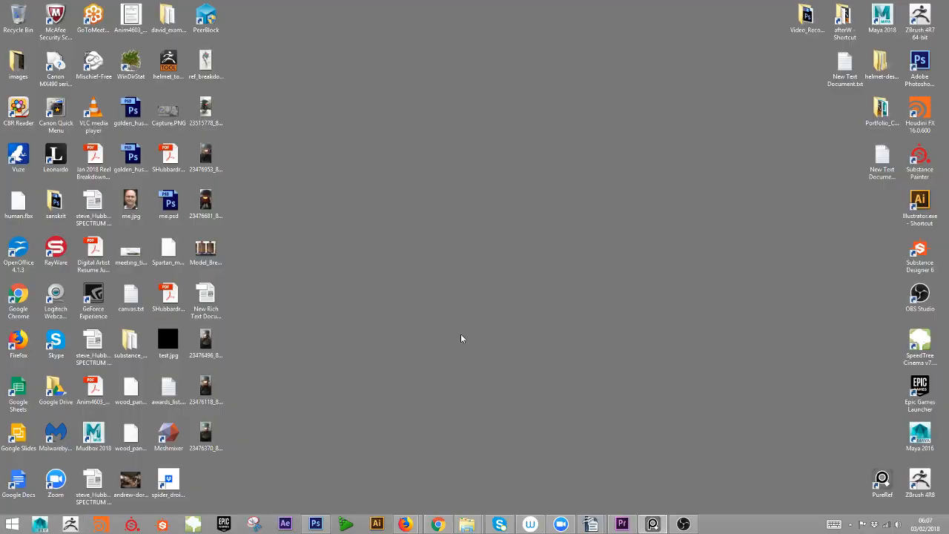
pyautogui.click(70, 524)
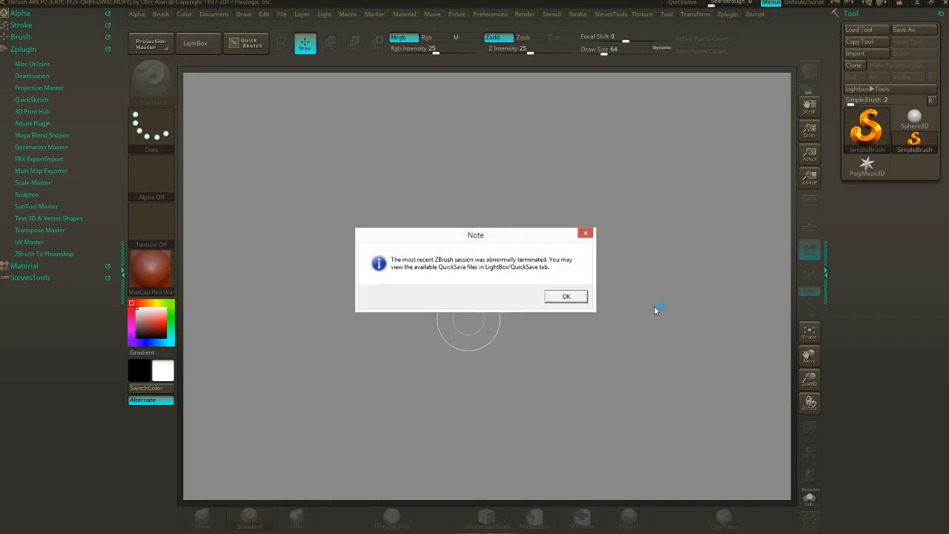
pyautogui.click(575, 301)
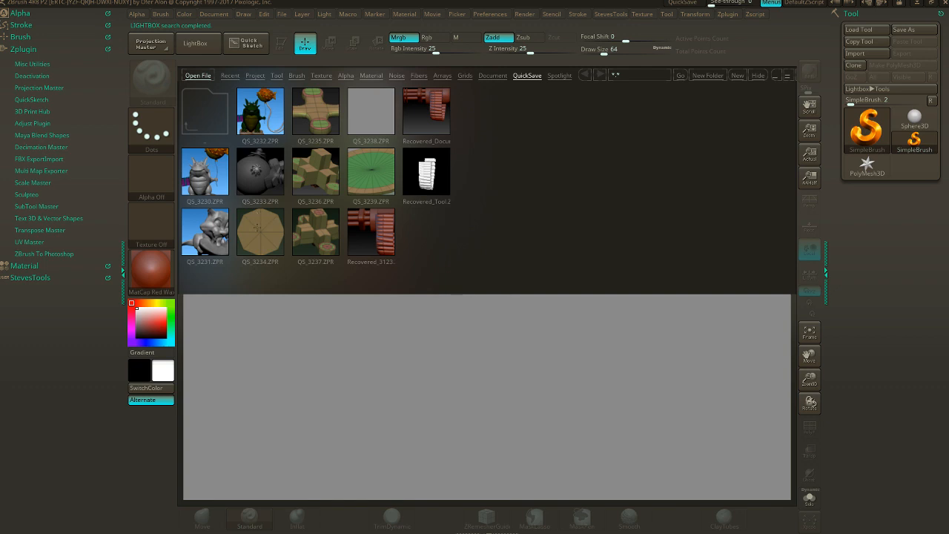
# - Try the QuickSave file QS_3234.ZPR, and restore the body-and-cap project from QS_3239.ZPR instead
pyautogui.doubleClick(259, 231)
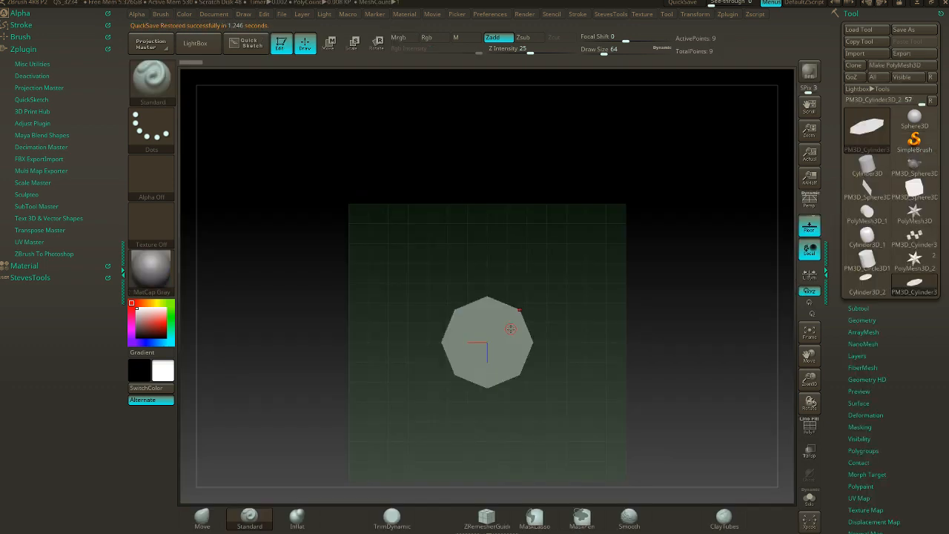
pyautogui.click(860, 306)
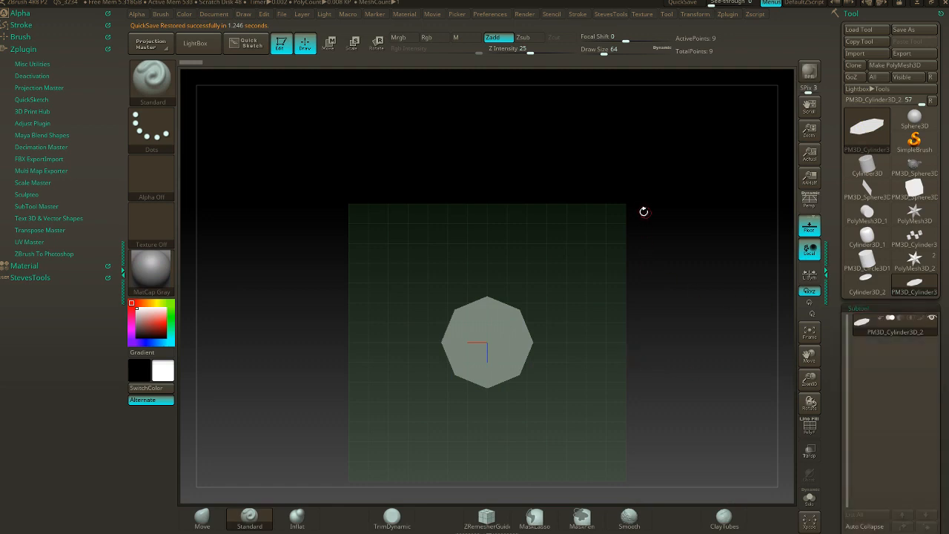
pyautogui.click(193, 43)
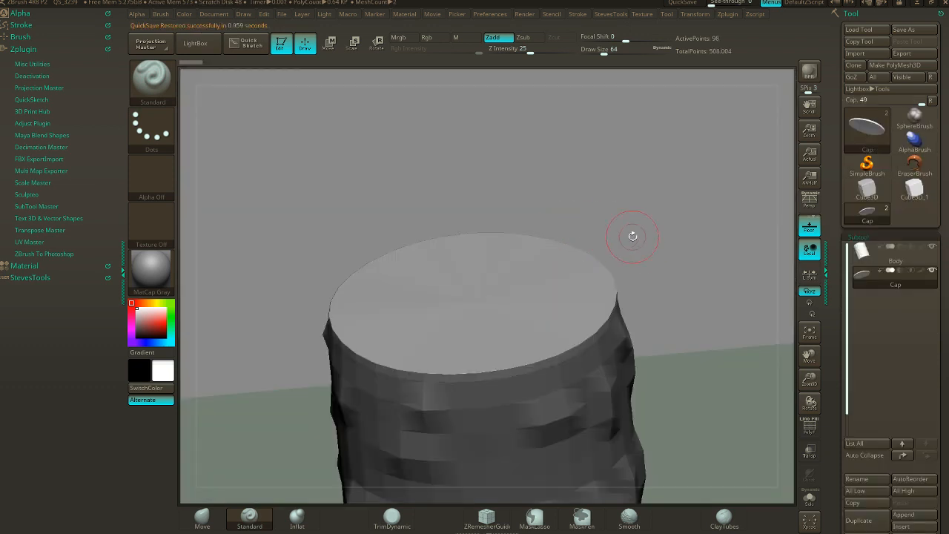
pyautogui.moveTo(630, 232); pyautogui.dragTo(625, 171)
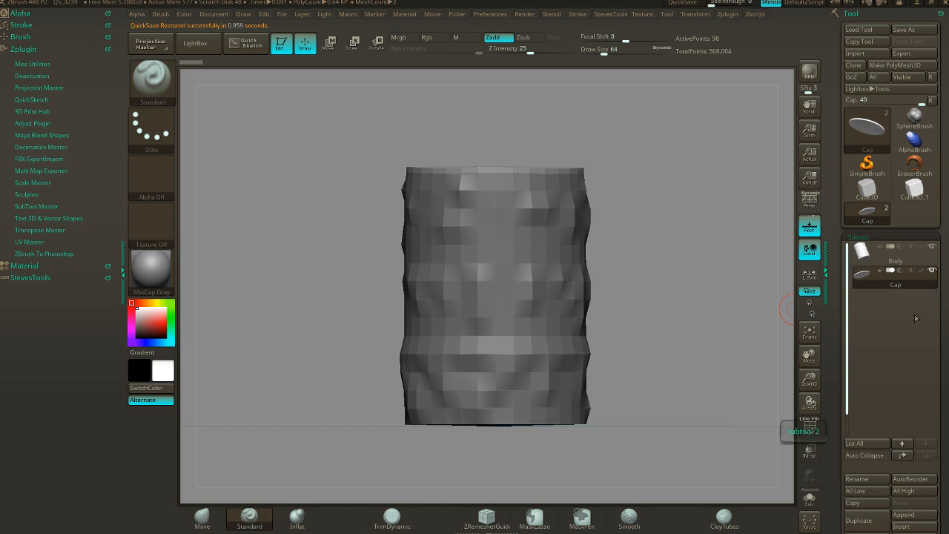
# - Select the Body subtool in the restored project and set its subdivision level to 6
pyautogui.scroll(-3, 940, 300)
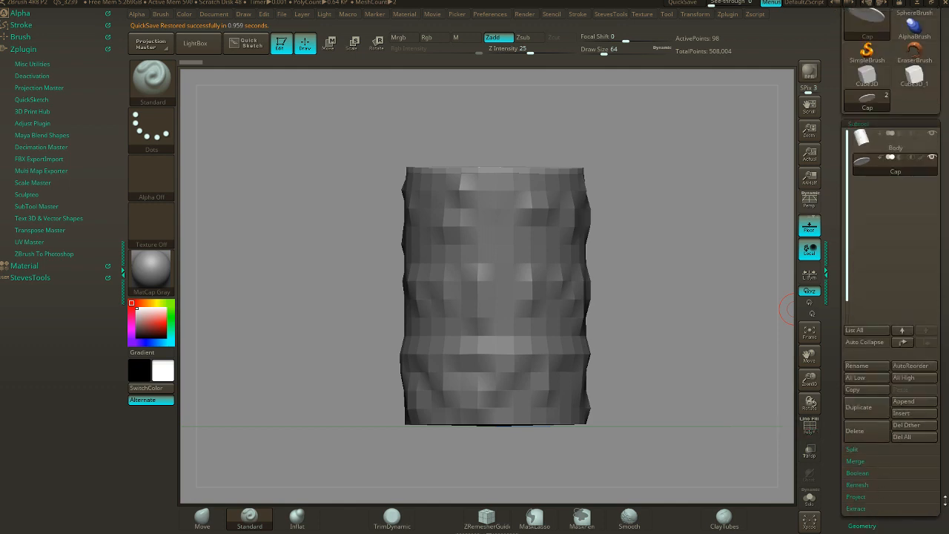
pyautogui.moveTo(945, 500); pyautogui.dragTo(902, 525)
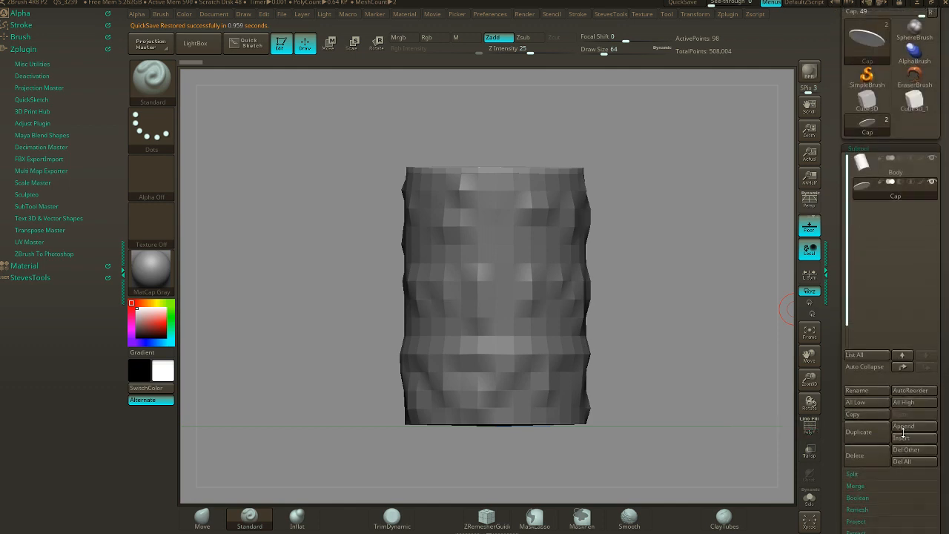
pyautogui.scroll(-1, 902, 433)
pyautogui.click(886, 123)
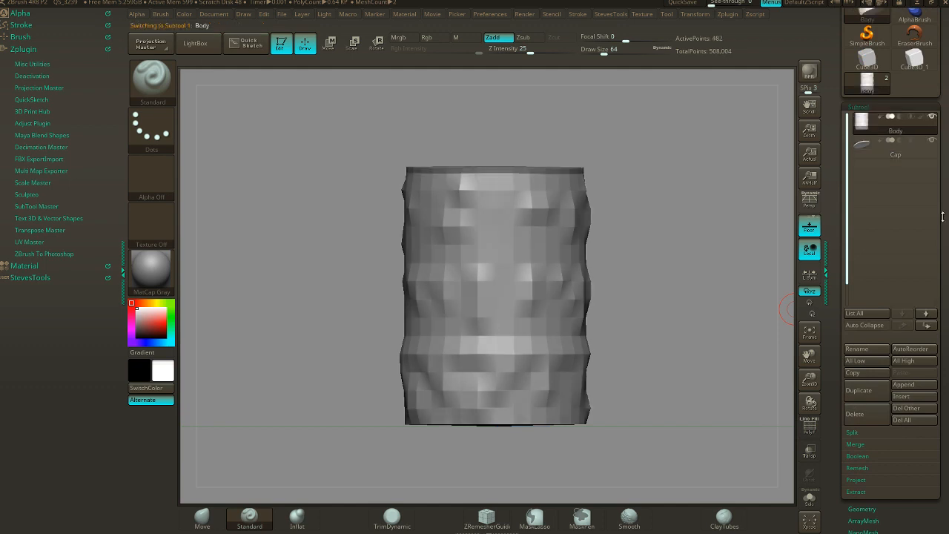
pyautogui.scroll(-2, 942, 216)
pyautogui.click(862, 421)
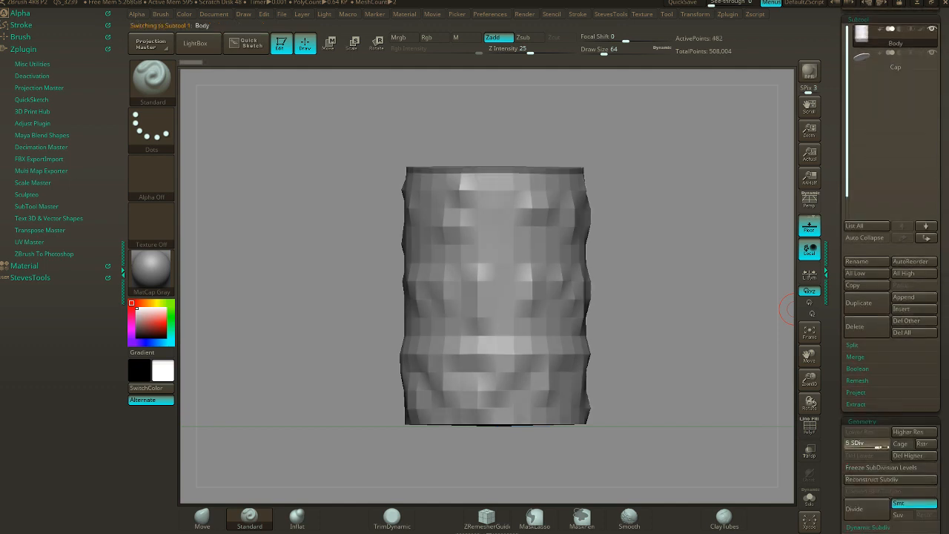
pyautogui.moveTo(880, 446); pyautogui.dragTo(891, 447)
pyautogui.moveTo(676, 118); pyautogui.dragTo(681, 237)
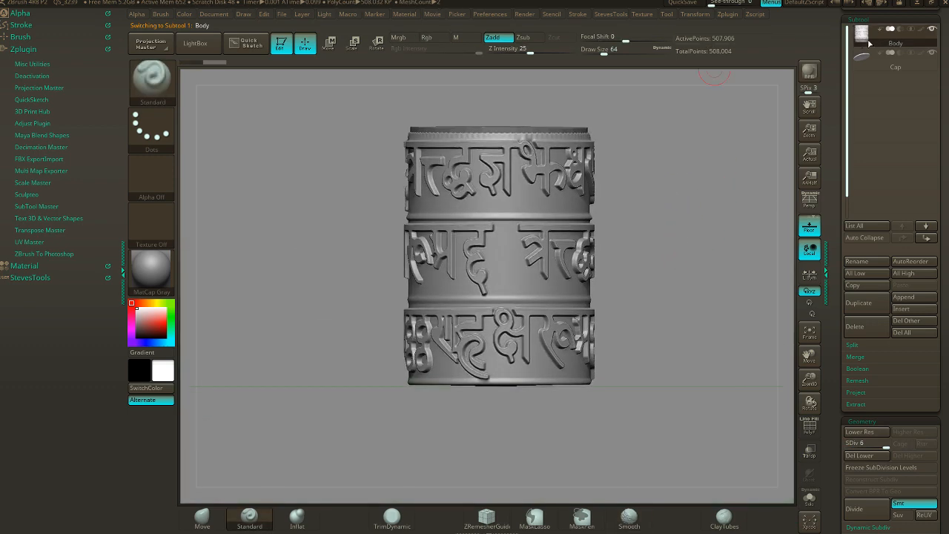
# - Save the script-covered body and cap tool to the Desktop under the file name tibetan_wheel
pyautogui.scroll(5, 935, 43)
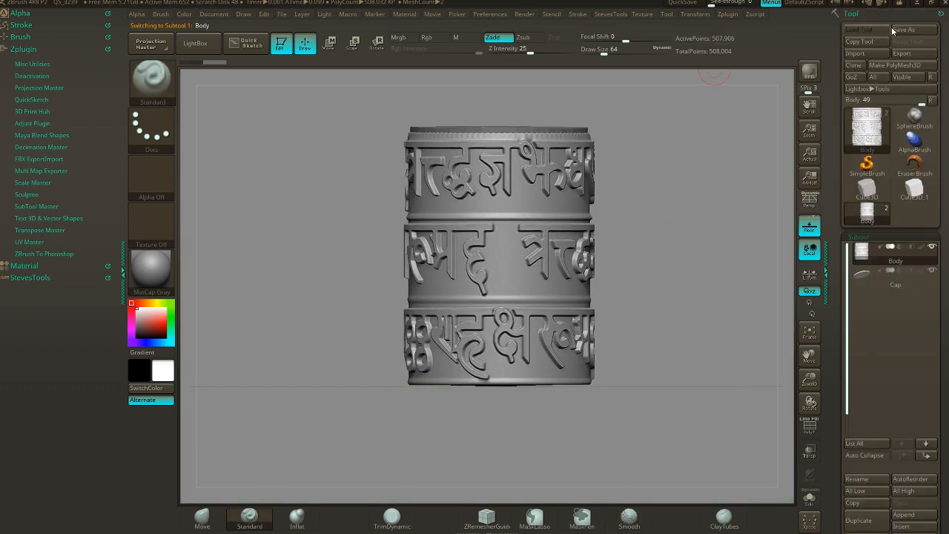
pyautogui.click(875, 29)
pyautogui.click(426, 252)
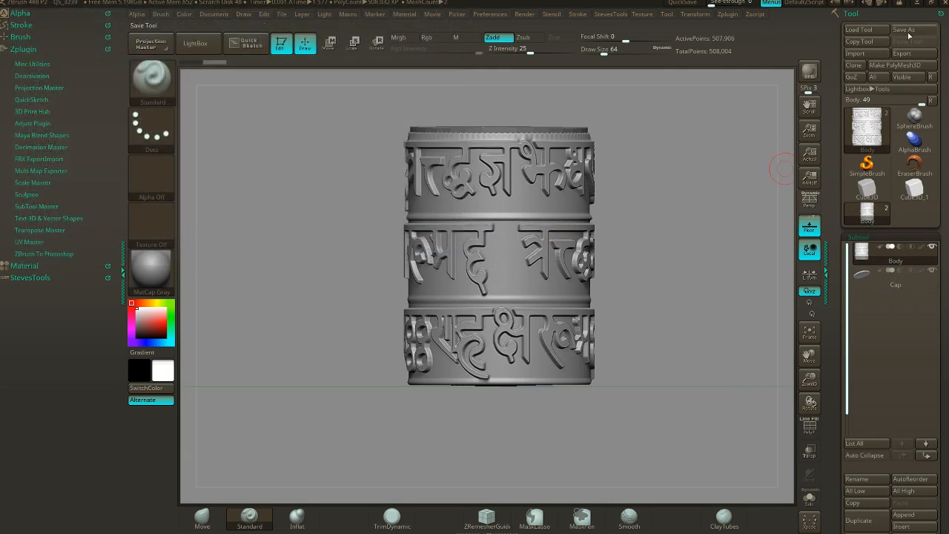
pyautogui.click(902, 30)
pyautogui.click(39, 142)
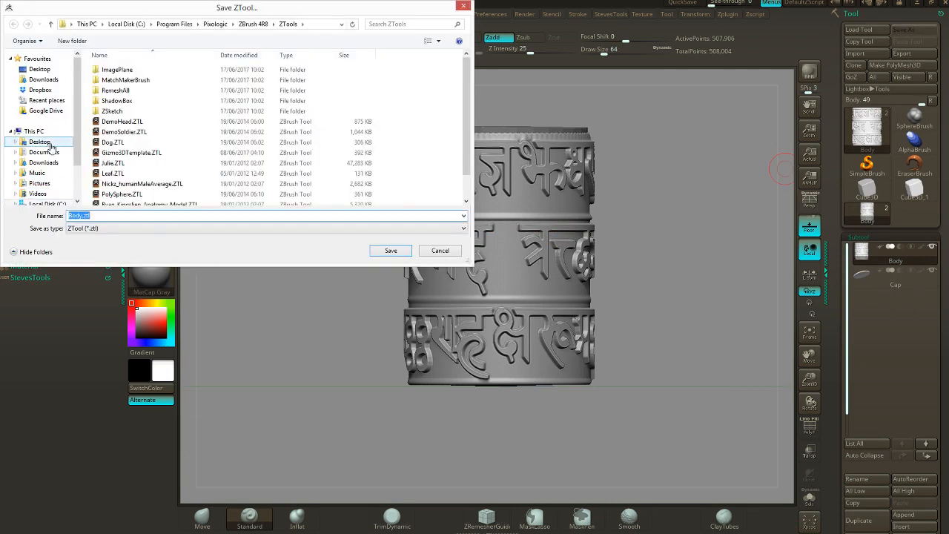
pyautogui.click(137, 216)
pyautogui.write('tibetan')
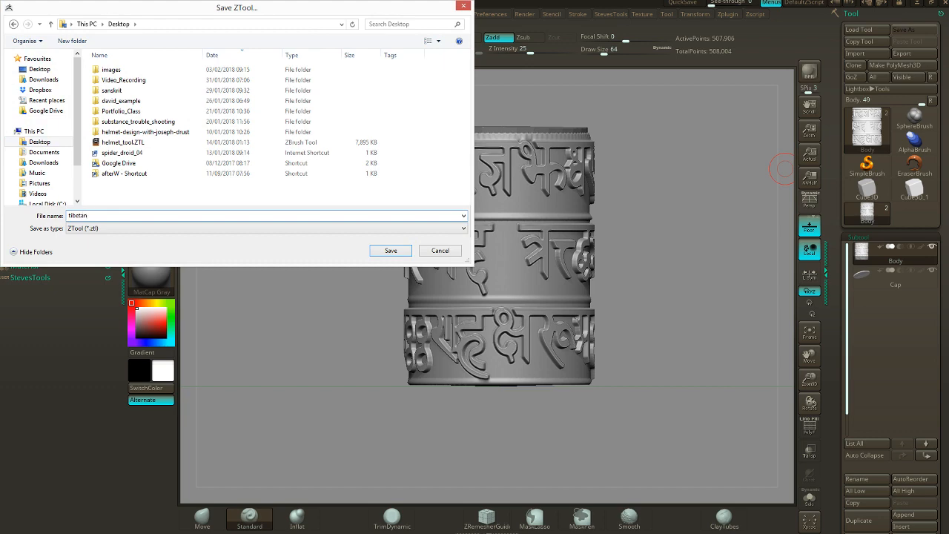
pyautogui.write('_wheel')
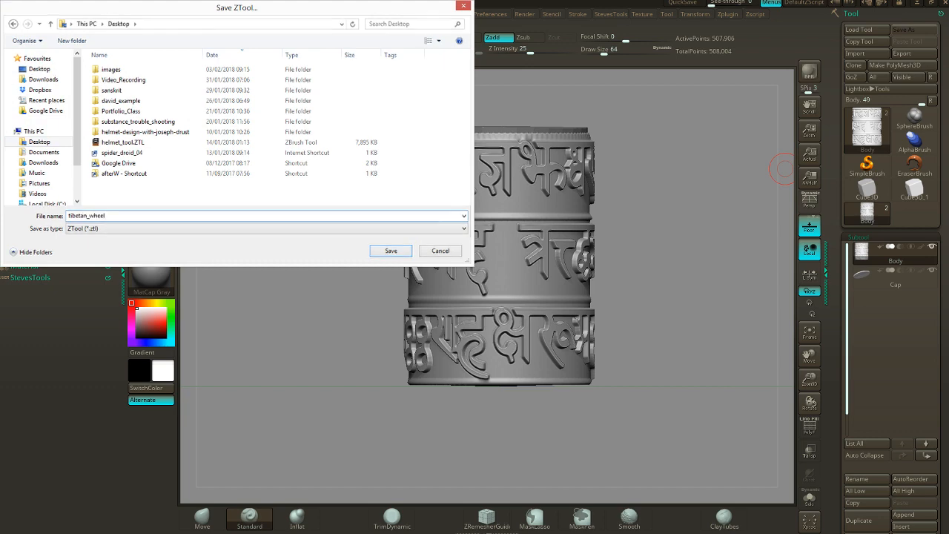
pyautogui.press('Return')
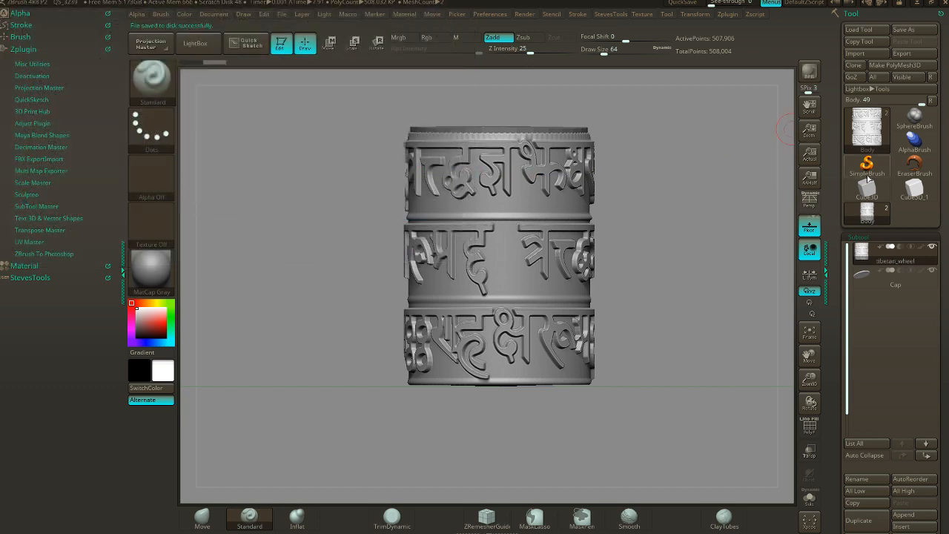
# - Make the Cylinder3D primitive the active tool and view it from above at an angle
pyautogui.click(881, 130)
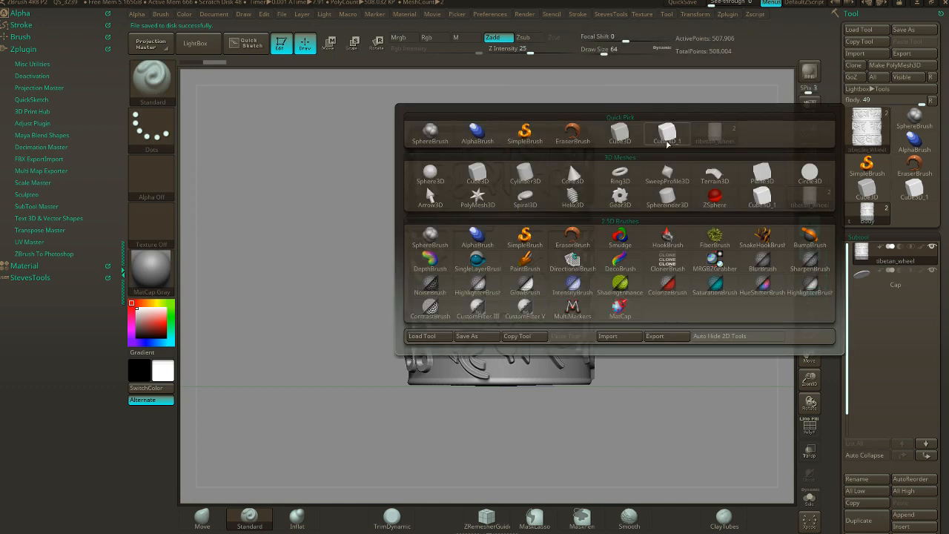
pyautogui.click(528, 181)
pyautogui.moveTo(586, 184); pyautogui.dragTo(696, 261)
# - Display the cylinder's polygon wireframe and set its HDivide to 8 in the initialize settings
pyautogui.scroll(-10, 926, 355)
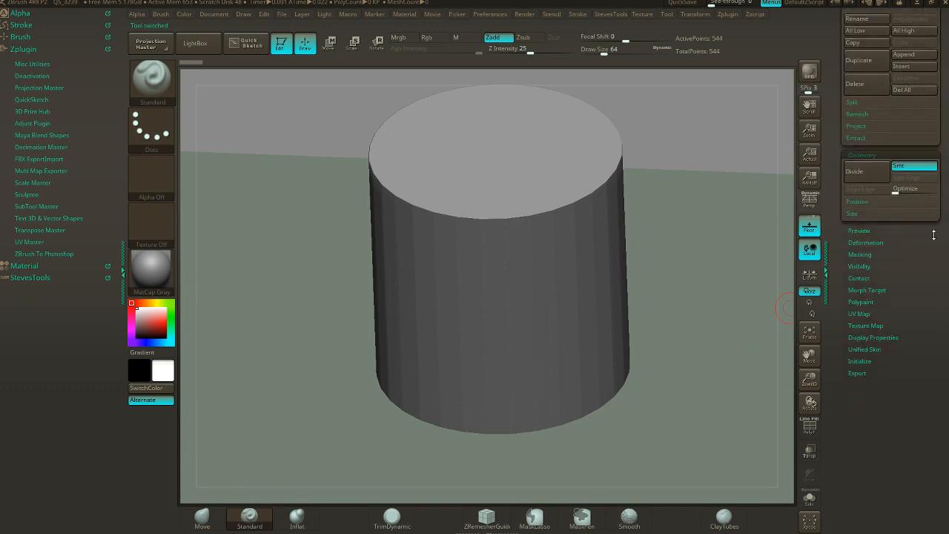
pyautogui.click(862, 349)
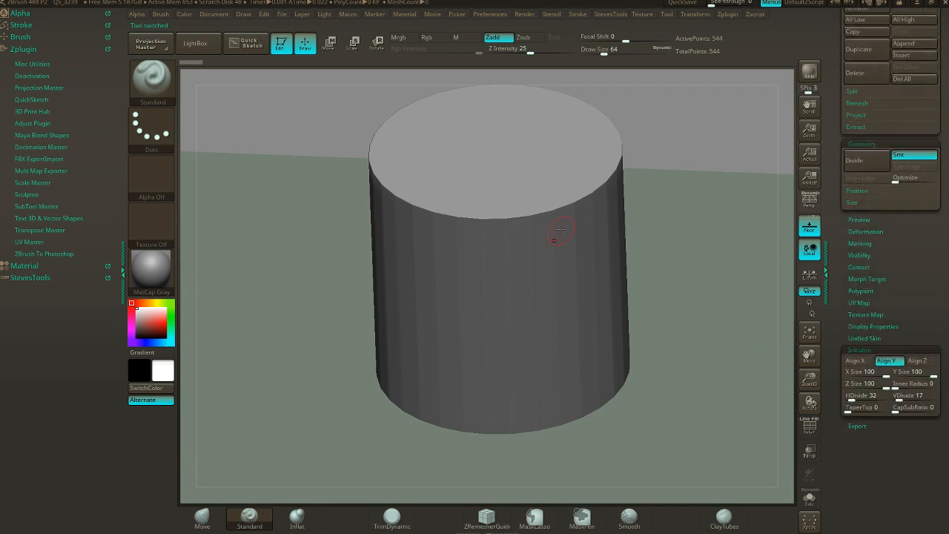
pyautogui.click(810, 429)
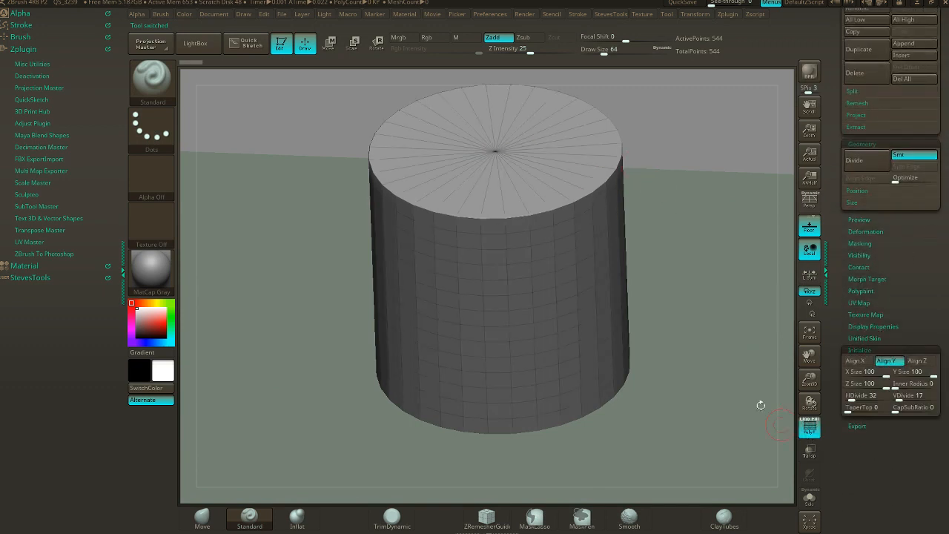
pyautogui.moveTo(698, 257)
pyautogui.mouseDown()
pyautogui.moveTo(718, 261)
pyautogui.moveTo(700, 258)
pyautogui.mouseUp()
pyautogui.moveTo(852, 398); pyautogui.dragTo(847, 399)
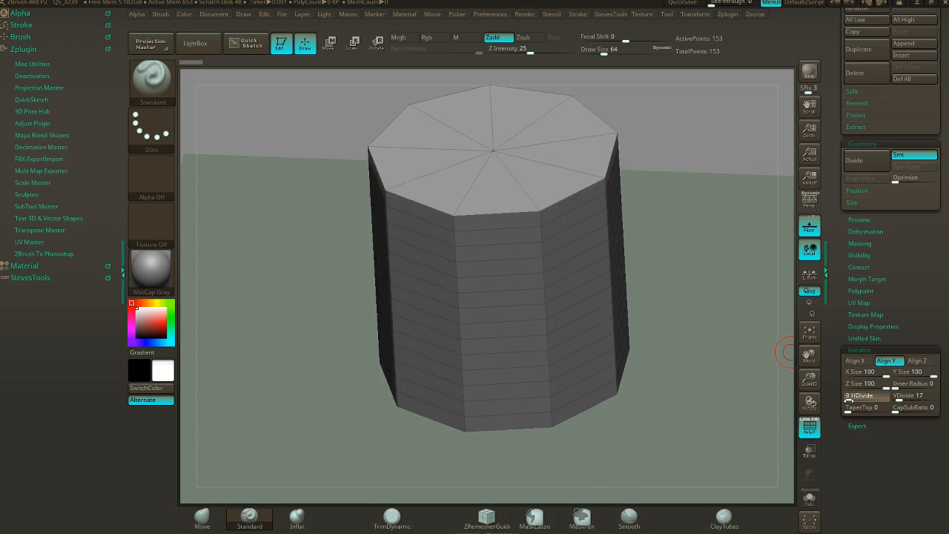
pyautogui.scroll(1, 847, 398)
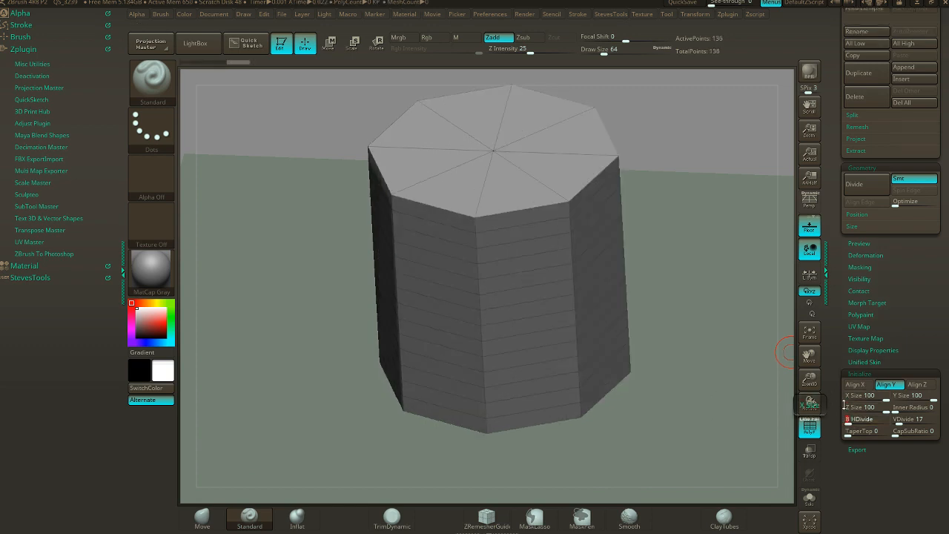
pyautogui.moveTo(658, 169); pyautogui.dragTo(683, 186)
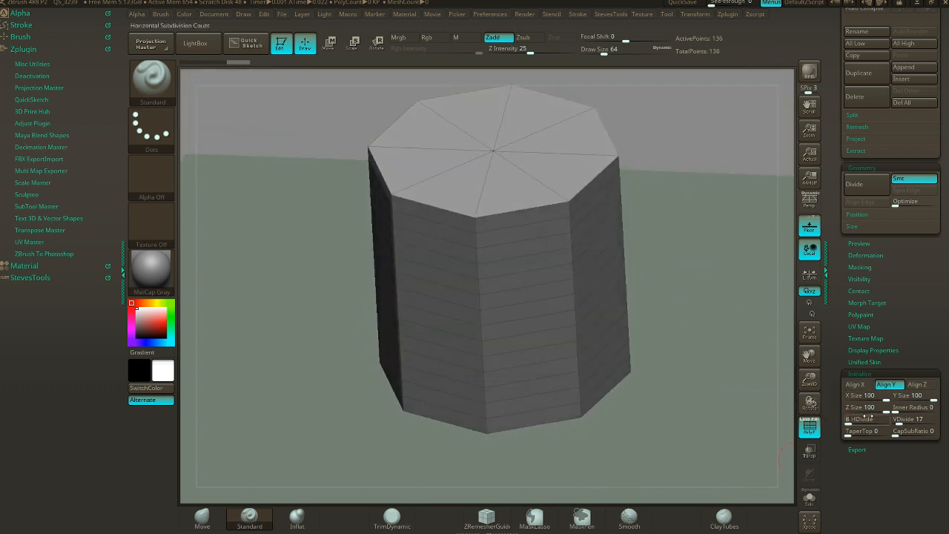
pyautogui.click(890, 376)
# - Convert the eight-sided cylinder primitive into a PolyMesh3D
pyautogui.click(606, 290)
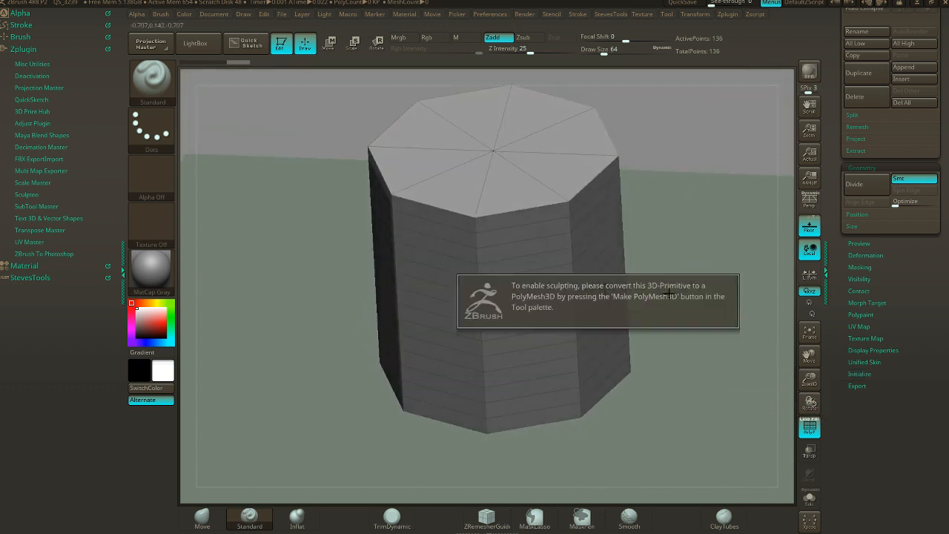
pyautogui.scroll(5, 931, 257)
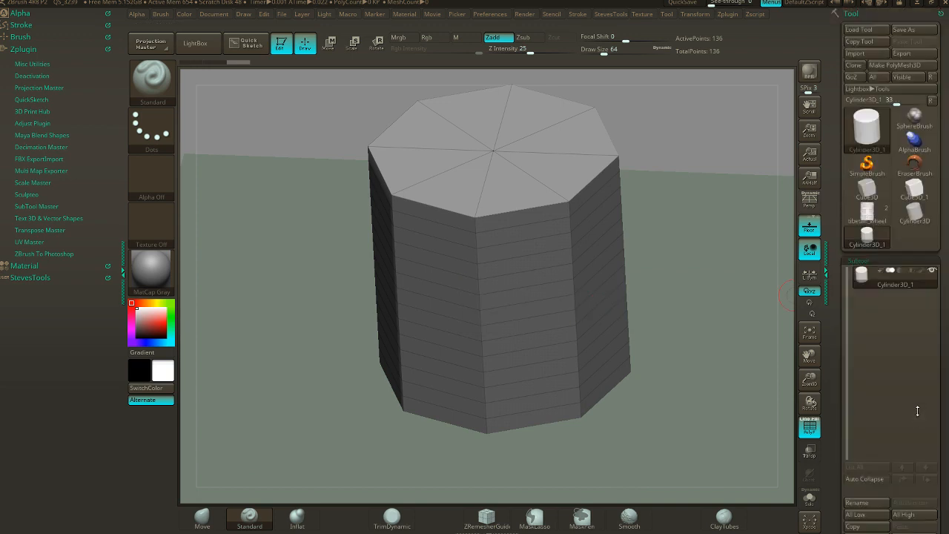
pyautogui.click(895, 67)
# - Isolate the cylinder's octagonal top cap from a straight side view and delete the hidden geometry
pyautogui.moveTo(642, 374); pyautogui.dragTo(676, 297)
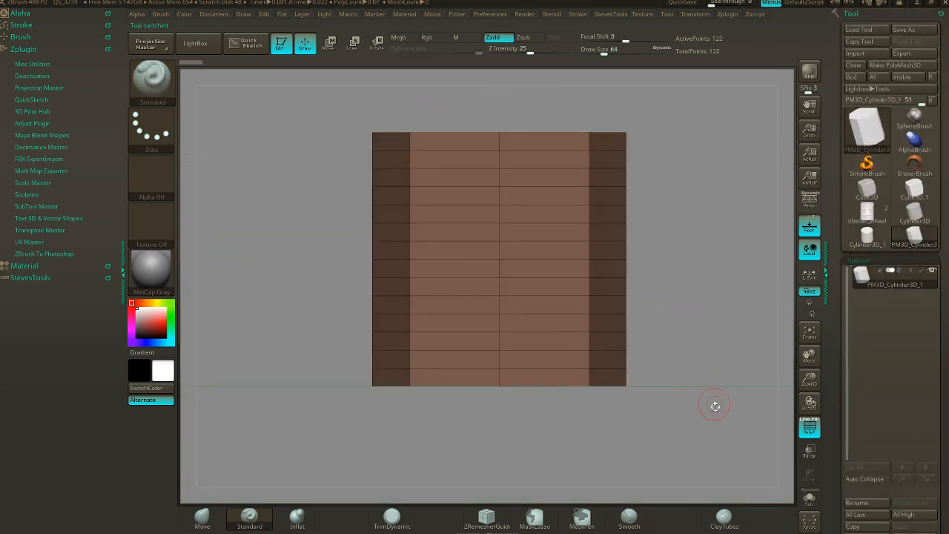
pyautogui.keyDown('ctrl'); pyautogui.keyDown('shift'); pyautogui.moveTo(714, 430); pyautogui.dragTo(300, 130); pyautogui.keyUp('shift'); pyautogui.keyUp('ctrl')
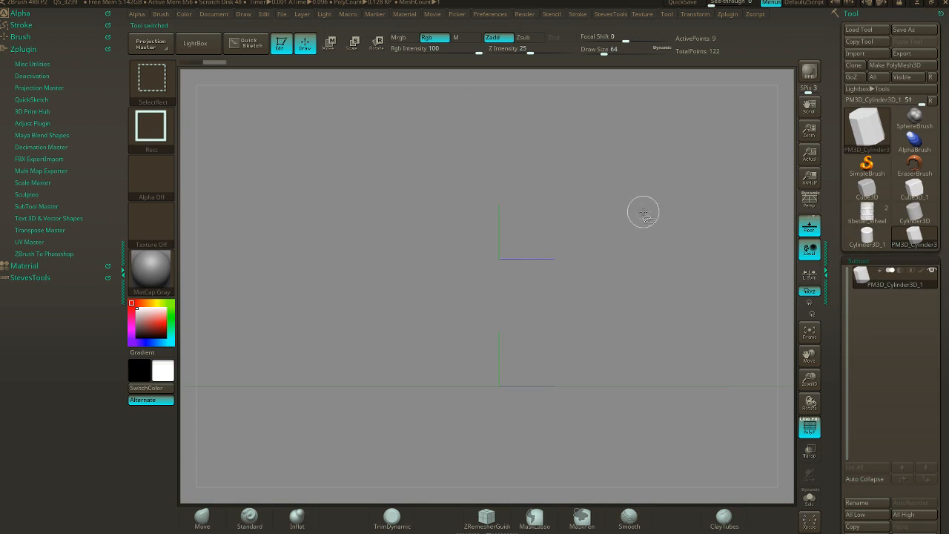
pyautogui.moveTo(641, 210); pyautogui.dragTo(663, 275)
pyautogui.press('1')
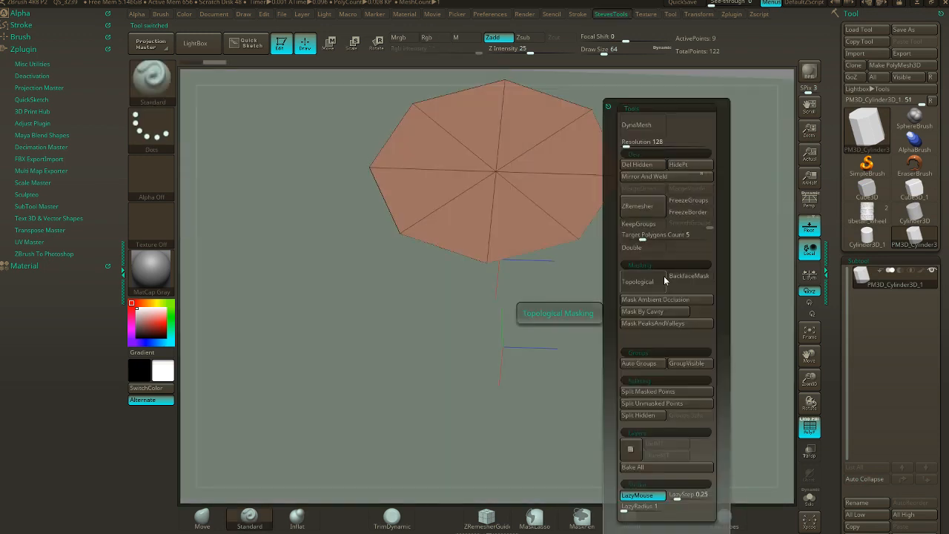
pyautogui.click(652, 165)
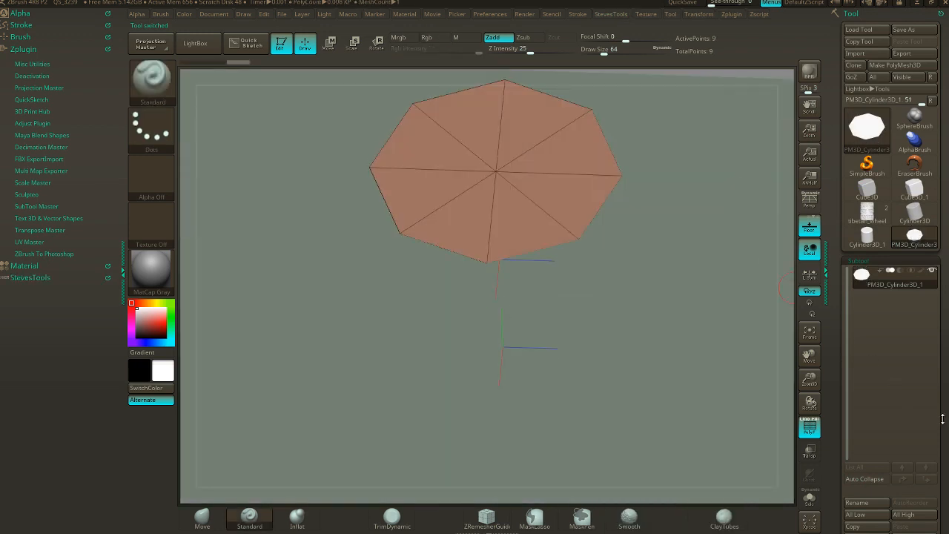
# - Apply the Unify deformation to centre and resize the octagonal disc
pyautogui.scroll(-5, 942, 419)
pyautogui.scroll(-5, 880, 438)
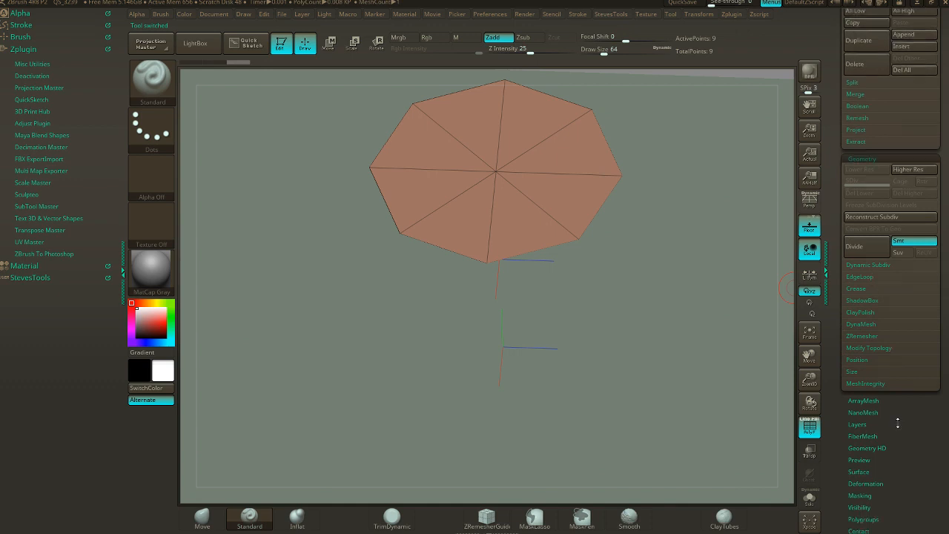
pyautogui.click(879, 379)
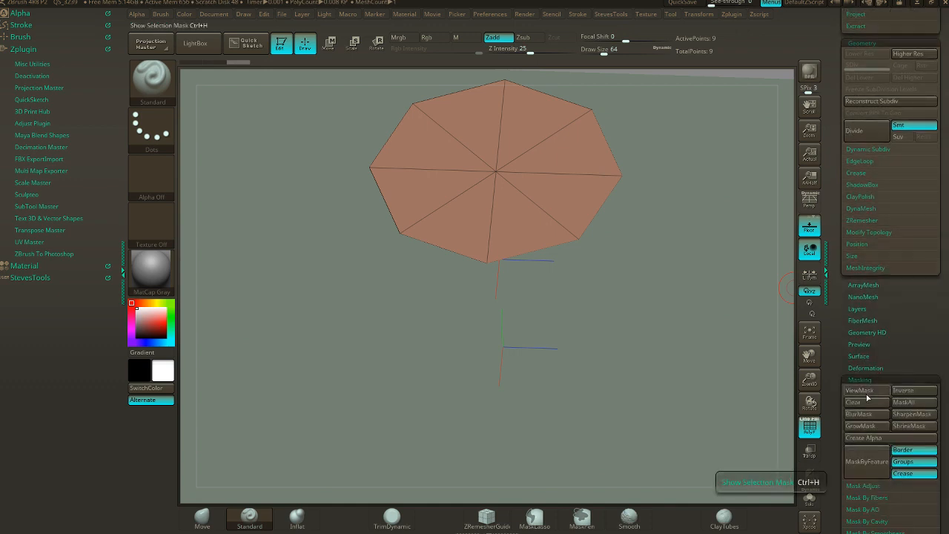
pyautogui.click(874, 367)
pyautogui.click(882, 380)
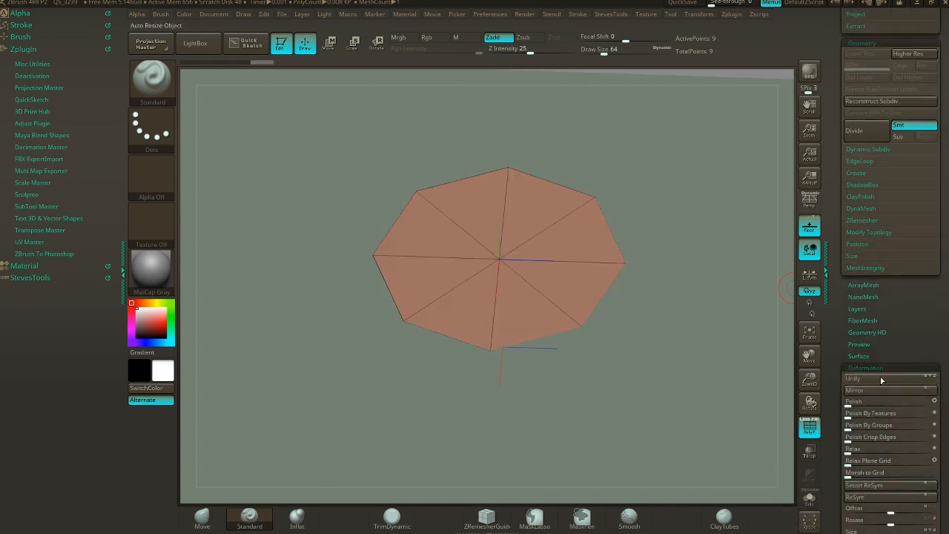
# - View the octagonal disc straight from above, small in the canvas, and turn on Array Mesh for it
pyautogui.moveTo(691, 331); pyautogui.dragTo(511, 312)
pyautogui.keyDown('alt'); pyautogui.moveTo(568, 306); pyautogui.dragTo(586, 366); pyautogui.keyUp('alt')
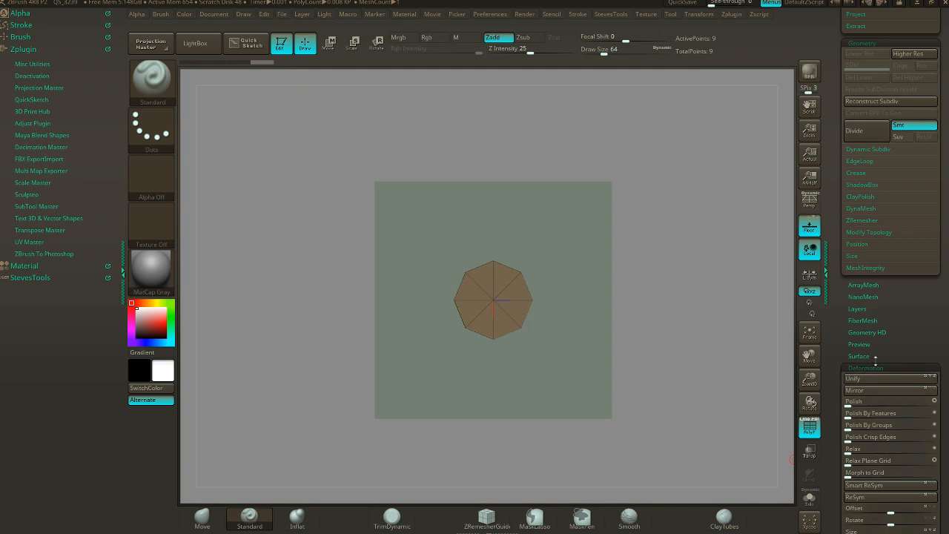
pyautogui.click(864, 368)
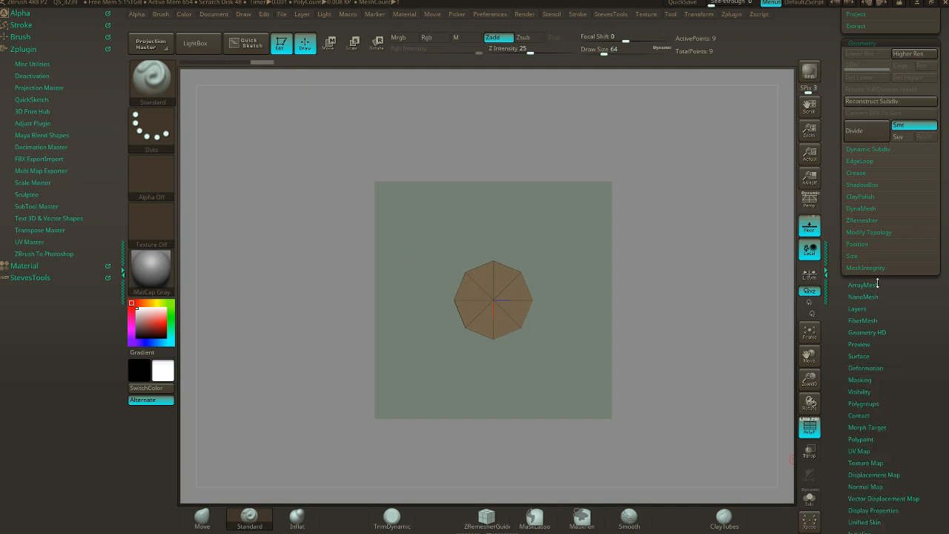
pyautogui.click(877, 283)
pyautogui.moveTo(945, 388); pyautogui.dragTo(939, 338)
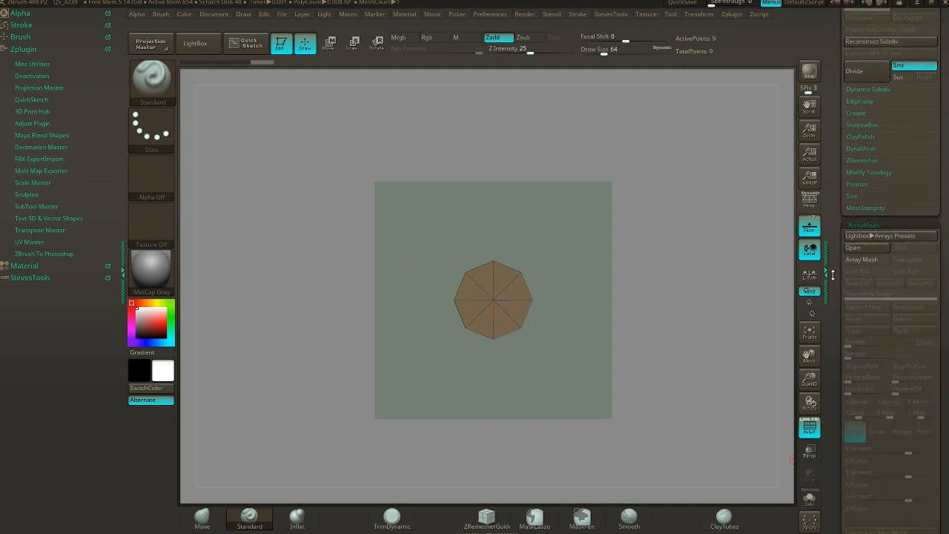
pyautogui.click(858, 224)
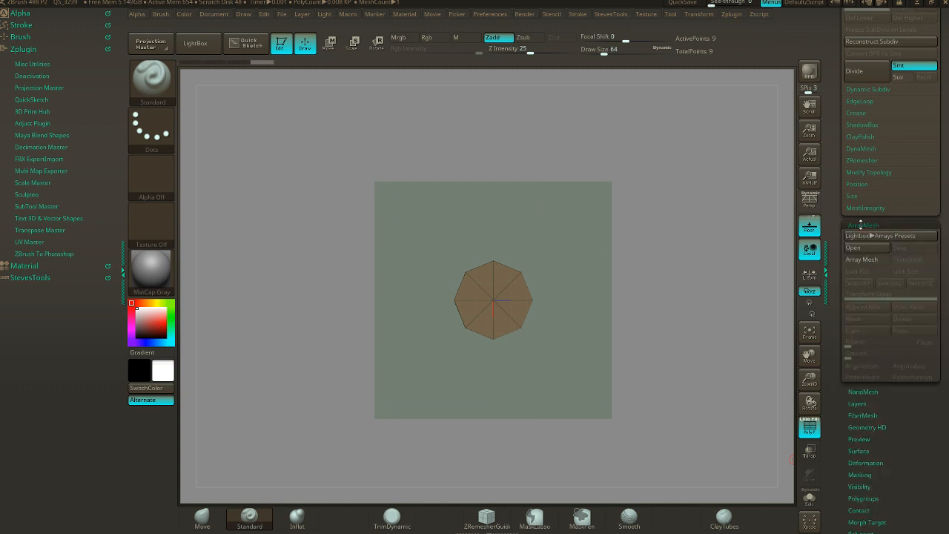
pyautogui.click(857, 259)
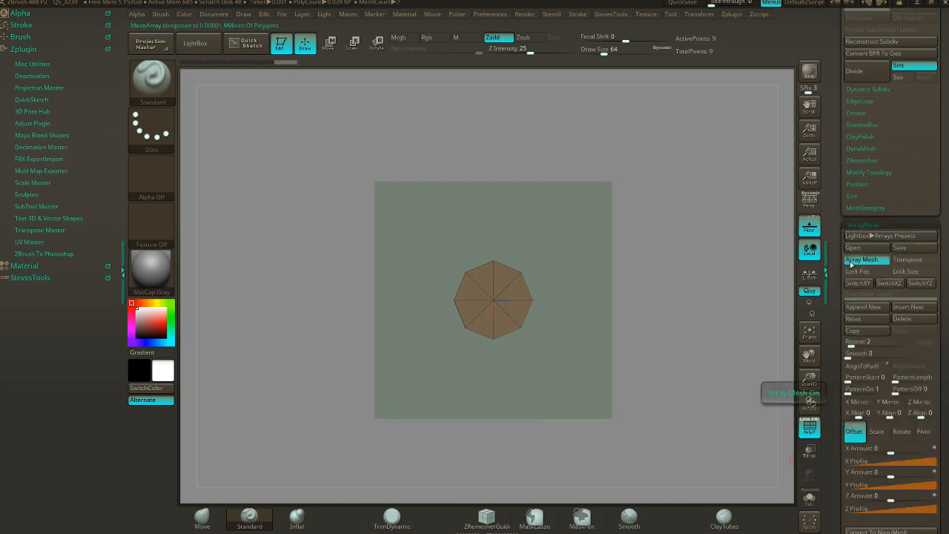
# - Set the array's rotation around Y to 360 and its Repeat to 4
pyautogui.scroll(-3, 944, 339)
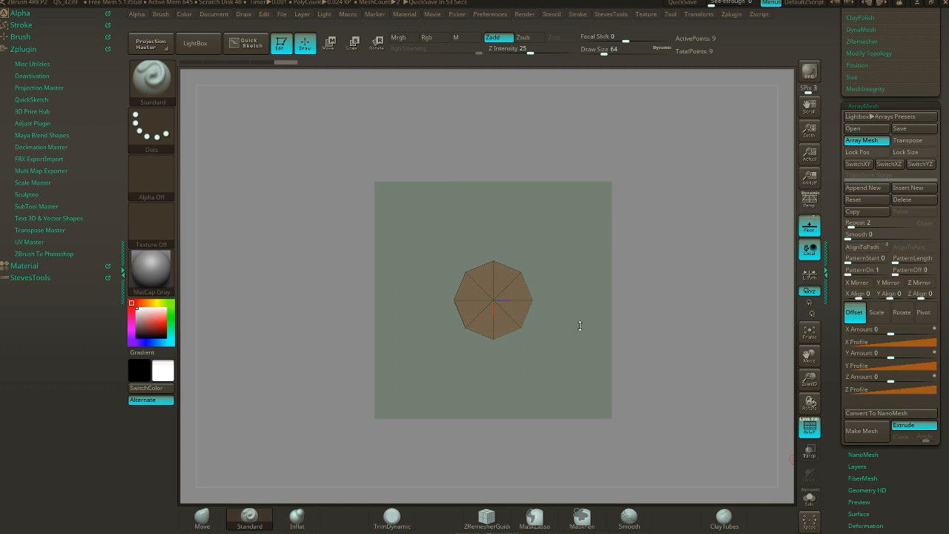
pyautogui.click(903, 313)
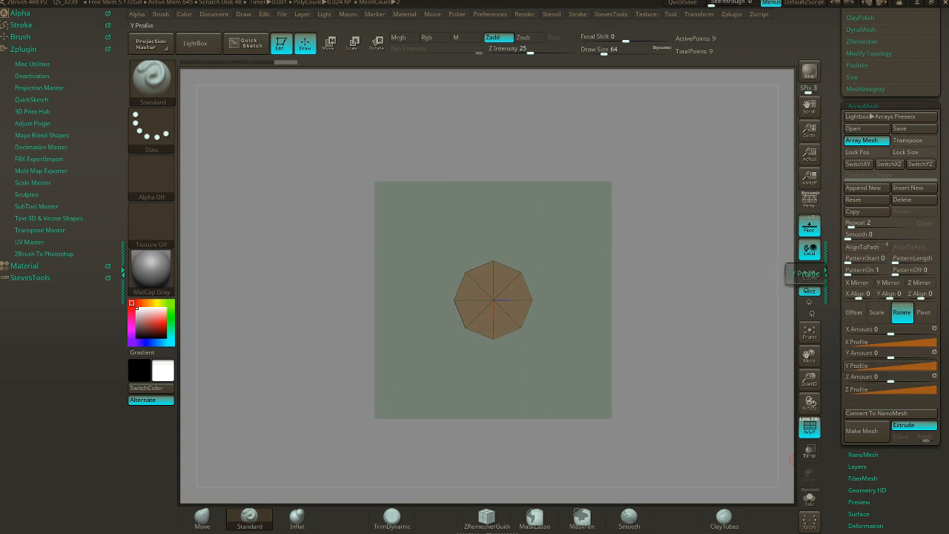
pyautogui.click(850, 354)
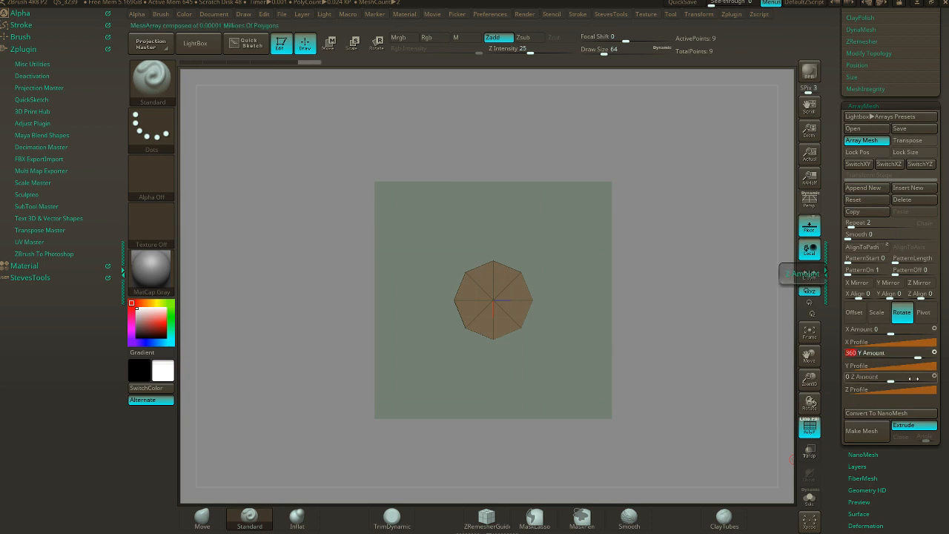
pyautogui.click(850, 225)
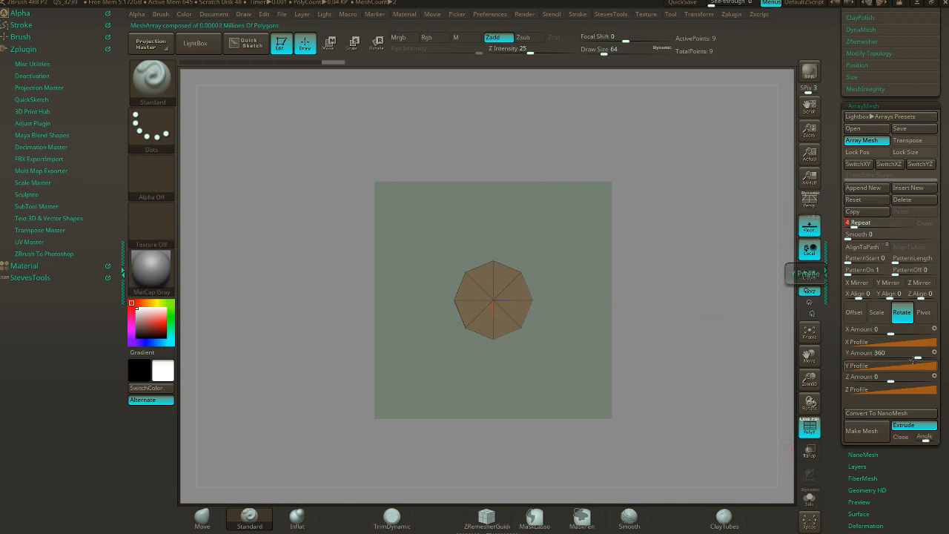
# - Switch the array to Pivot adjustment, reset its Z Amount to 0 and set its X Amount to about 1.72
pyautogui.click(922, 312)
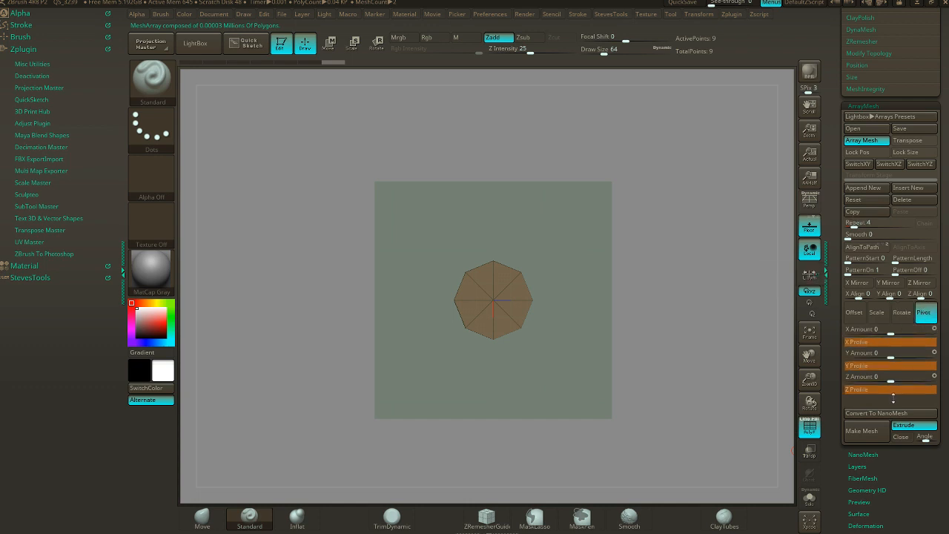
pyautogui.moveTo(892, 381); pyautogui.dragTo(908, 381)
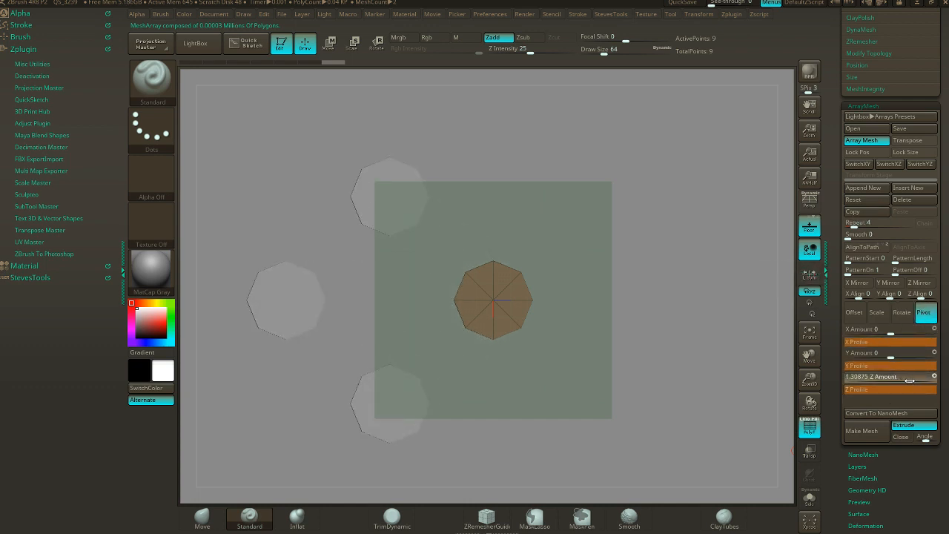
pyautogui.click(909, 381)
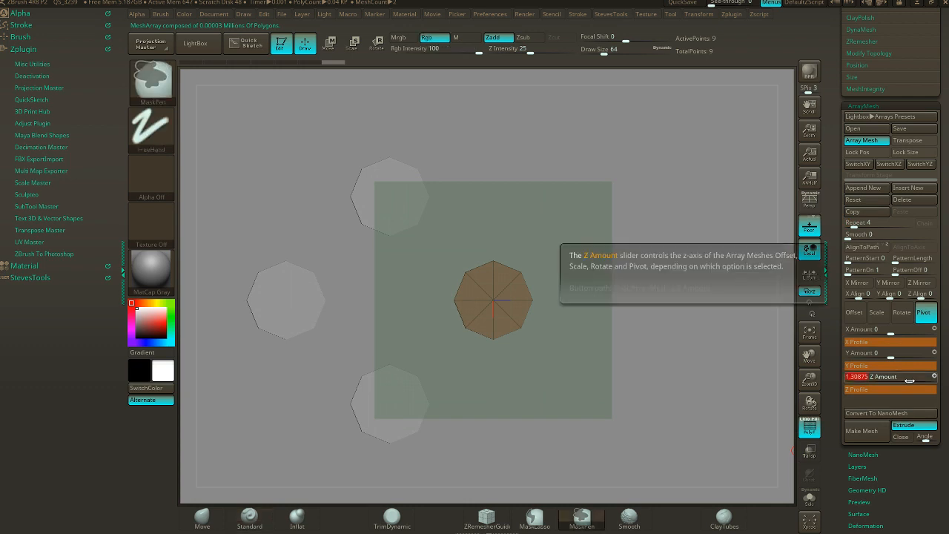
pyautogui.write('0')
pyautogui.press('Return')
pyautogui.moveTo(893, 334); pyautogui.dragTo(910, 334)
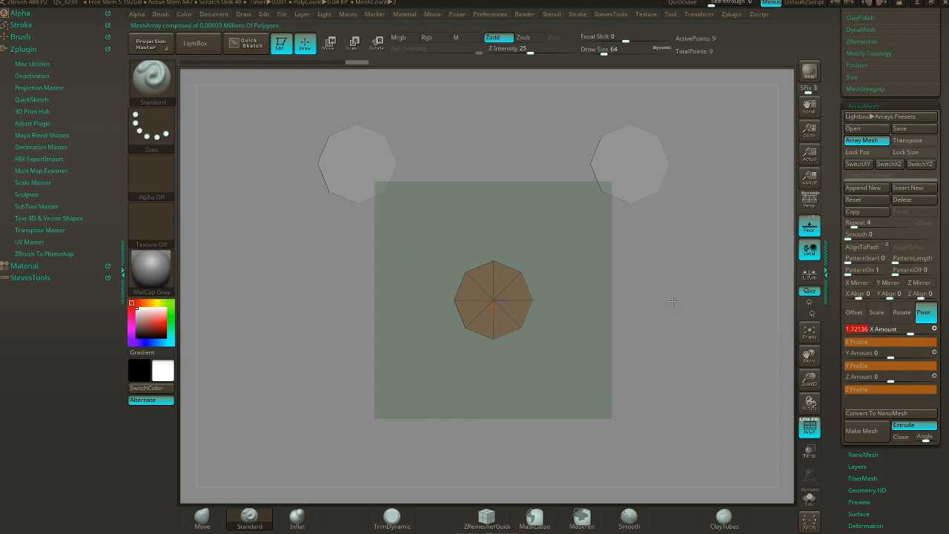
# - Reduce the array's X Amount to about 1.31 to bring the four discs closer together, and hide the floor grid
pyautogui.keyDown('alt'); pyautogui.moveTo(673, 301); pyautogui.dragTo(631, 363); pyautogui.keyUp('alt')
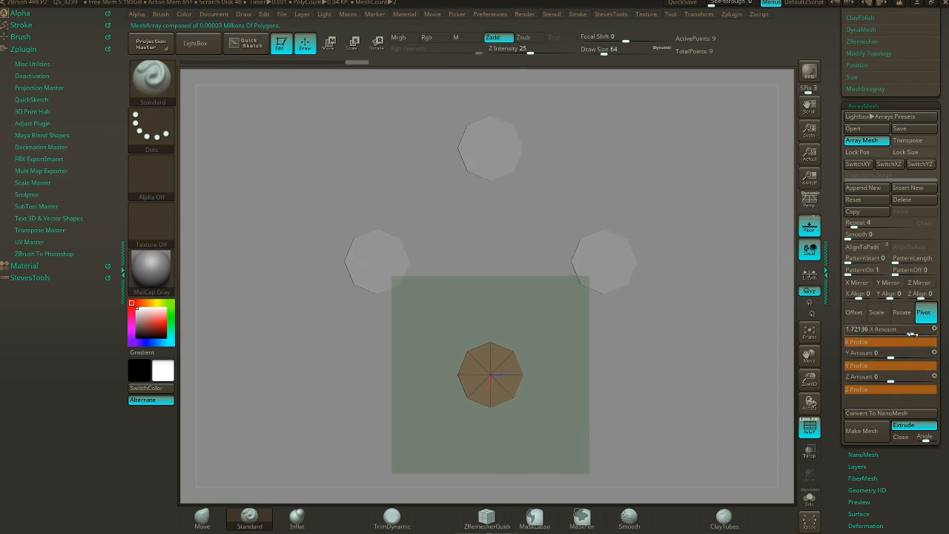
pyautogui.moveTo(912, 334); pyautogui.dragTo(910, 336)
pyautogui.moveTo(911, 336); pyautogui.dragTo(908, 336)
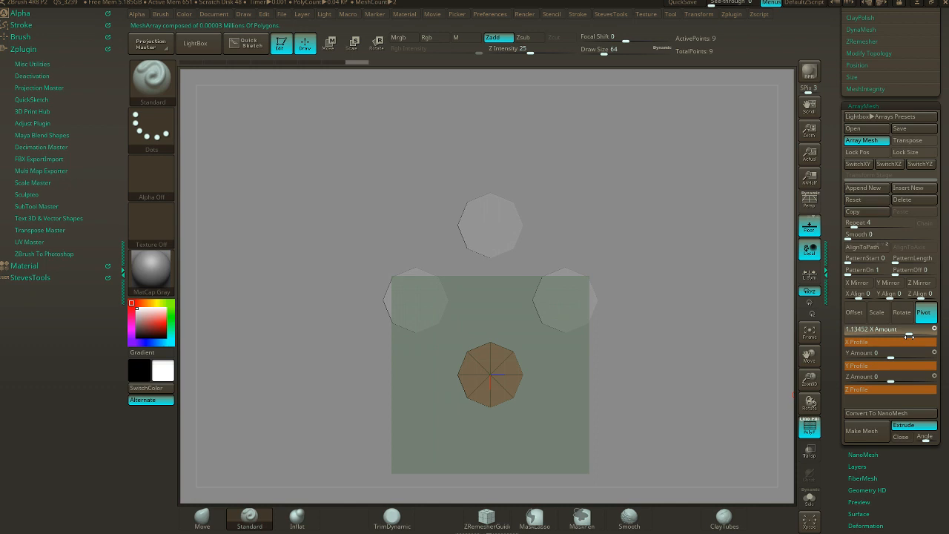
pyautogui.hotkey('ctrl', 'z')
pyautogui.click(809, 226)
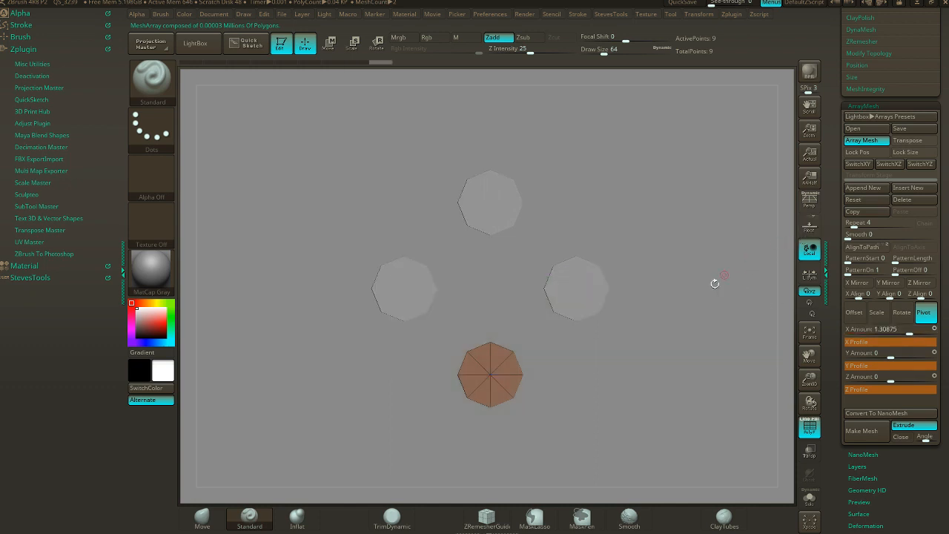
pyautogui.moveTo(715, 283)
pyautogui.mouseDown()
pyautogui.moveTo(671, 333)
pyautogui.moveTo(676, 364)
pyautogui.moveTo(650, 392)
pyautogui.moveTo(648, 340)
pyautogui.moveTo(627, 346)
pyautogui.moveTo(644, 345)
pyautogui.moveTo(667, 313)
pyautogui.moveTo(665, 364)
pyautogui.mouseUp()
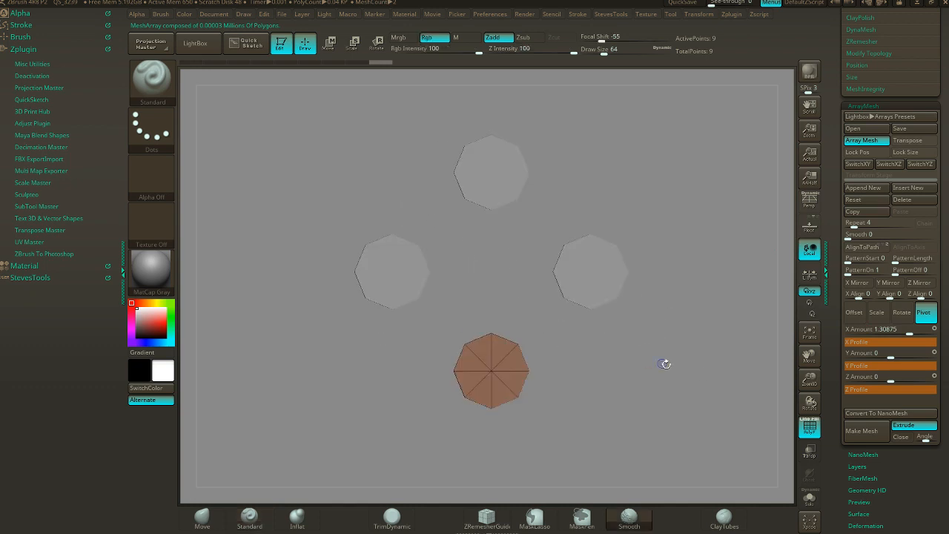
# - Turn off Extrude for the array and convert the four disc instances into real geometry with Make Mesh
pyautogui.click(910, 425)
pyautogui.keyDown('alt'); pyautogui.moveTo(671, 304); pyautogui.dragTo(668, 335); pyautogui.keyUp('alt')
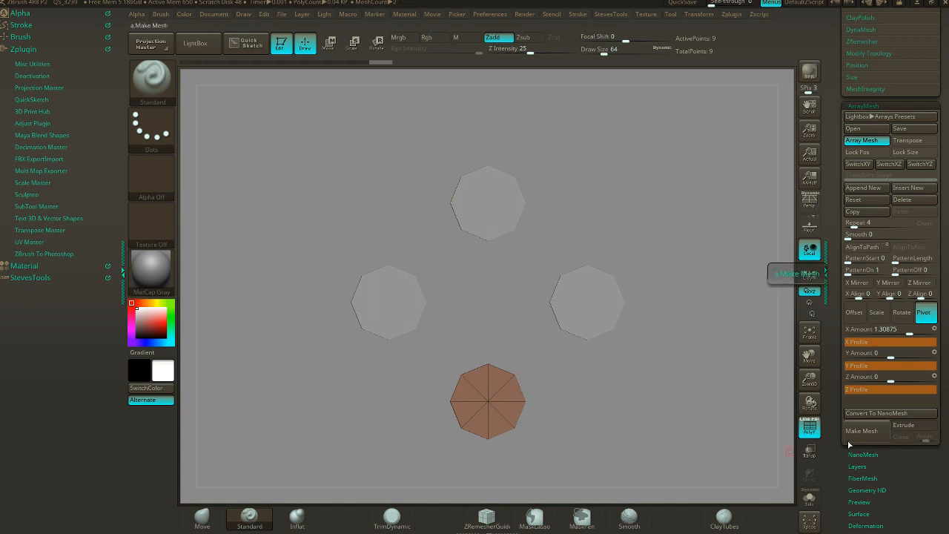
pyautogui.click(878, 431)
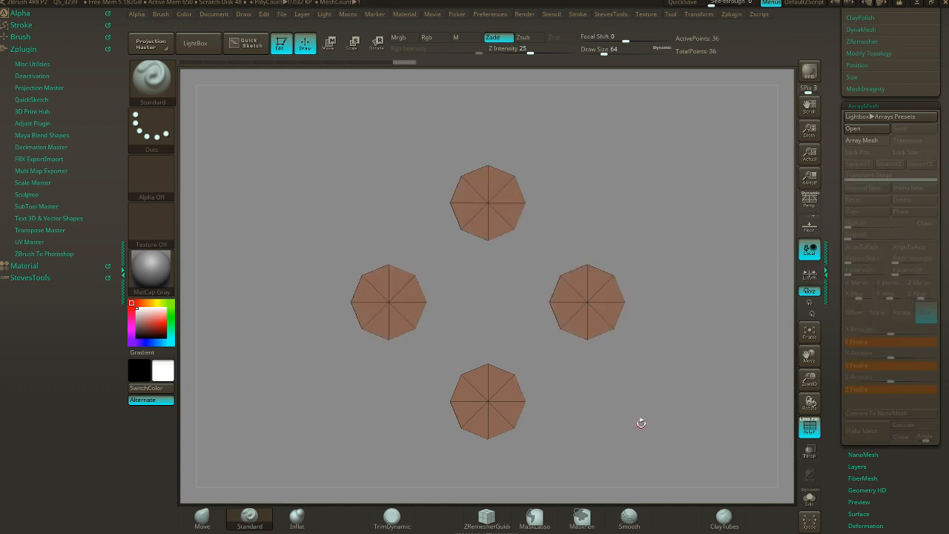
pyautogui.moveTo(642, 423)
pyautogui.mouseDown()
pyautogui.moveTo(578, 417)
pyautogui.moveTo(663, 410)
pyautogui.moveTo(633, 415)
pyautogui.mouseUp()
# - Switch to the ZModeler brush and set its edge action to Bridge
pyautogui.press('b')
pyautogui.press('z')
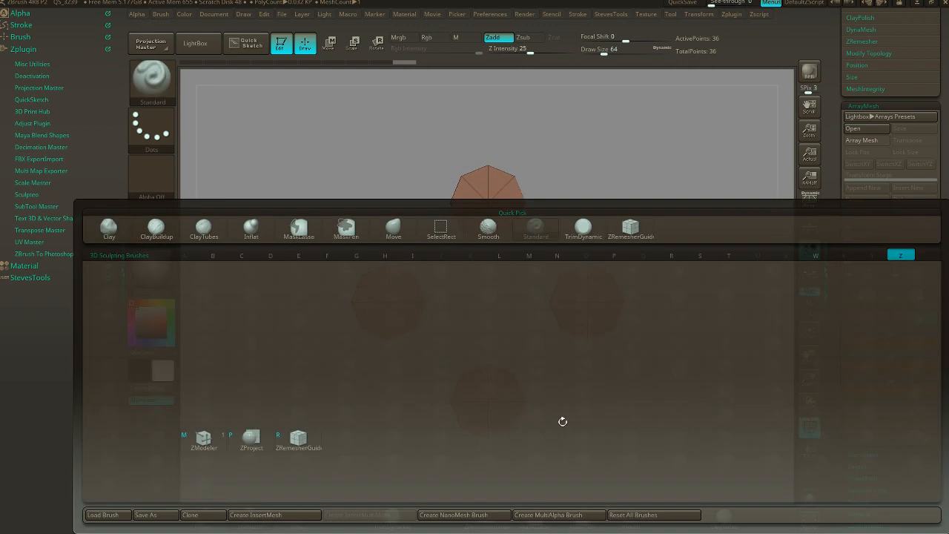
pyautogui.press('m')
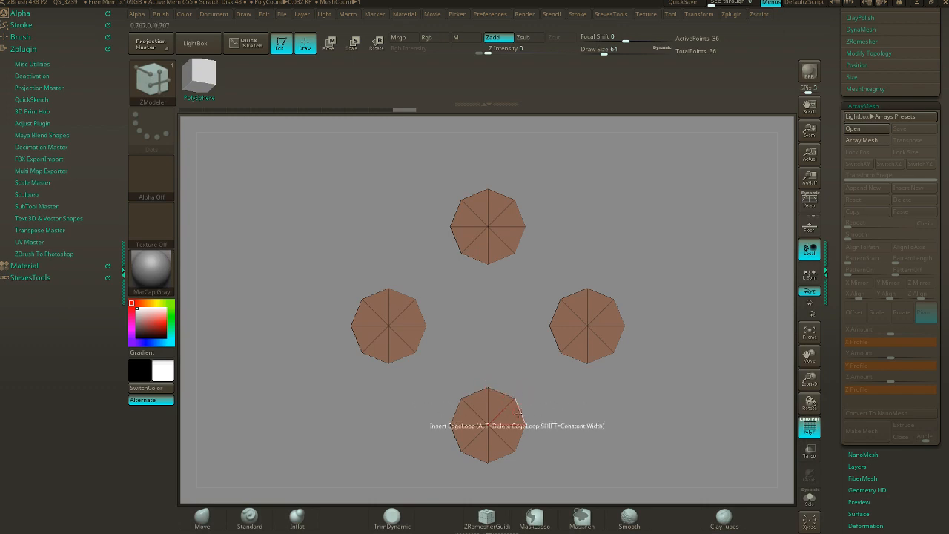
pyautogui.press('space')
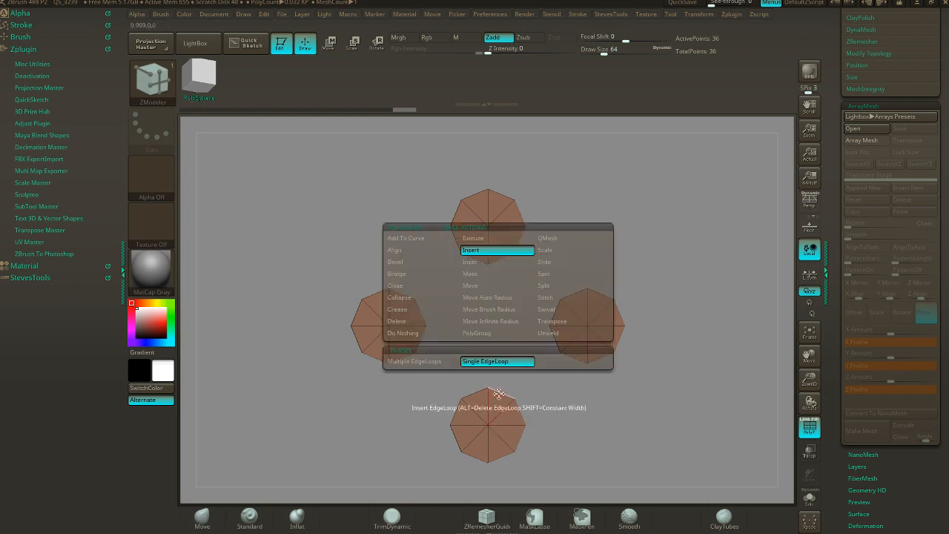
pyautogui.click(408, 276)
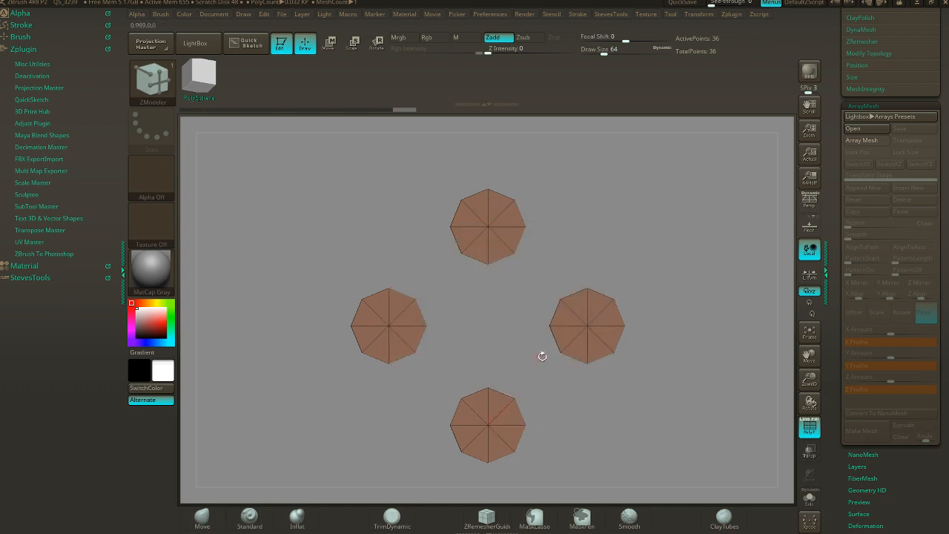
# - Bridge the right disc's facing edges to the bottom and top discs with two adjoining strips each
pyautogui.click(552, 342)
pyautogui.click(519, 410)
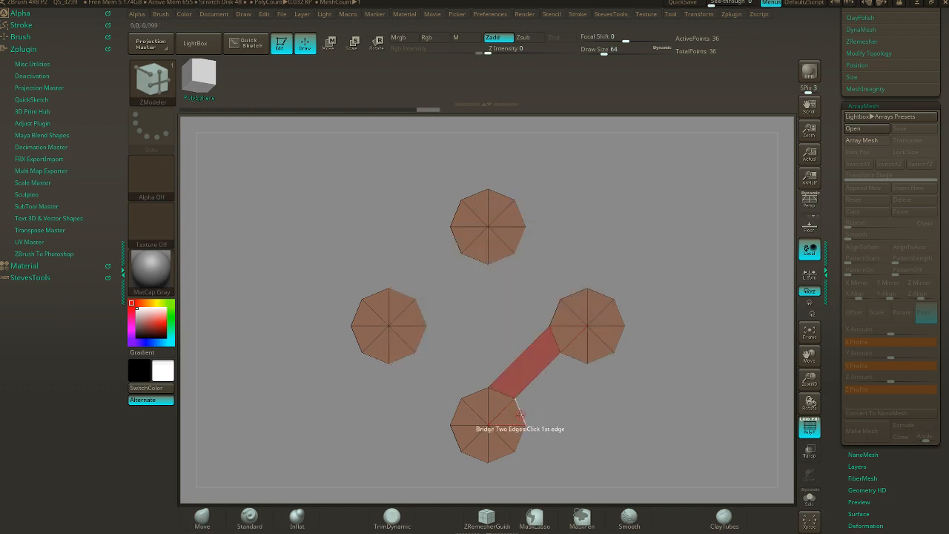
pyautogui.moveTo(565, 358); pyautogui.dragTo(566, 344)
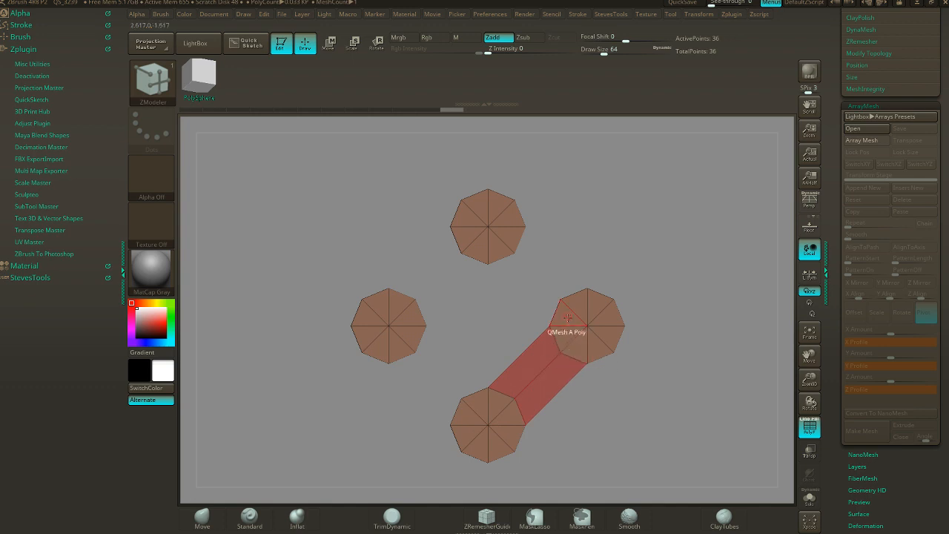
pyautogui.click(524, 240)
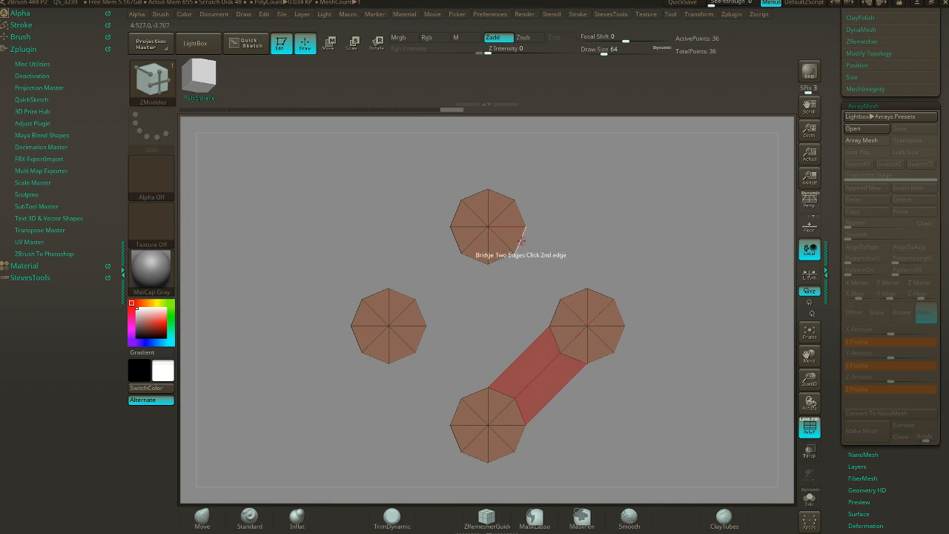
pyautogui.click(572, 294)
pyautogui.click(503, 261)
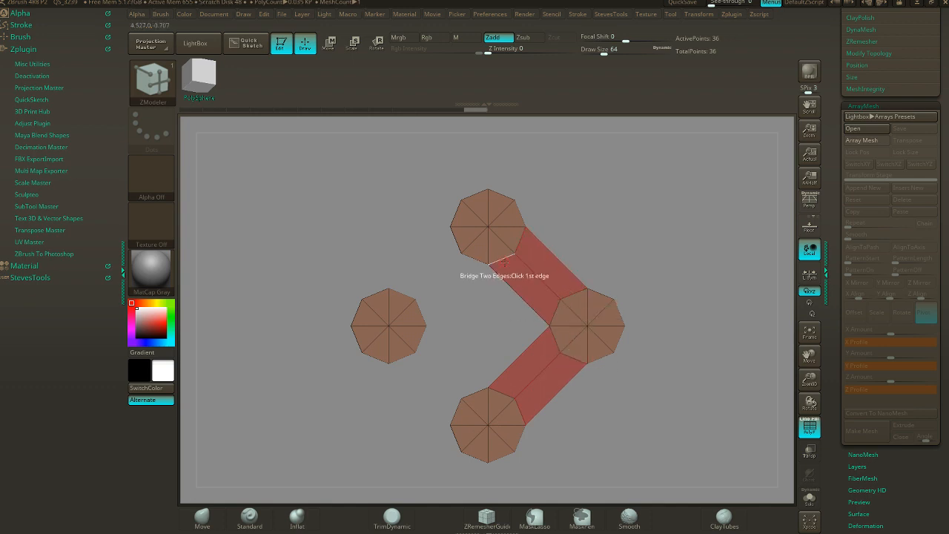
# - Bridge the left disc's facing edges to the top and bottom discs, closing the diamond-shaped ring
pyautogui.click(420, 312)
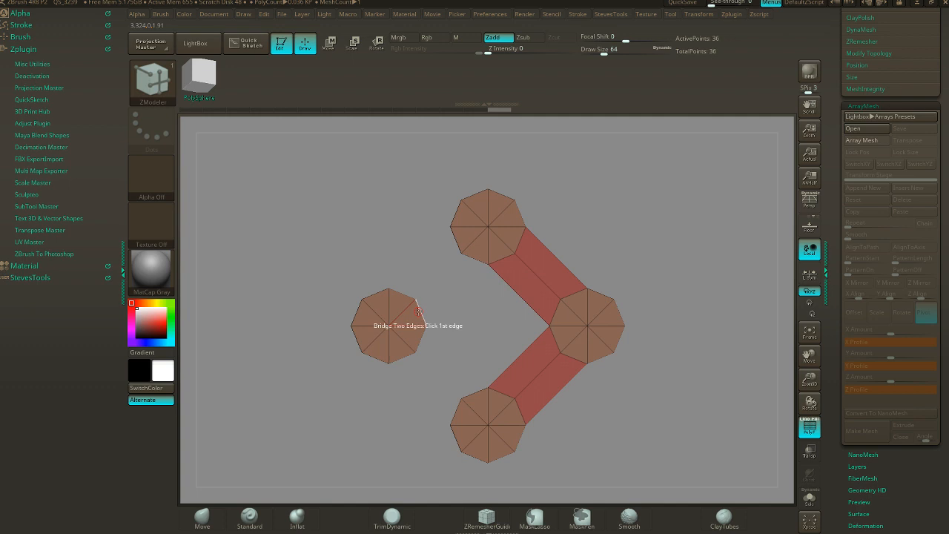
pyautogui.click(470, 256)
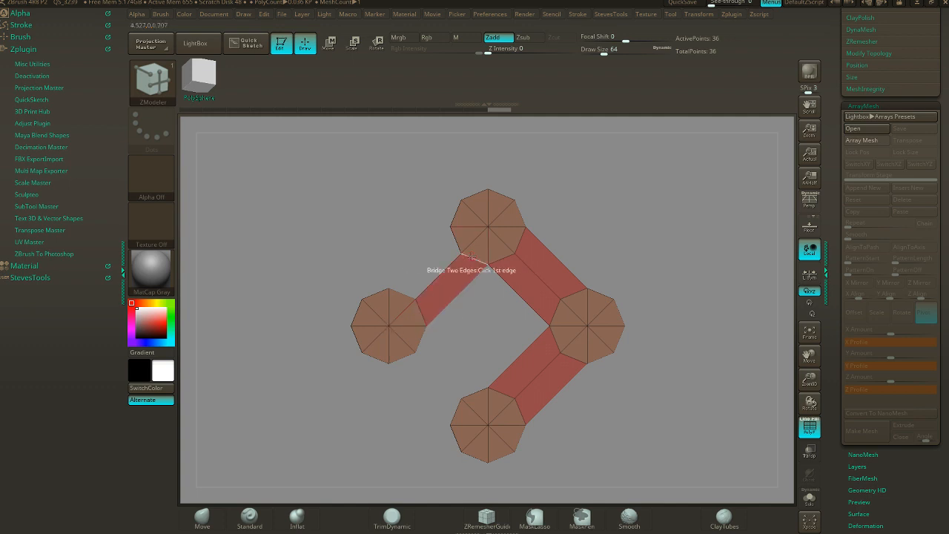
pyautogui.click(400, 292)
pyautogui.click(453, 243)
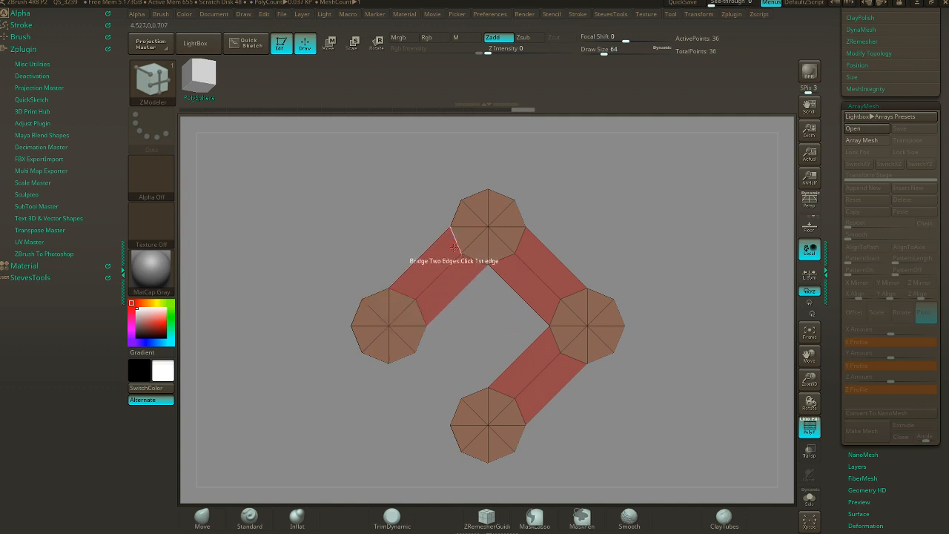
pyautogui.click(407, 354)
pyautogui.click(456, 414)
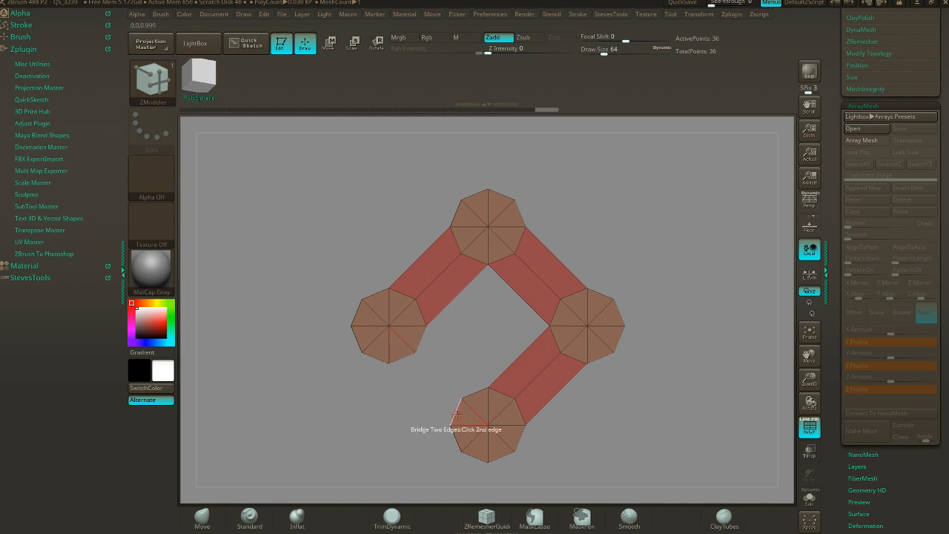
pyautogui.click(421, 339)
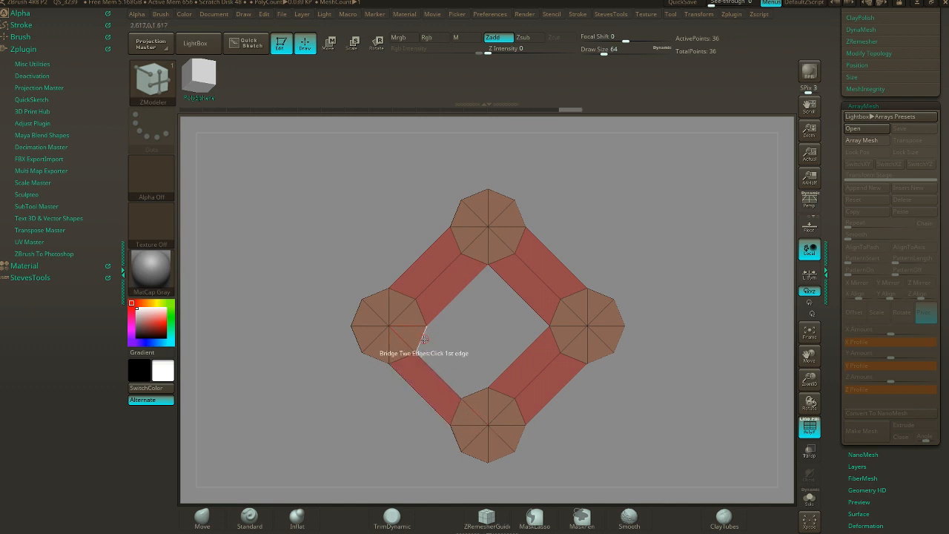
pyautogui.click(474, 394)
# - Set the ZModeler polygon action to QMesh All Polygons and extrude the whole diamond ring into a thin solid
pyautogui.moveTo(602, 417)
pyautogui.mouseDown()
pyautogui.moveTo(618, 350)
pyautogui.moveTo(629, 401)
pyautogui.moveTo(601, 411)
pyautogui.moveTo(612, 416)
pyautogui.mouseUp()
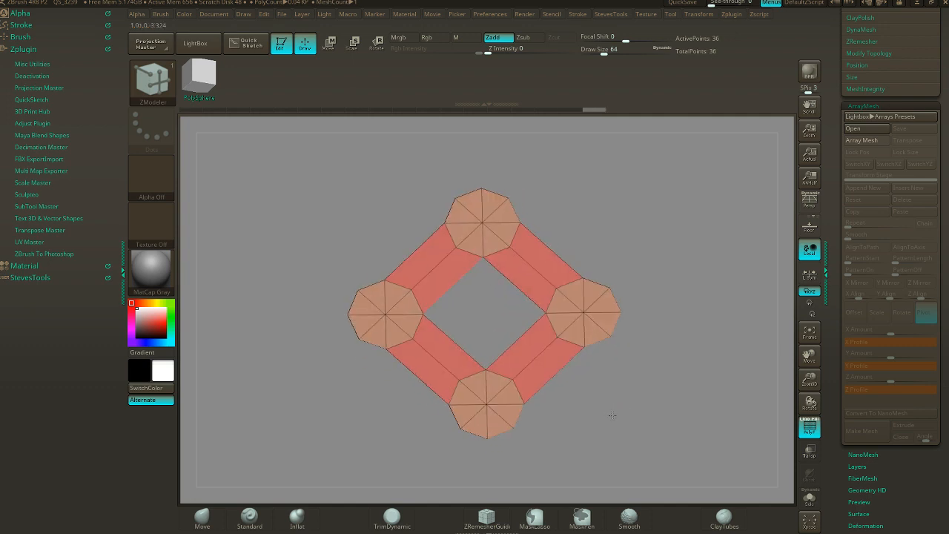
pyautogui.moveTo(620, 381); pyautogui.dragTo(618, 406)
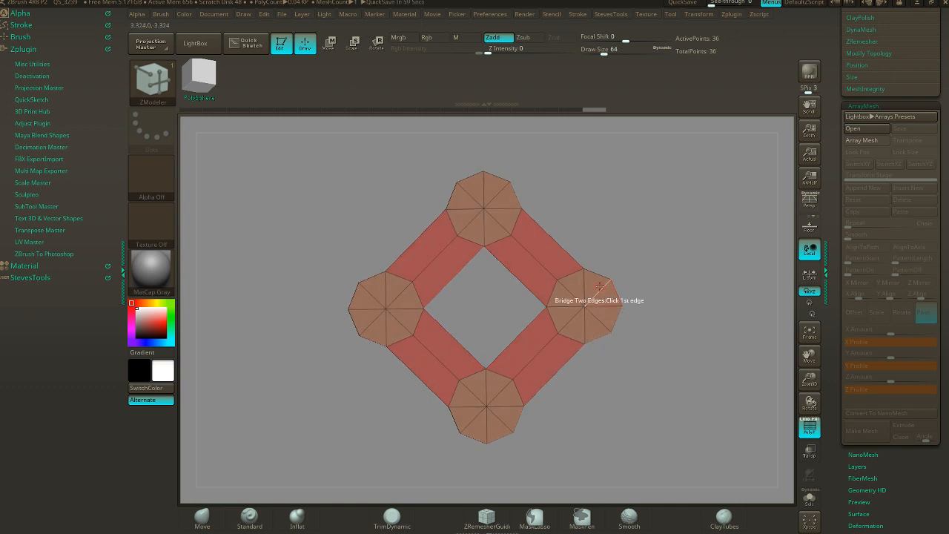
pyautogui.moveTo(626, 319); pyautogui.dragTo(631, 334)
pyautogui.moveTo(625, 400); pyautogui.dragTo(616, 322)
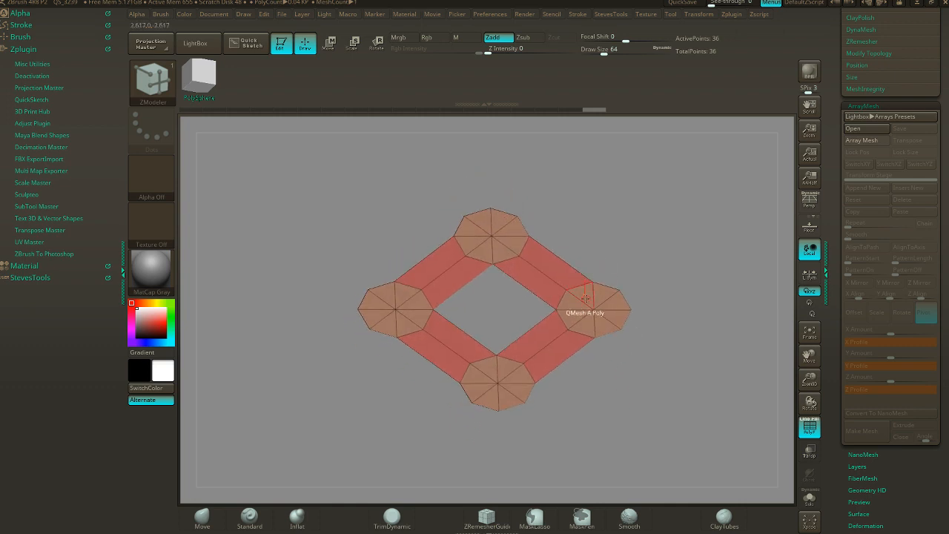
pyautogui.press('space')
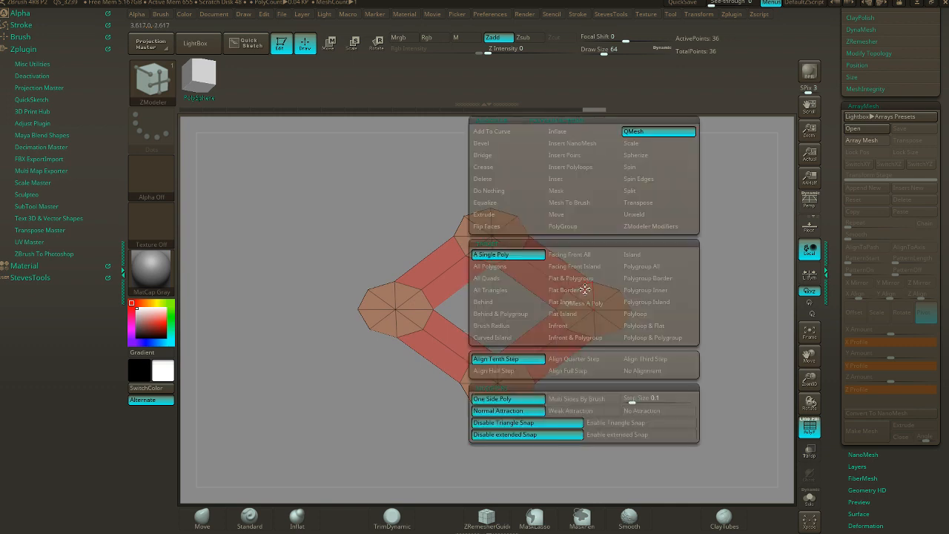
pyautogui.click(509, 267)
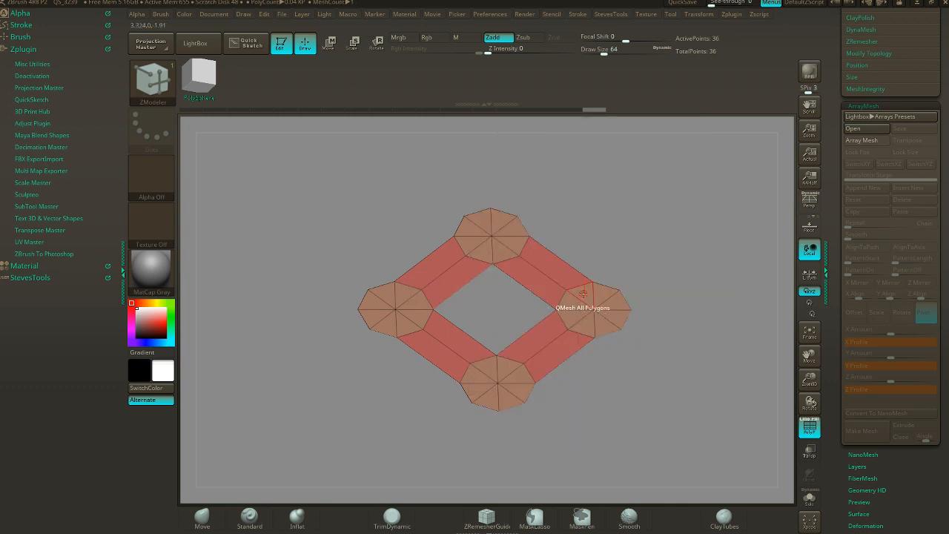
pyautogui.moveTo(565, 304); pyautogui.dragTo(589, 271)
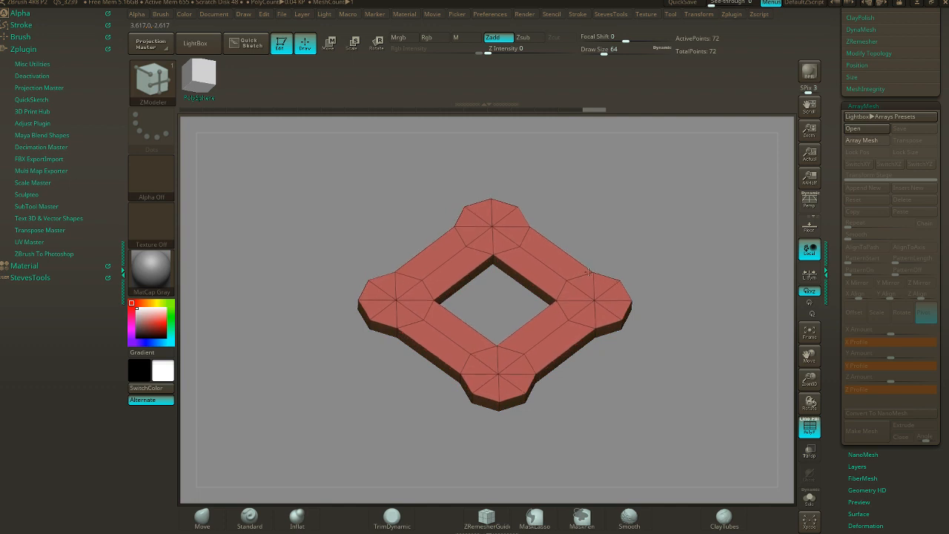
pyautogui.moveTo(588, 272); pyautogui.dragTo(589, 272)
pyautogui.moveTo(613, 346)
pyautogui.mouseDown()
pyautogui.moveTo(585, 349)
pyautogui.moveTo(603, 350)
pyautogui.mouseUp()
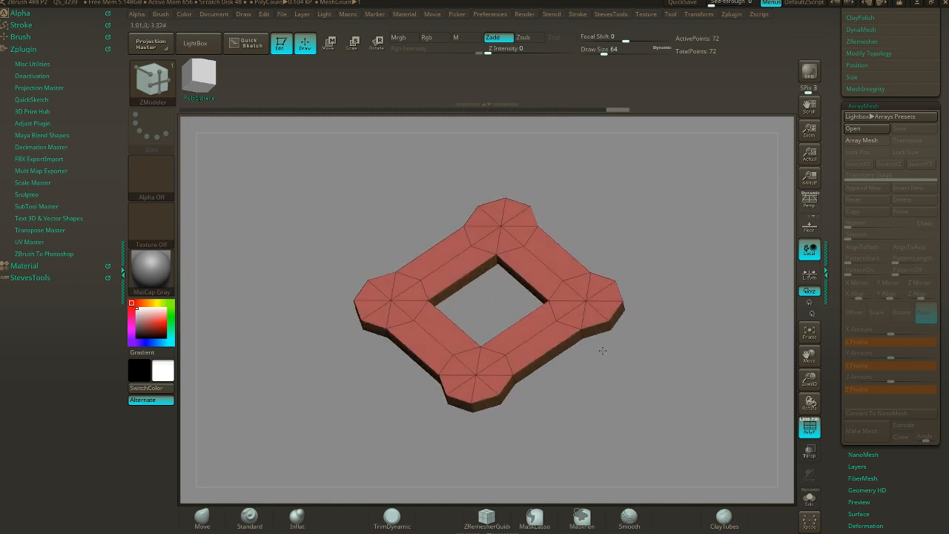
# - Undo the extrusion and all the bridges, back to the four separate flat discs
pyautogui.hotkey('ctrl', 'z')
pyautogui.hotkey('ctrl', 'z')
pyautogui.hotkey('ctrl', 'z')
pyautogui.hotkey('ctrl', 'z')
pyautogui.hotkey('ctrl', 'z')
pyautogui.hotkey('ctrl', 'z')
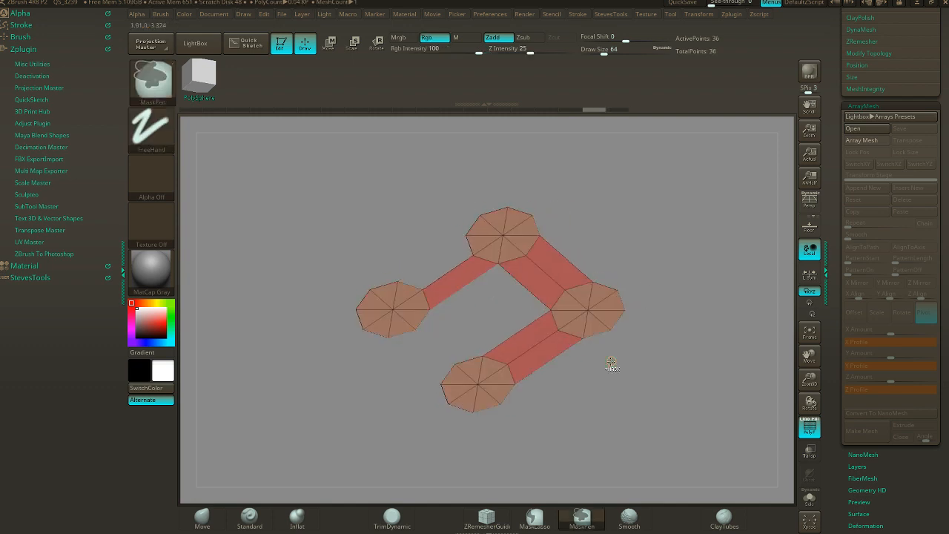
pyautogui.hotkey('ctrl', 'z')
pyautogui.hotkey('ctrl', 'z')
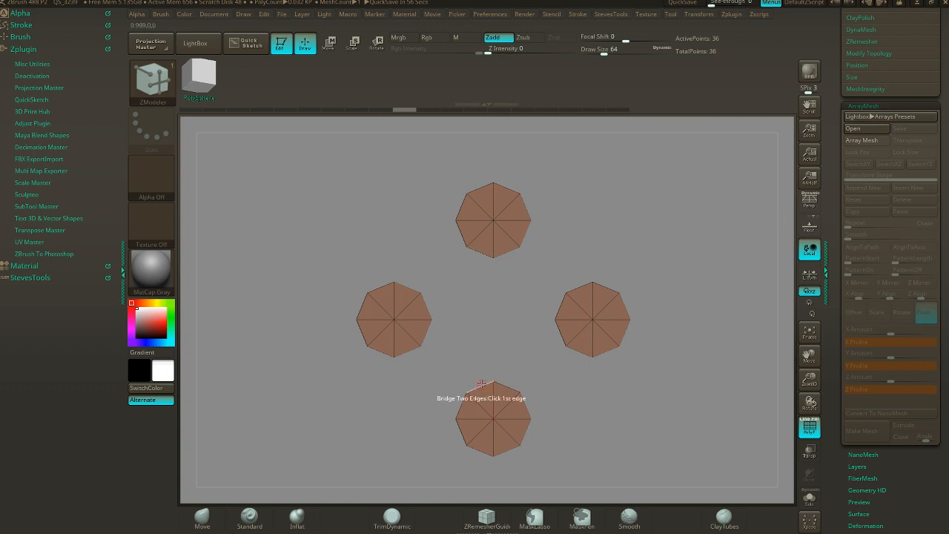
# - Bridge the two facing edge pairs of the top and bottom discs to form a straight vertical bar
pyautogui.click(480, 257)
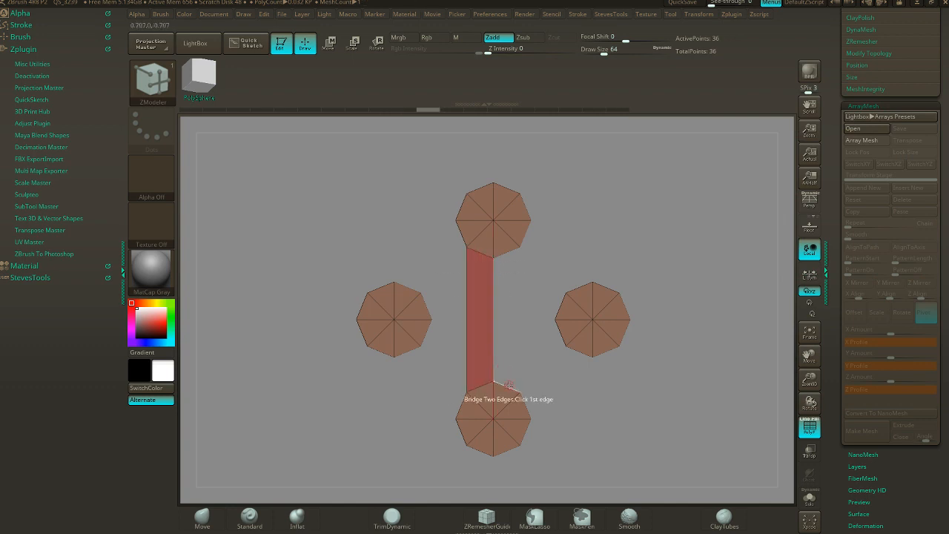
pyautogui.click(508, 253)
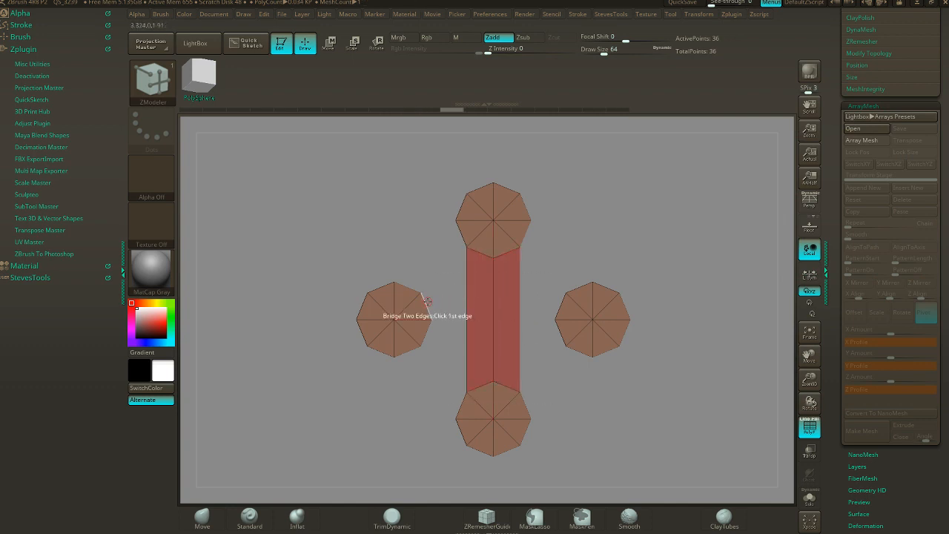
# - Try bridging the left and right discs directly across the vertical bar, and undo the crossing strip
pyautogui.click(427, 301)
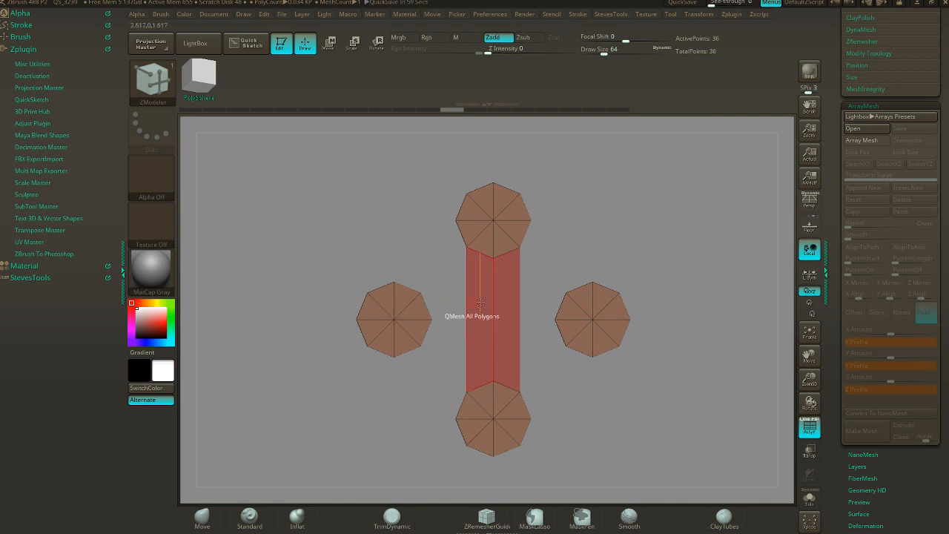
pyautogui.click(556, 306)
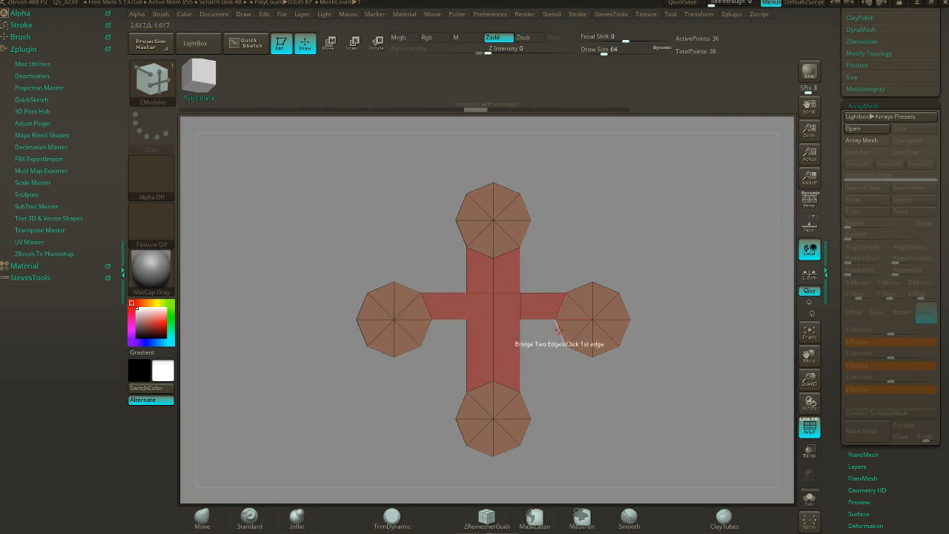
pyautogui.hotkey('ctrl', 'z')
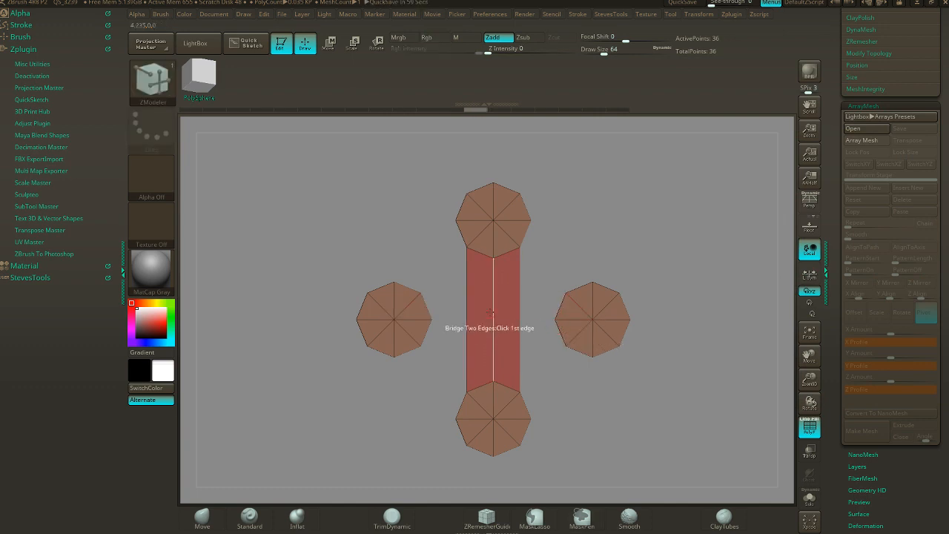
# - Insert three single edge loops across the vertical bar: one through its middle, one above it and one below it
pyautogui.press('space')
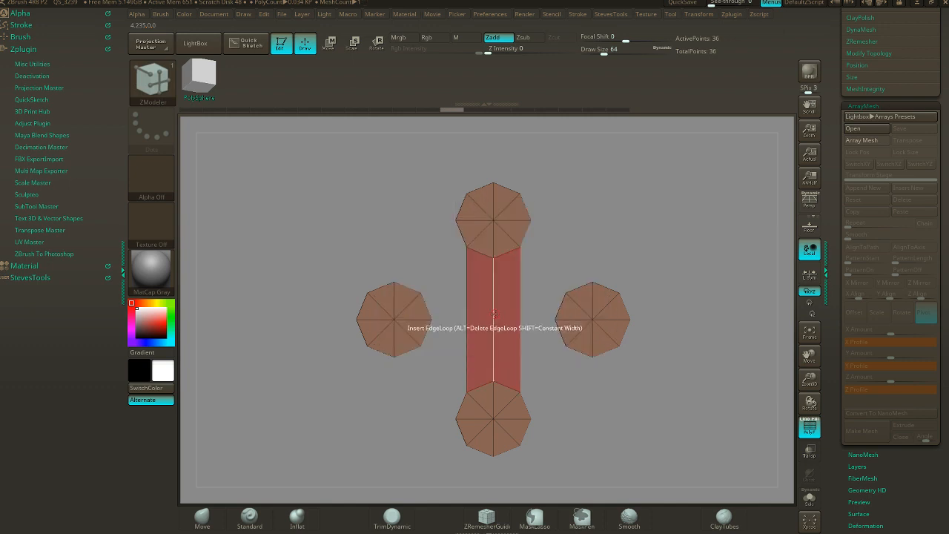
pyautogui.click(493, 319)
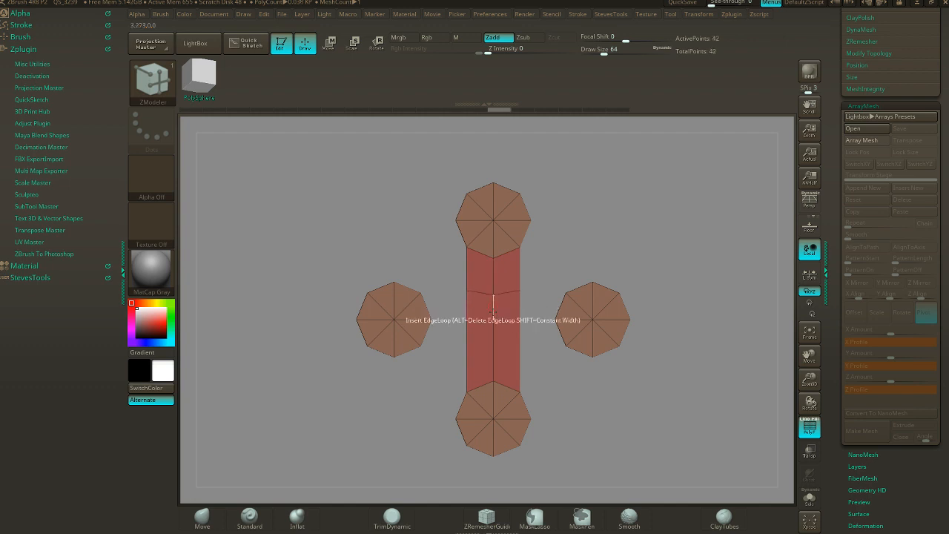
pyautogui.click(494, 340)
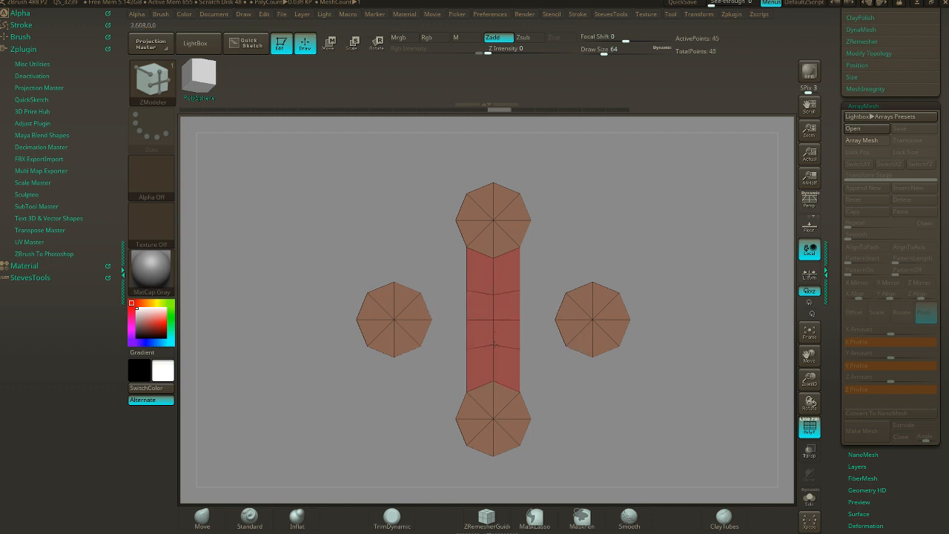
pyautogui.moveTo(522, 308); pyautogui.dragTo(563, 307)
pyautogui.hotkey('ctrl', 'z')
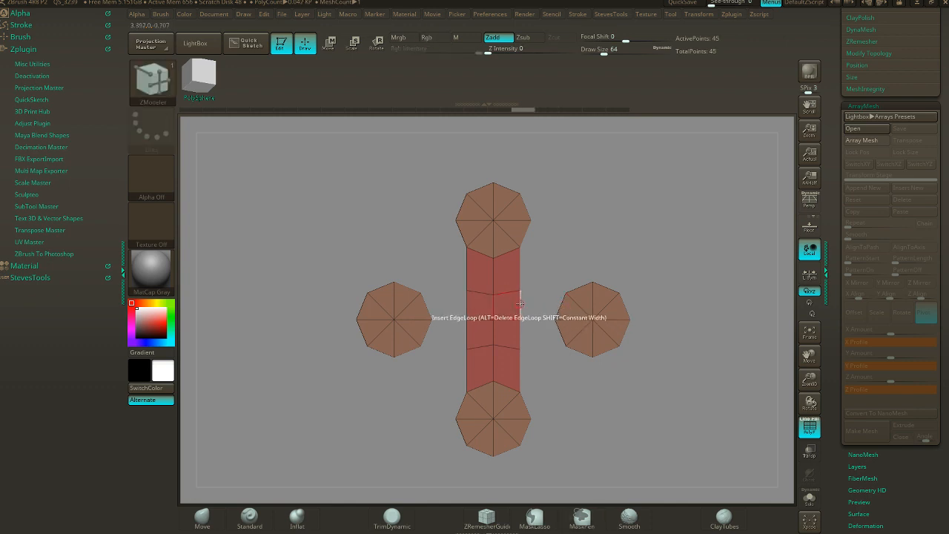
# - Bridge the bar's middle side edges to the facing edges of the right and left discs, completing the cross
pyautogui.press('space')
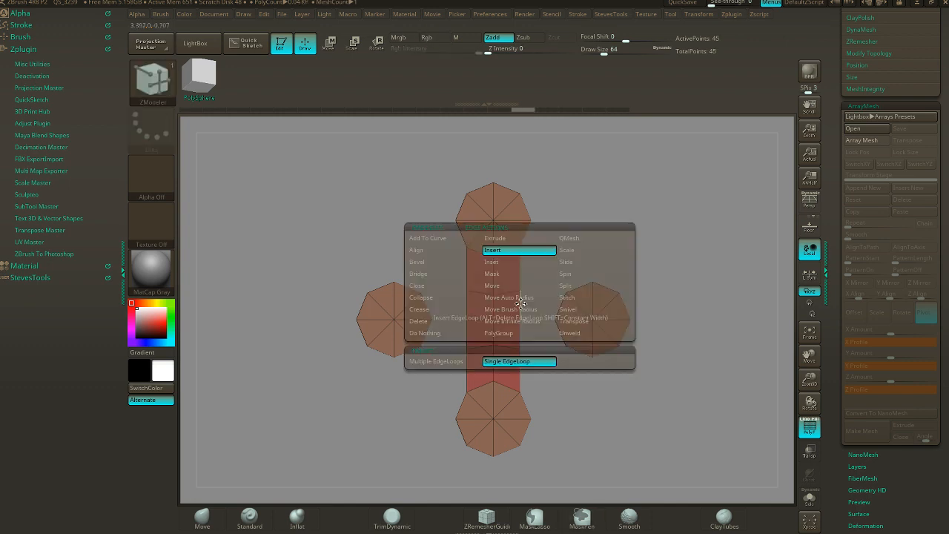
pyautogui.click(437, 270)
pyautogui.click(437, 361)
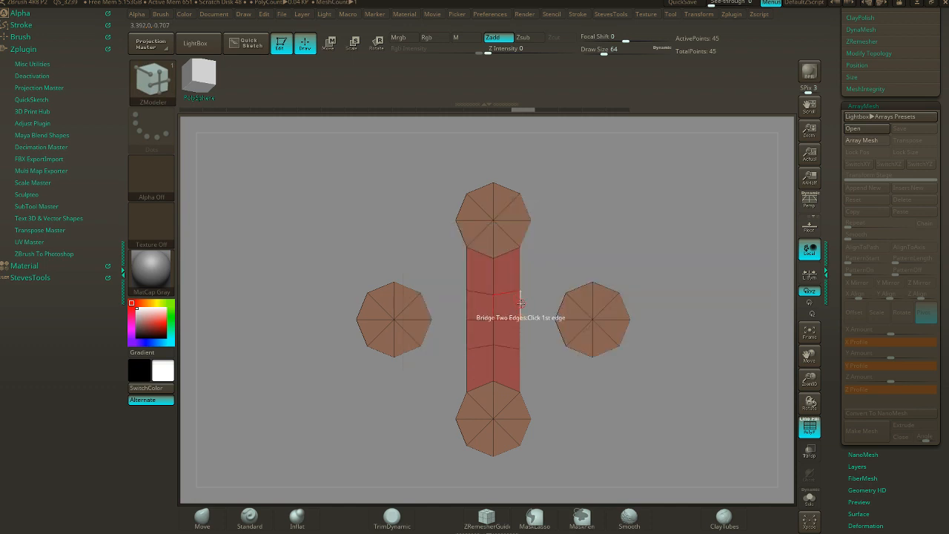
pyautogui.click(521, 303)
pyautogui.click(556, 303)
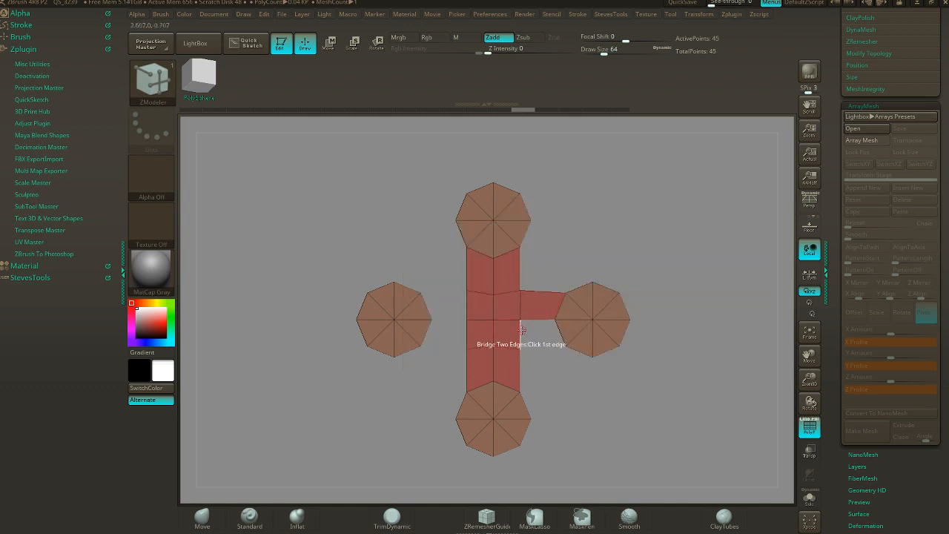
pyautogui.click(521, 332)
pyautogui.click(560, 333)
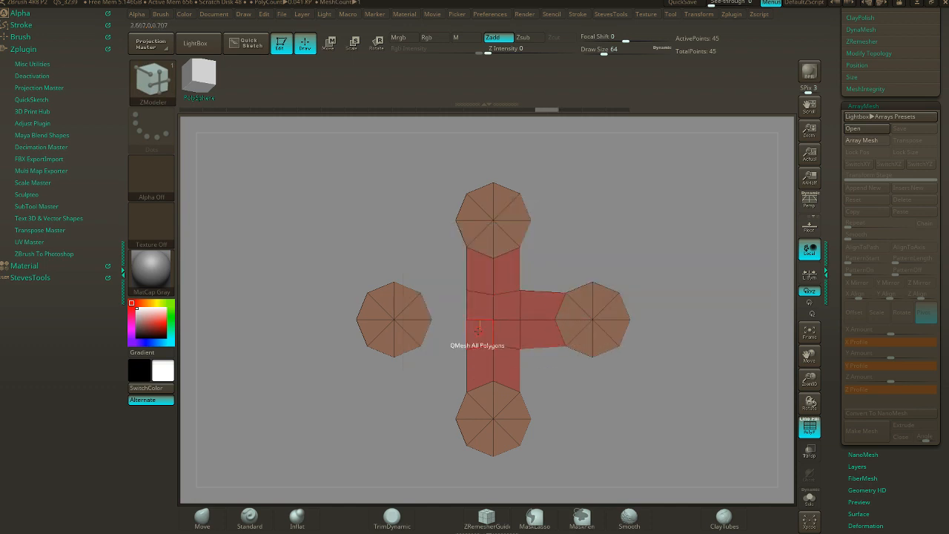
pyautogui.click(423, 335)
pyautogui.click(466, 334)
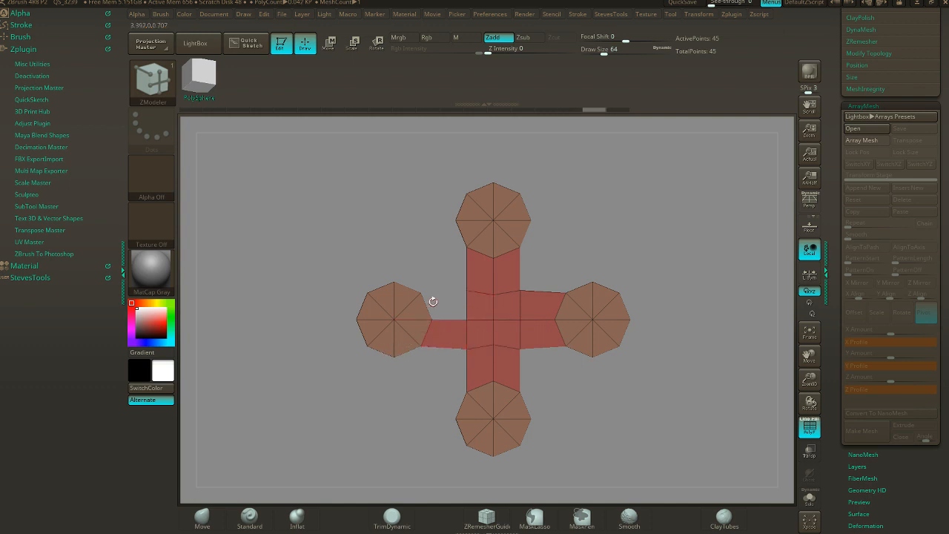
pyautogui.click(426, 303)
# - Try extruding the whole cross into a thin solid with QMesh All Polygons, and undo the extrusion
pyautogui.moveTo(600, 394); pyautogui.dragTo(593, 359)
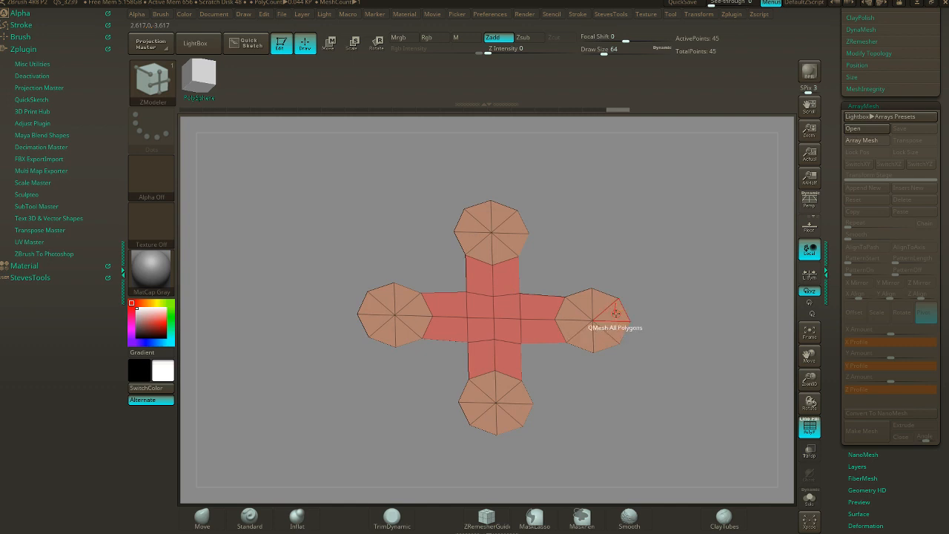
pyautogui.moveTo(616, 314); pyautogui.dragTo(617, 288)
pyautogui.moveTo(617, 364); pyautogui.dragTo(573, 361)
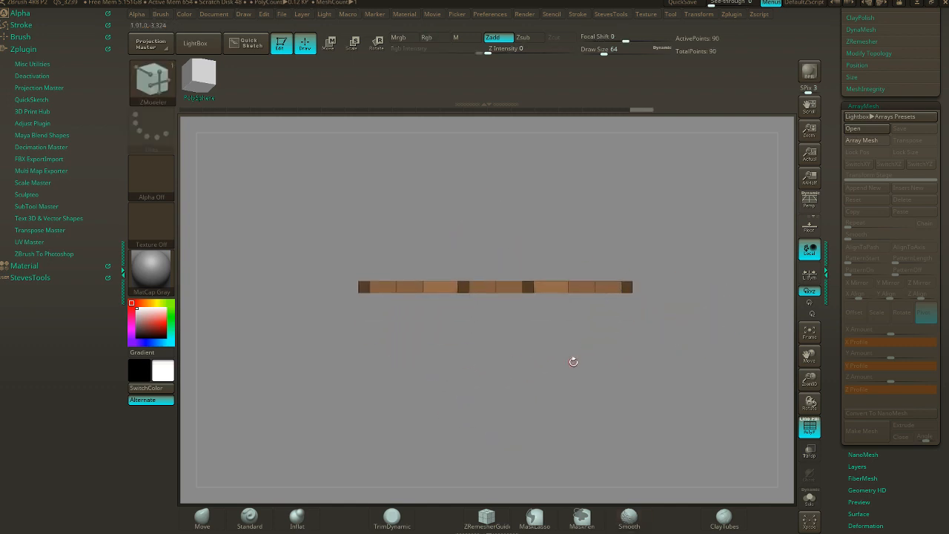
pyautogui.hotkey('ctrl', 'z')
# - Extrude the whole flat cross into a thicker solid with QMesh All Polygons
pyautogui.moveTo(572, 398); pyautogui.dragTo(596, 357)
pyautogui.moveTo(620, 291); pyautogui.dragTo(614, 258)
pyautogui.moveTo(583, 343); pyautogui.dragTo(638, 249)
pyautogui.keyDown('alt'); pyautogui.moveTo(590, 396); pyautogui.dragTo(612, 398); pyautogui.keyUp('alt')
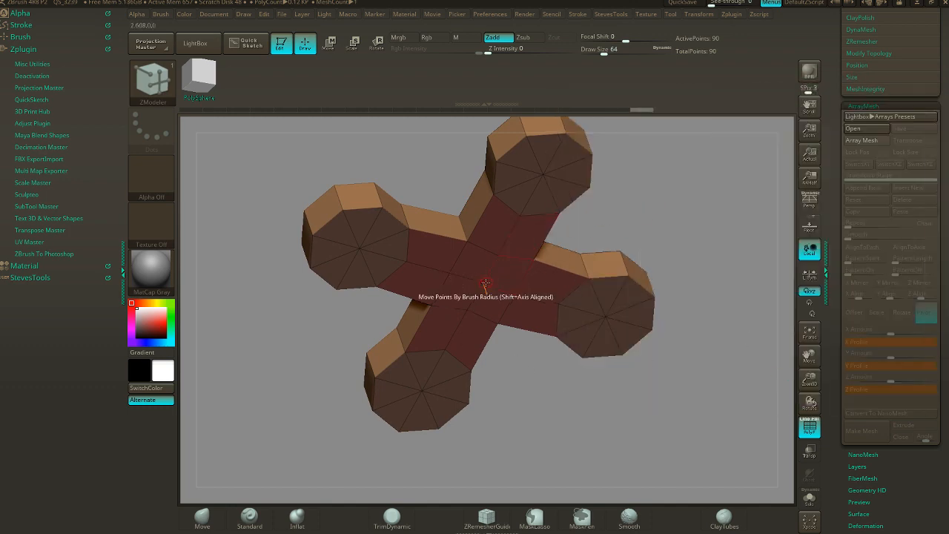
# - Set the ZModeler point action to Split and split the centre point on the cross's underside into a small octagon
pyautogui.press('space')
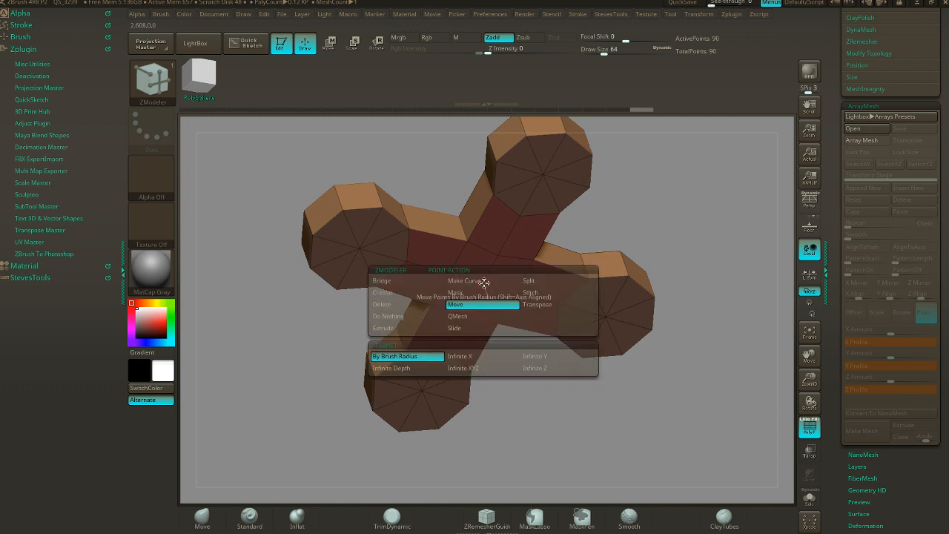
pyautogui.click(537, 283)
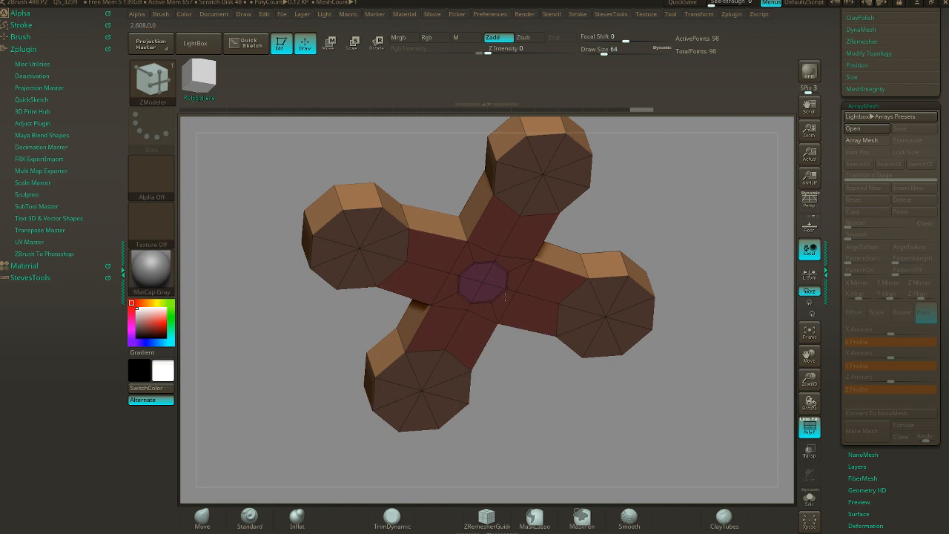
pyautogui.moveTo(640, 210); pyautogui.dragTo(515, 307)
pyautogui.hotkey('ctrl', 'z')
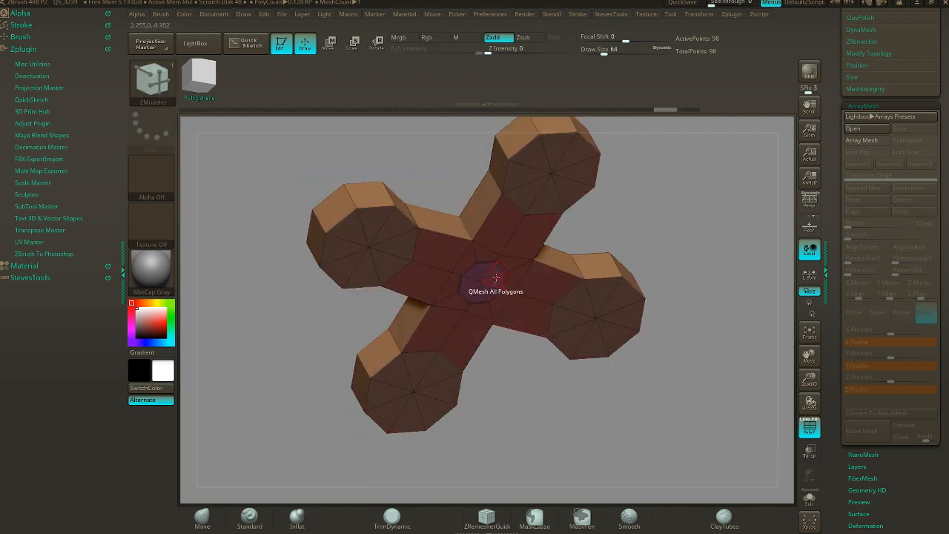
# - Set the QMesh target to Polygroup Island and extrude the central octagon out of the underside into a stem
pyautogui.press('space')
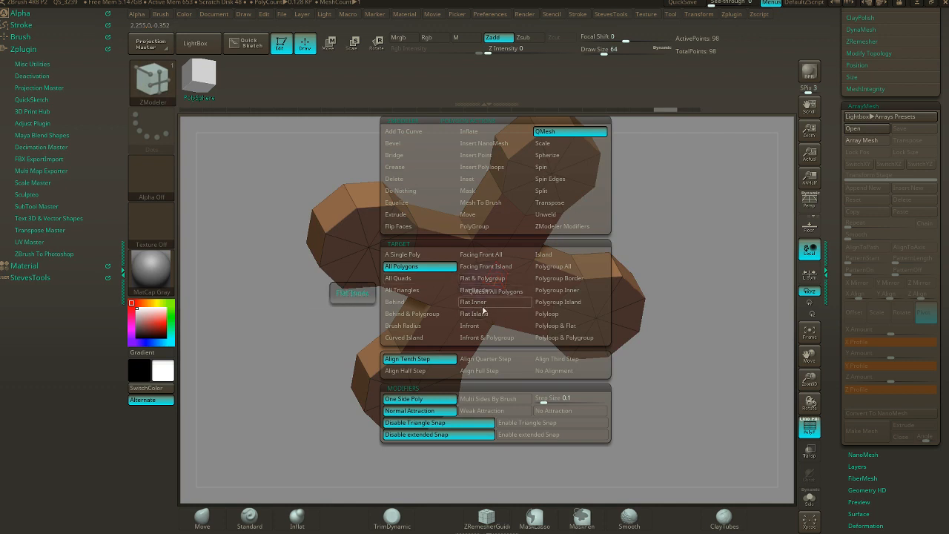
pyautogui.click(558, 304)
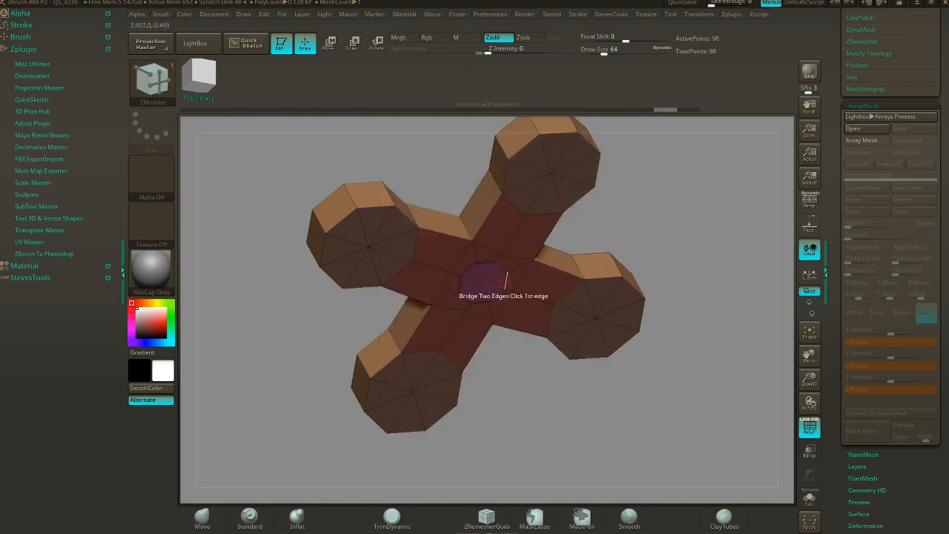
pyautogui.moveTo(499, 274); pyautogui.dragTo(561, 361)
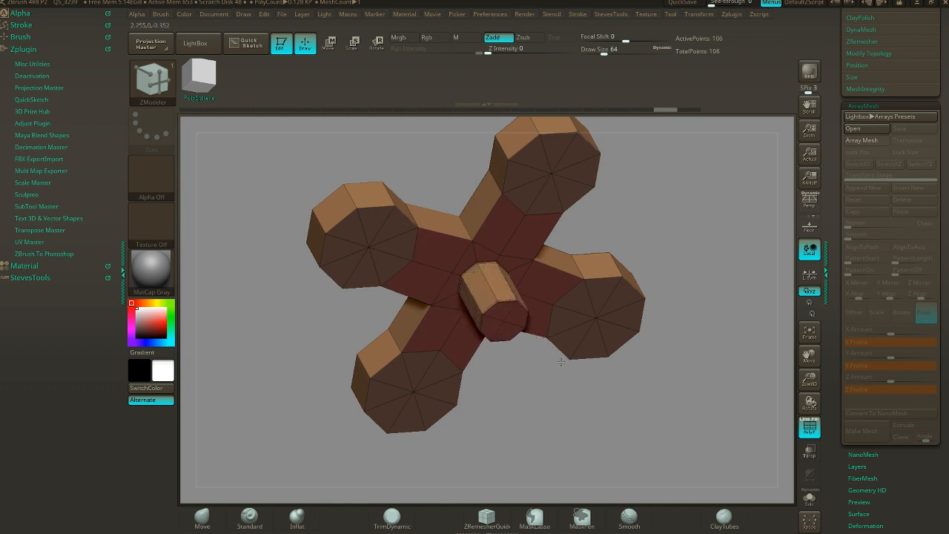
pyautogui.moveTo(687, 222); pyautogui.dragTo(588, 377)
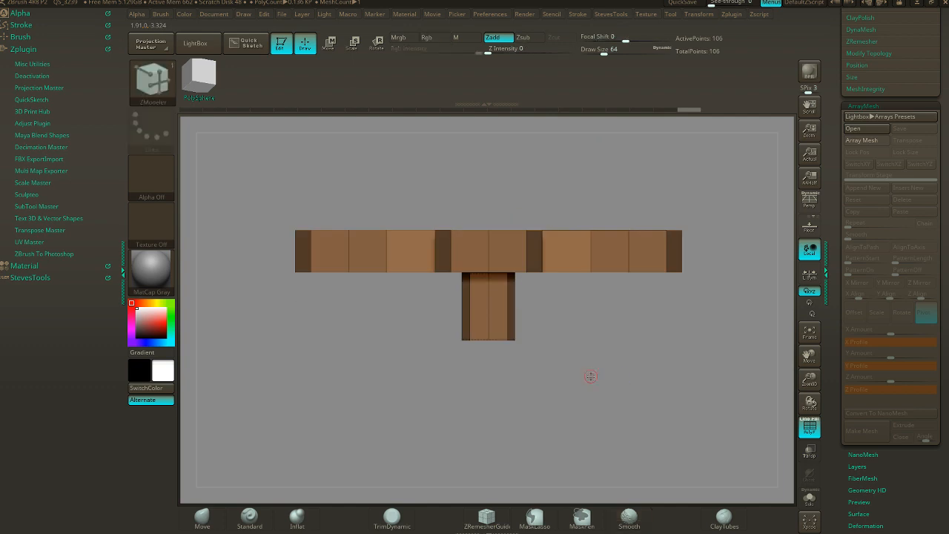
# - Insert Multiple EdgeLoops around the stem with Interactive Elevation and the Radial profile, curving its sides inward to a narrower waist
pyautogui.press('f')
pyautogui.moveTo(658, 392); pyautogui.dragTo(564, 363)
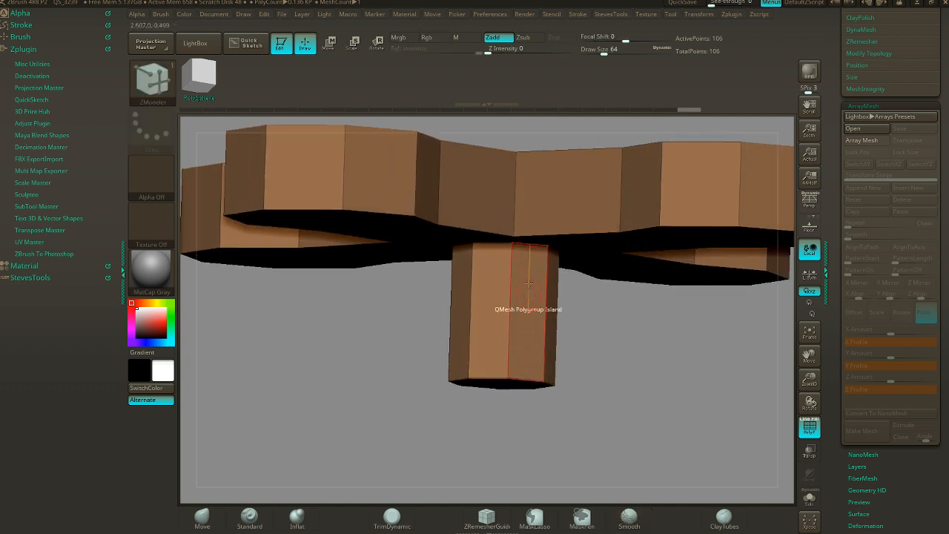
pyautogui.press('space')
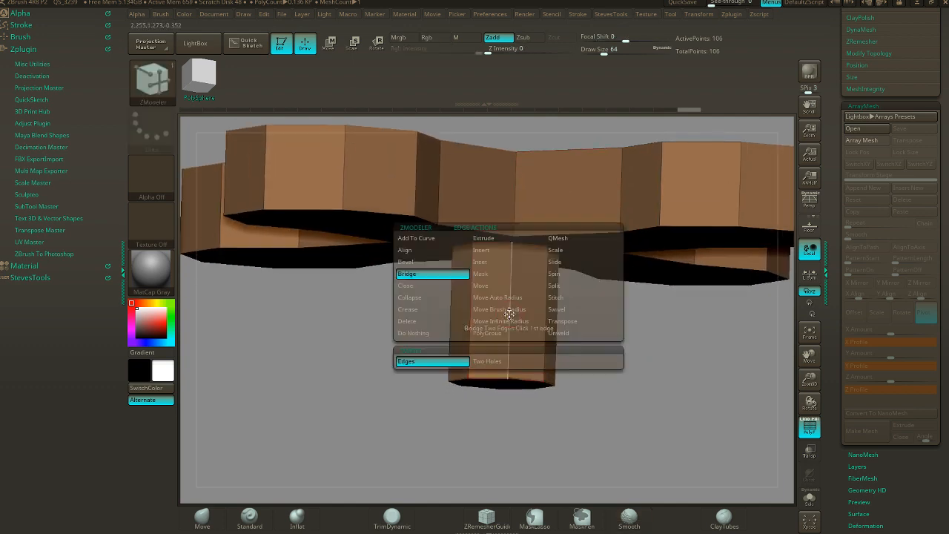
pyautogui.click(496, 254)
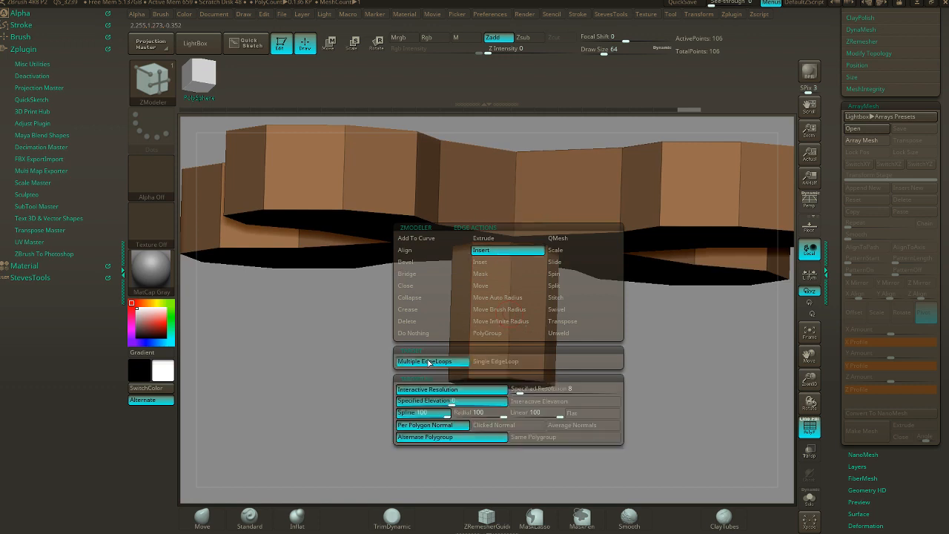
pyautogui.click(544, 401)
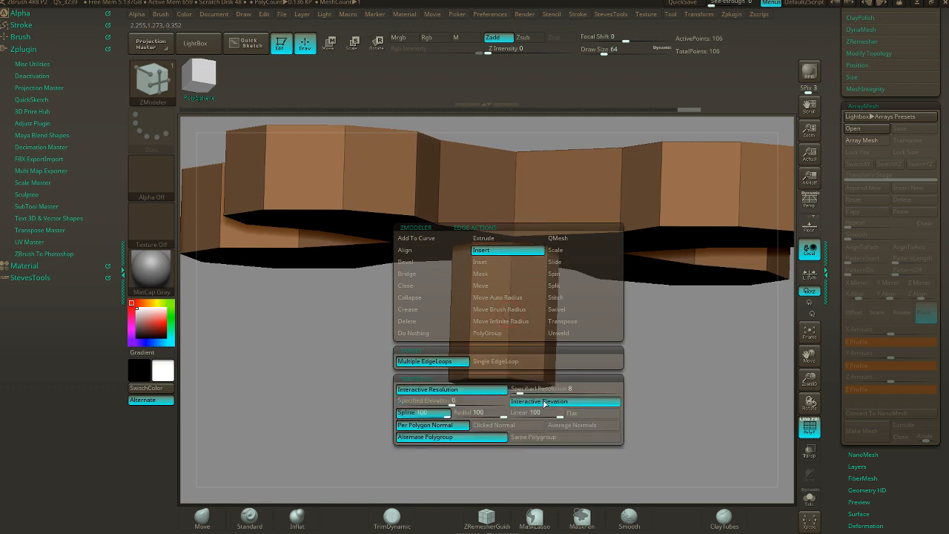
pyautogui.click(475, 412)
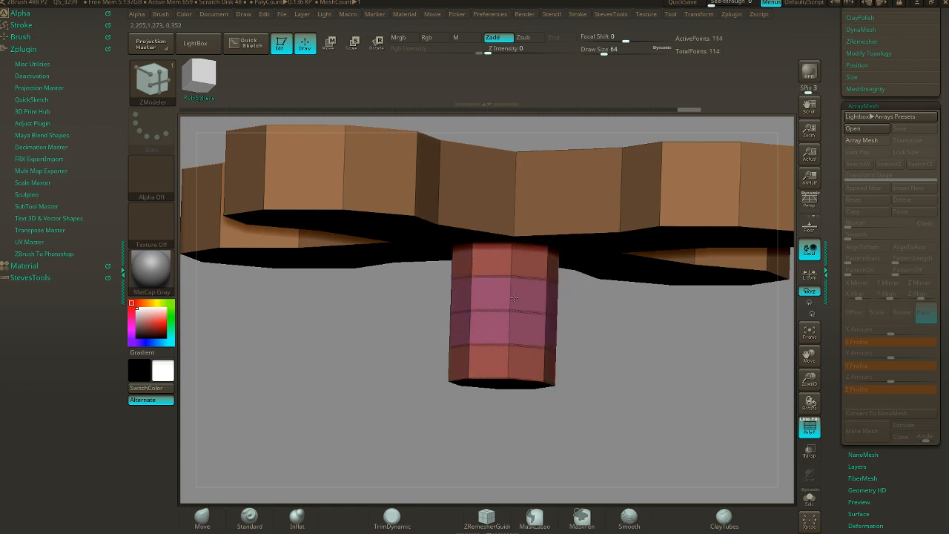
pyautogui.moveTo(514, 297); pyautogui.dragTo(468, 303)
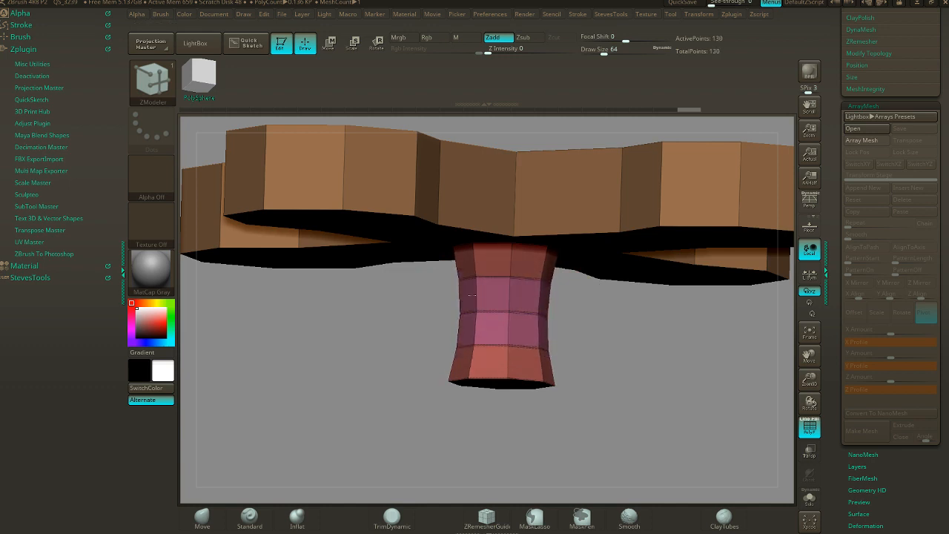
pyautogui.moveTo(580, 339); pyautogui.dragTo(581, 358)
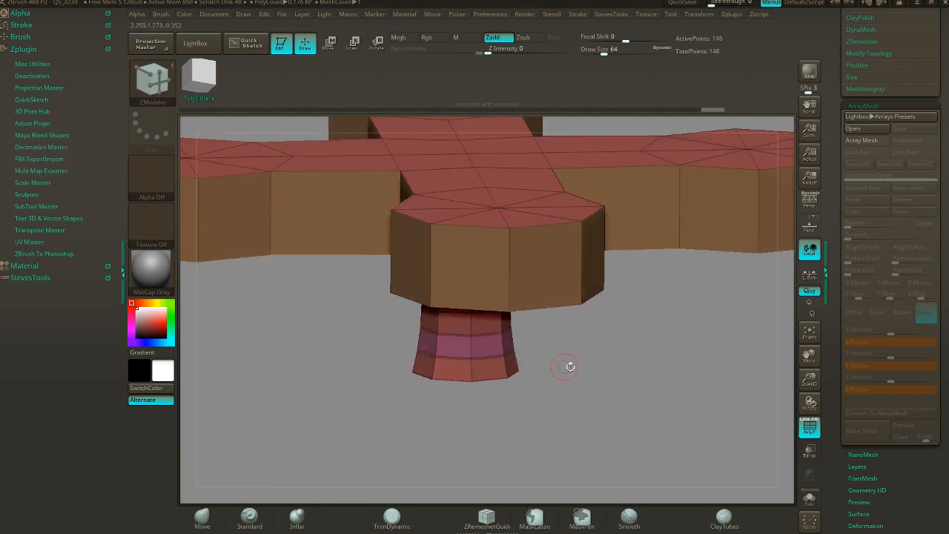
# - Preview the whole cross and stem with dynamic subdivision, inspect the shape, and turn the smoothing off again
pyautogui.press('f')
pyautogui.moveTo(570, 366); pyautogui.dragTo(571, 352)
pyautogui.moveTo(573, 373); pyautogui.dragTo(593, 411)
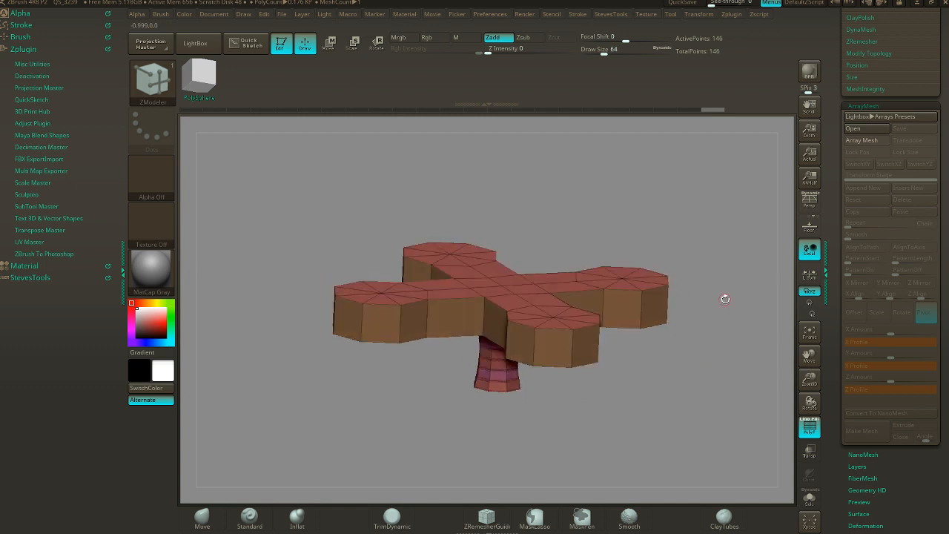
pyautogui.press('d')
pyautogui.click(462, 175)
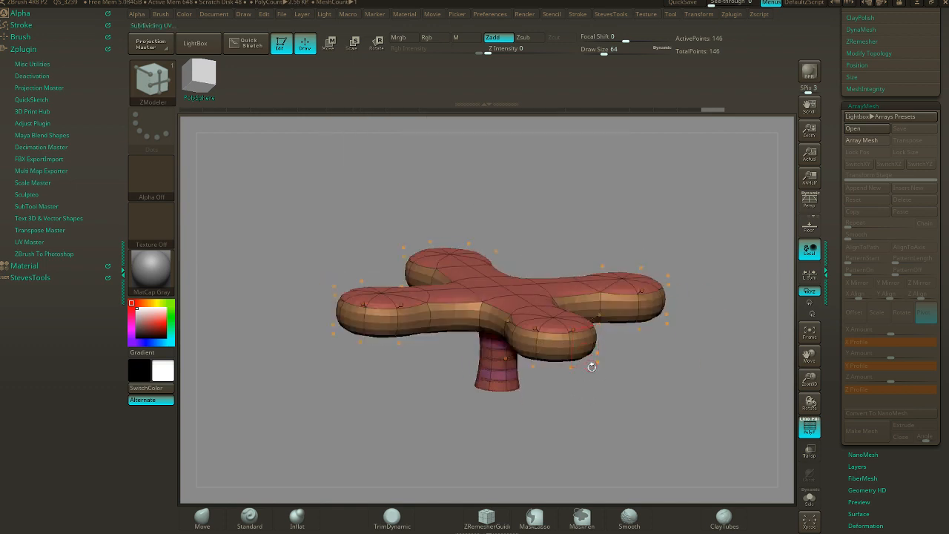
pyautogui.moveTo(592, 366)
pyautogui.mouseDown()
pyautogui.moveTo(622, 381)
pyautogui.moveTo(616, 408)
pyautogui.moveTo(652, 397)
pyautogui.mouseUp()
pyautogui.press('shift')
pyautogui.hotkey('shift', 'd')
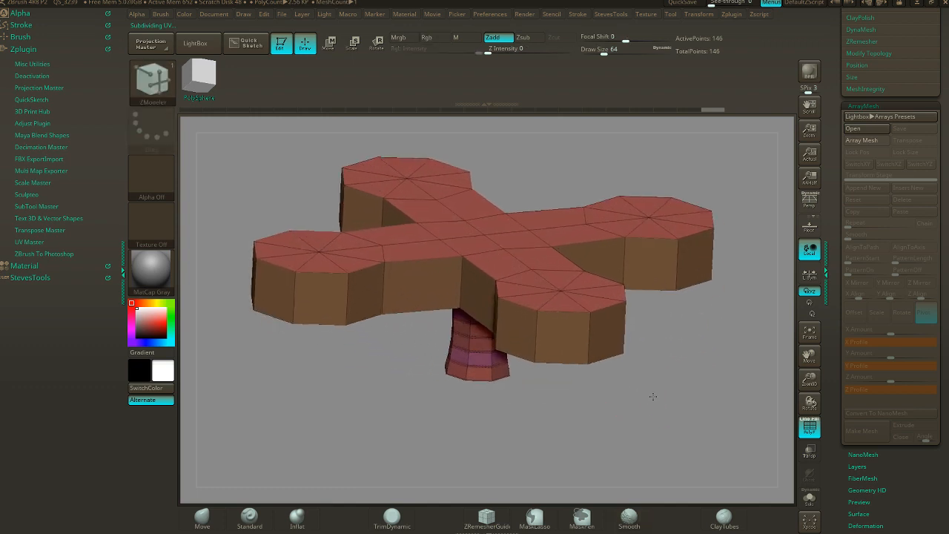
# - Set the edge action to Crease EdgeLoop Complete, crease the cross's upper rim, and preview it with dynamic subdivision
pyautogui.rightClick(594, 305)
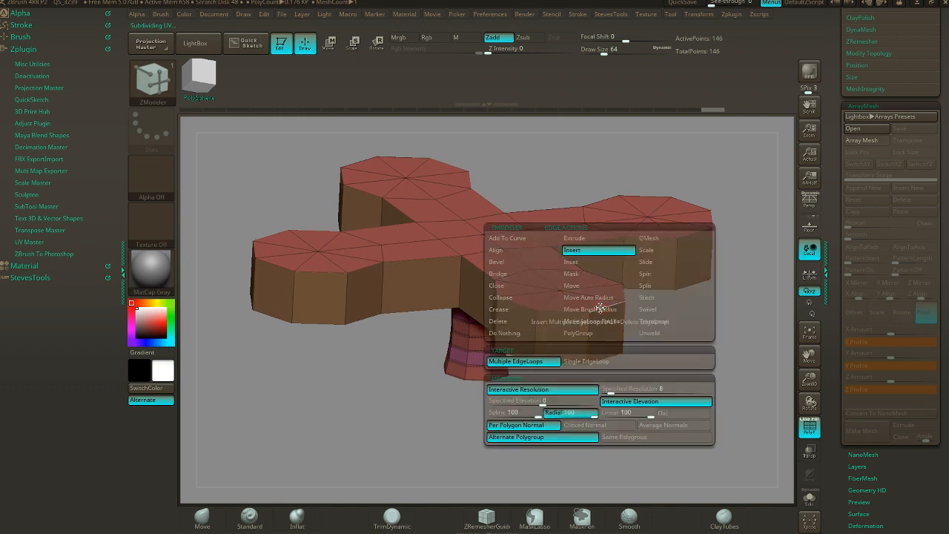
pyautogui.click(507, 311)
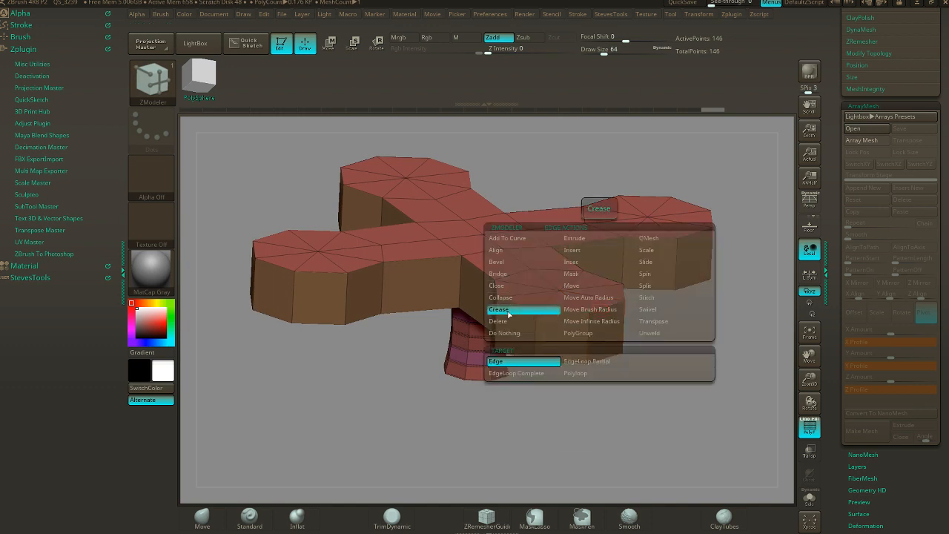
pyautogui.click(522, 373)
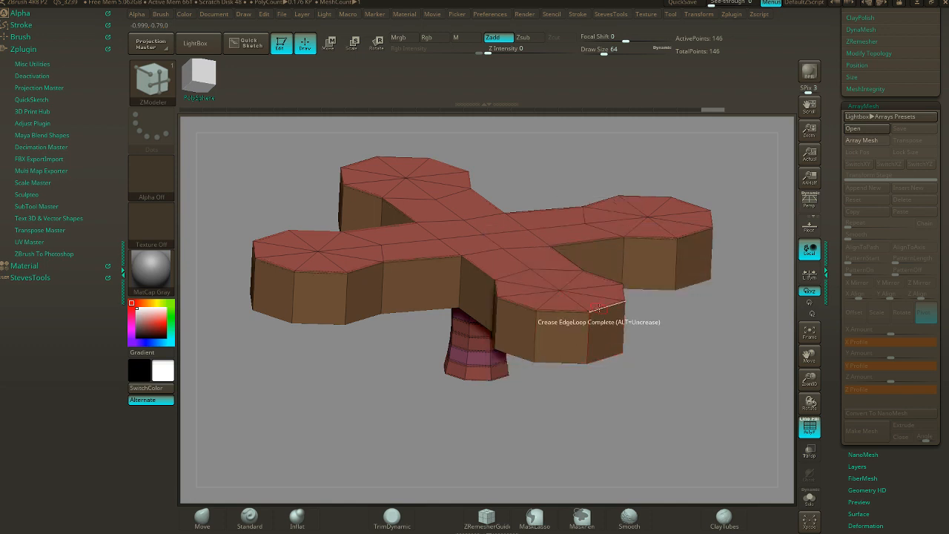
pyautogui.moveTo(614, 400); pyautogui.dragTo(613, 415)
pyautogui.press('d')
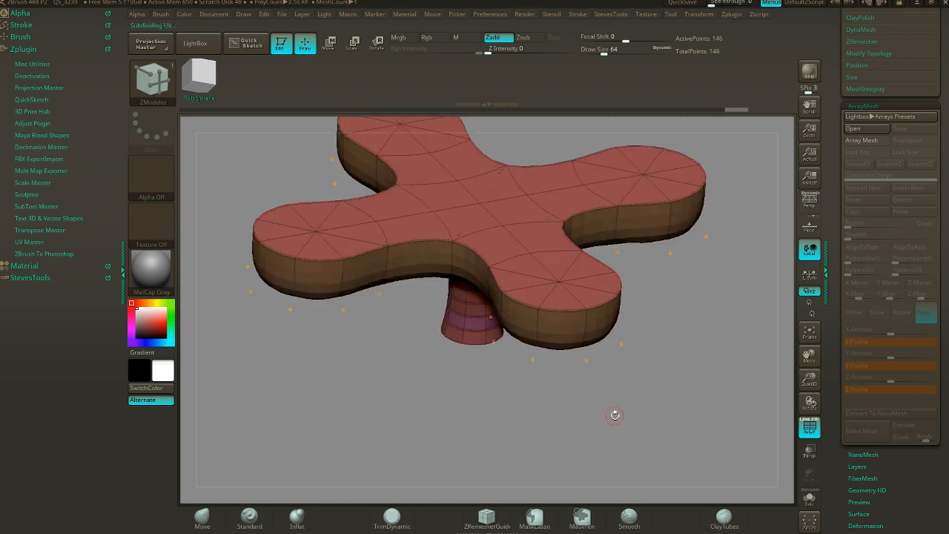
# - Crease the cross's lower rim as well and preview the smoothed model with dynamic subdivision
pyautogui.hotkey('shift', 'd')
pyautogui.moveTo(600, 389)
pyautogui.mouseDown()
pyautogui.moveTo(626, 303)
pyautogui.moveTo(616, 420)
pyautogui.moveTo(593, 416)
pyautogui.moveTo(598, 409)
pyautogui.mouseUp()
pyautogui.press('d')
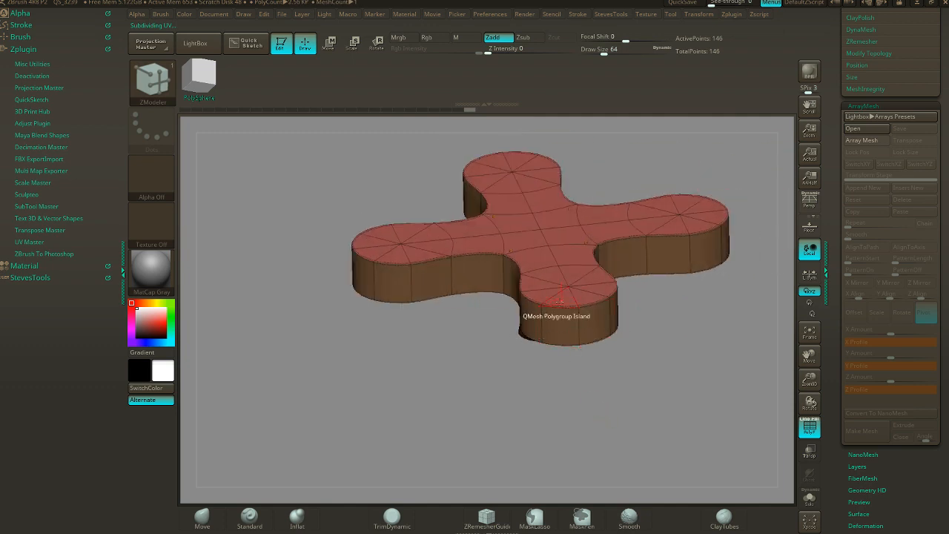
pyautogui.moveTo(567, 326); pyautogui.dragTo(592, 364)
# - Turn off dynamic subdivision and bring the tool's Subtool list into view
pyautogui.hotkey('shift', 'd')
pyautogui.moveTo(591, 364); pyautogui.dragTo(625, 400)
pyautogui.scroll(10, 946, 160)
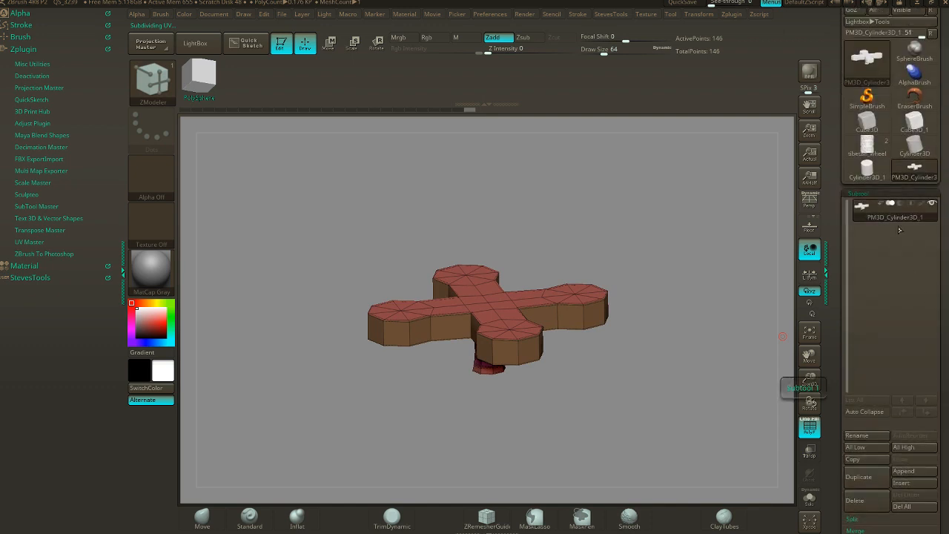
# - Switch to the tibetan_wheel tool and append the PM3D_Cylinder3 cross to it as a new subtool
pyautogui.click(867, 158)
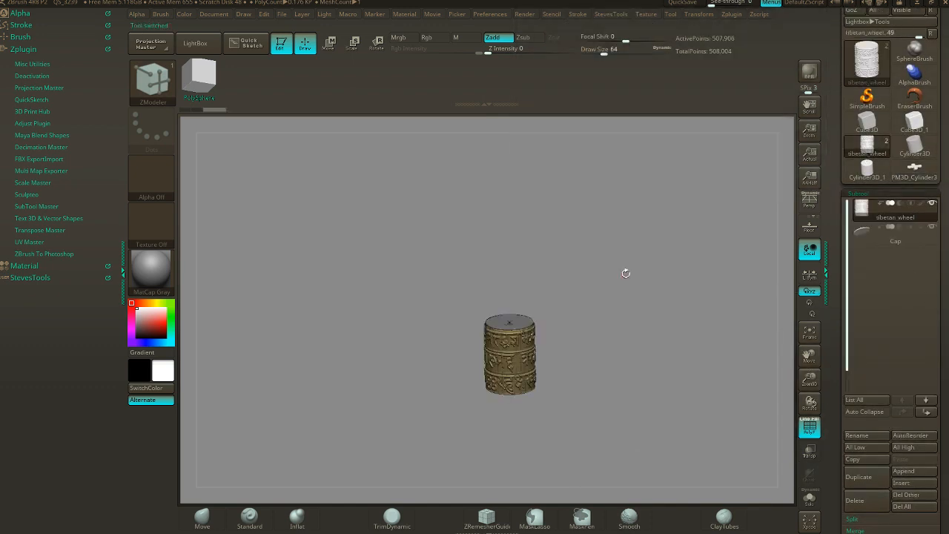
pyautogui.scroll(-1, 942, 428)
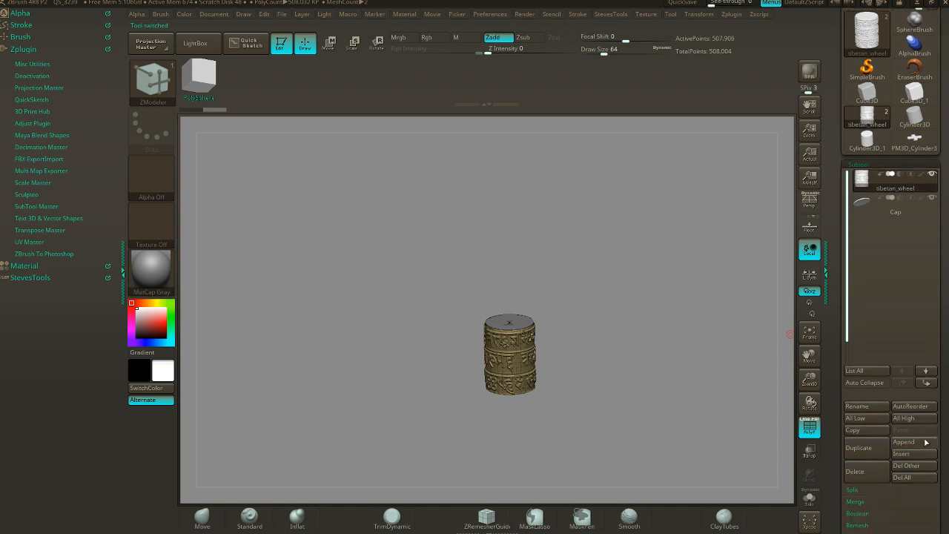
pyautogui.click(911, 443)
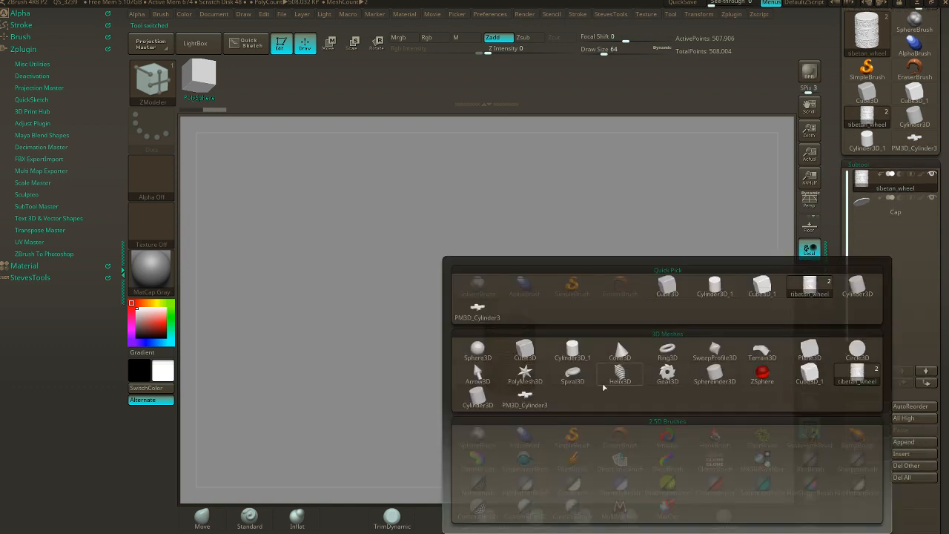
pyautogui.click(615, 337)
pyautogui.keyDown('shift'); pyautogui.moveTo(601, 383); pyautogui.dragTo(606, 292); pyautogui.keyUp('shift')
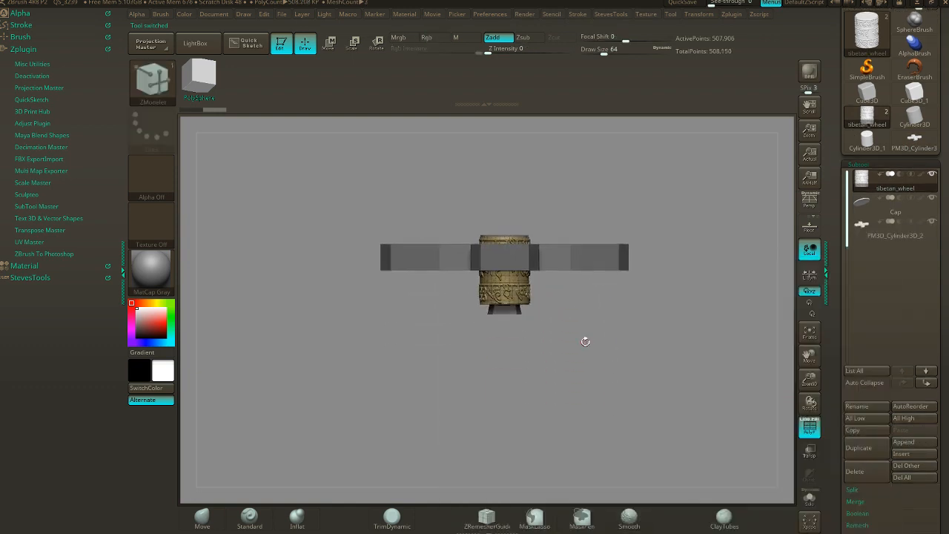
pyautogui.moveTo(585, 341); pyautogui.dragTo(643, 354)
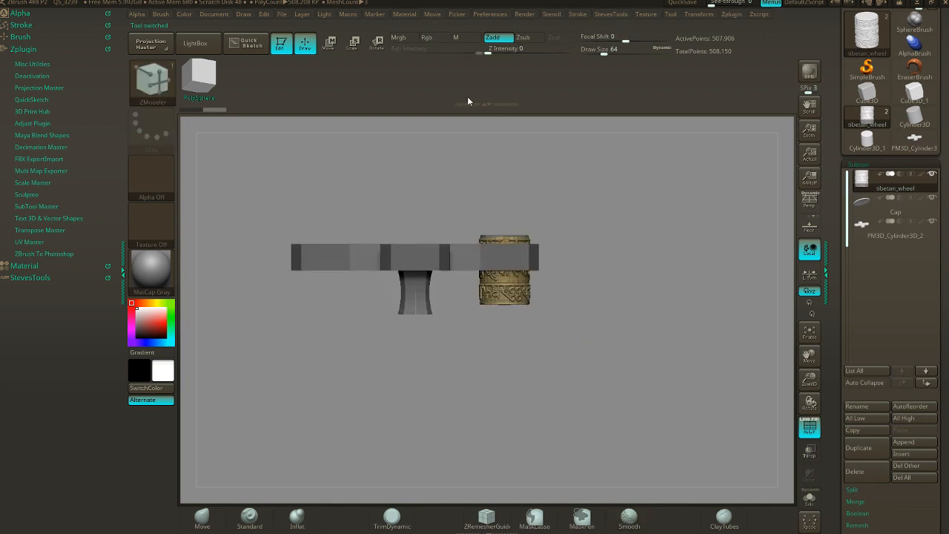
# - Select the appended cross subtool and apply the Unify deformation to it
pyautogui.click(910, 231)
pyautogui.scroll(-5, 918, 430)
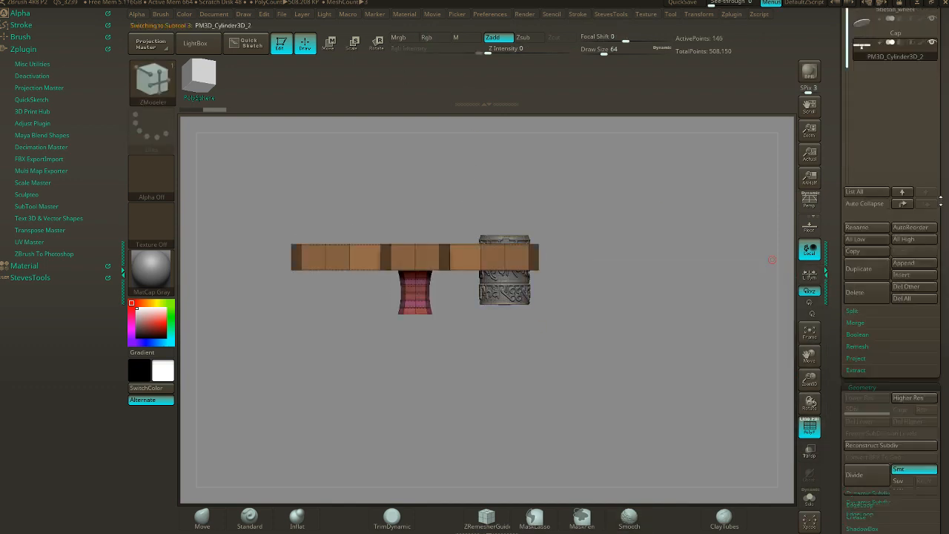
pyautogui.scroll(-8, 927, 444)
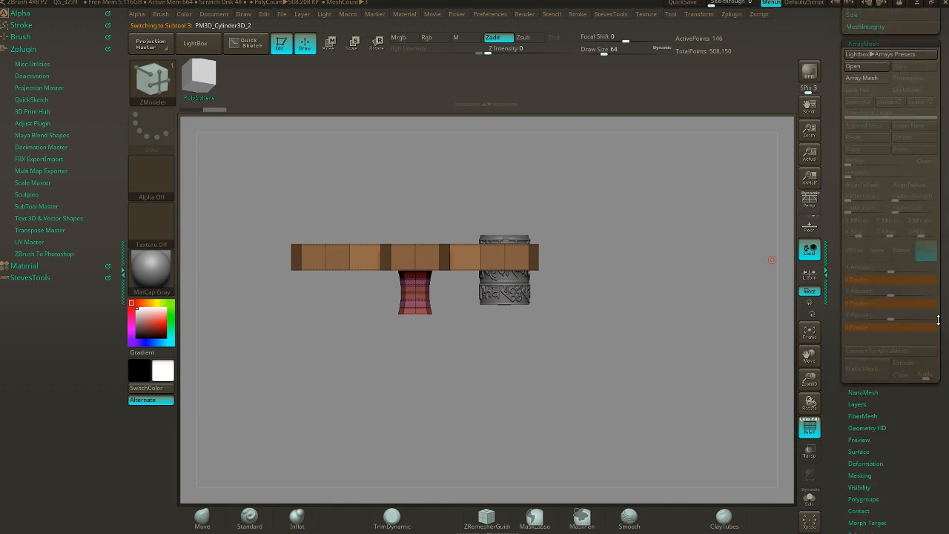
pyautogui.click(858, 43)
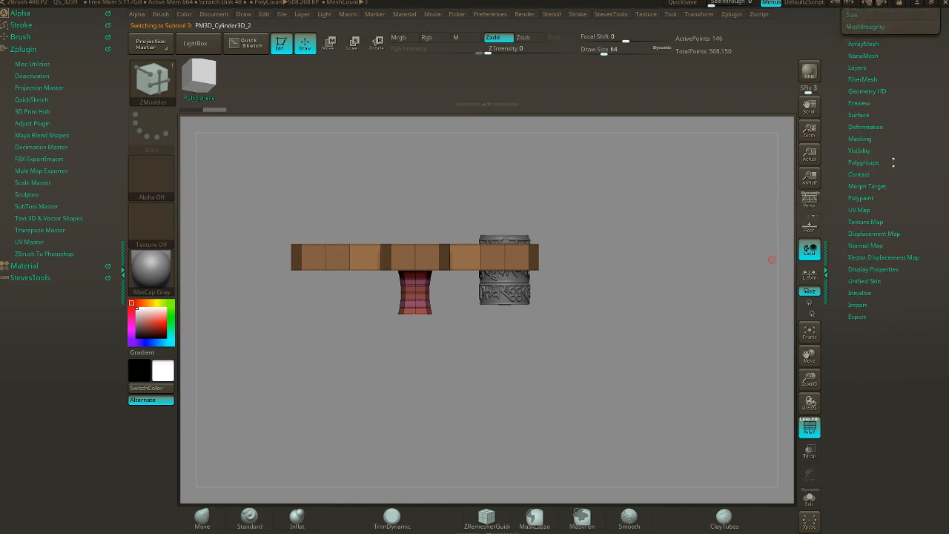
pyautogui.click(874, 126)
pyautogui.click(881, 138)
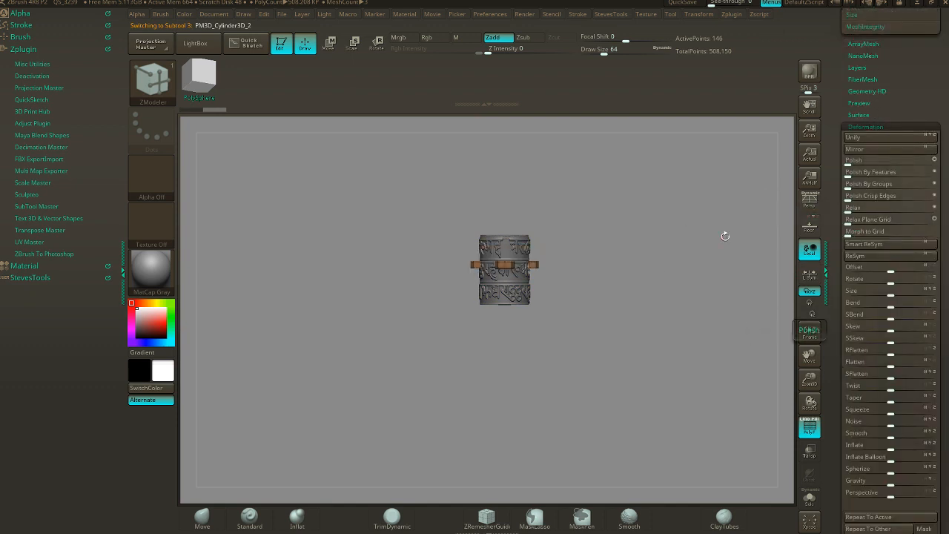
# - Move the cross straight down against the wheel's base, scale it down to about the wheel's diameter, and return to Draw mode
pyautogui.moveTo(620, 272); pyautogui.dragTo(695, 328)
pyautogui.moveTo(651, 296); pyautogui.dragTo(643, 263)
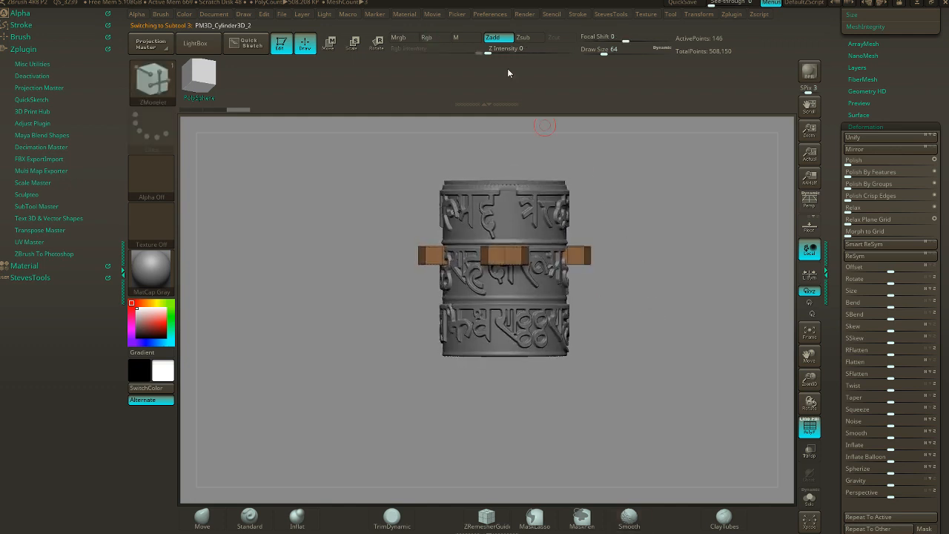
pyautogui.click(329, 43)
pyautogui.moveTo(504, 223); pyautogui.dragTo(504, 333)
pyautogui.moveTo(503, 382)
pyautogui.mouseDown()
pyautogui.moveTo(490, 382)
pyautogui.moveTo(501, 383)
pyautogui.mouseUp()
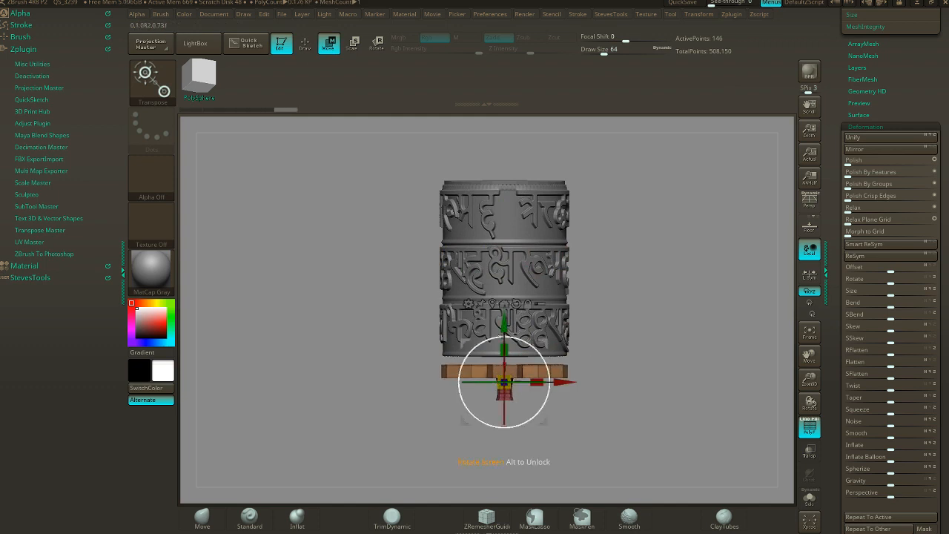
pyautogui.moveTo(503, 329); pyautogui.dragTo(502, 321)
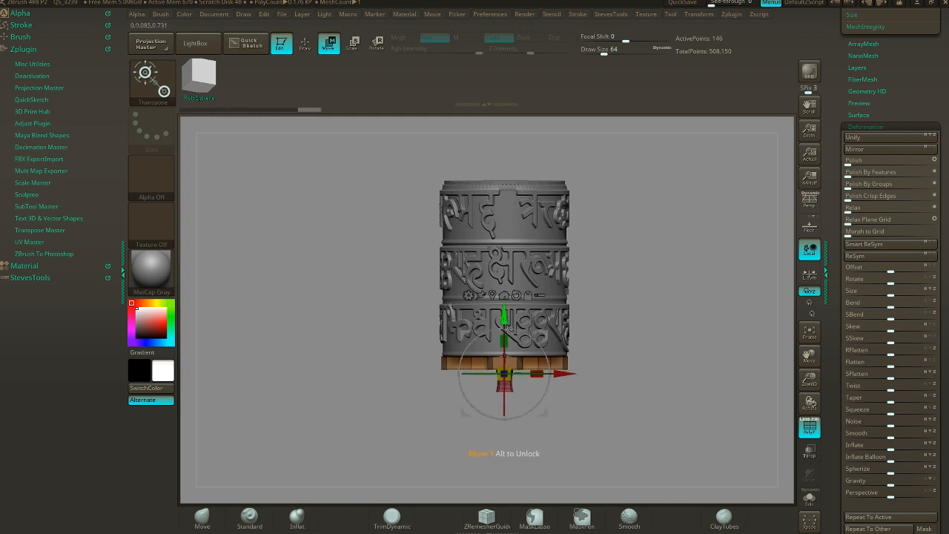
pyautogui.moveTo(630, 406); pyautogui.dragTo(676, 414)
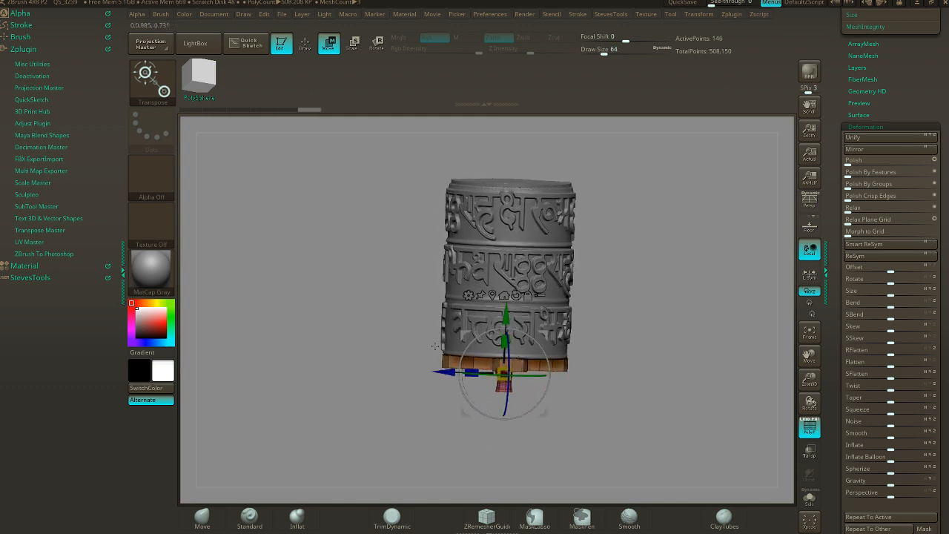
pyautogui.moveTo(501, 372); pyautogui.dragTo(501, 371)
pyautogui.moveTo(655, 404); pyautogui.dragTo(639, 403)
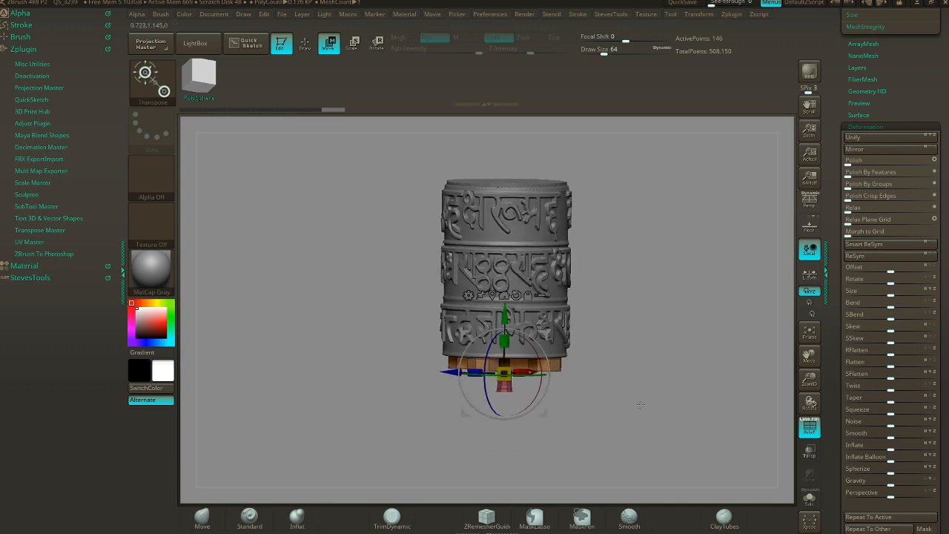
pyautogui.click(310, 46)
pyautogui.moveTo(720, 299); pyautogui.dragTo(654, 336)
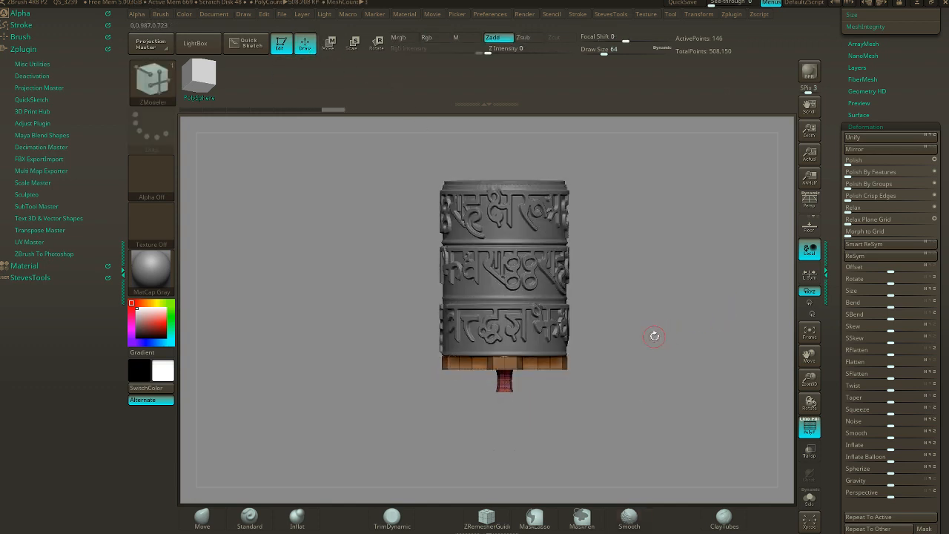
# - Turn off the polyframe display and compare the wheel and its new base with the prayer wheel reference photo
pyautogui.click(808, 430)
pyautogui.moveTo(712, 351)
pyautogui.mouseDown()
pyautogui.moveTo(695, 358)
pyautogui.moveTo(676, 343)
pyautogui.moveTo(696, 348)
pyautogui.mouseUp()
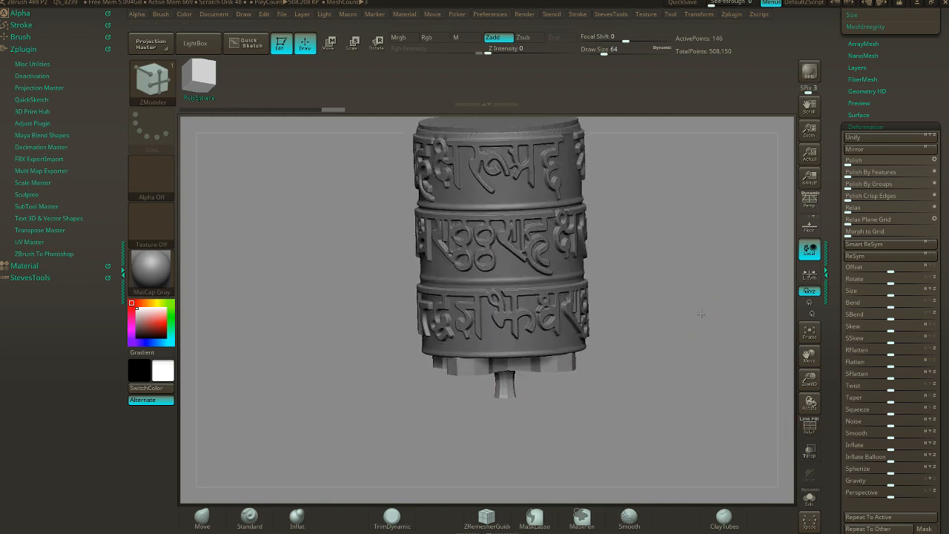
pyautogui.keyDown('alt'); pyautogui.moveTo(701, 314); pyautogui.dragTo(694, 372); pyautogui.keyUp('alt')
pyautogui.moveTo(948, 288)
pyautogui.mouseDown()
pyautogui.moveTo(609, 286)
pyautogui.moveTo(766, 285)
pyautogui.moveTo(662, 271)
pyautogui.mouseUp()
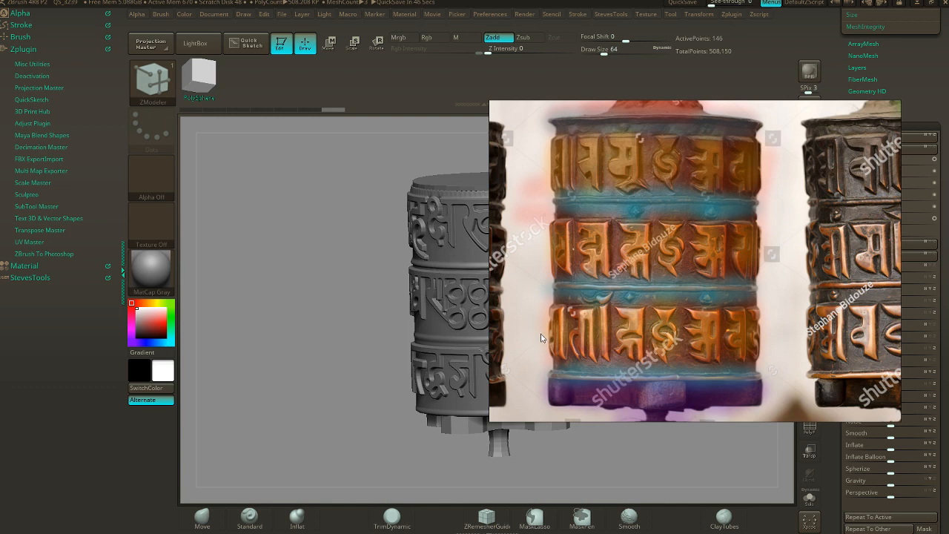
pyautogui.moveTo(591, 298); pyautogui.dragTo(948, 311)
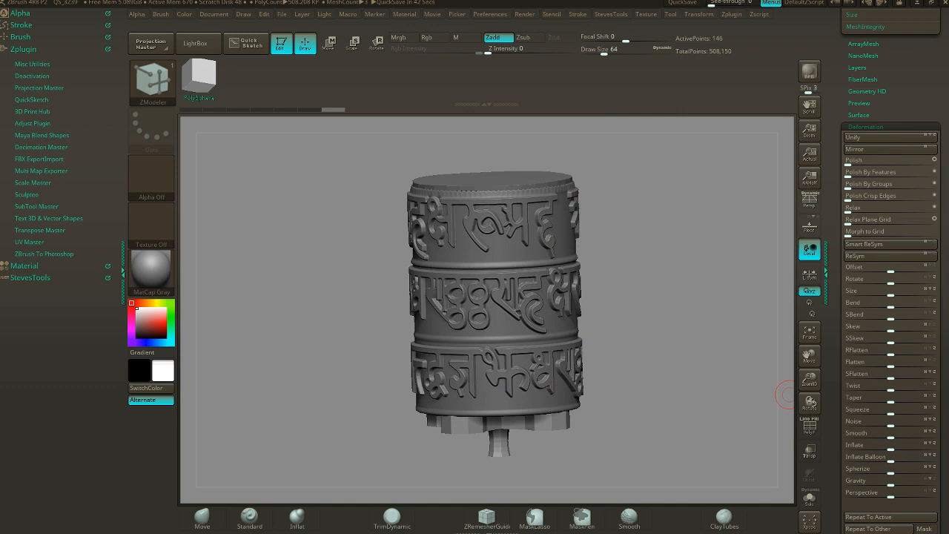
pyautogui.moveTo(603, 320); pyautogui.dragTo(632, 349)
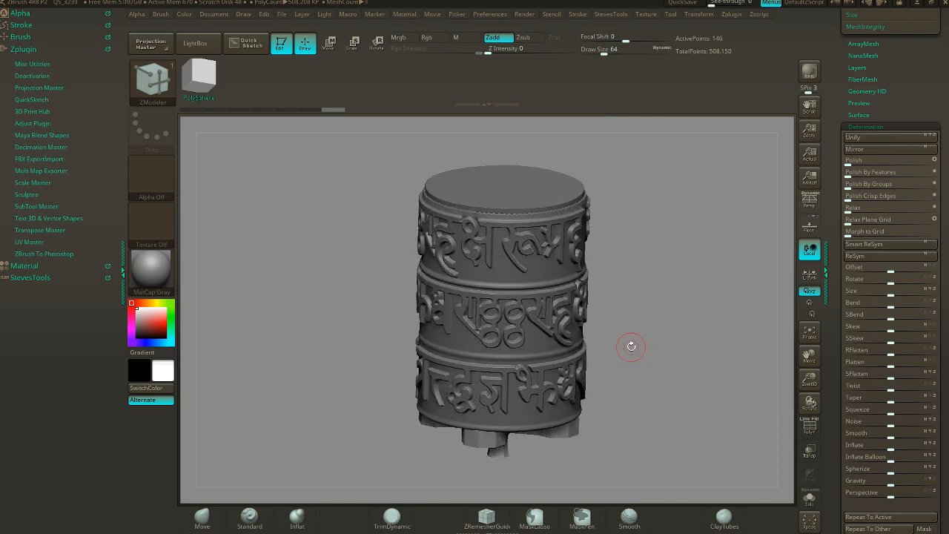